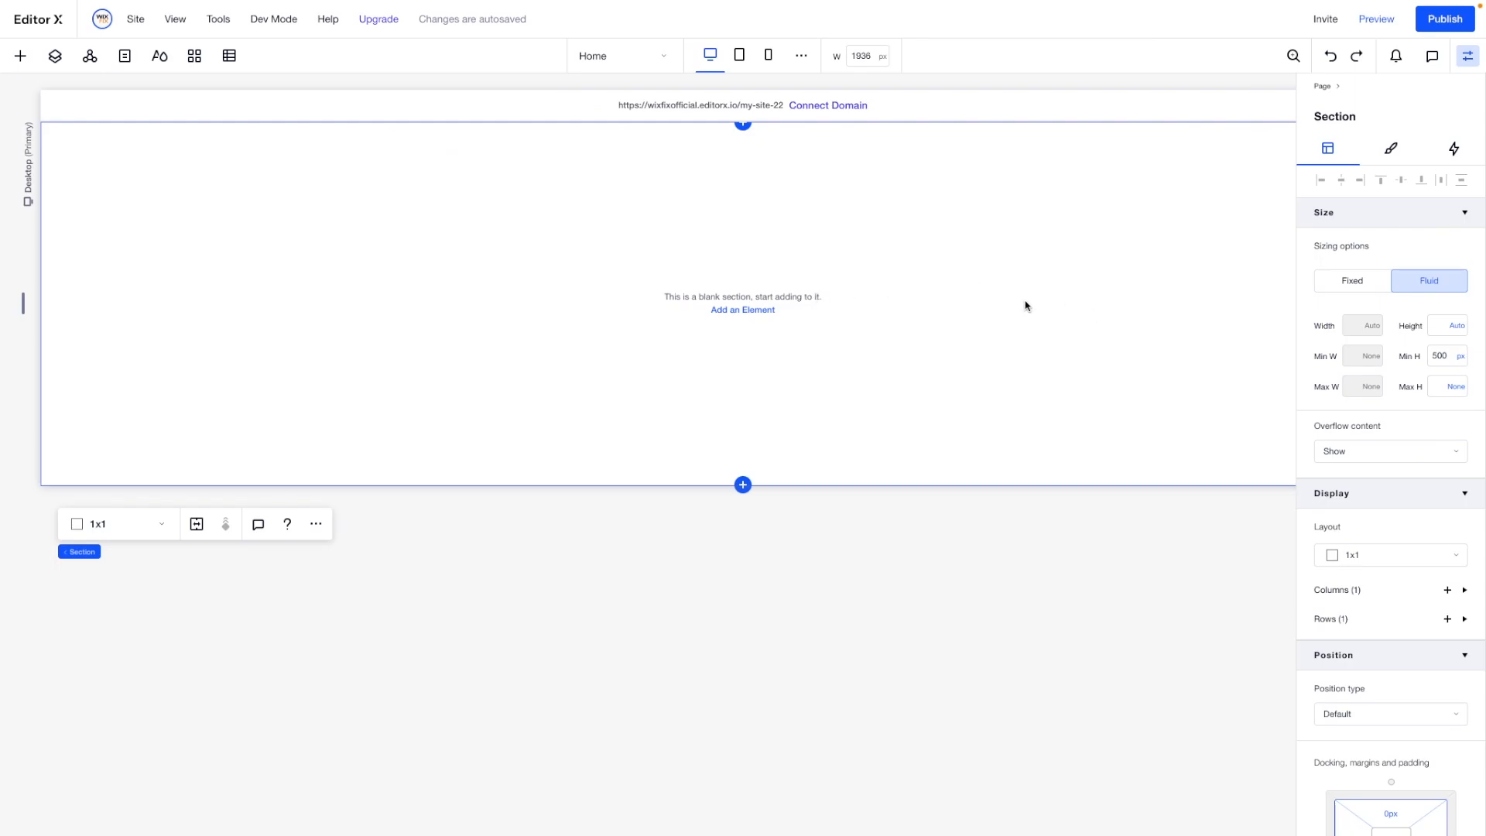
Set the blank section's minimum height to 100 vh.
left_click(1449, 358)
type("10")
key("Return")
left_click(743, 486)
left_click(697, 422)
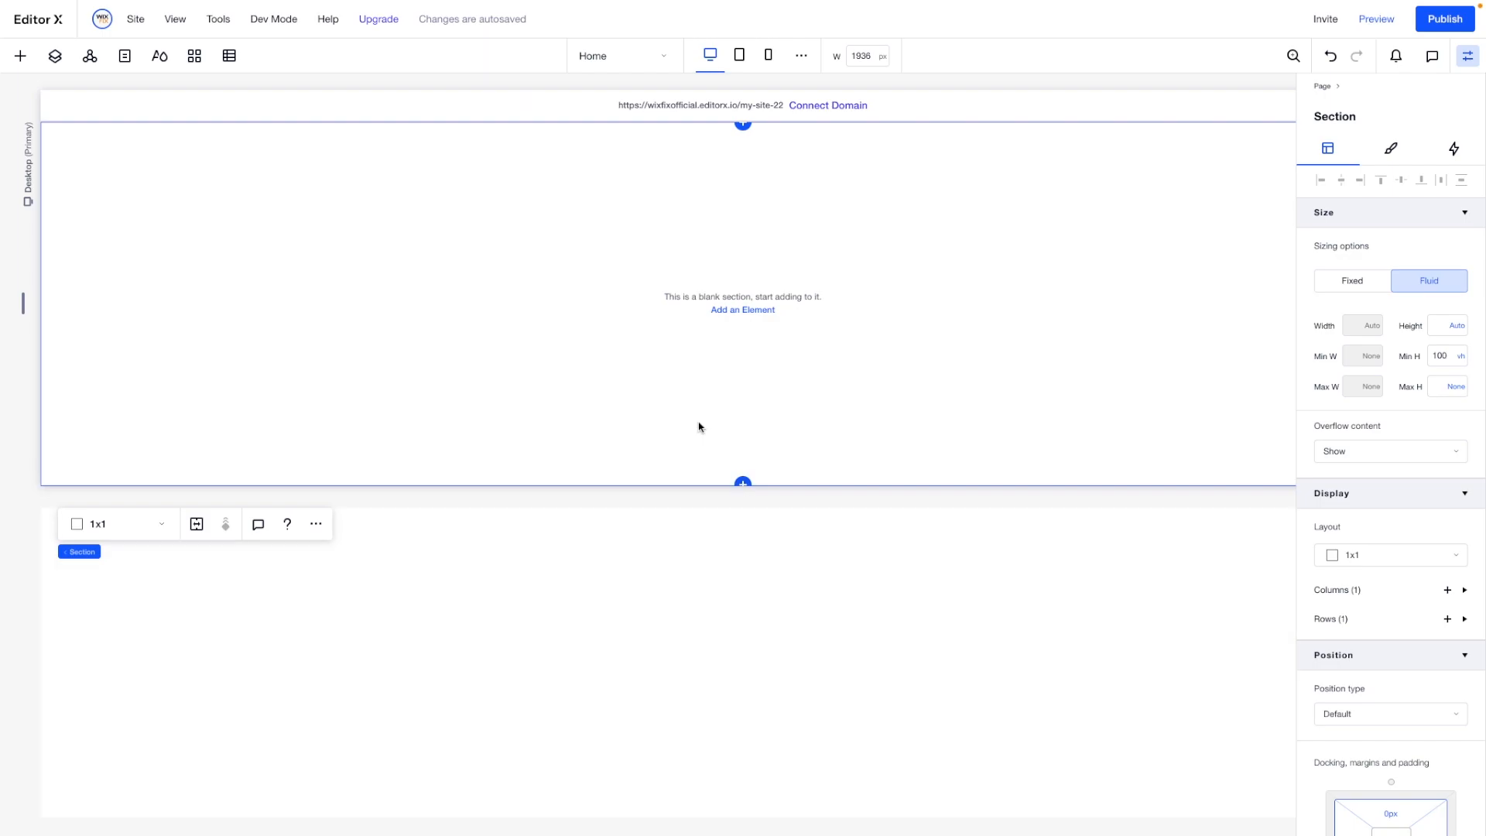
key("Delete")
left_click(455, 595)
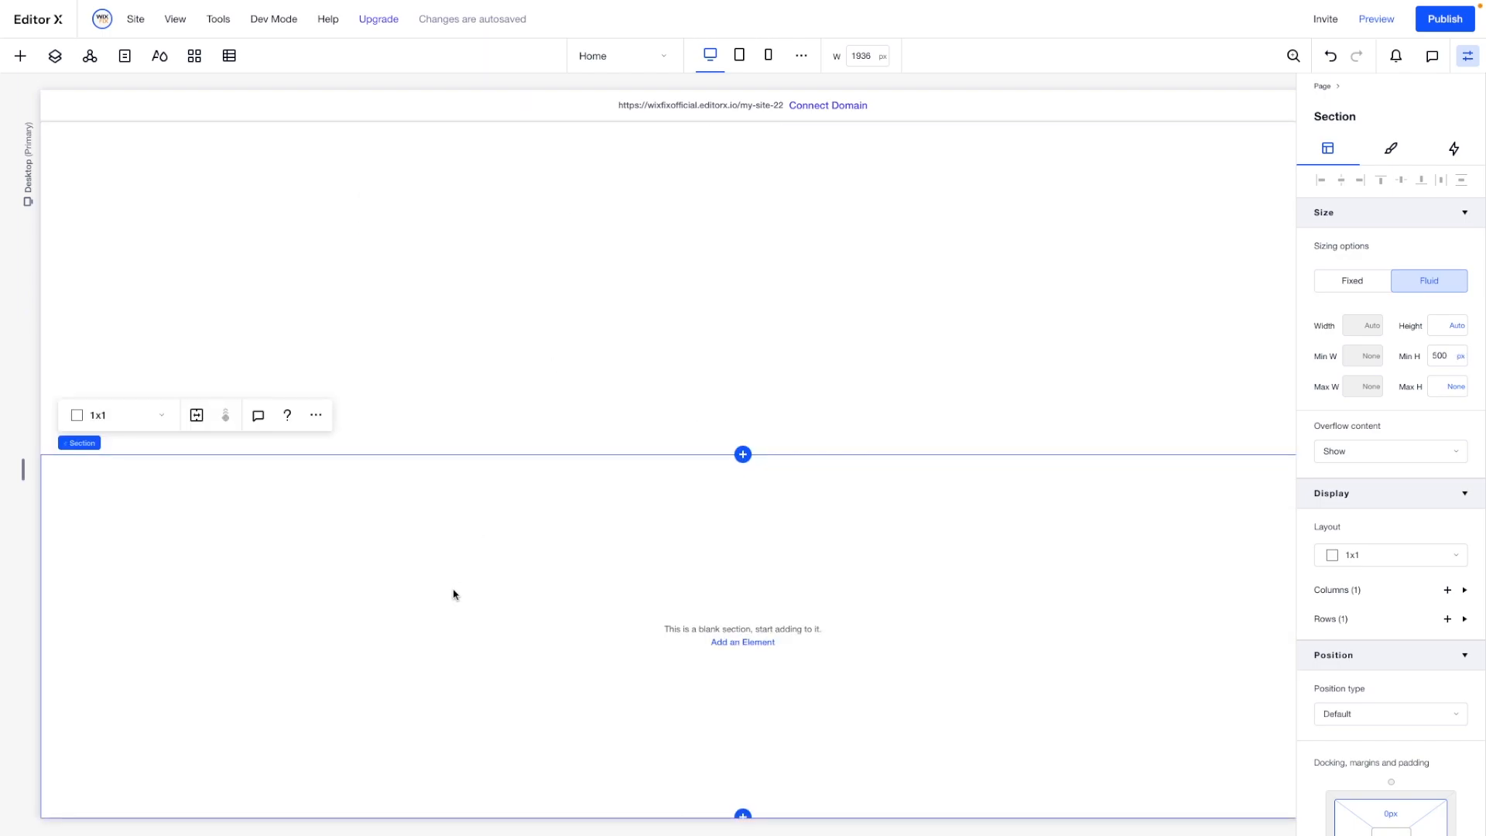
key("Delete")
Divide the remaining full-height section into two side-by-side cells with the 2x1 layout.
left_click(454, 594)
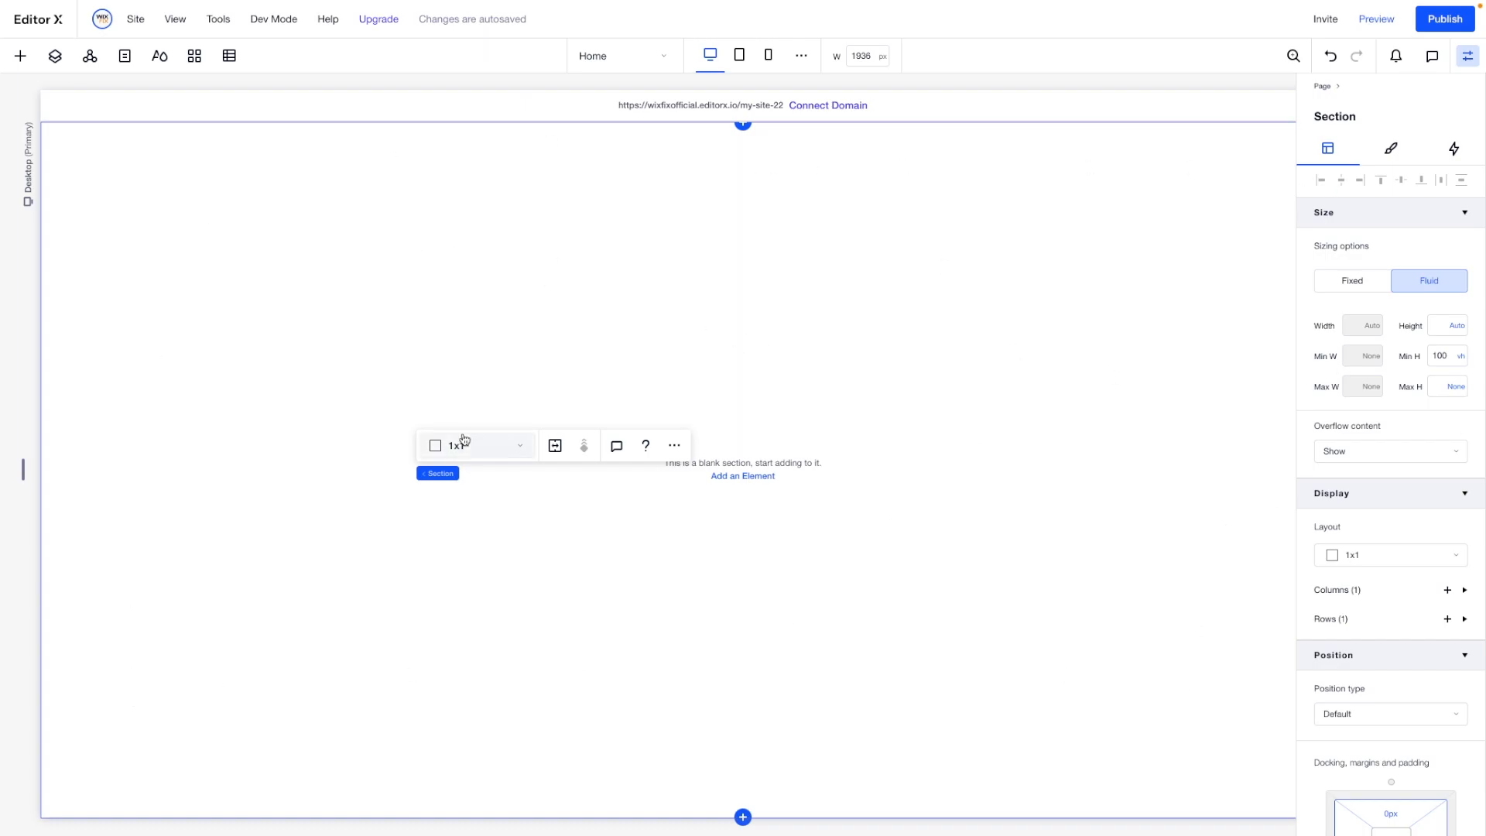
left_click(484, 453)
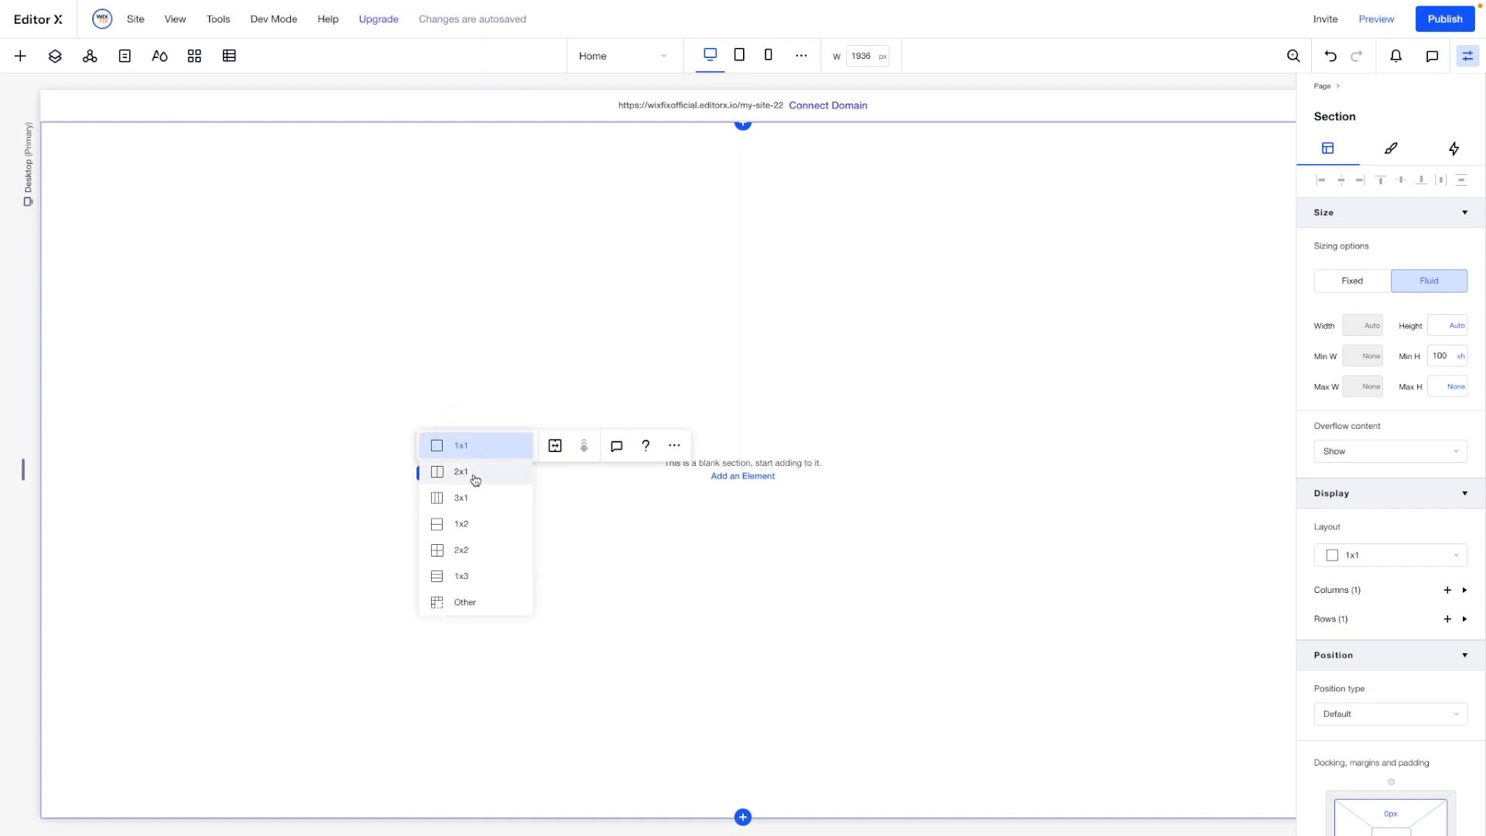
left_click(475, 477)
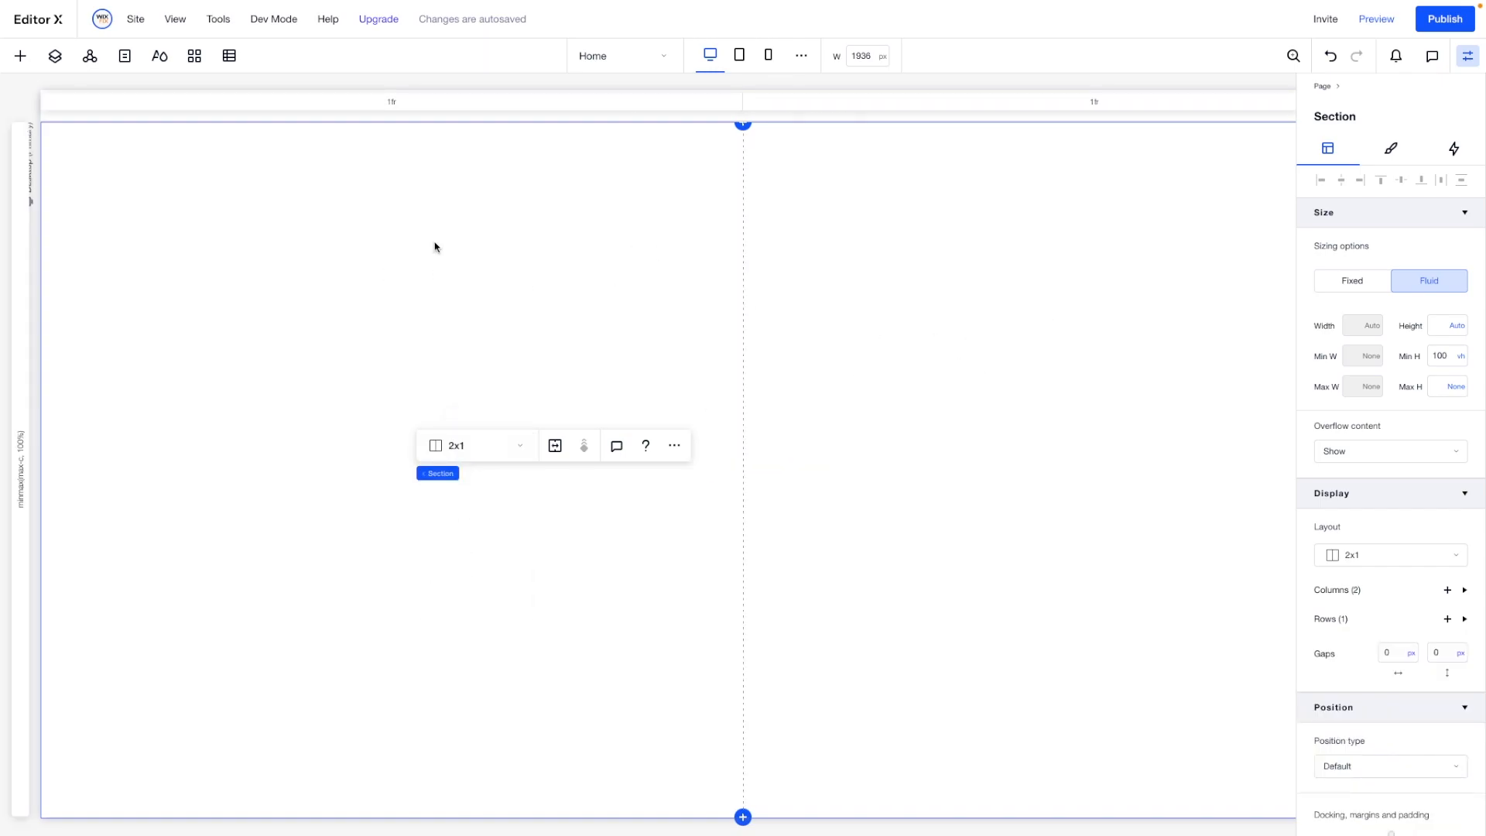
Add an image filling the section's first column and replace its picture with the mountain road photo.
left_click(23, 62)
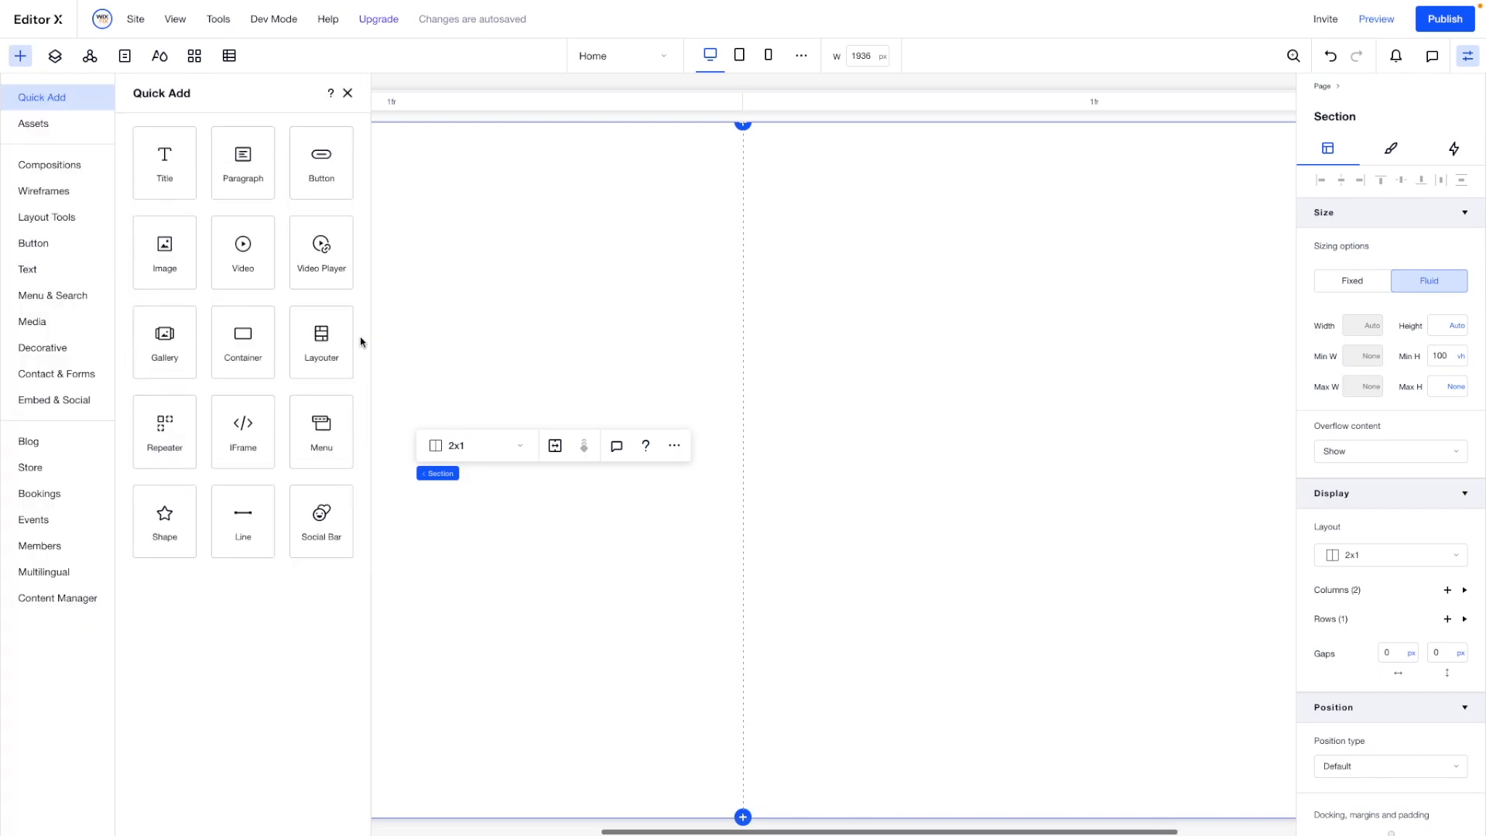
left_click_drag(165, 247, 464, 365)
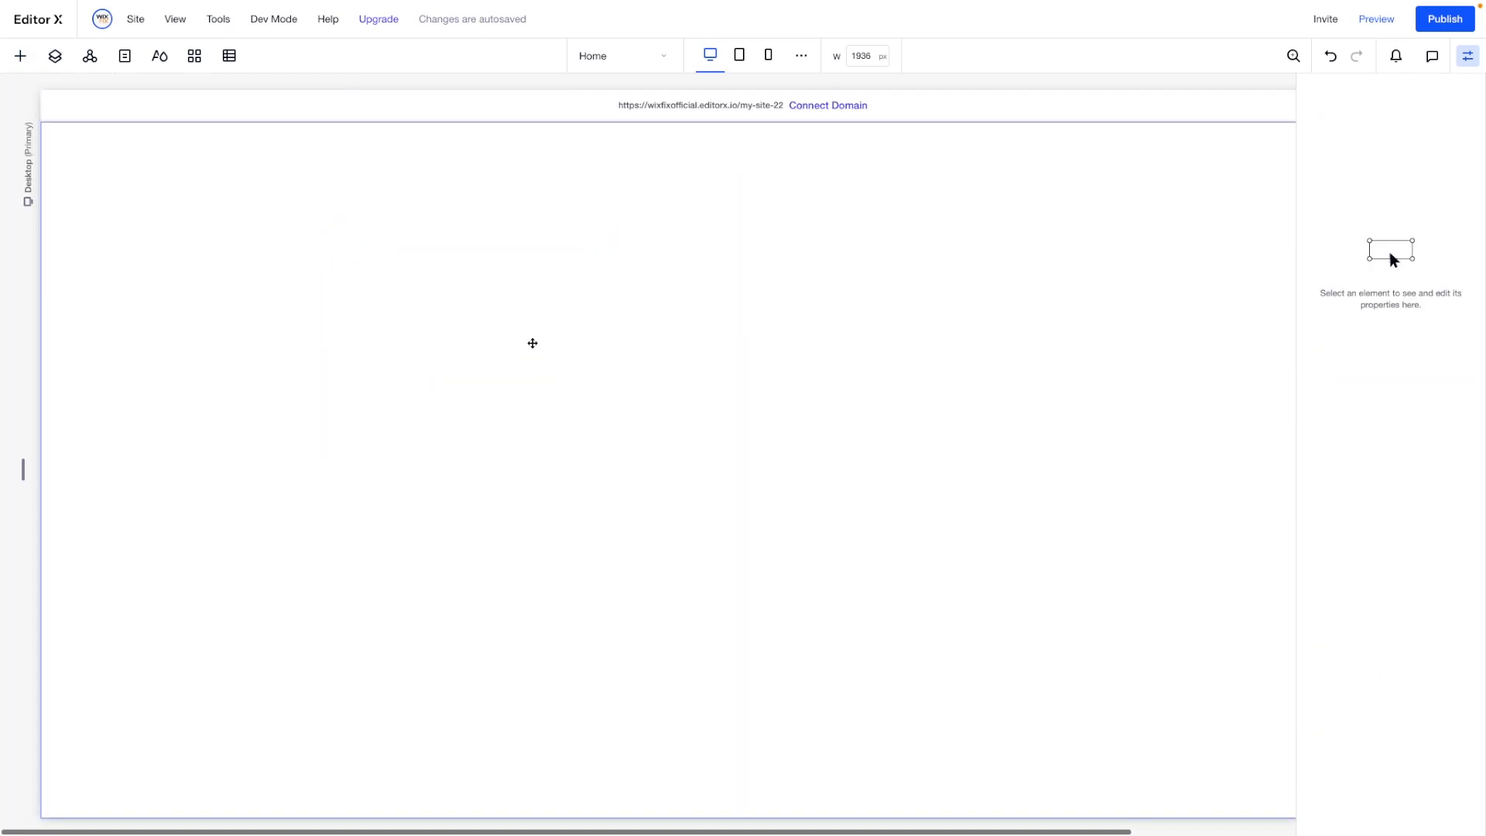
left_click(534, 310)
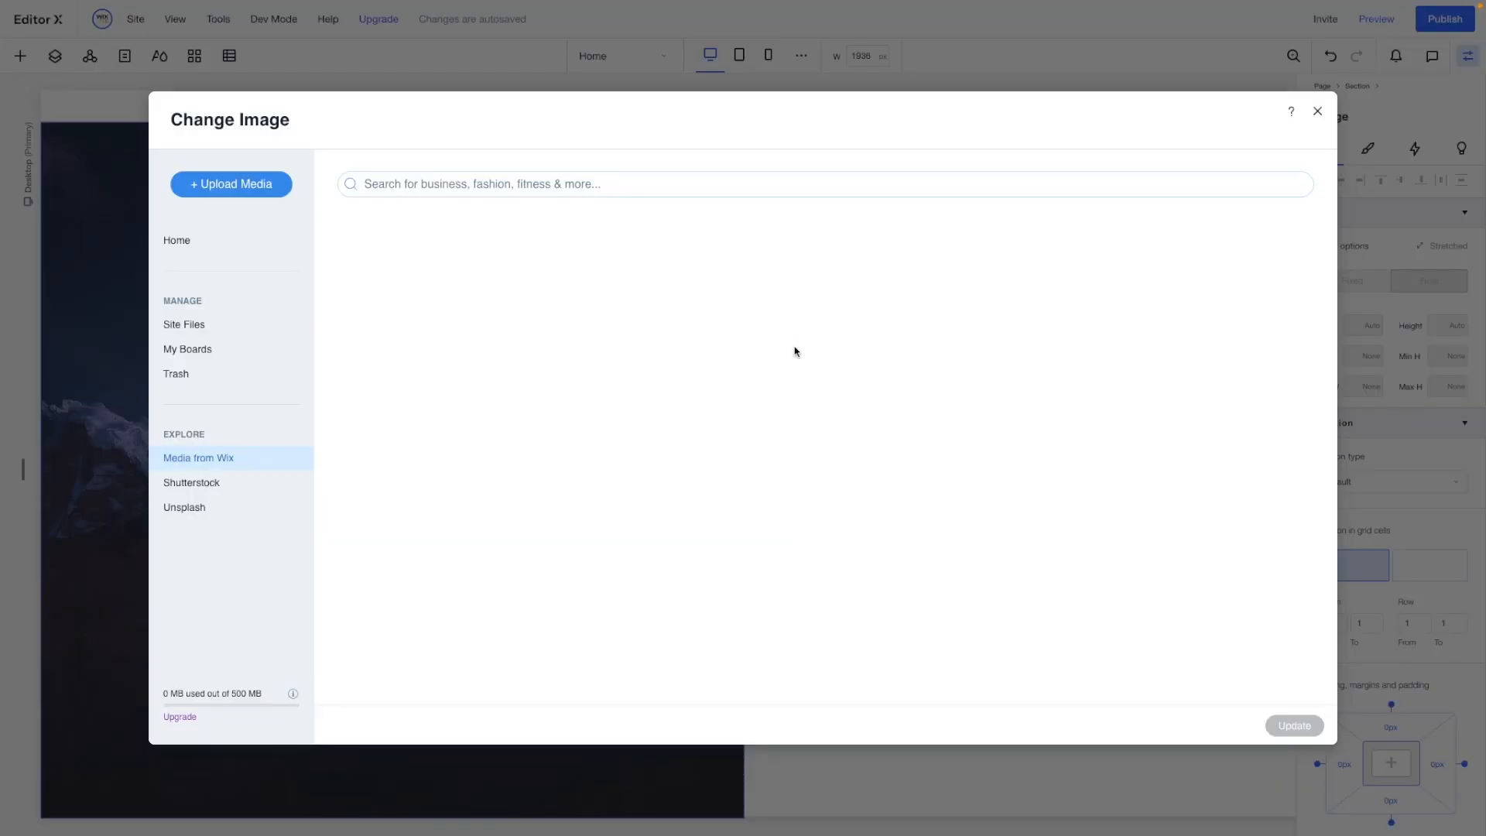
double_click(430, 378)
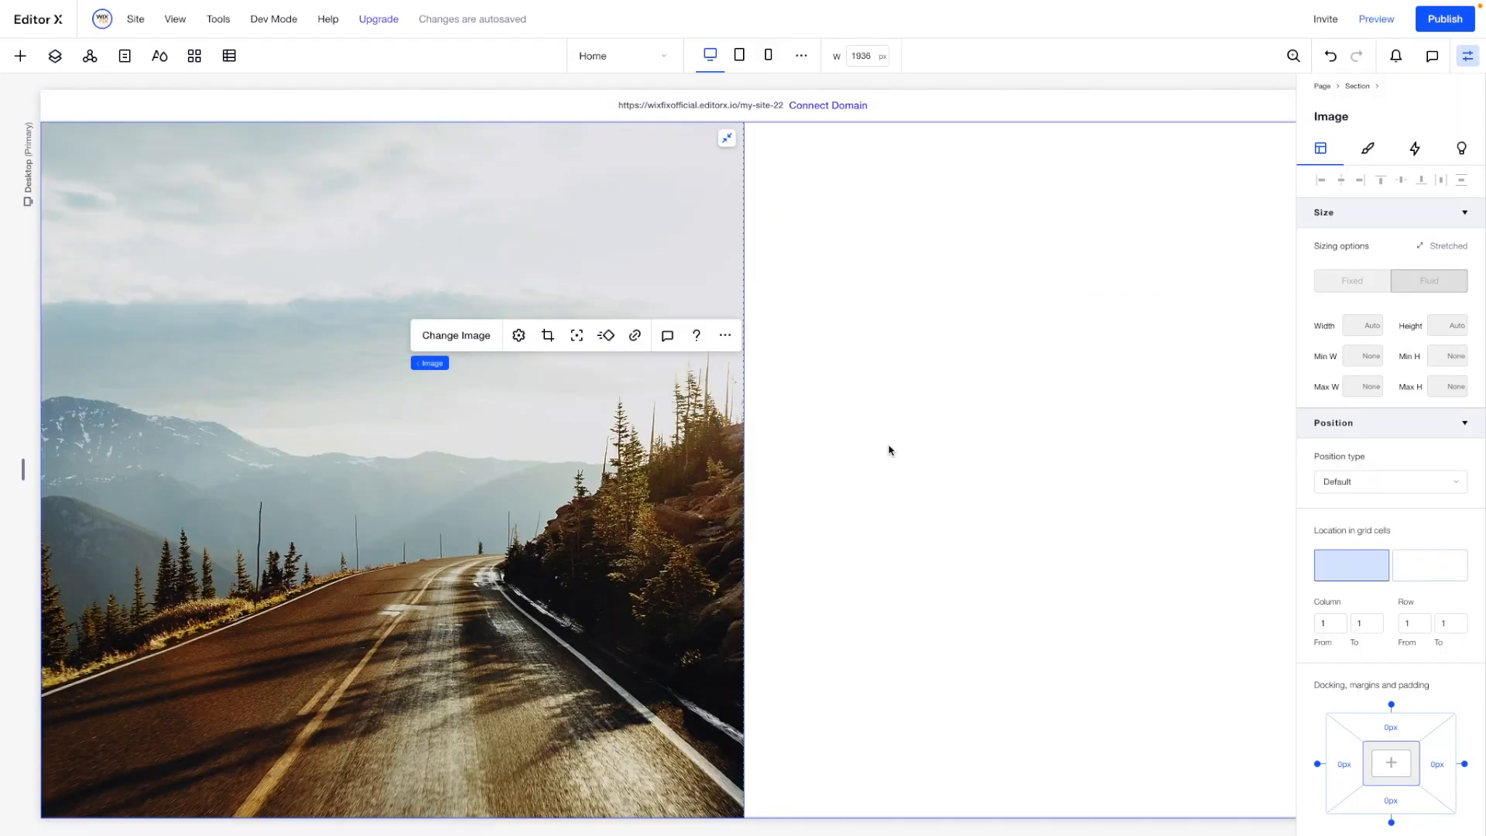
Add the Classic Winter Jacket tabs element to the section's second column.
scroll(888, 450, "right", 3)
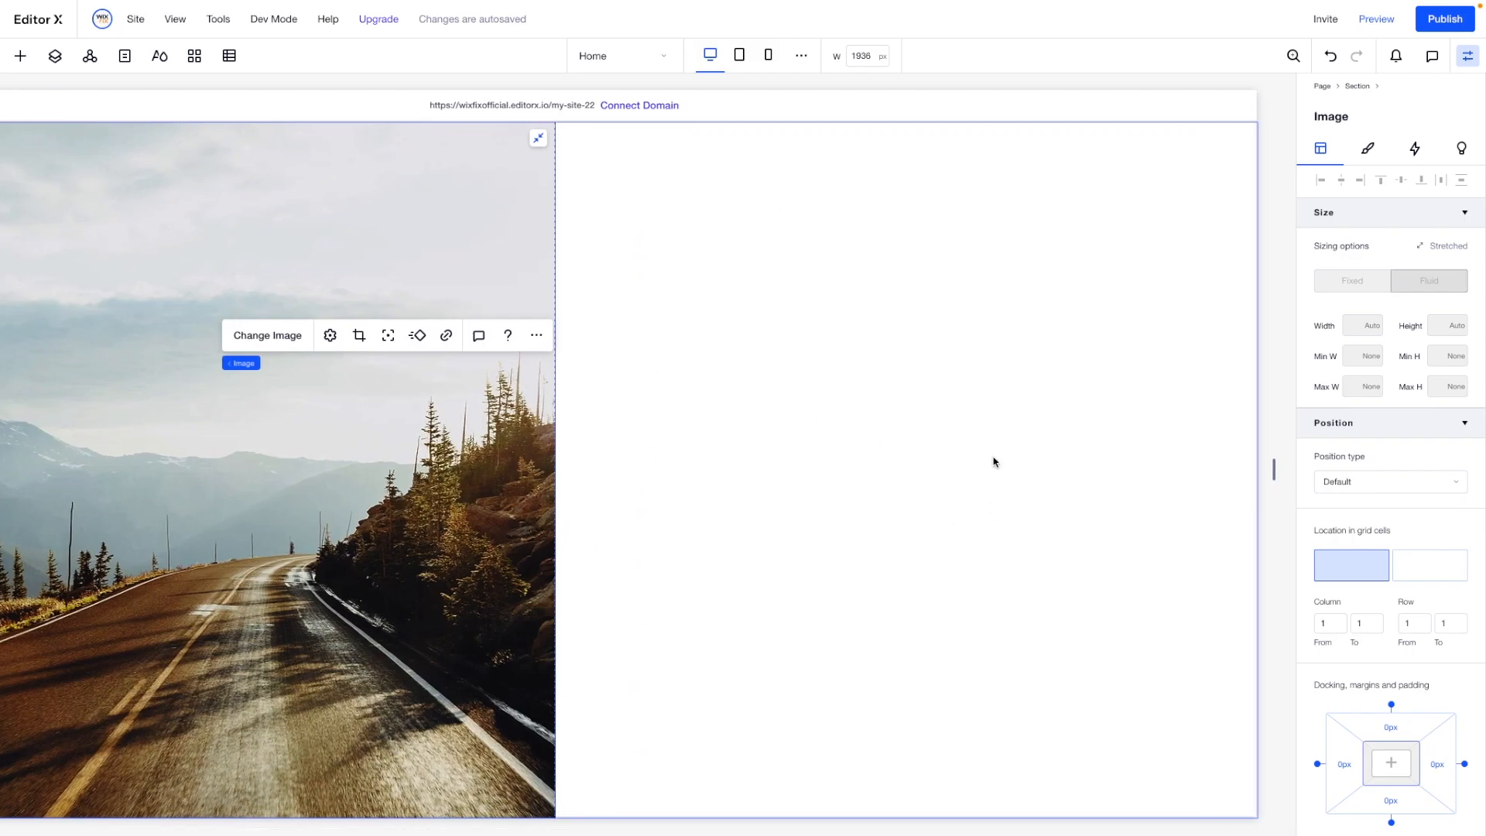
left_click(21, 57)
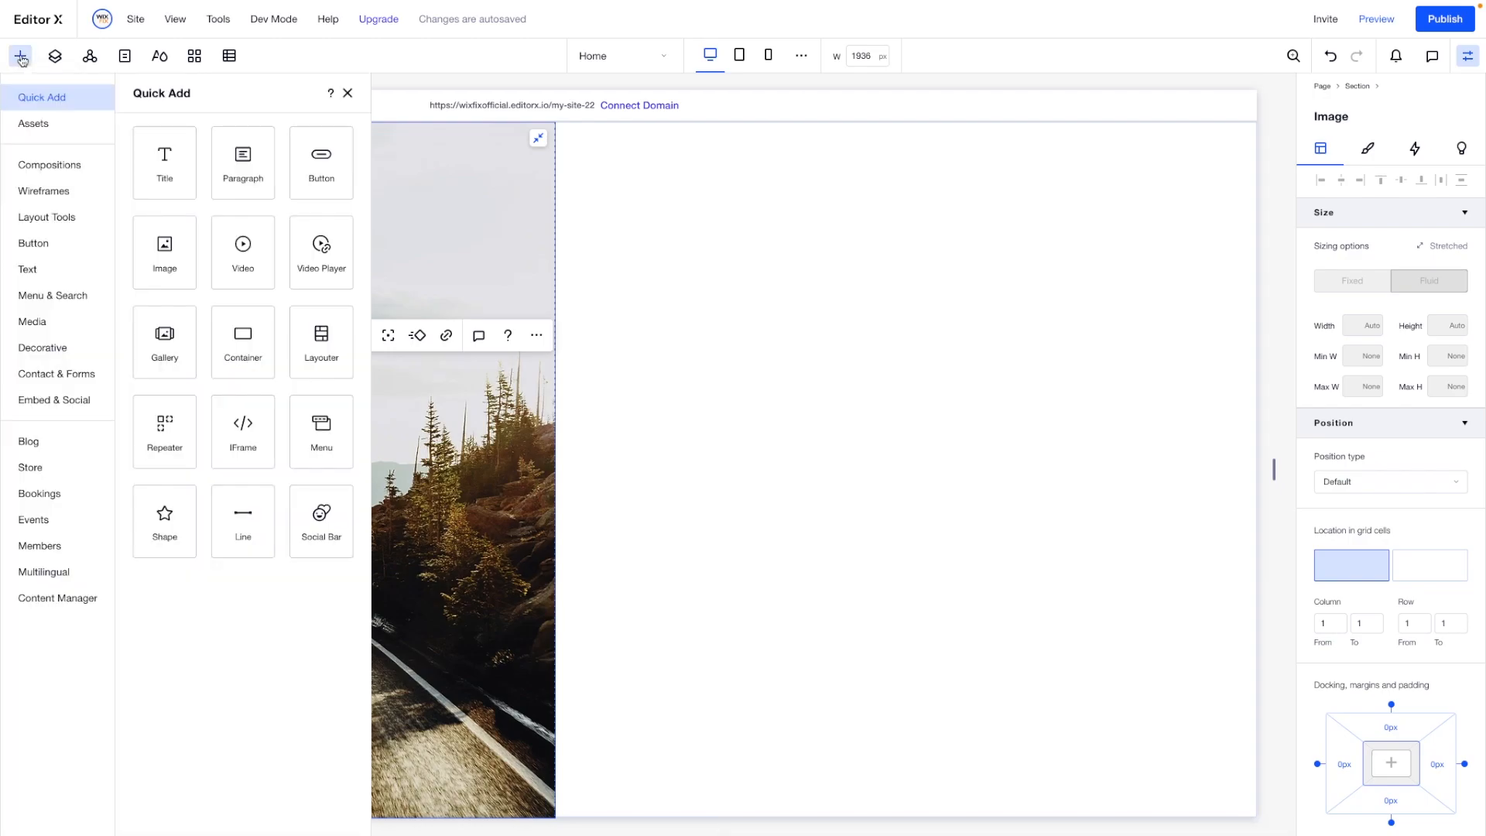
left_click(59, 226)
left_click(143, 254)
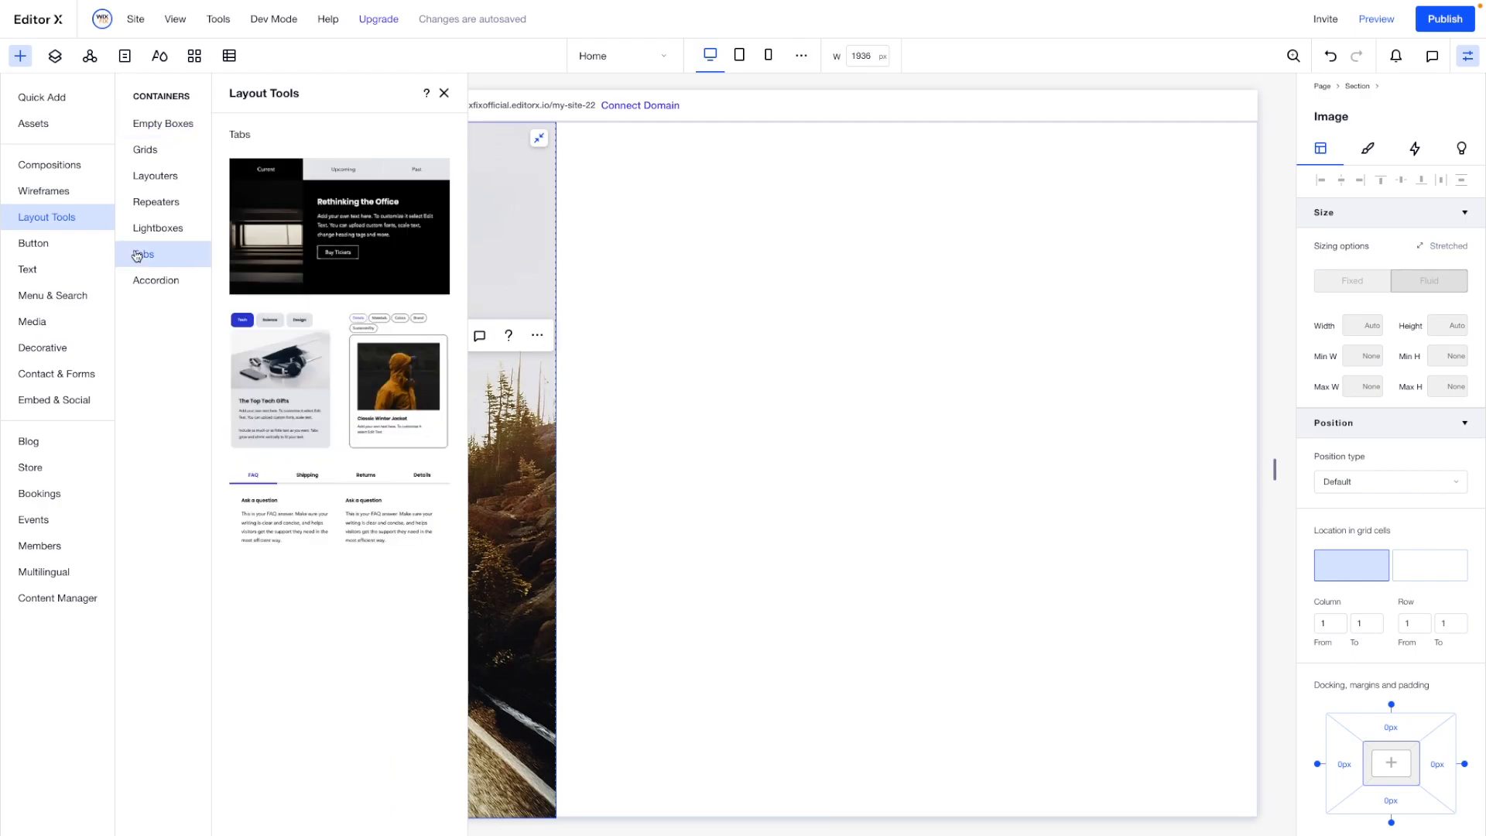
left_click_drag(291, 325, 1101, 398)
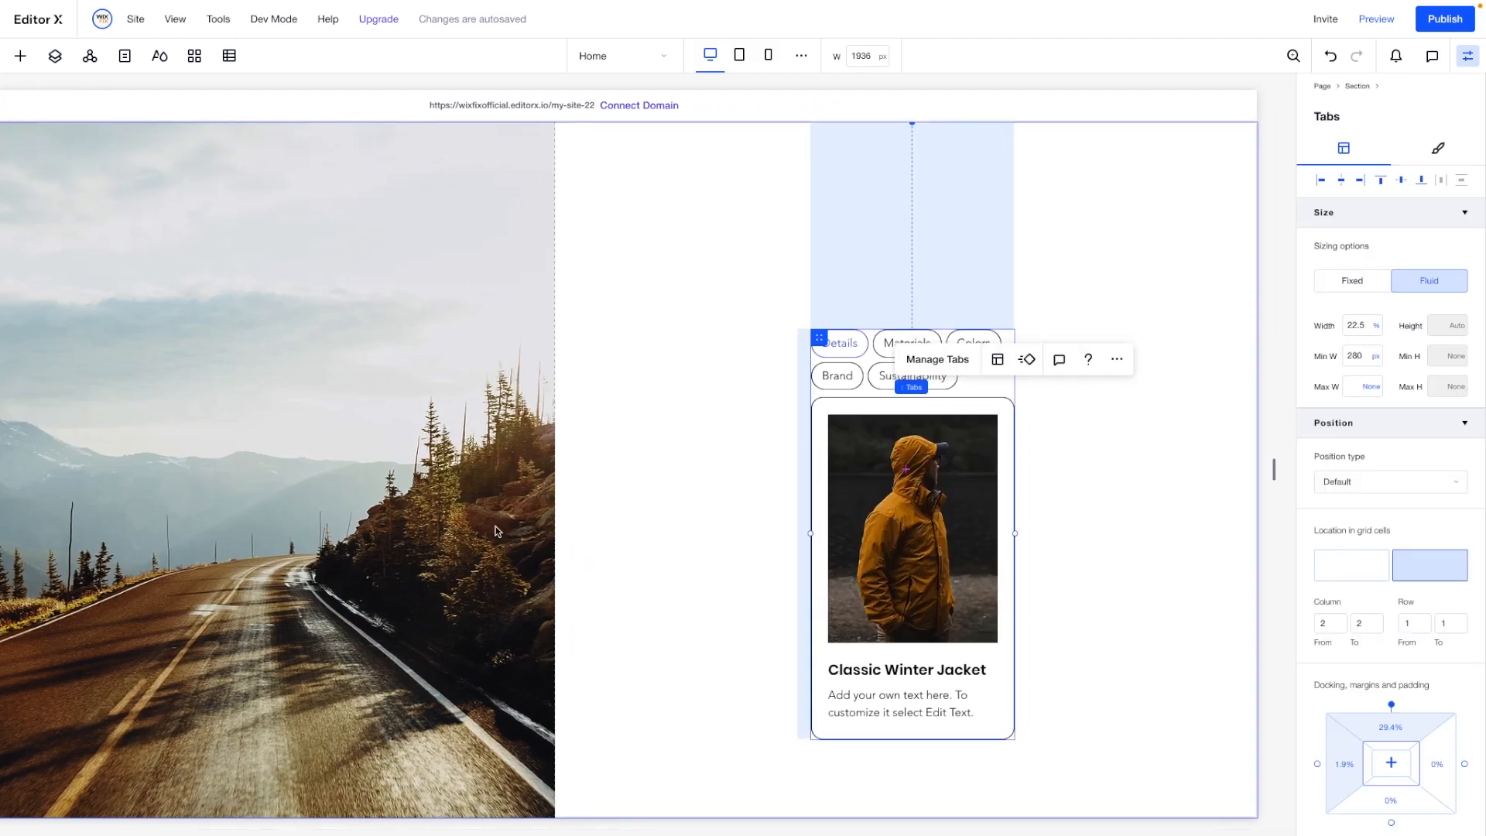
Set the width of the tabs element to 90%.
left_click(1362, 325)
type("90")
key("Return")
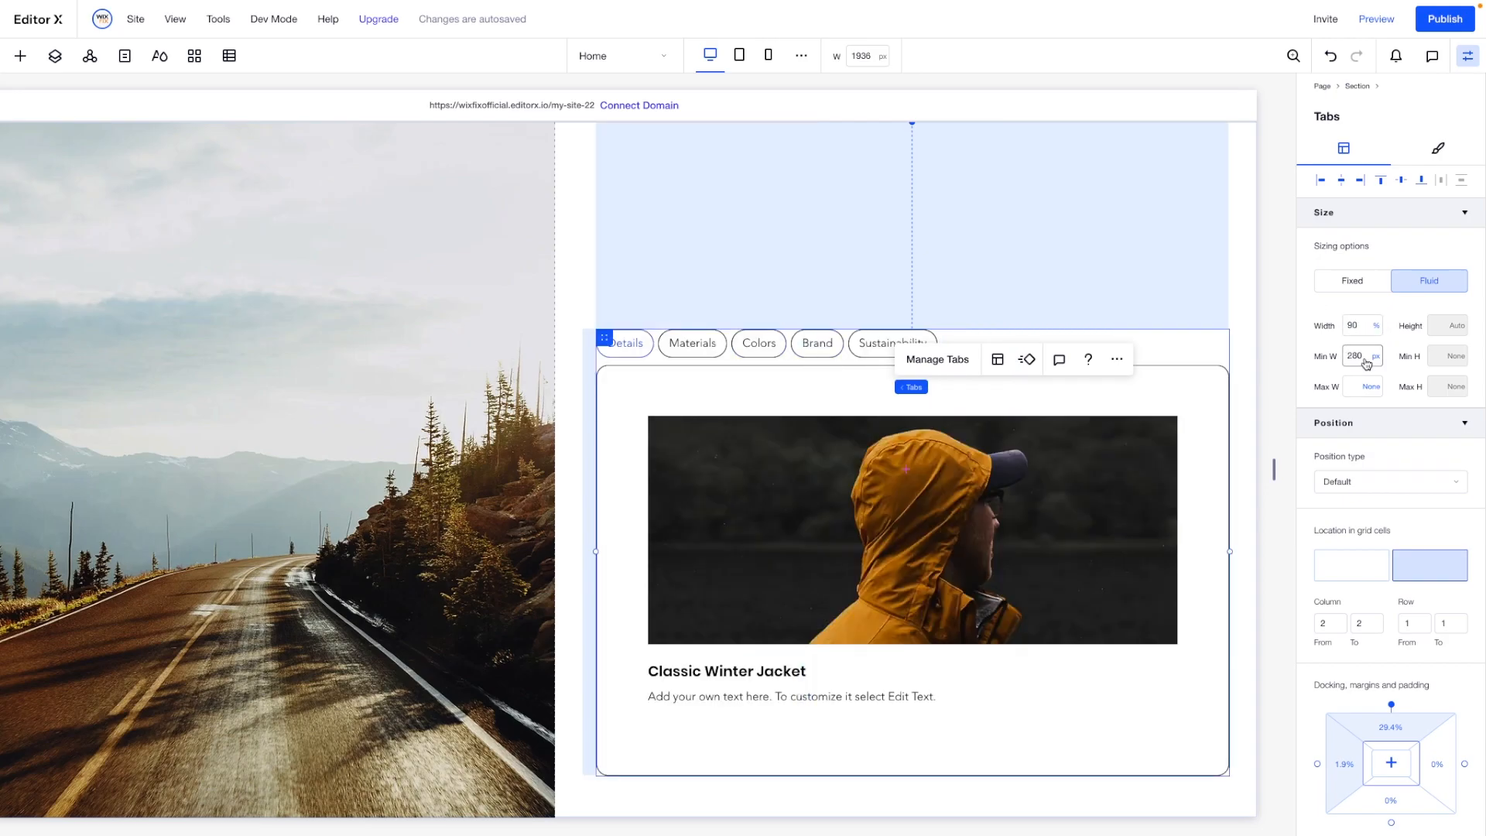
Delete the Sustainability, Brand, Colors and Materials tabs, keeping only the Details tab.
left_click(932, 362)
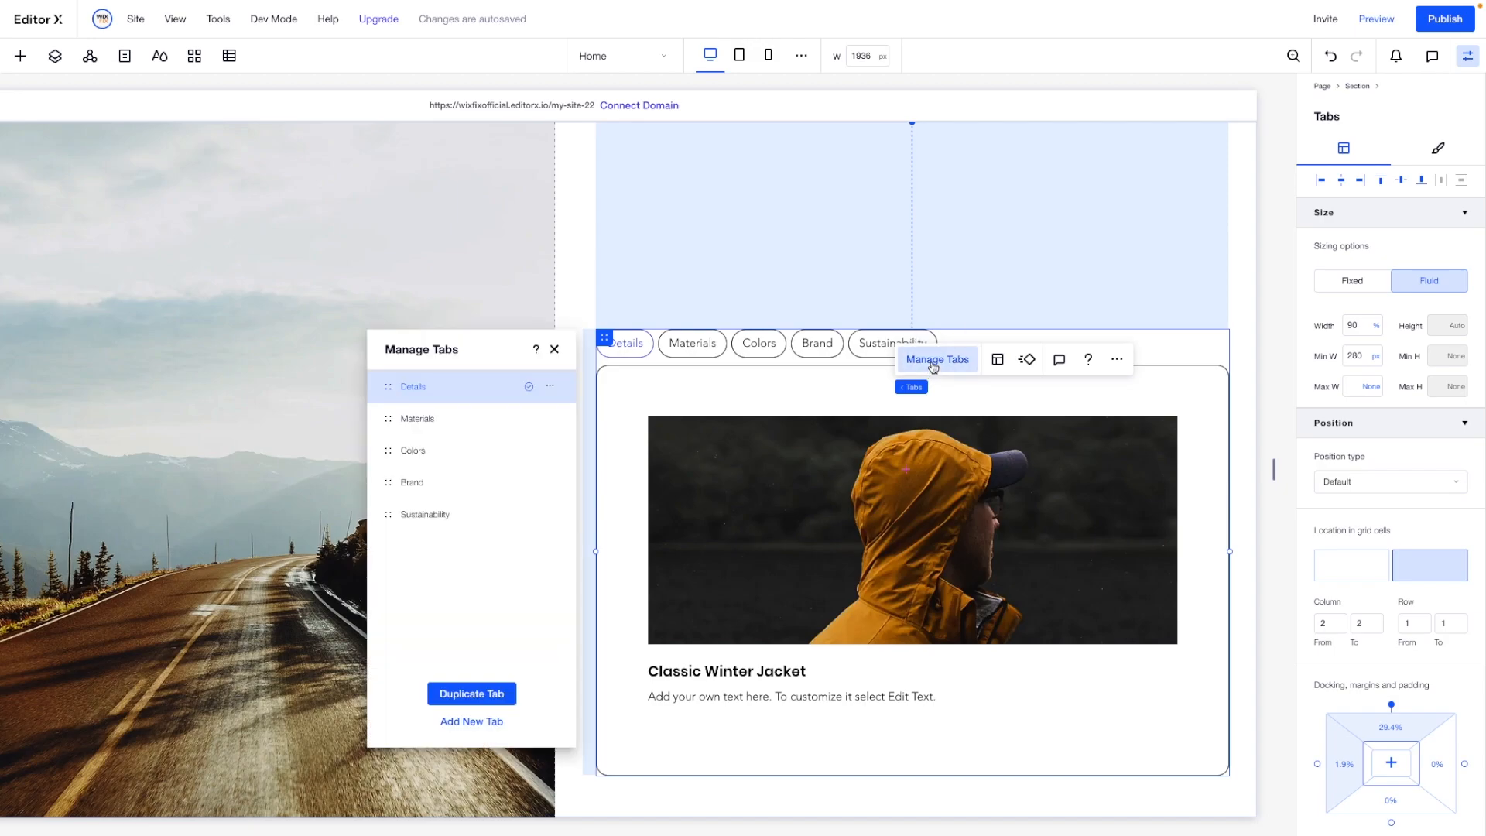
left_click(549, 514)
left_click(611, 594)
left_click(550, 481)
left_click(612, 562)
left_click(550, 451)
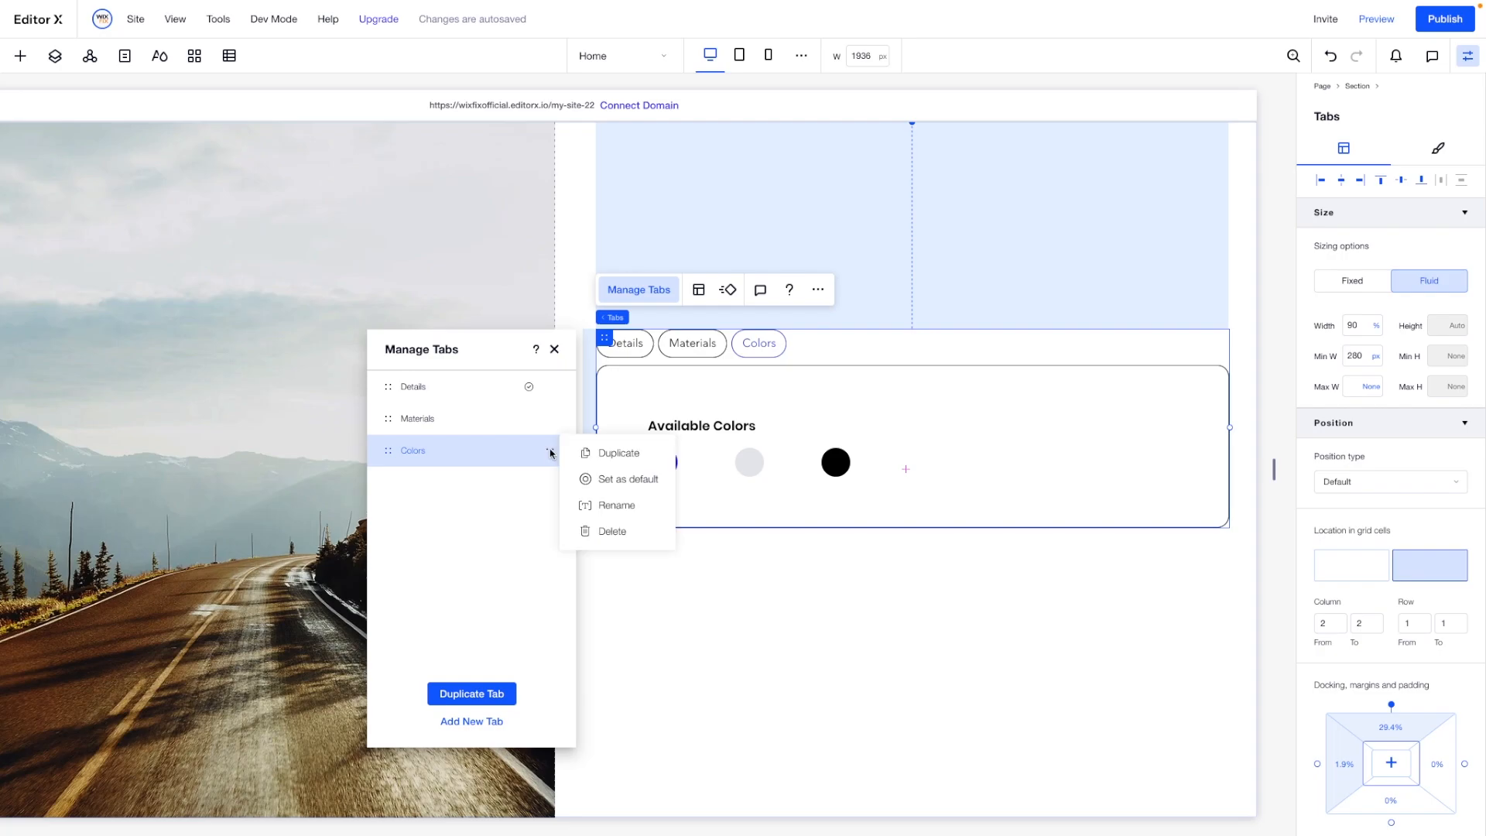
left_click(611, 531)
left_click(550, 418)
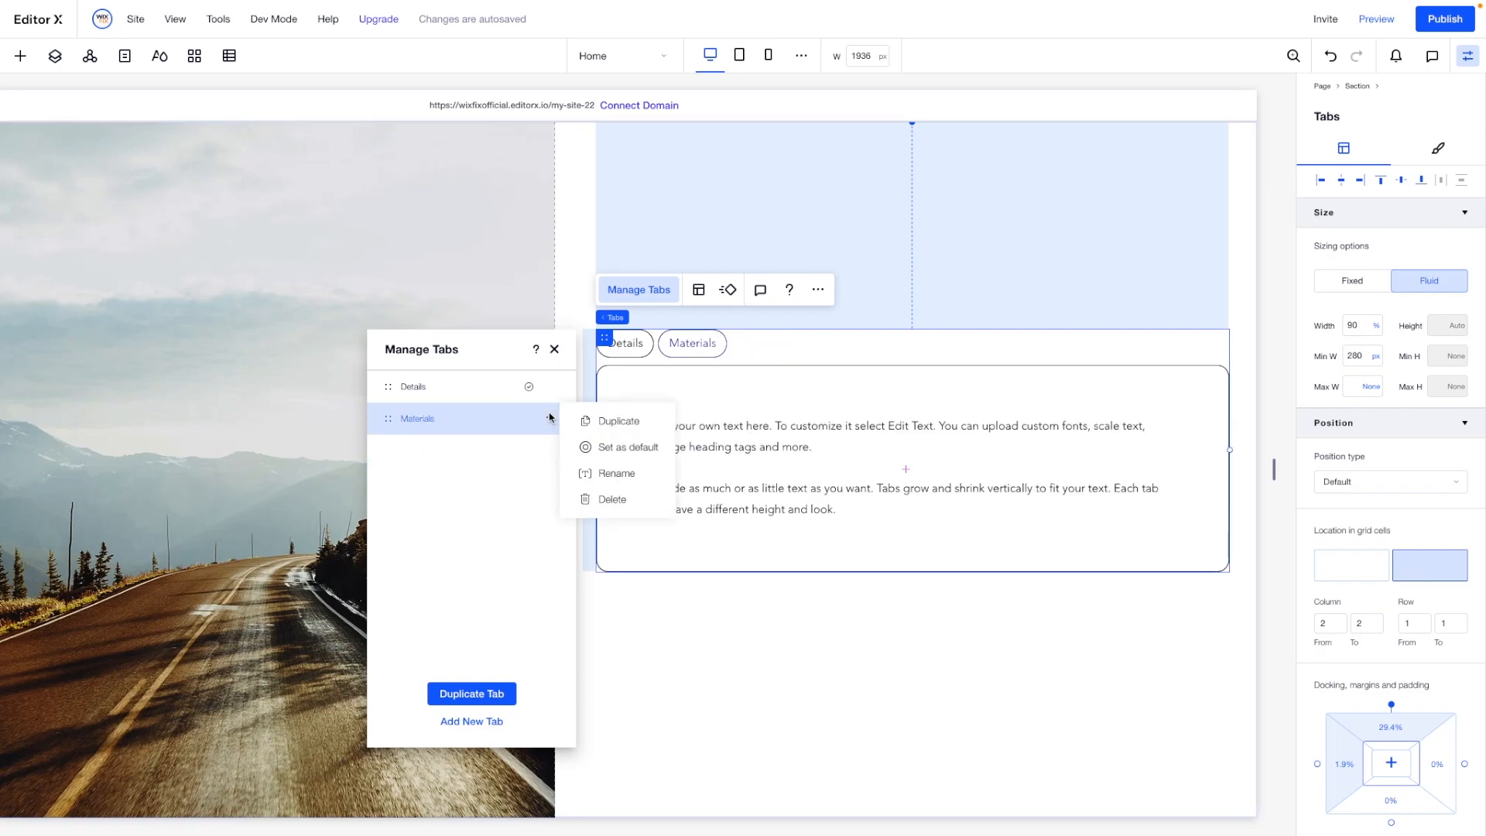
left_click(606, 499)
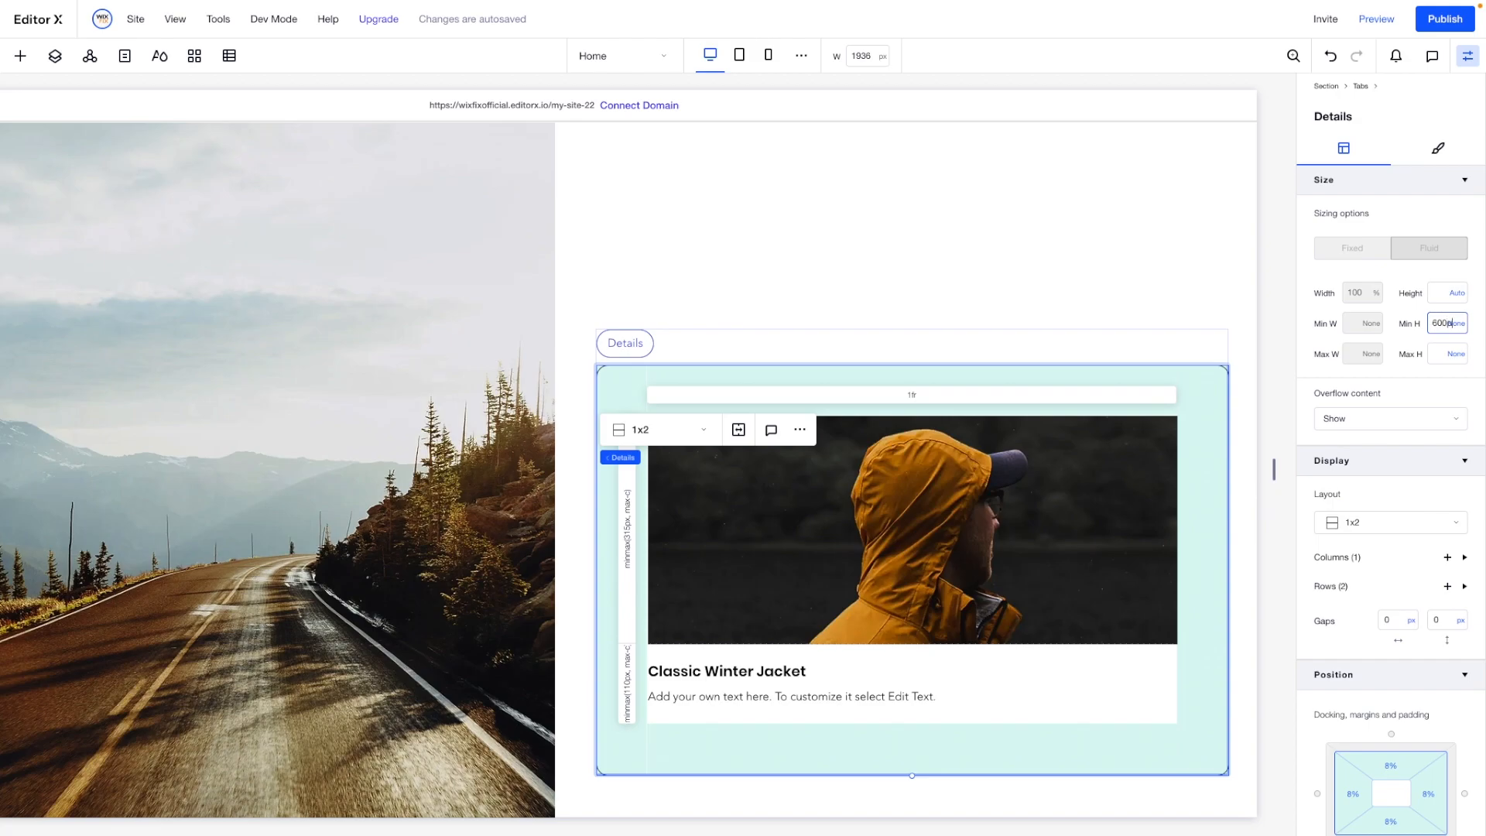
Set the Details tab container's minimum height to 600 px and centre the whole tabs element in its grid cell.
key("Return")
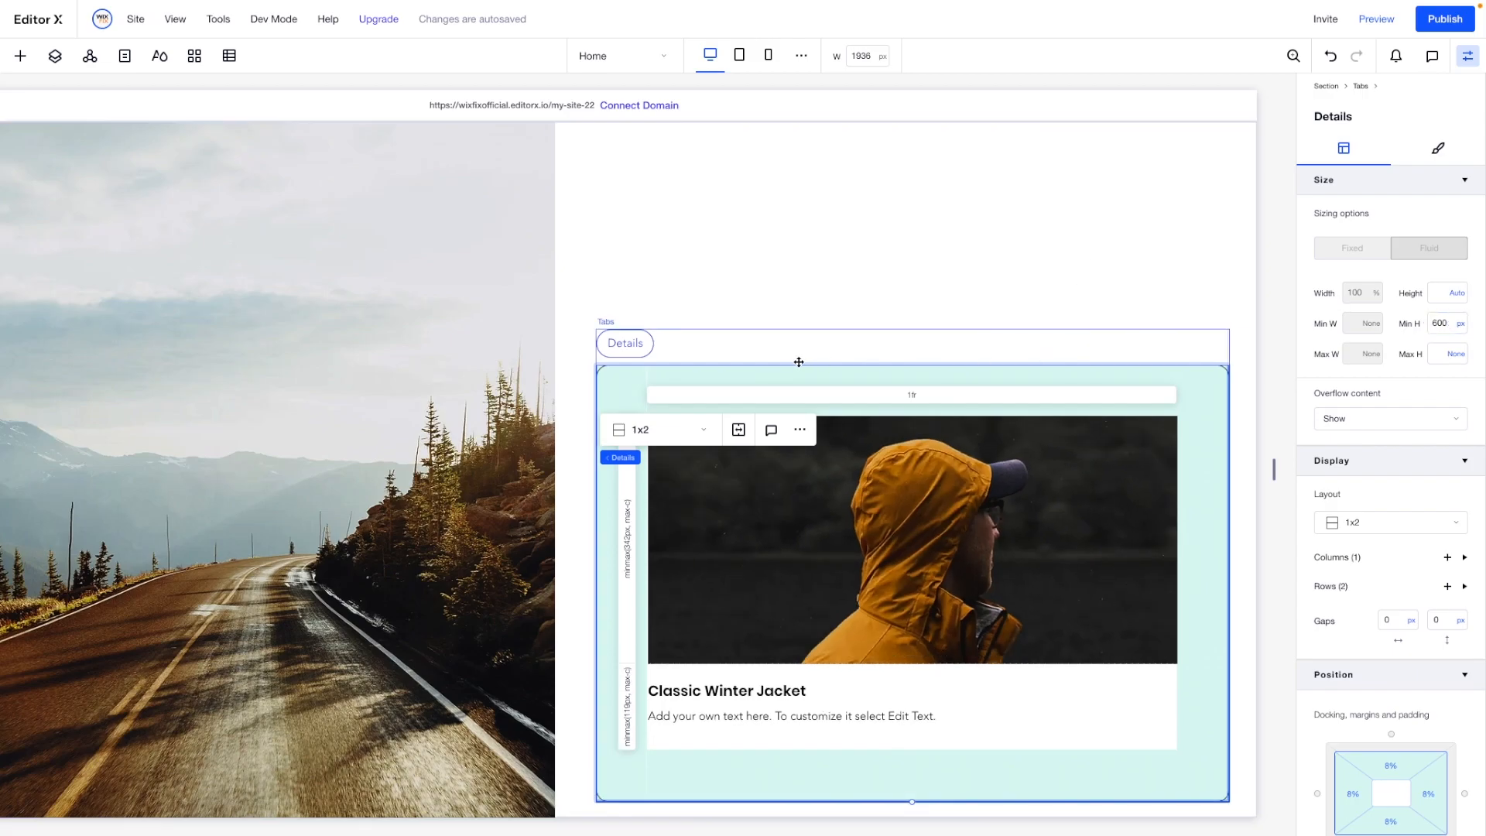
left_click(652, 457)
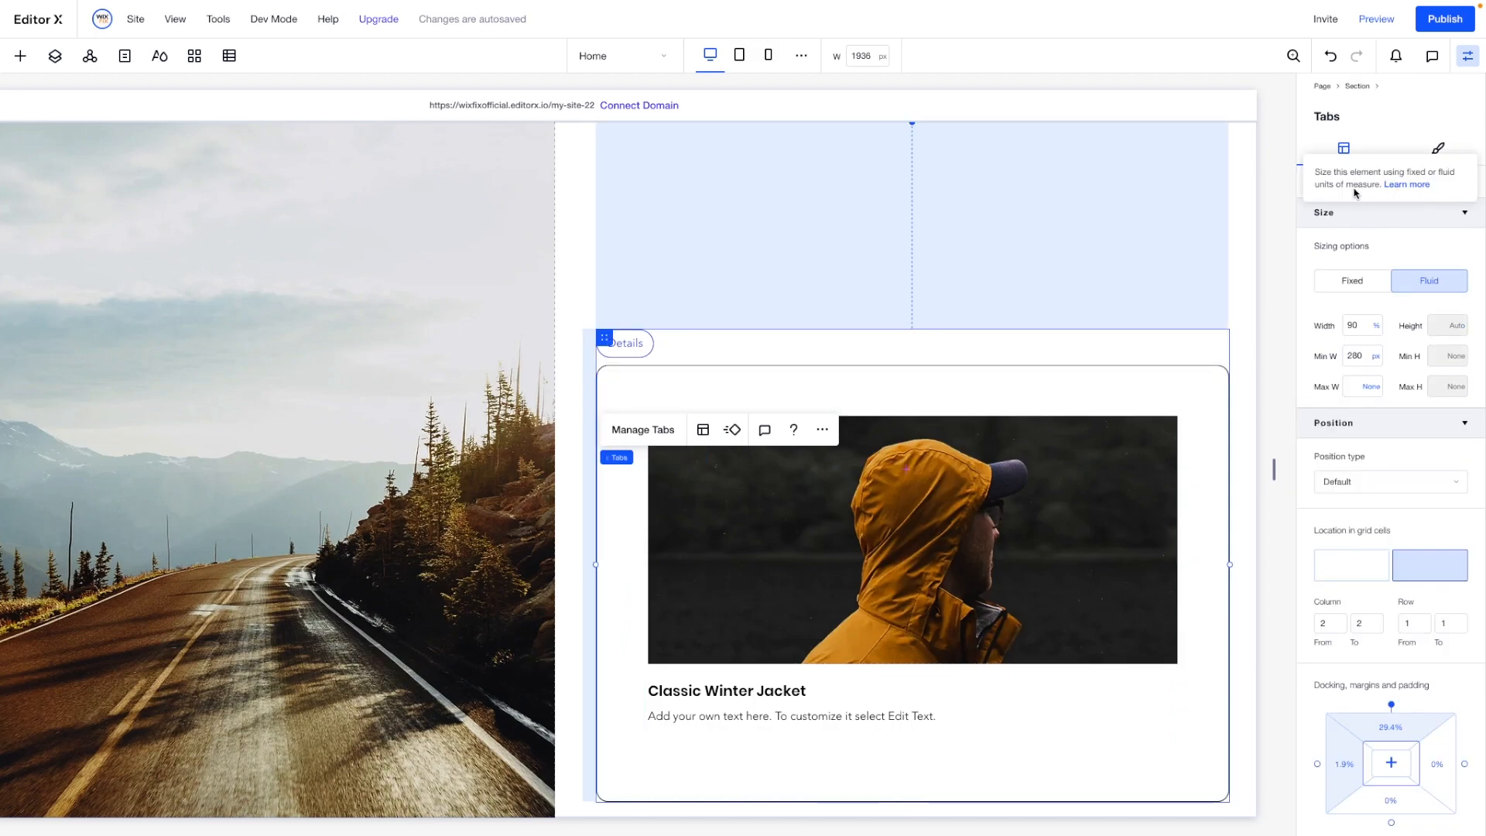
left_click(1391, 764)
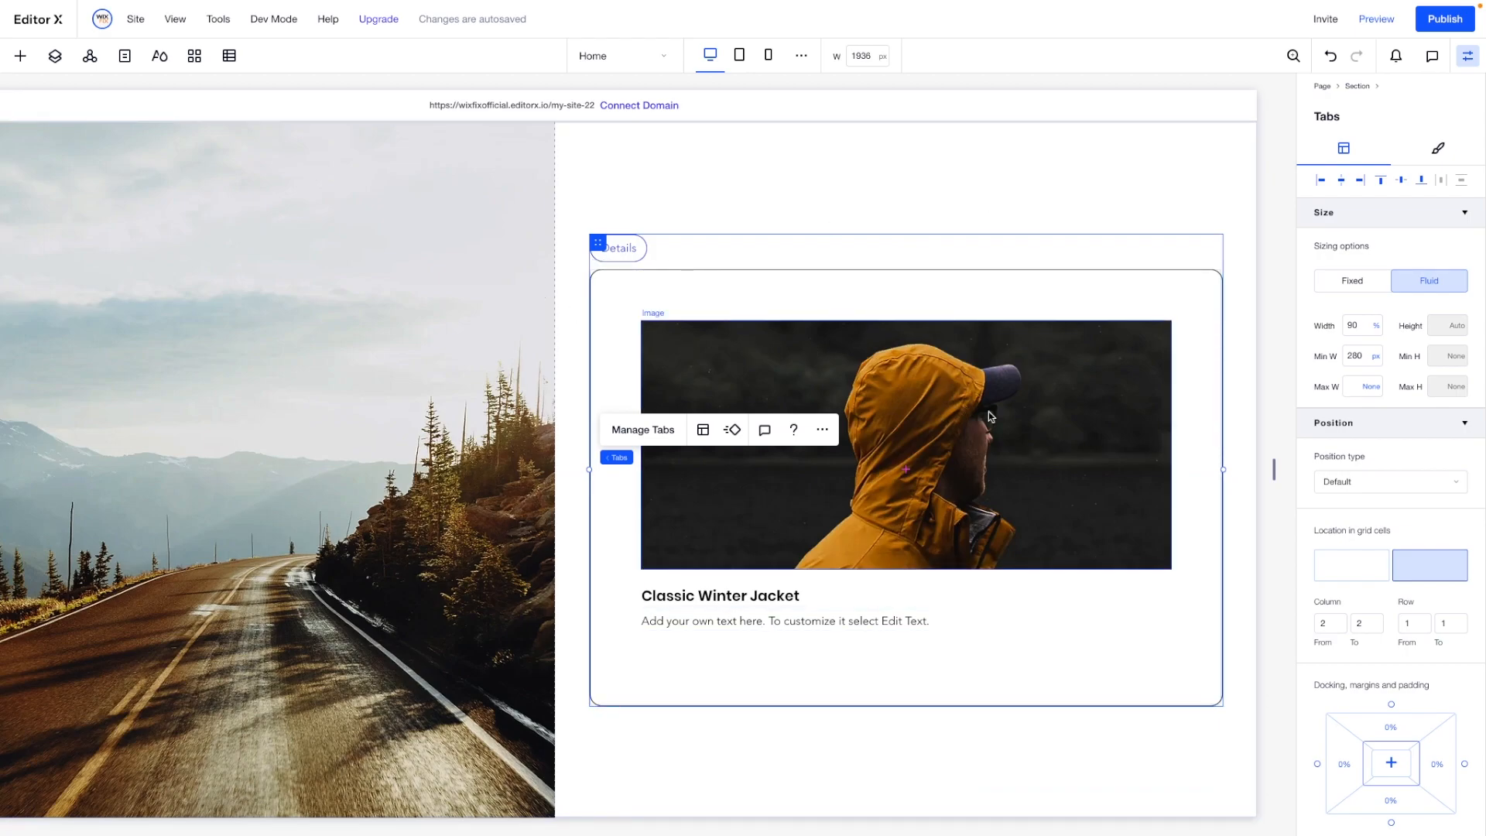
Unstretch the jacket image, enlarge it to the upper row's full height and about 53% width, and centre it horizontally.
left_click(906, 404)
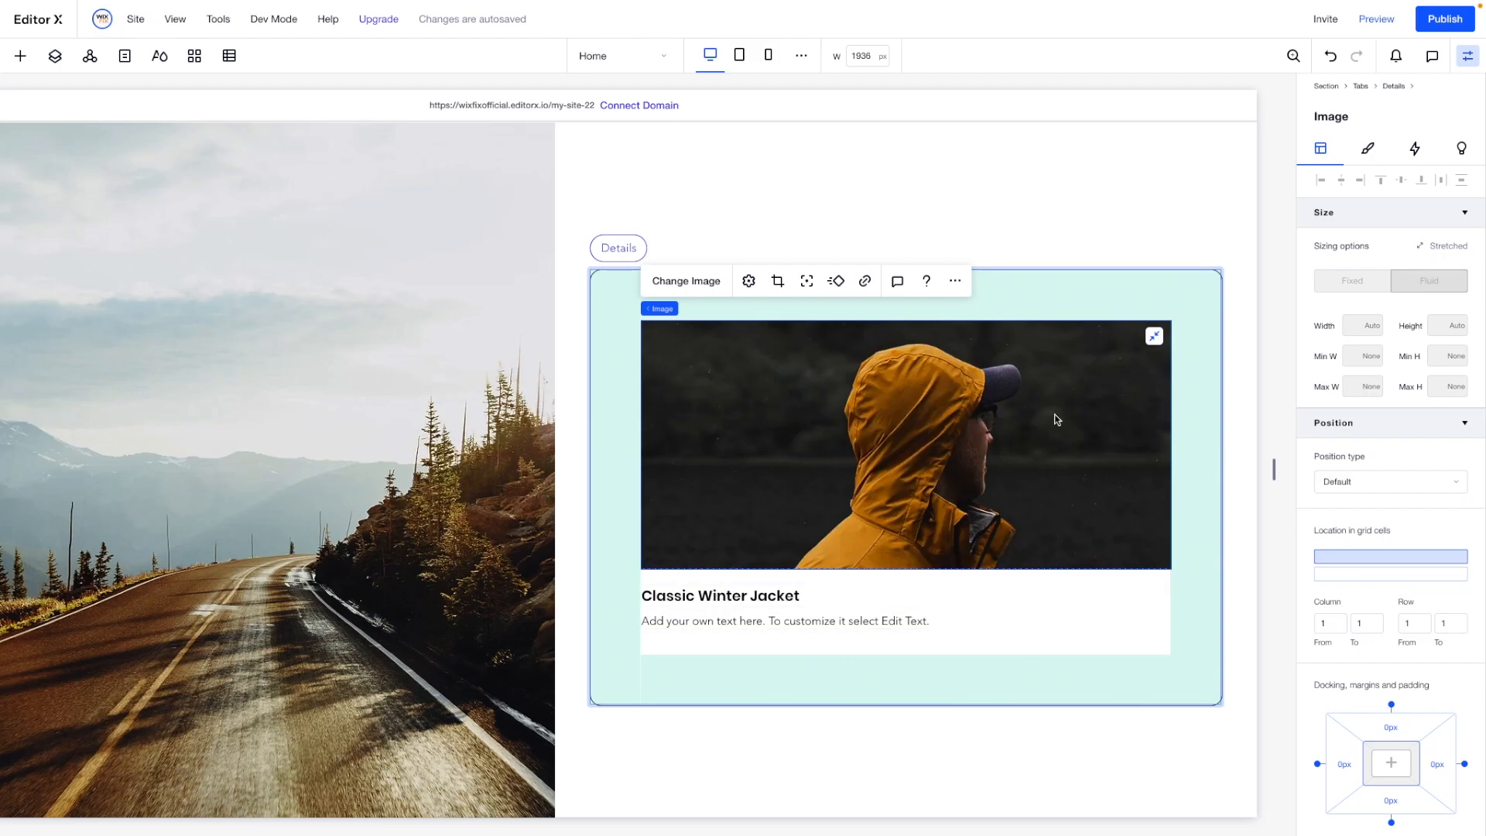
left_click(1154, 338)
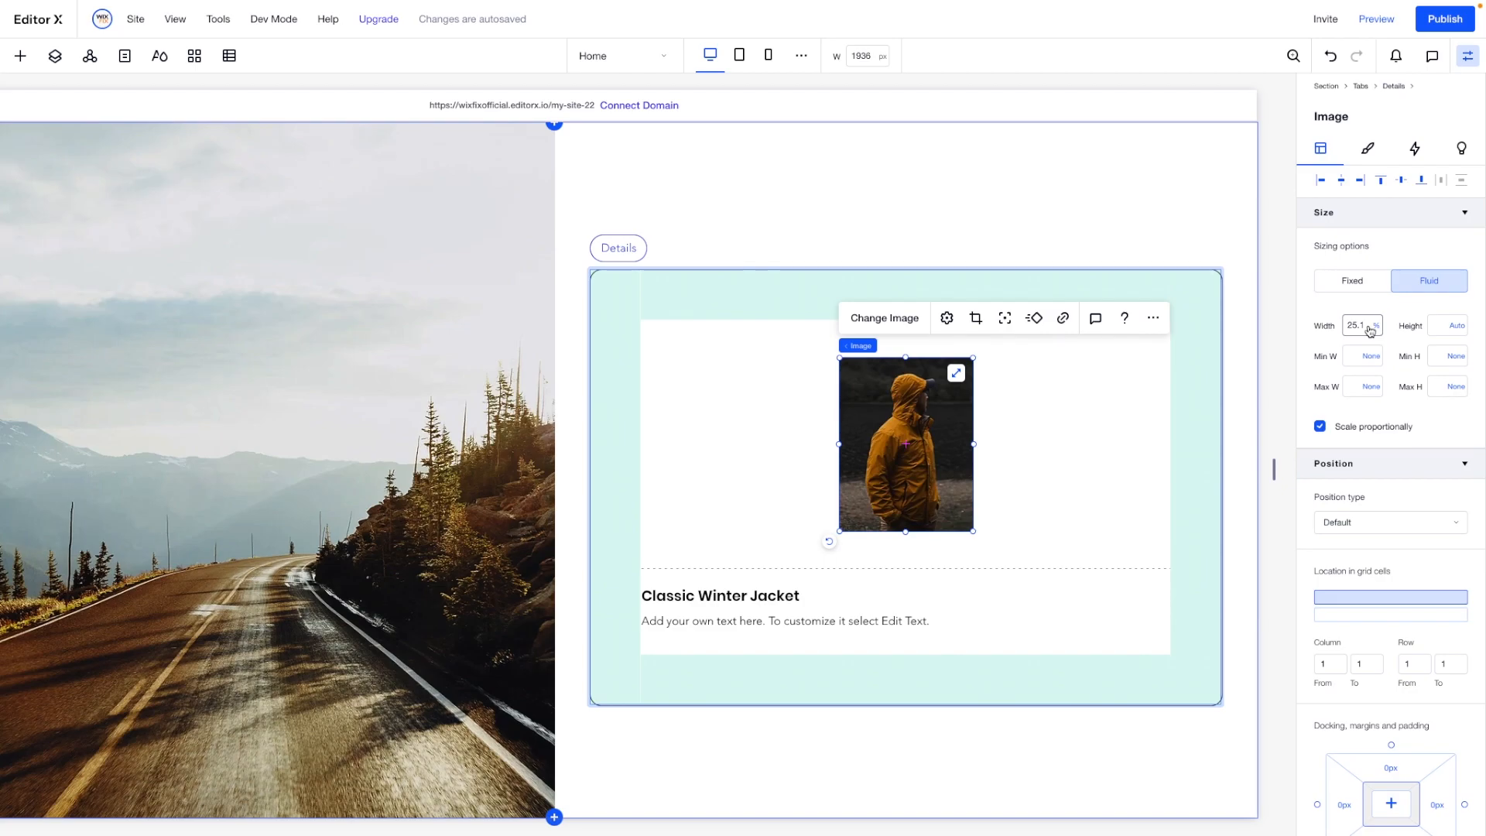
left_click_drag(972, 358, 1004, 321)
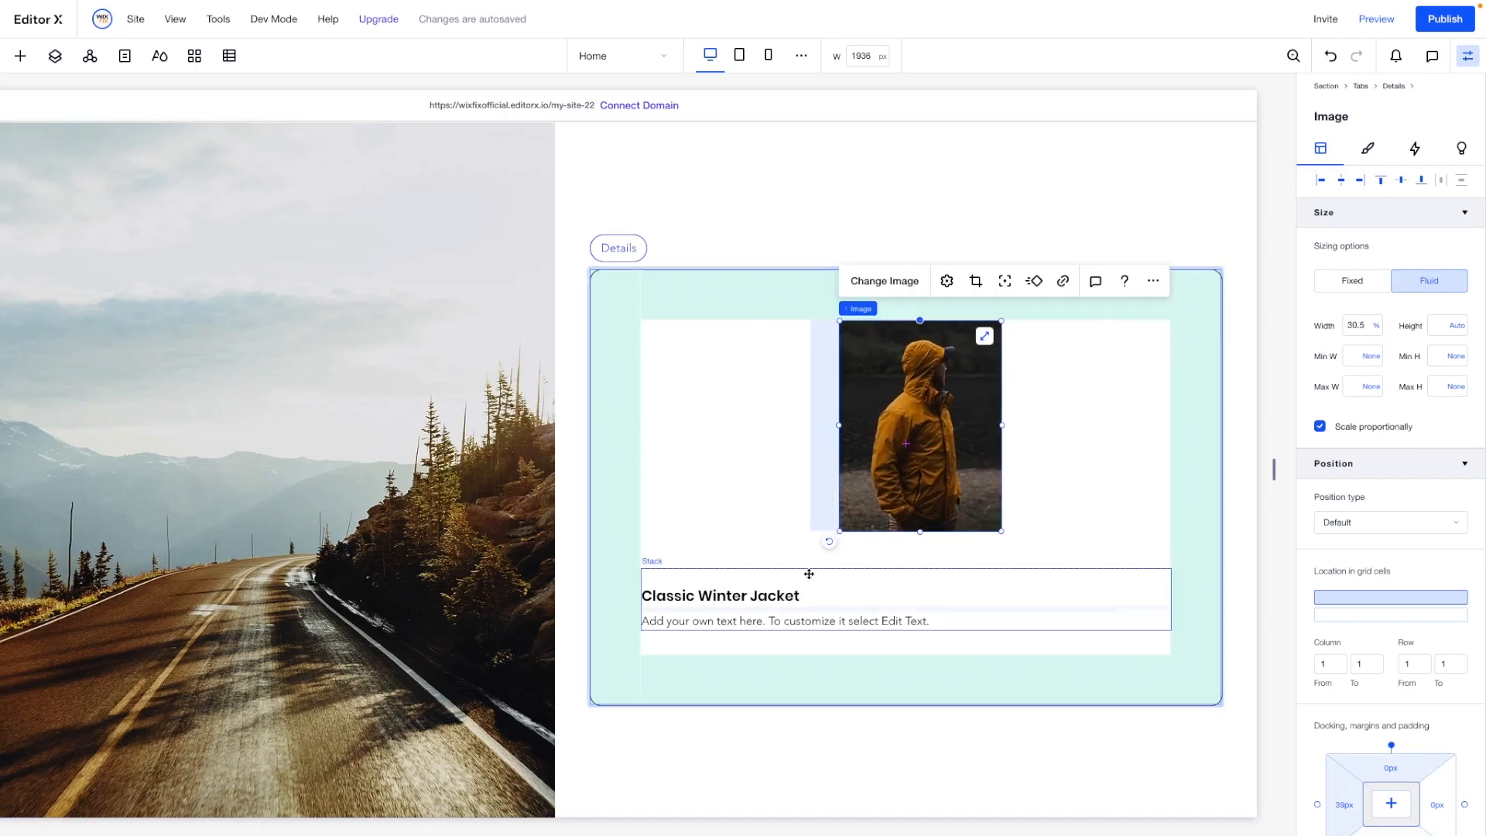
left_click_drag(839, 530, 813, 570)
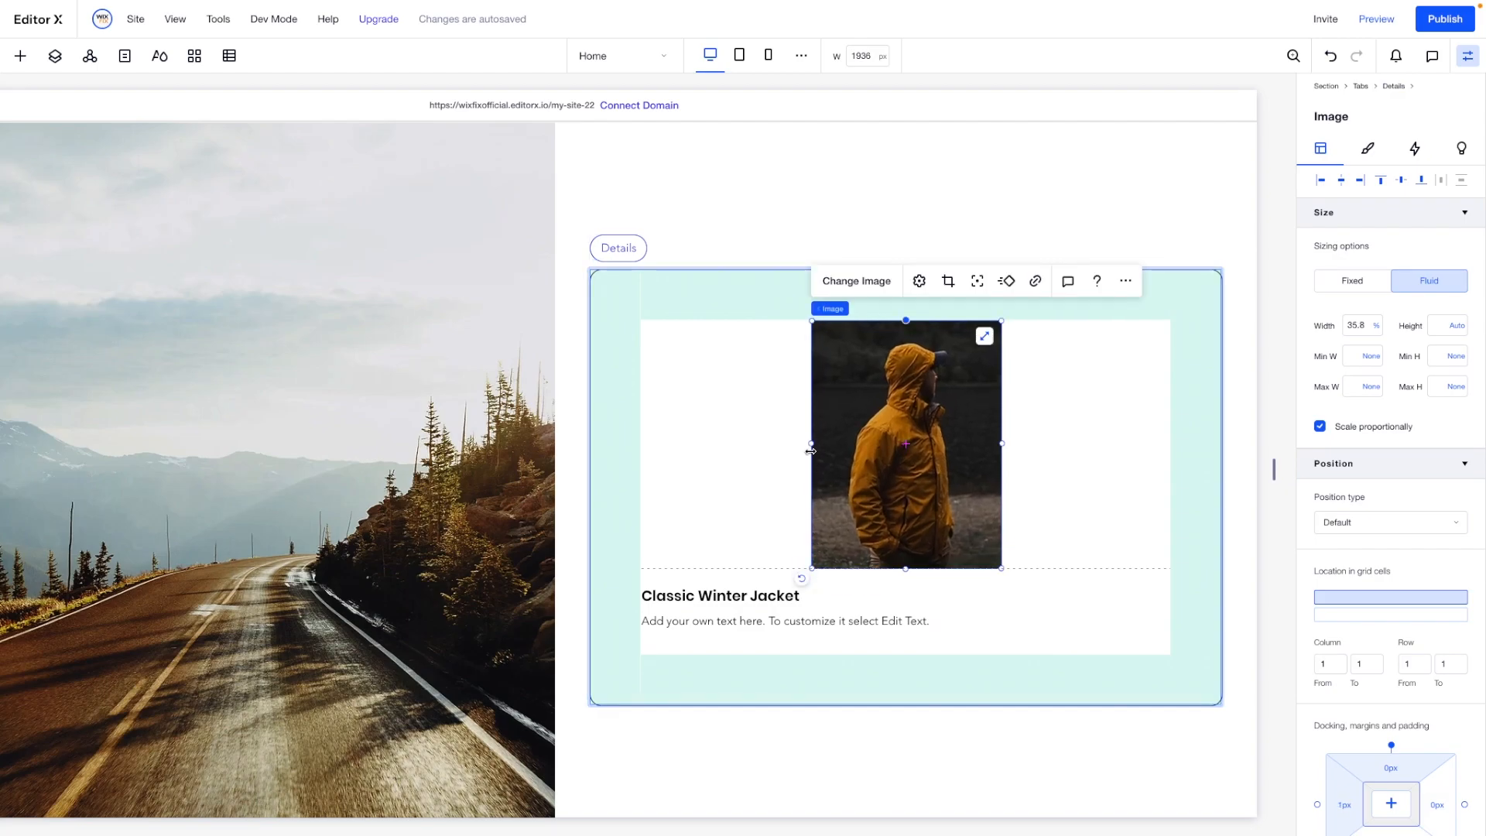
left_click_drag(810, 438, 720, 444)
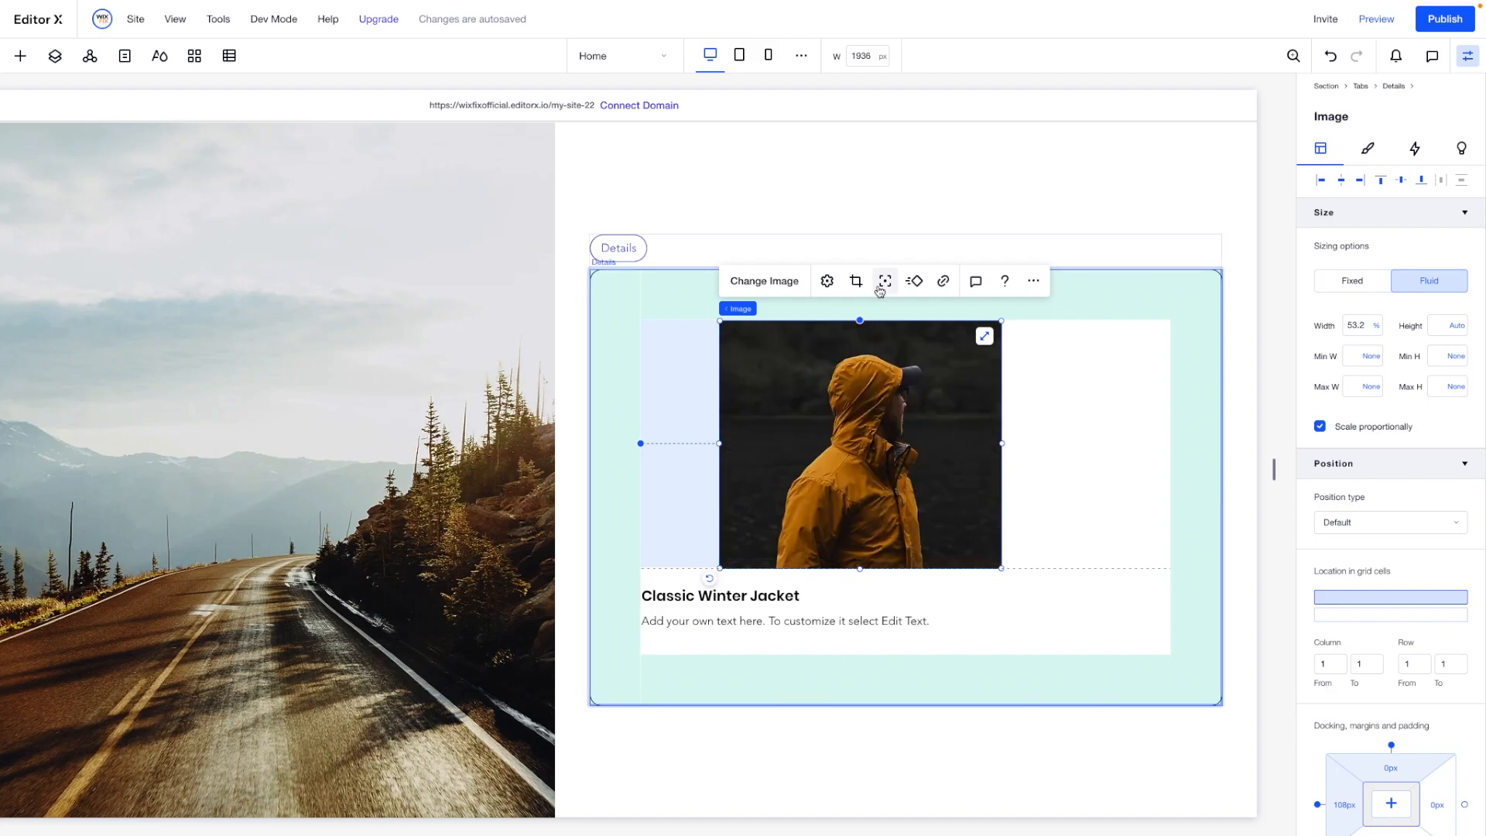
left_click(1343, 180)
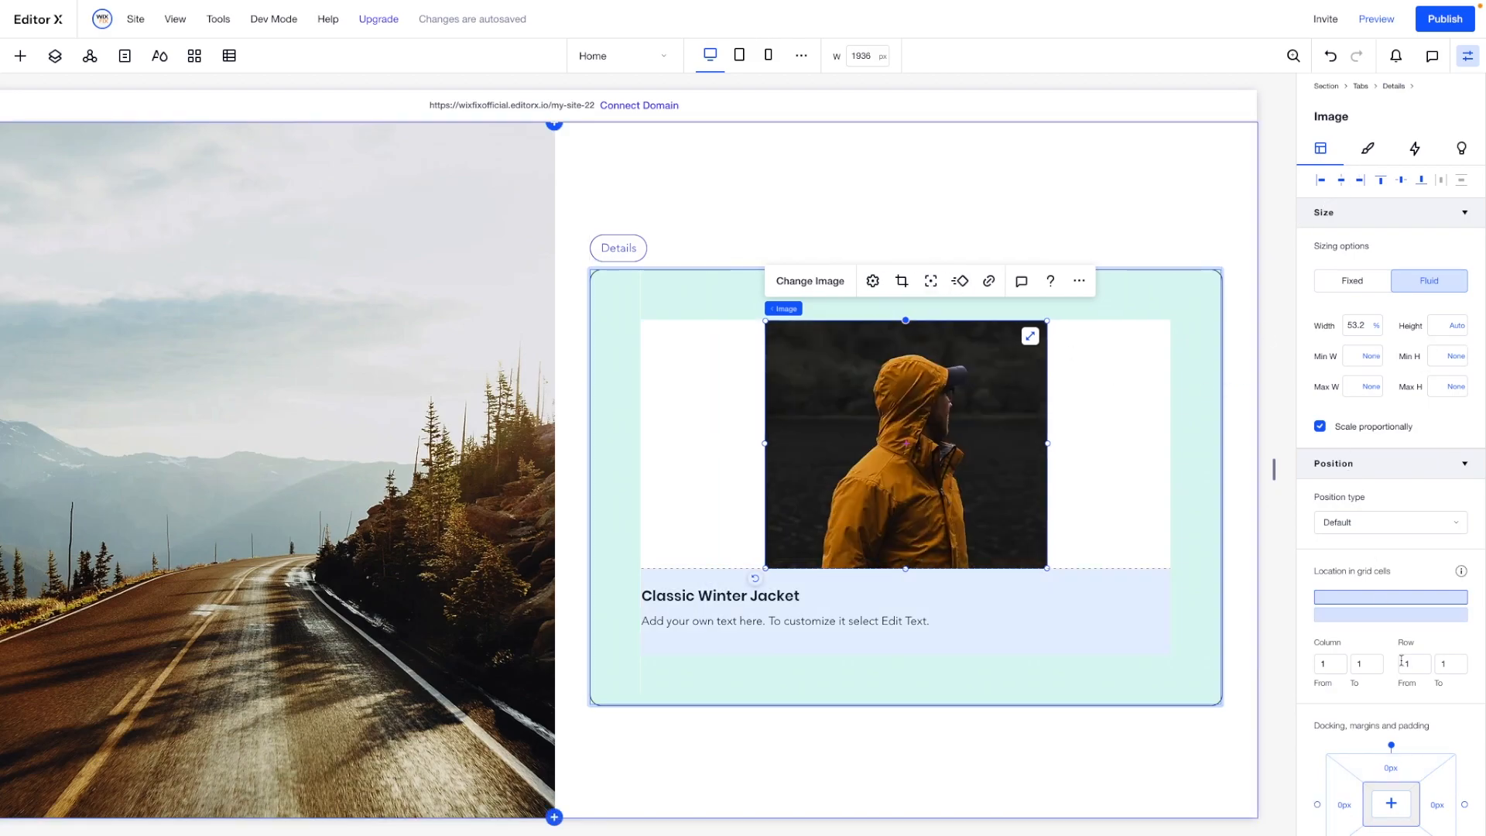
Round all four corners of the jacket image with a 24 px radius.
left_click(1367, 150)
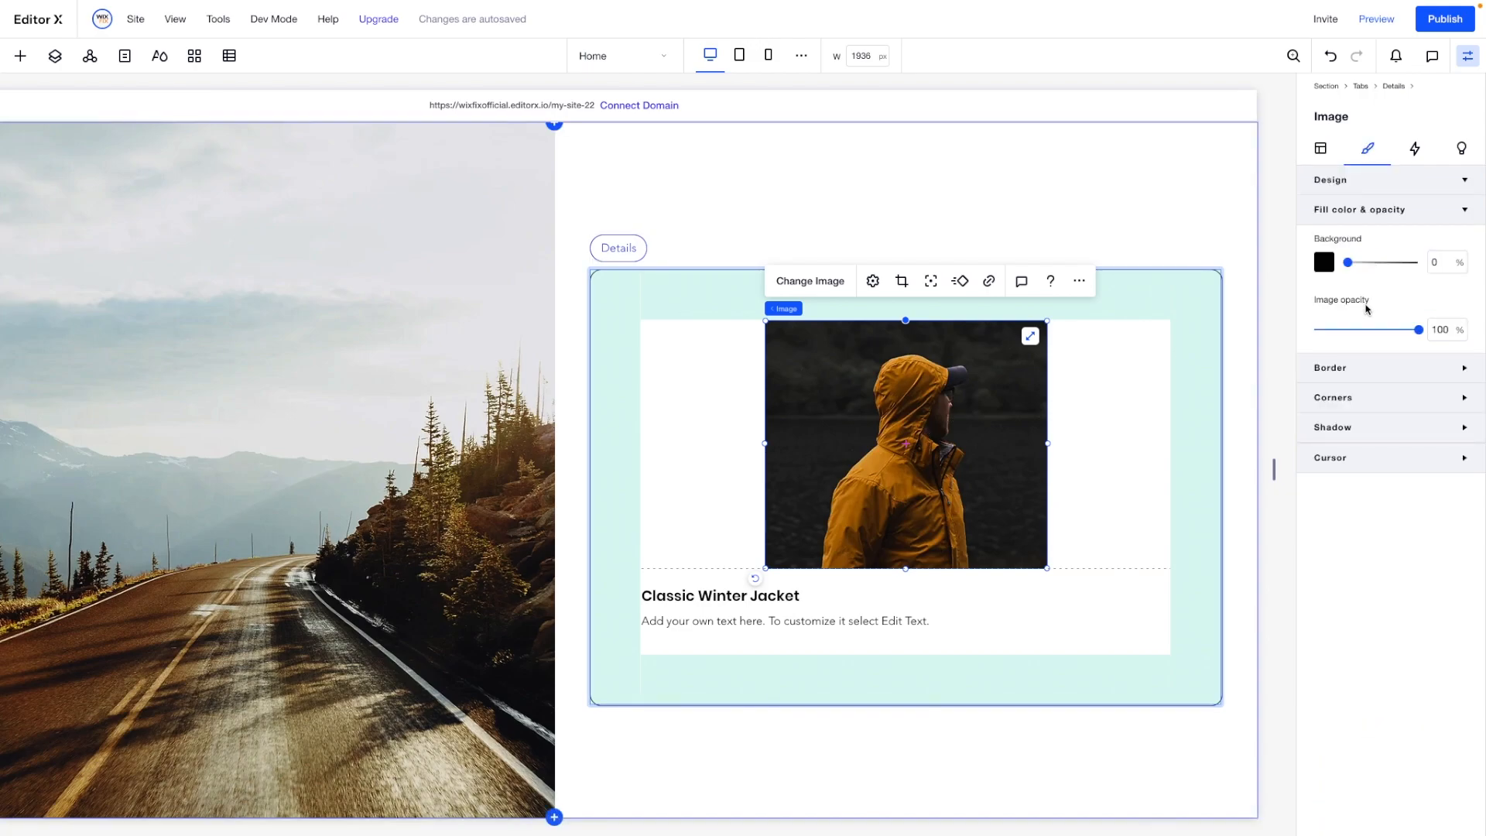
left_click(1332, 398)
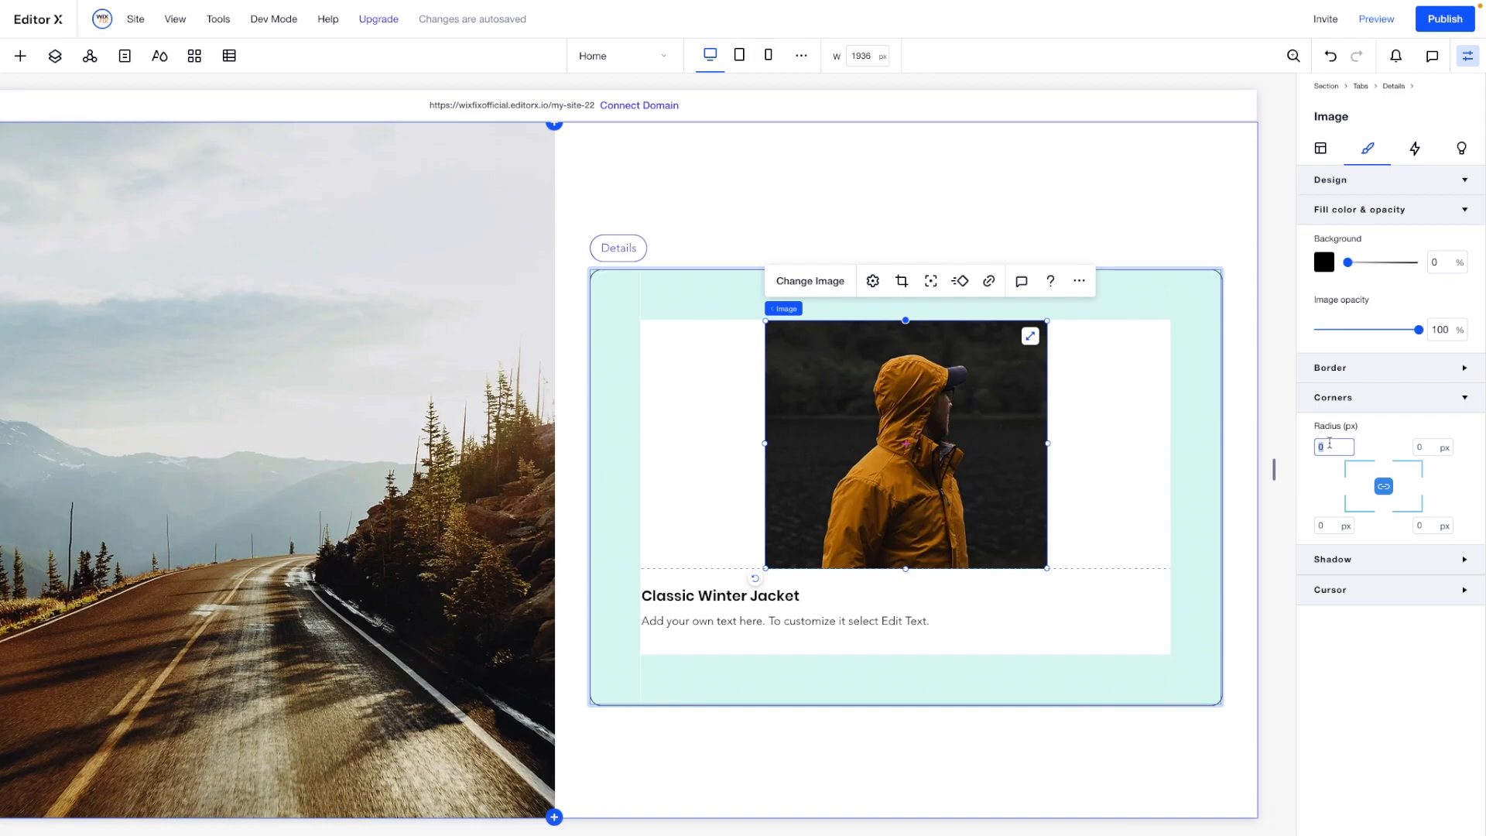
key("Return")
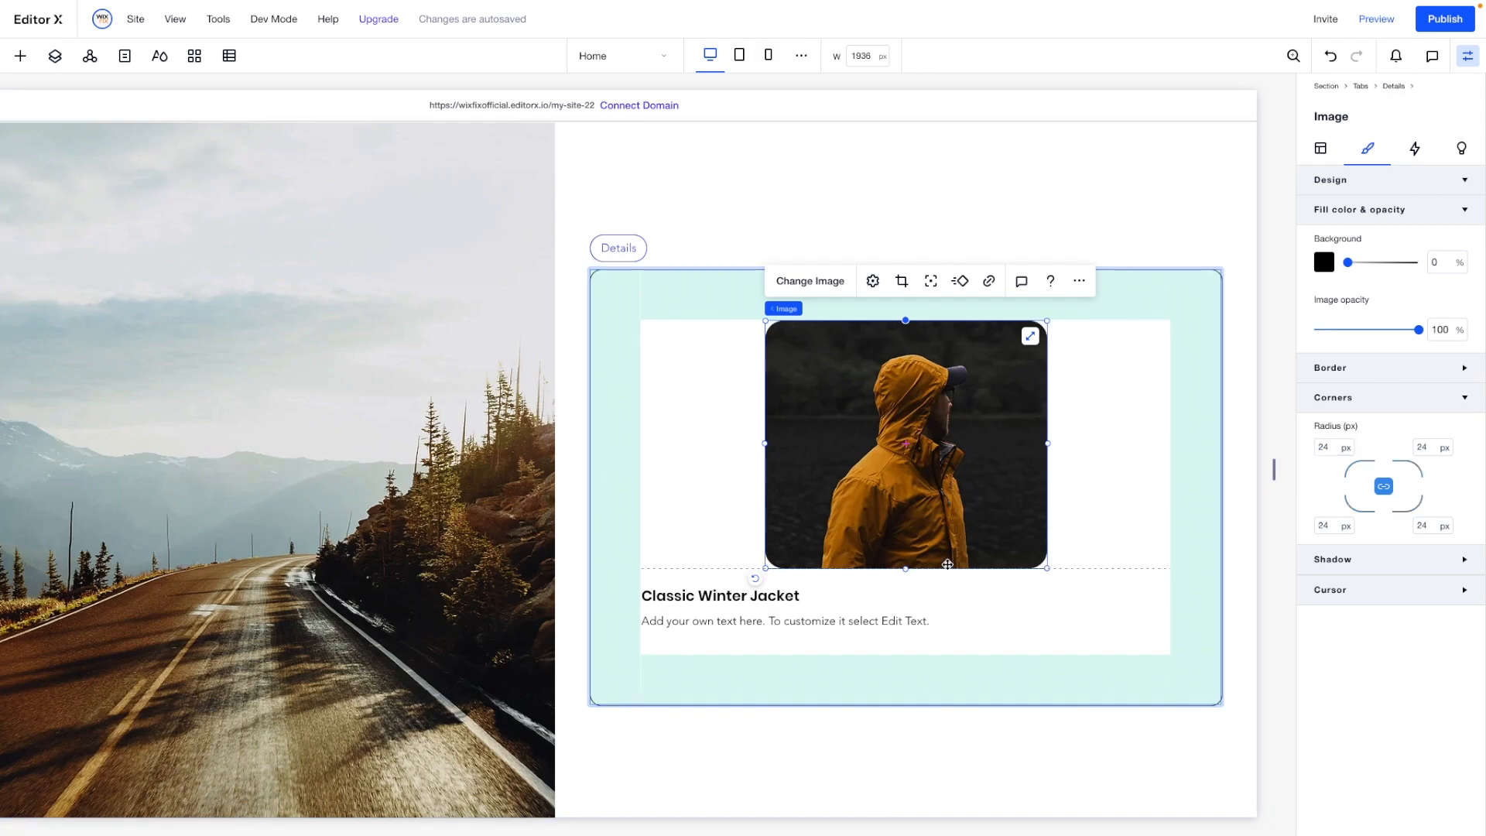
Centre-align the Classic Winter Jacket title and the description text beneath it.
left_click(815, 594)
left_click(1351, 468)
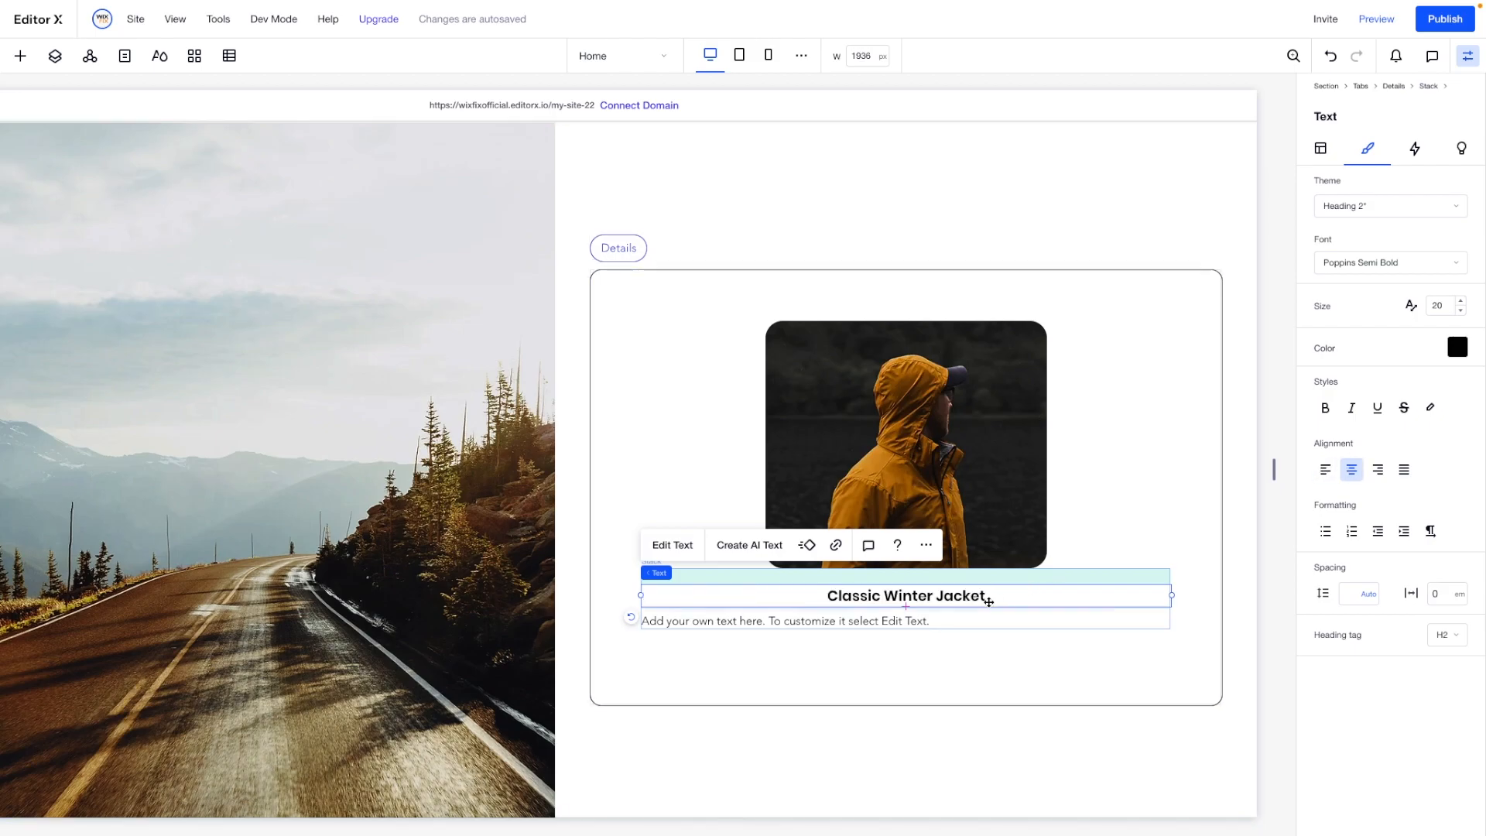
left_click(905, 608)
left_click(1353, 475)
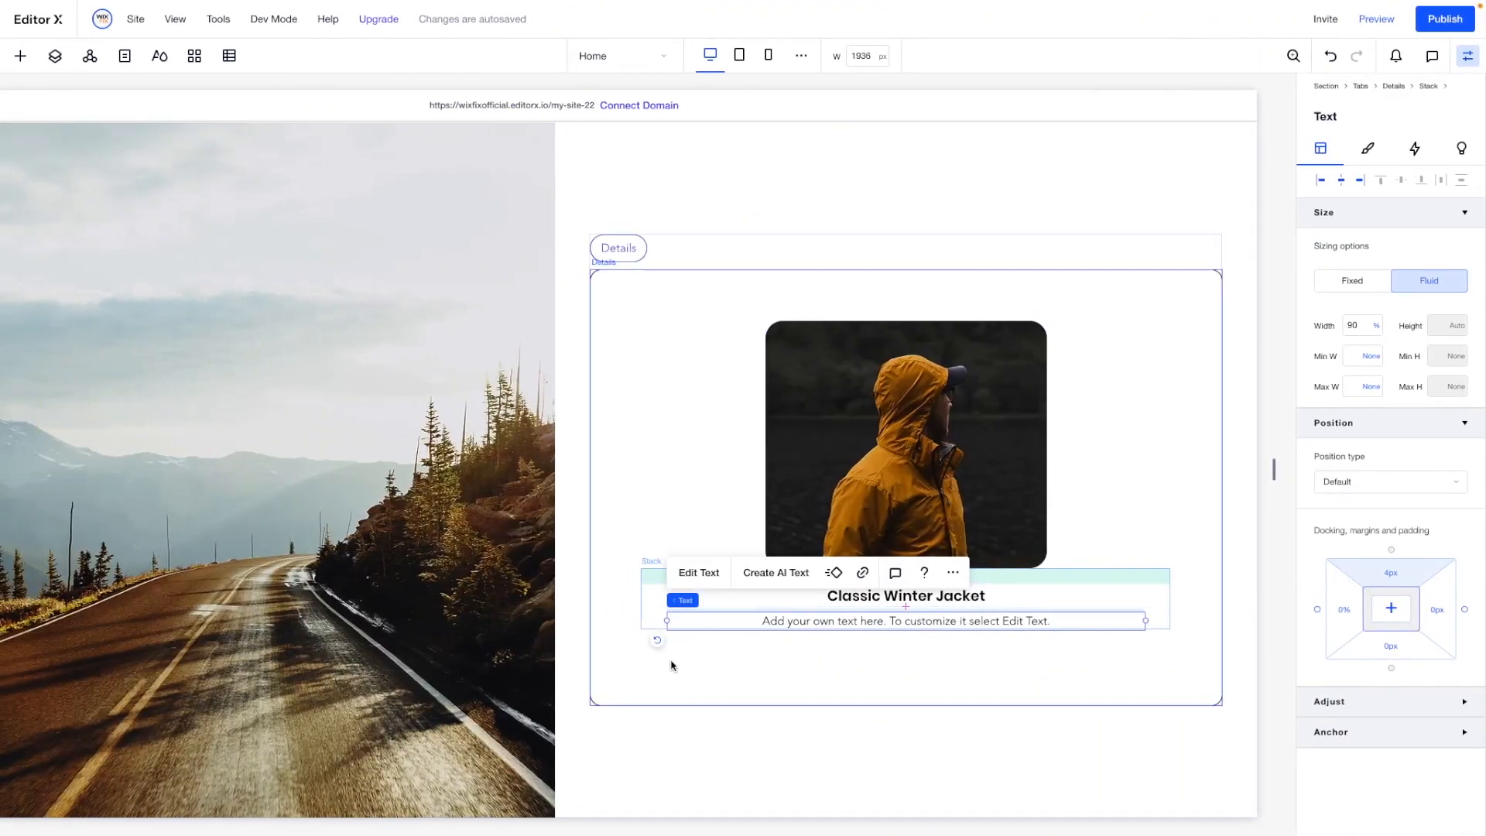
Set the minimum height of the second row in the Details container's grid to 400 px.
left_click(681, 667)
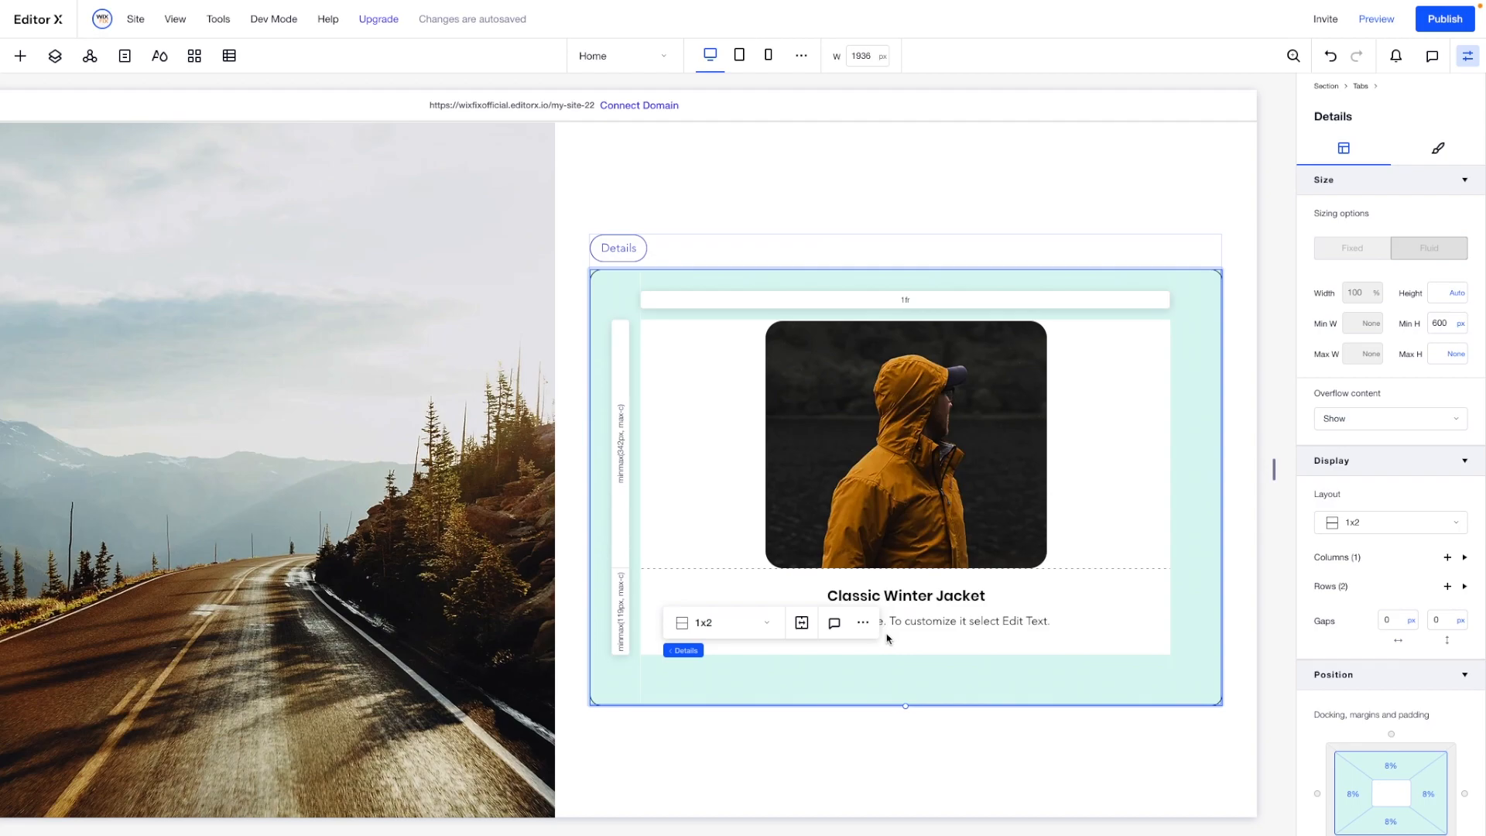
left_click(619, 611)
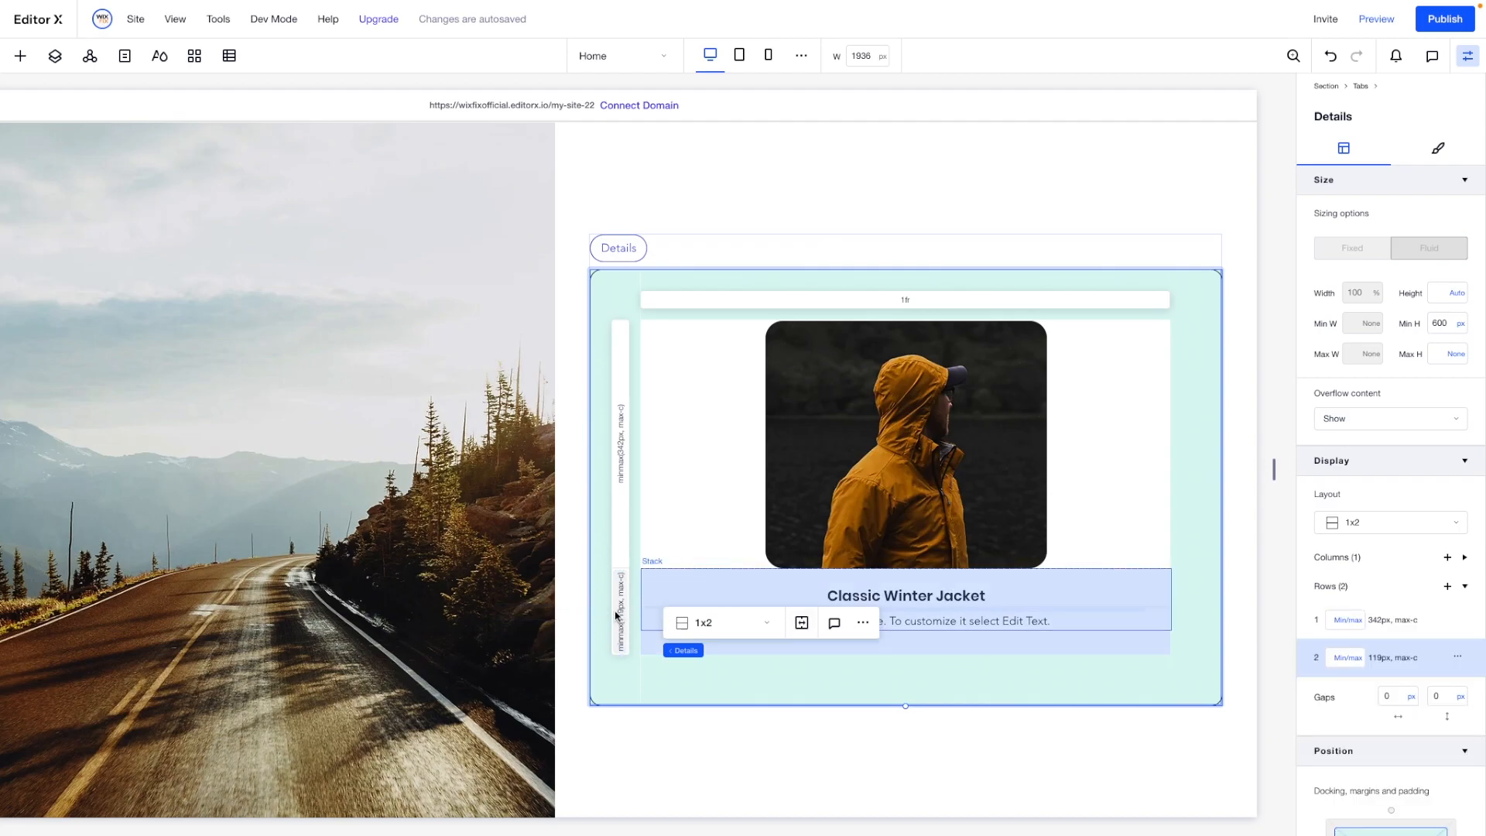
left_click(1375, 660)
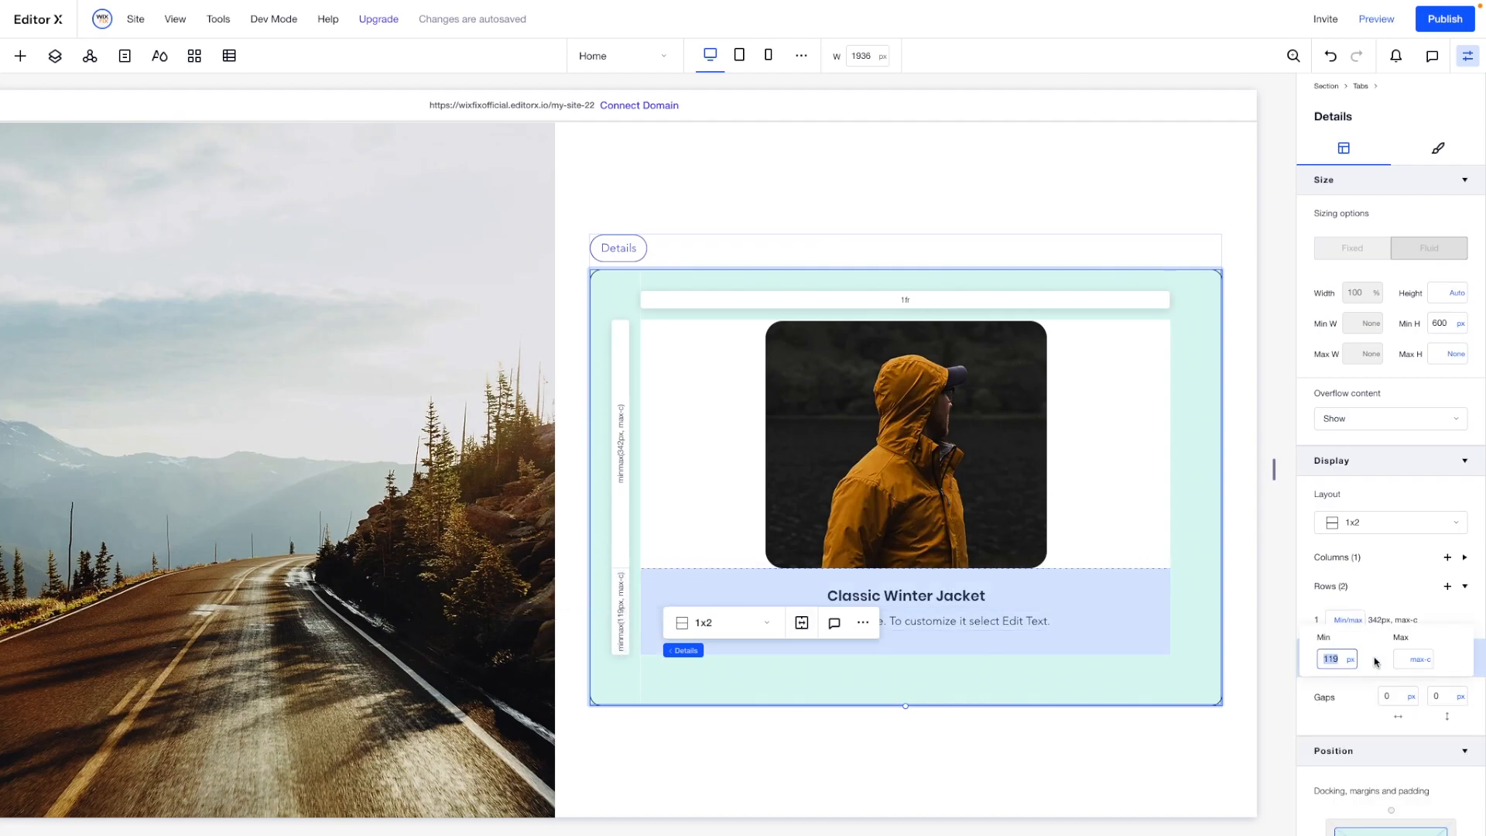
type("400")
key("Return")
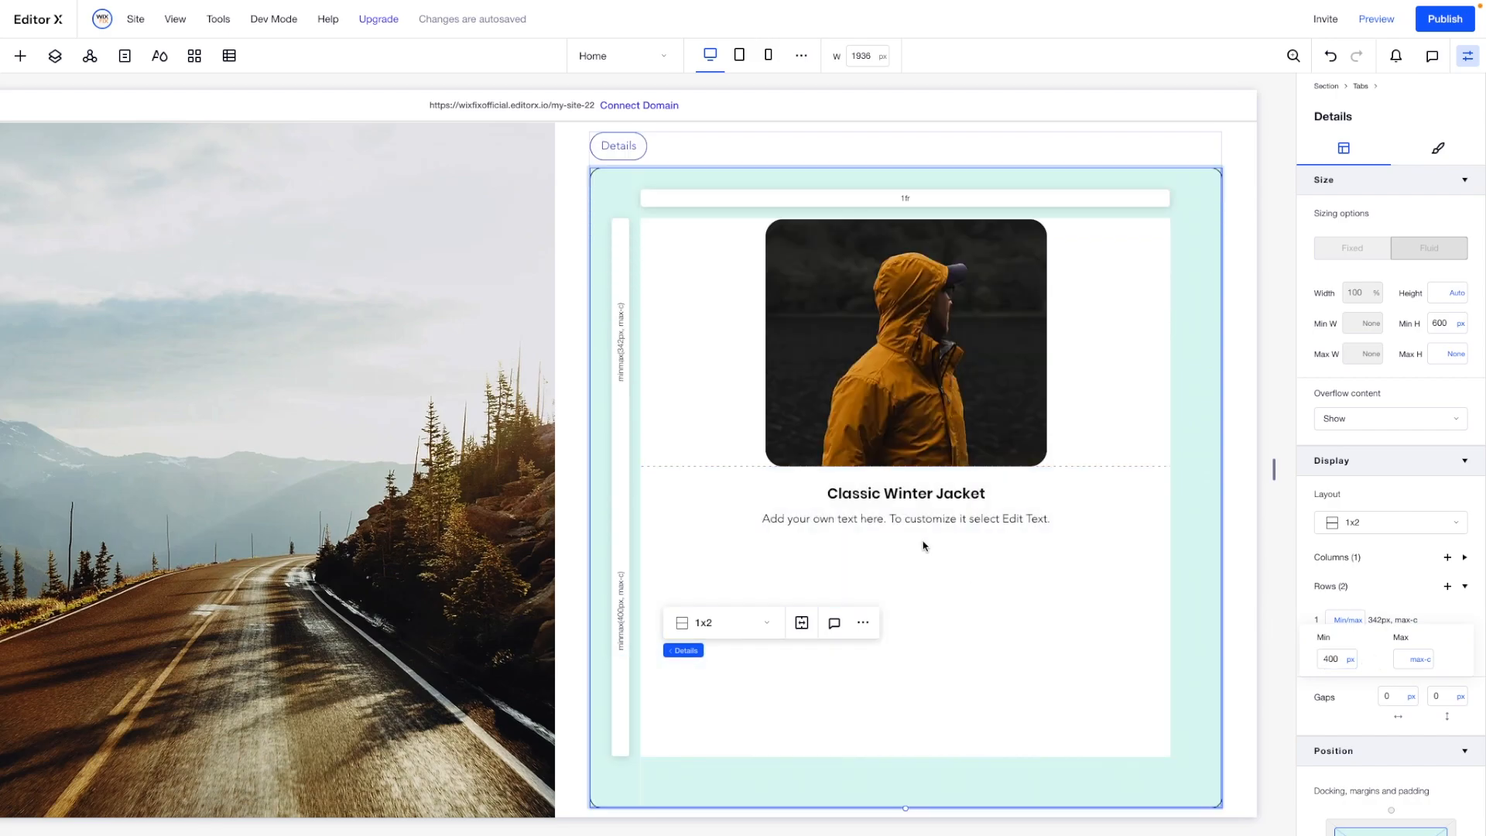
Unstack the jacket title and description, and add the outlined "Say Hello" button beneath them.
left_click(865, 520)
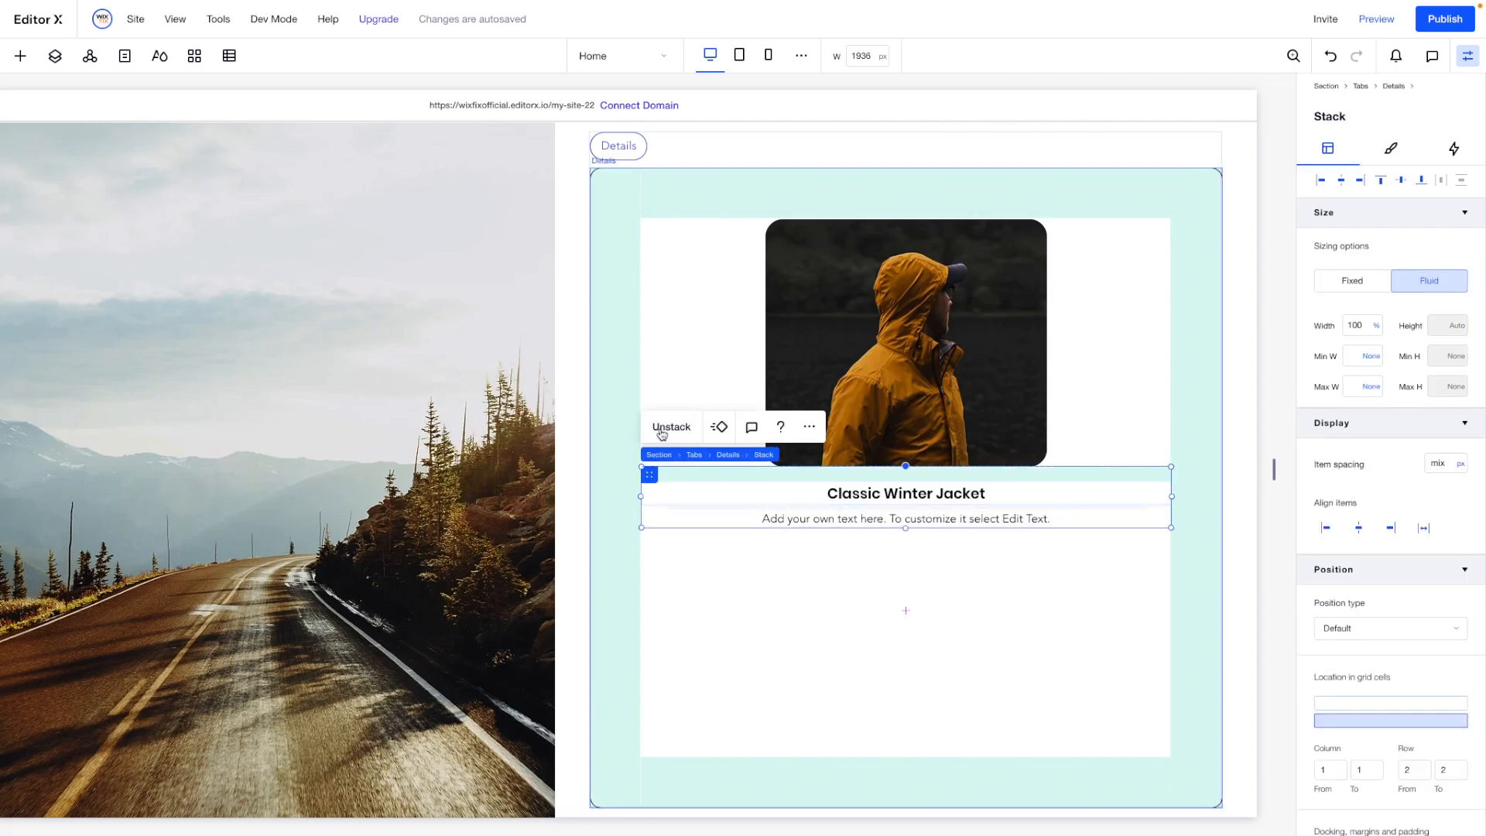
left_click(664, 428)
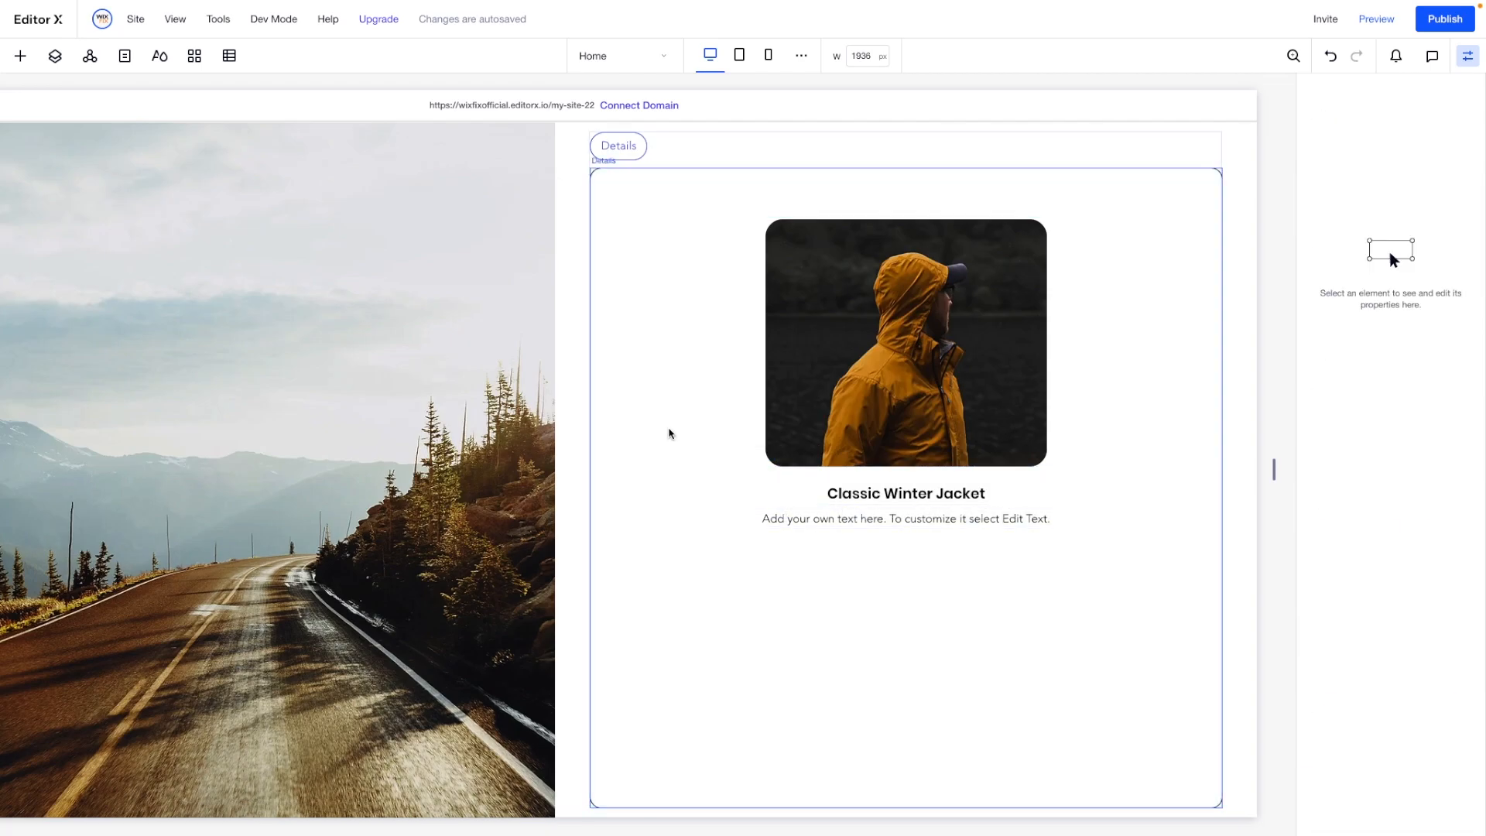
left_click(20, 56)
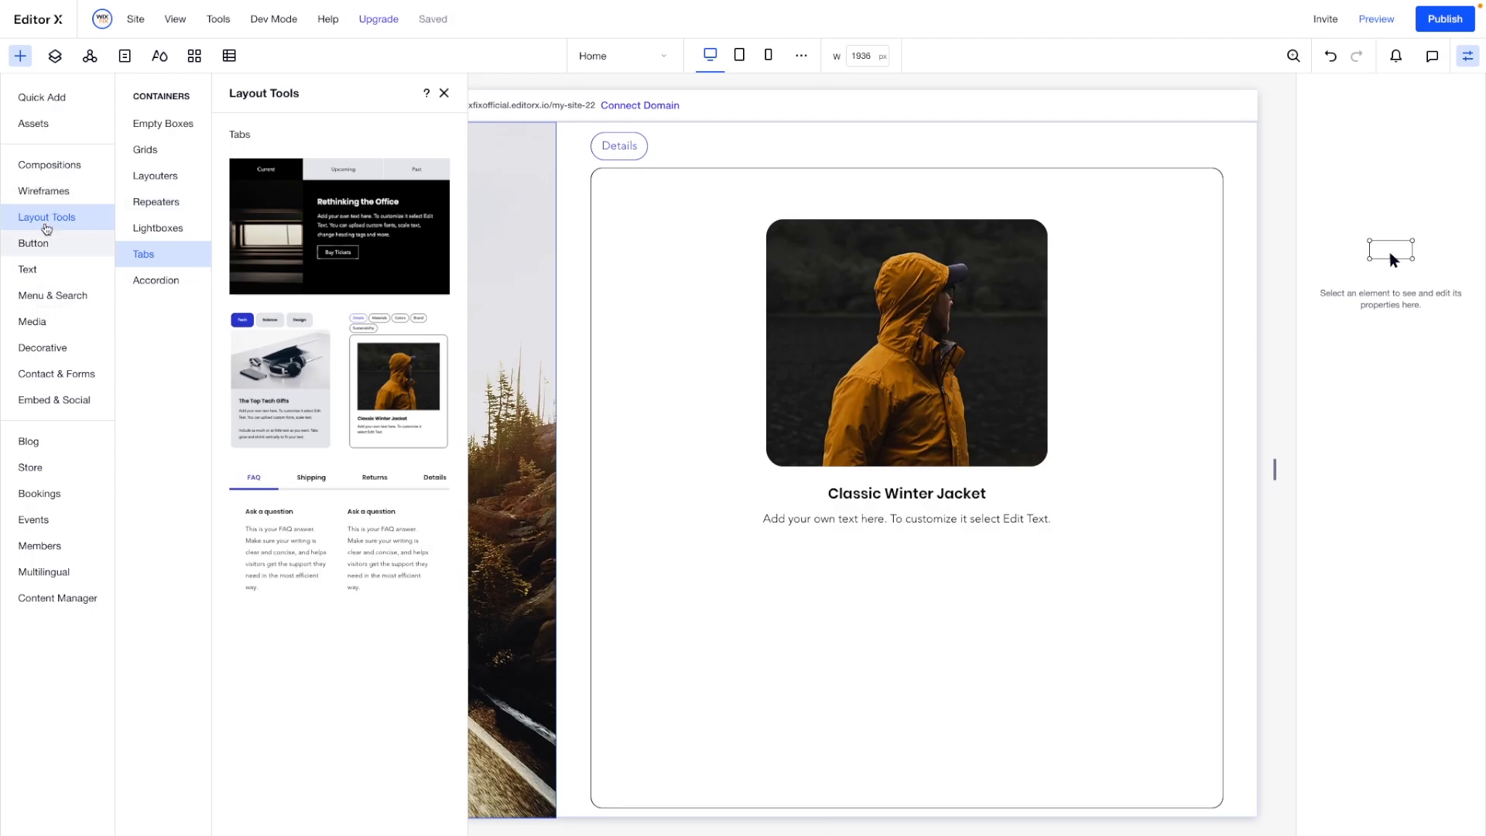
left_click(37, 246)
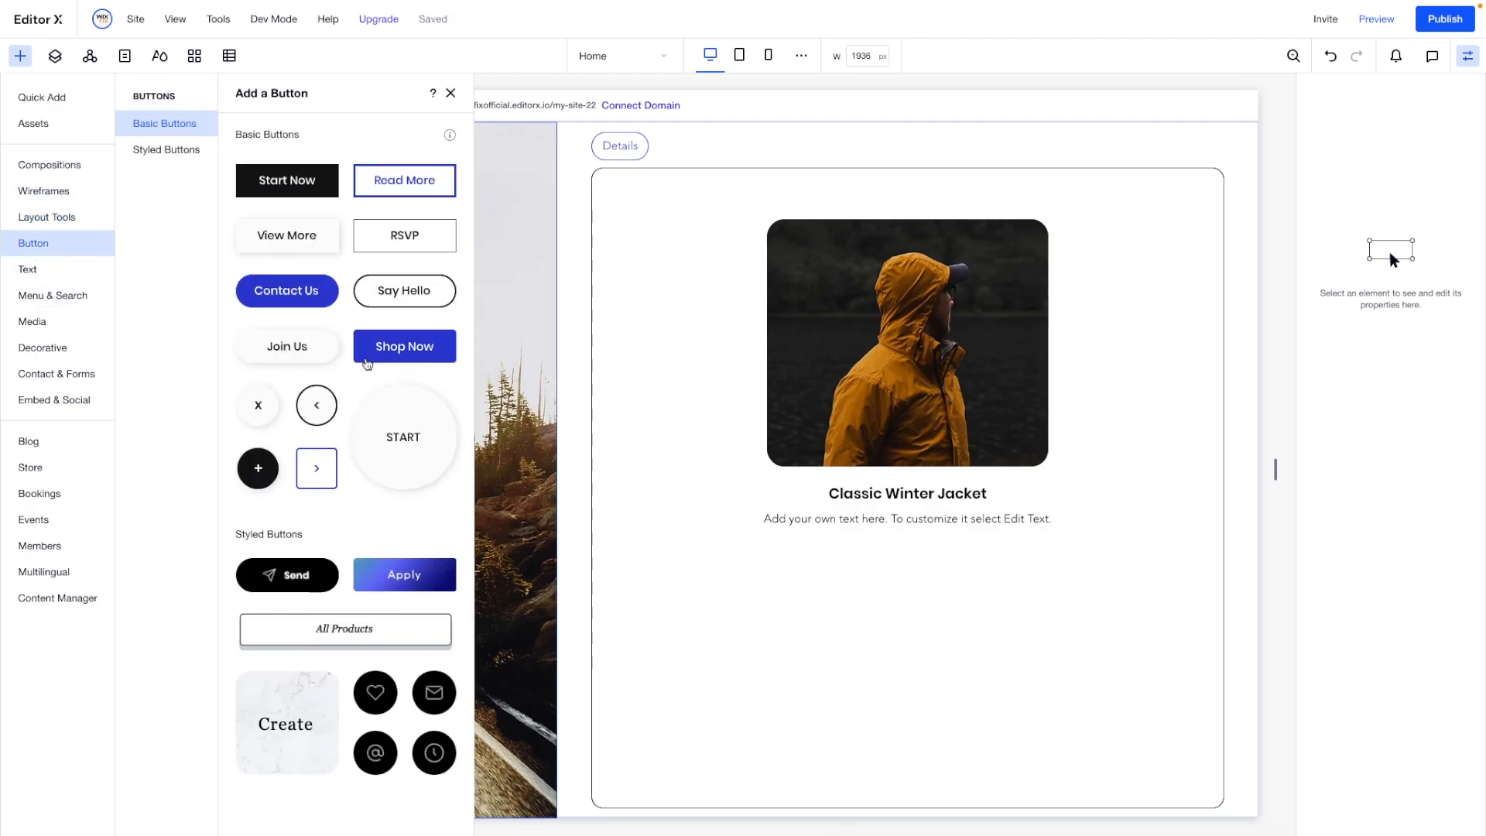
left_click_drag(379, 302, 1167, 562)
Change the button's text to "$45 - ADD TO CART" and centre the button horizontally under the description.
left_click(1077, 507)
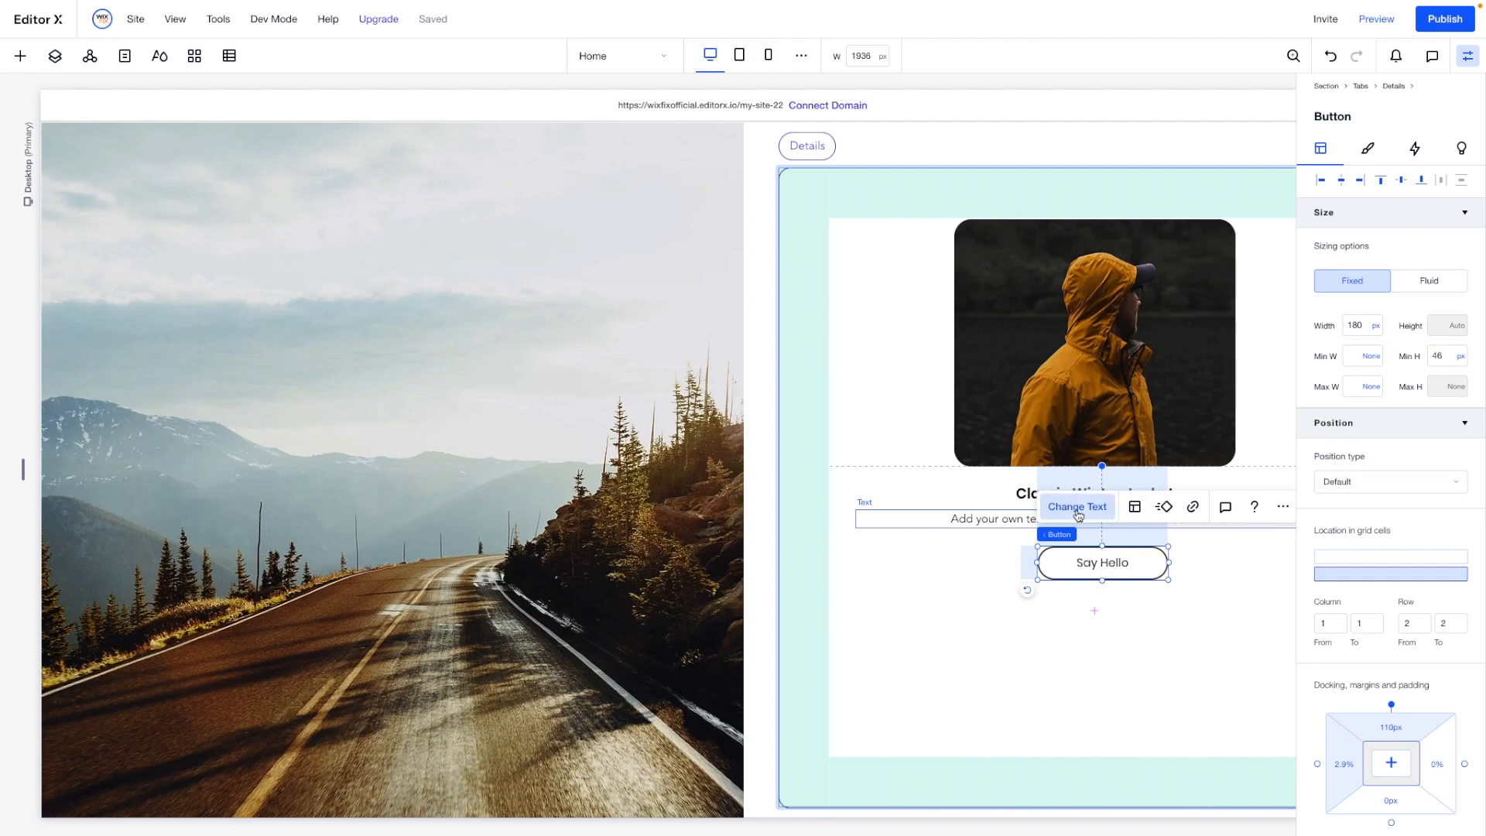
type("ADD ")
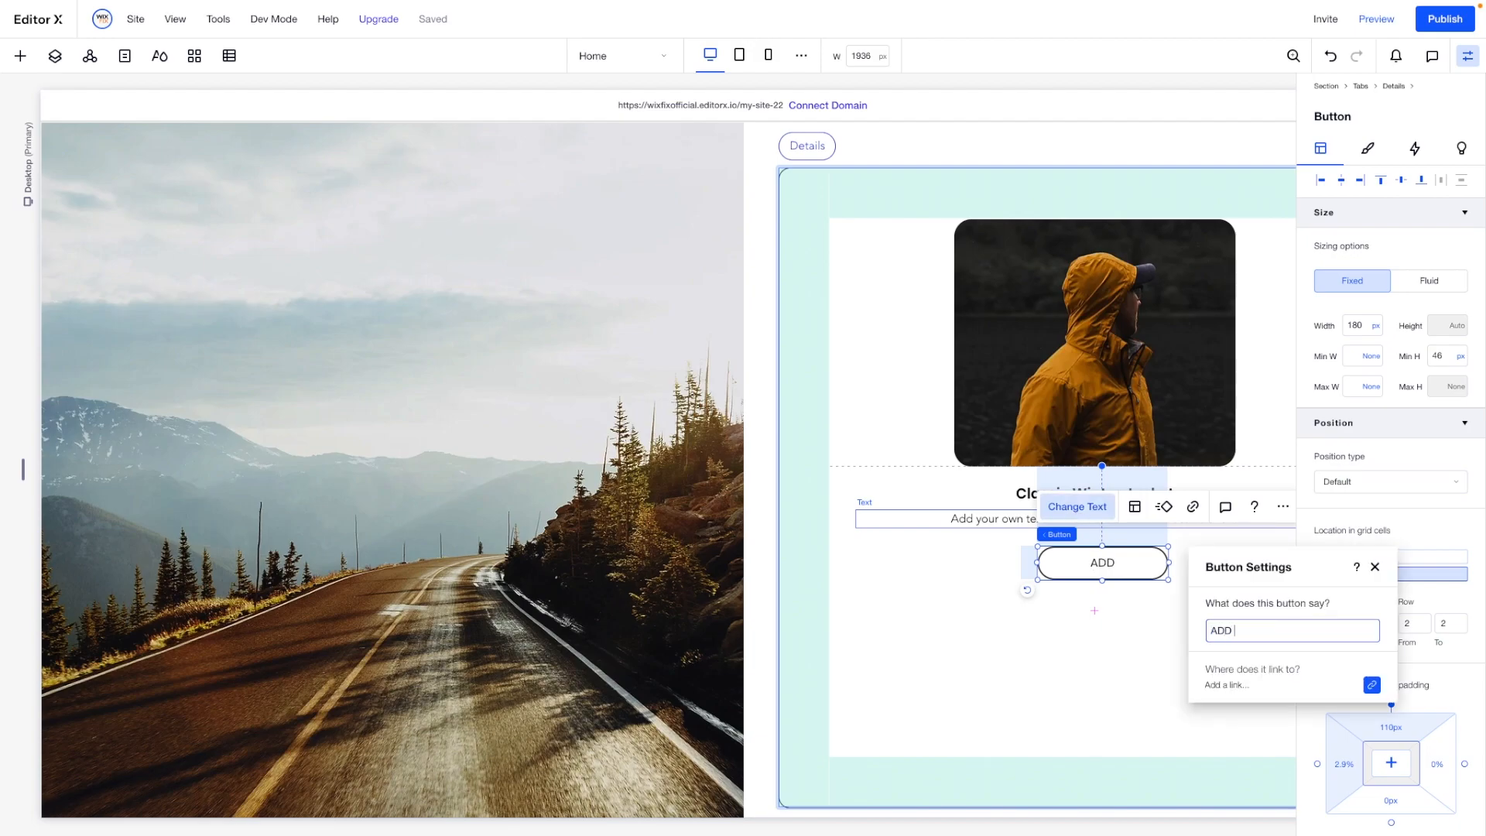
type("TO CART")
type("$")
type("45")
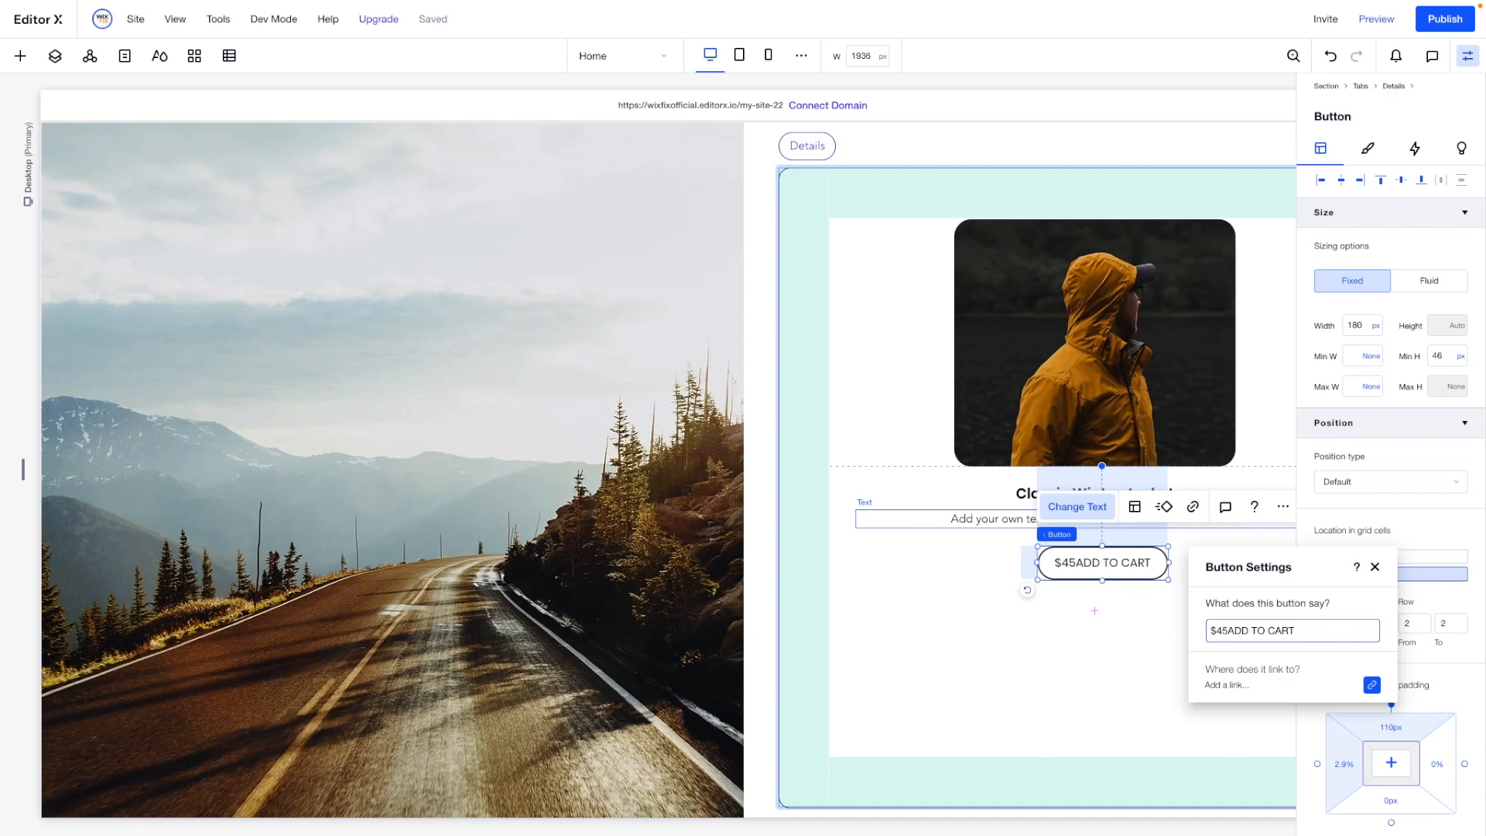
type(" -")
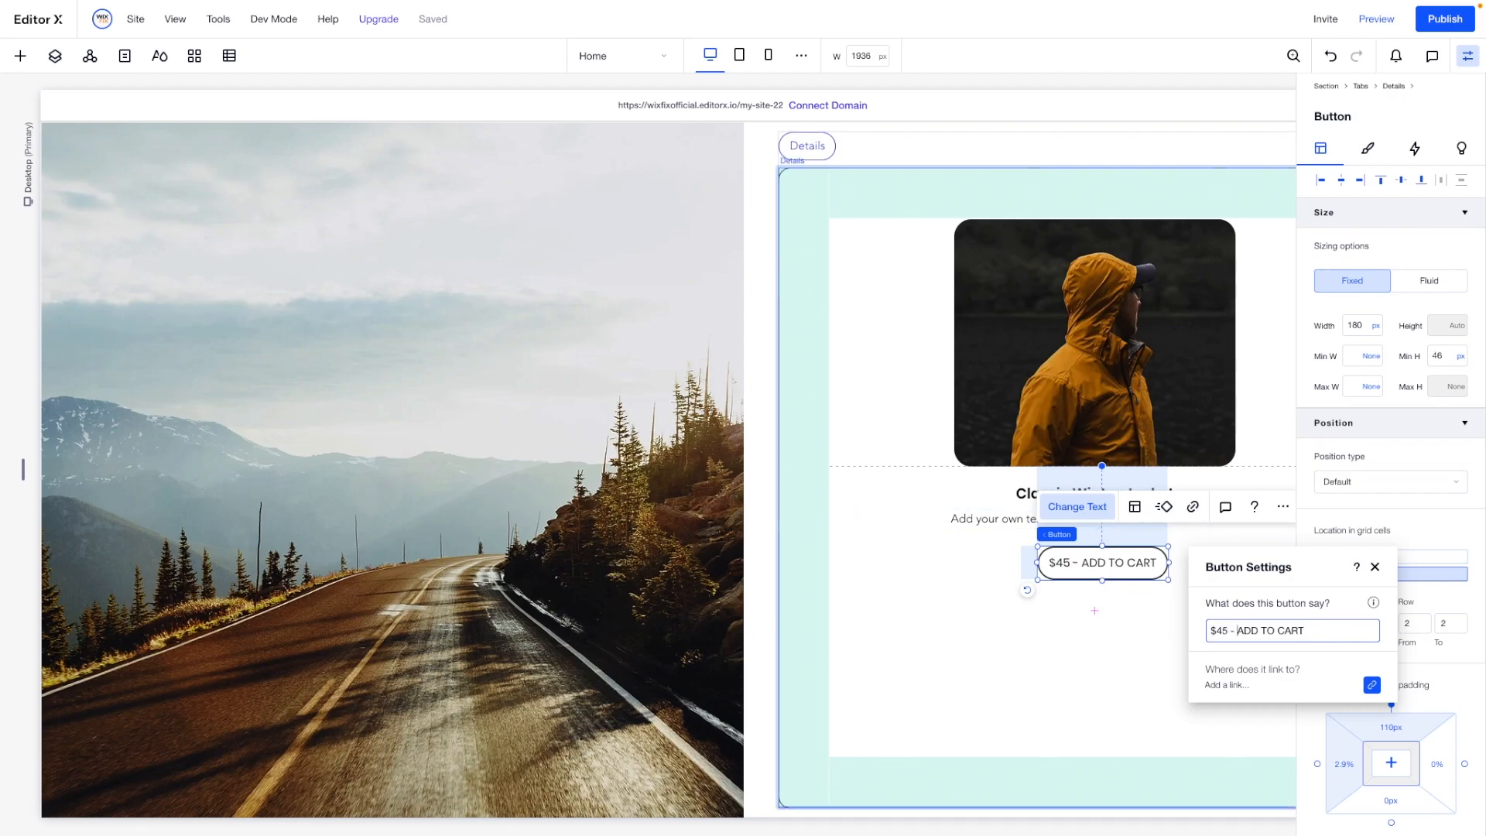
left_click(1084, 616)
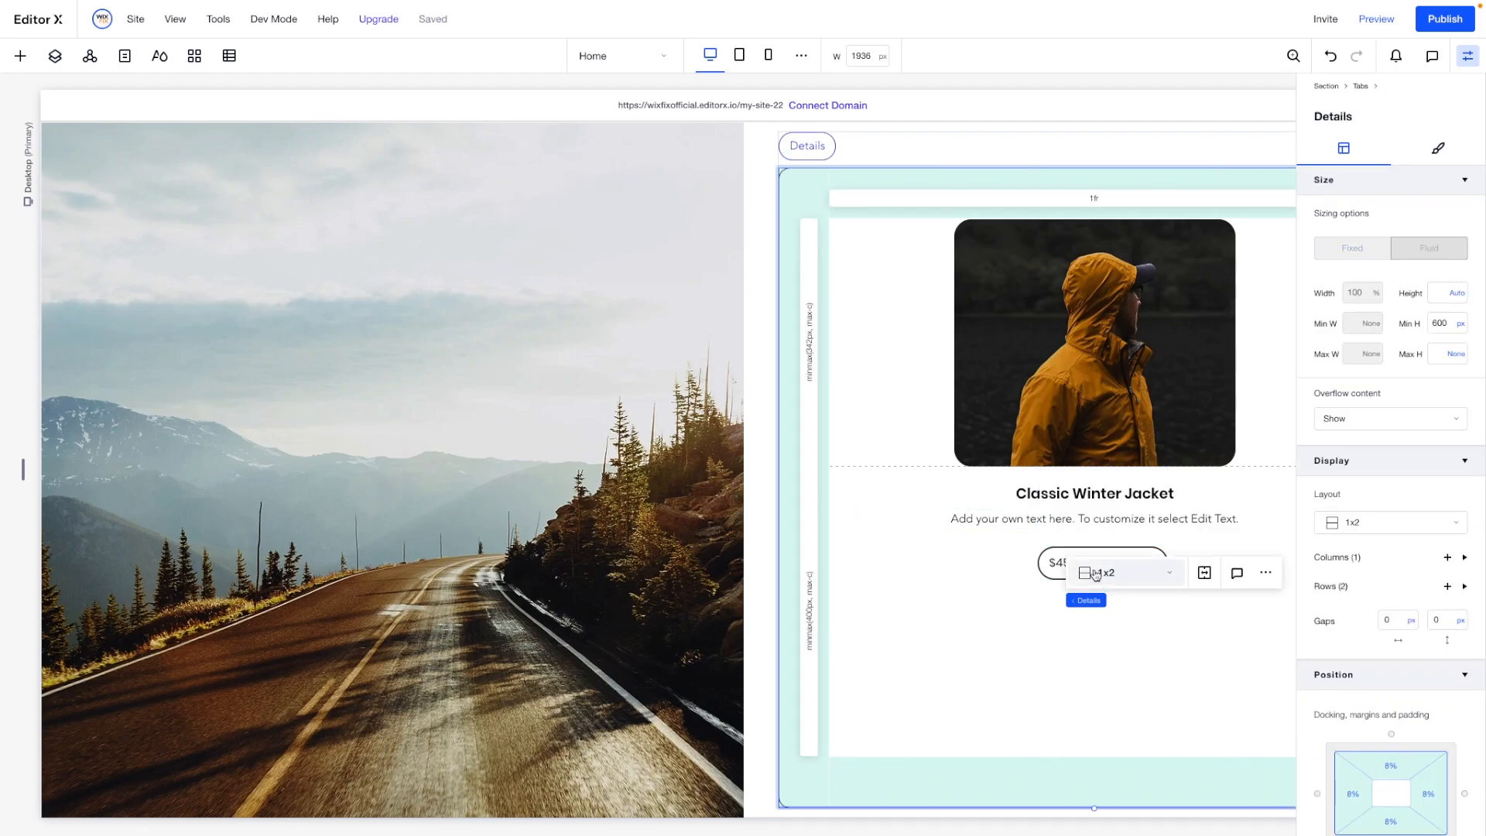
left_click_drag(1055, 553, 1046, 551)
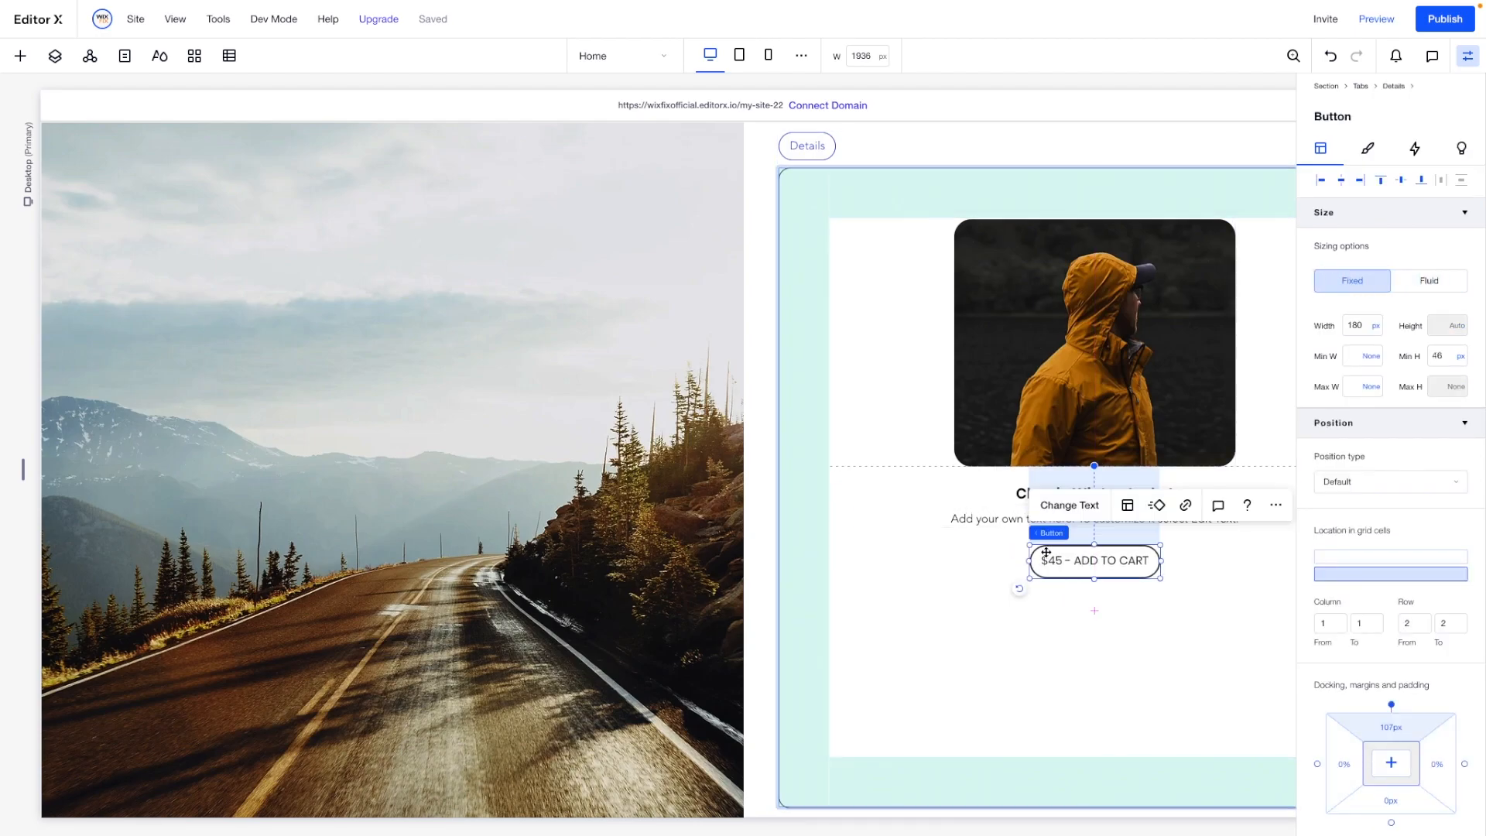
Add an empty container below the cart button and set its background opacity to 0%.
left_click(166, 87)
left_click(20, 55)
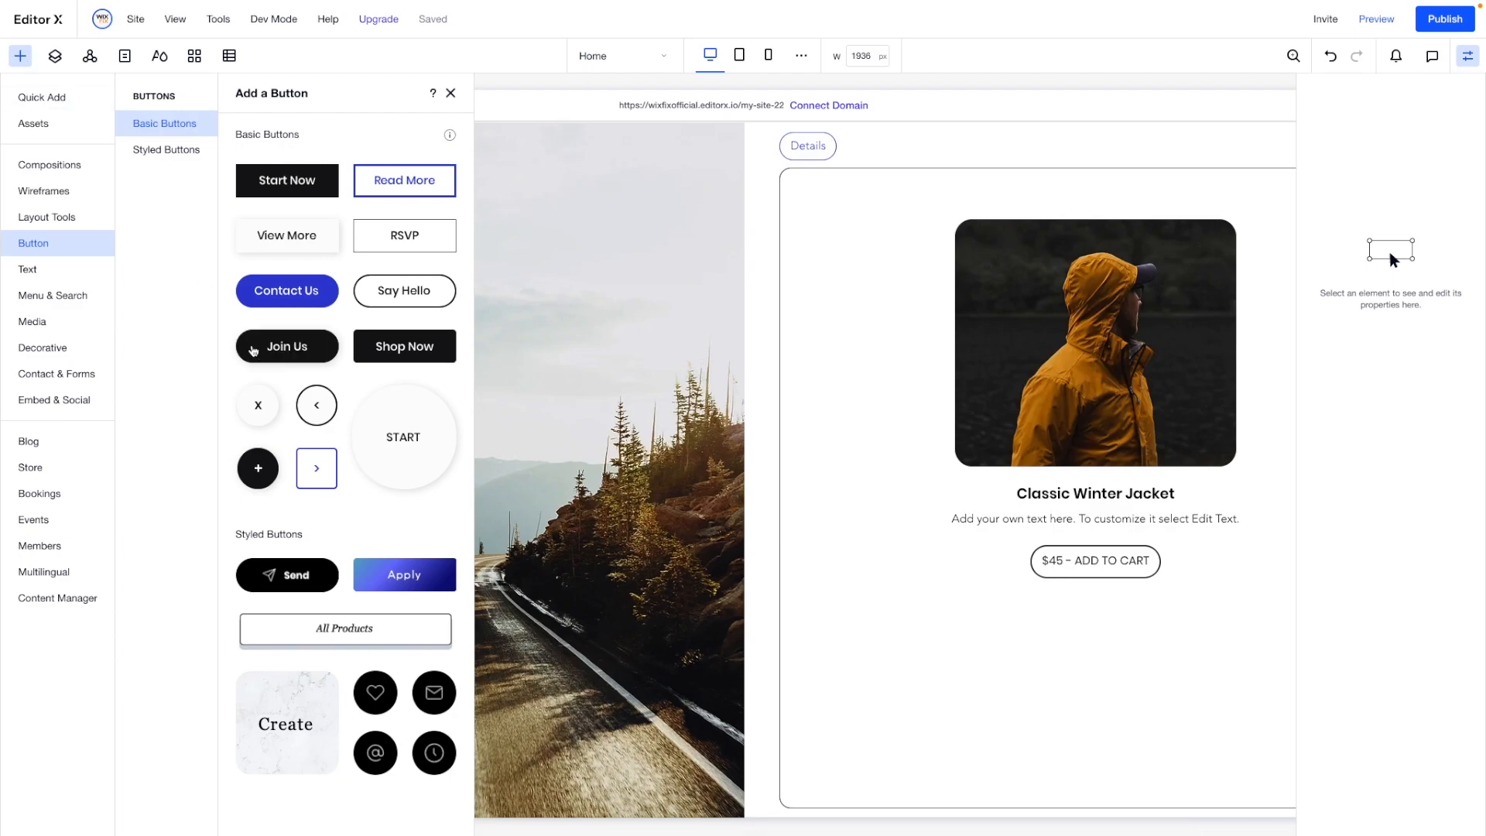
left_click(56, 103)
left_click_drag(243, 341, 1014, 683)
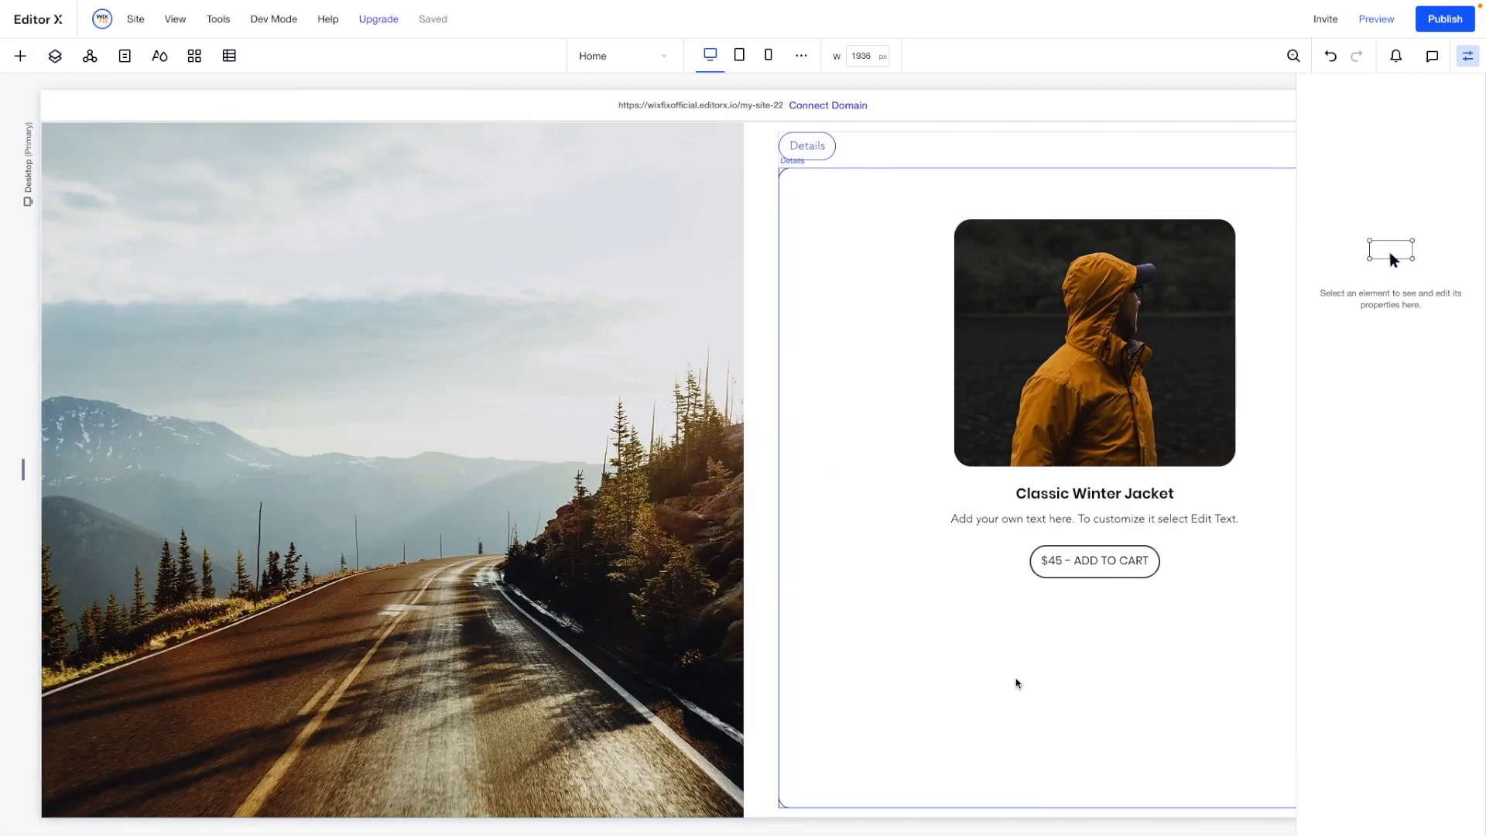
double_click(1441, 263)
type("0")
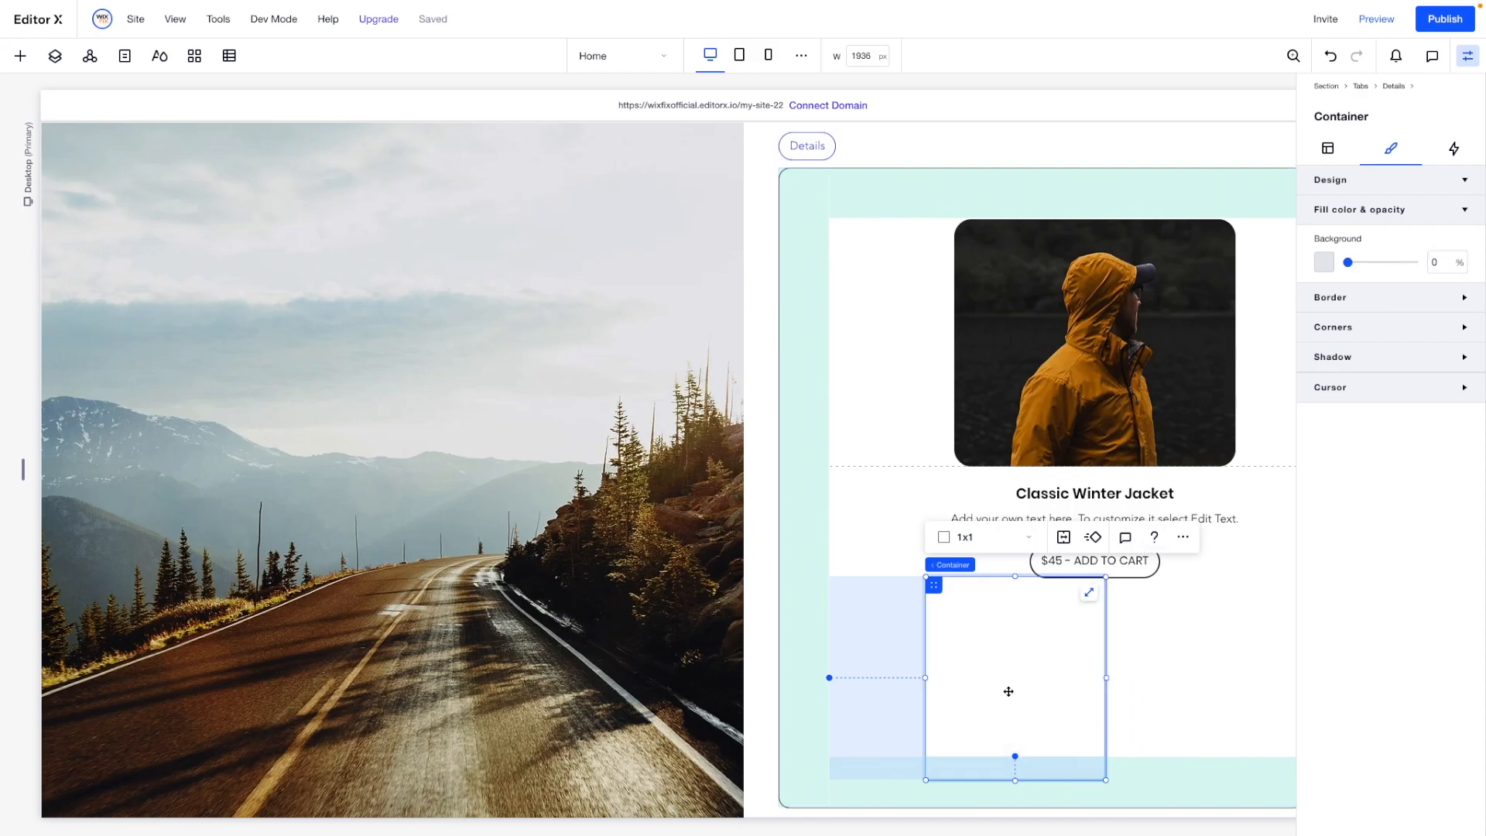
Resize the new container to about 41% wide and 50 px high, centred just below the cart button.
left_click_drag(1015, 781, 1009, 612)
left_click_drag(1105, 597, 1144, 598)
left_click_drag(982, 592, 1043, 608)
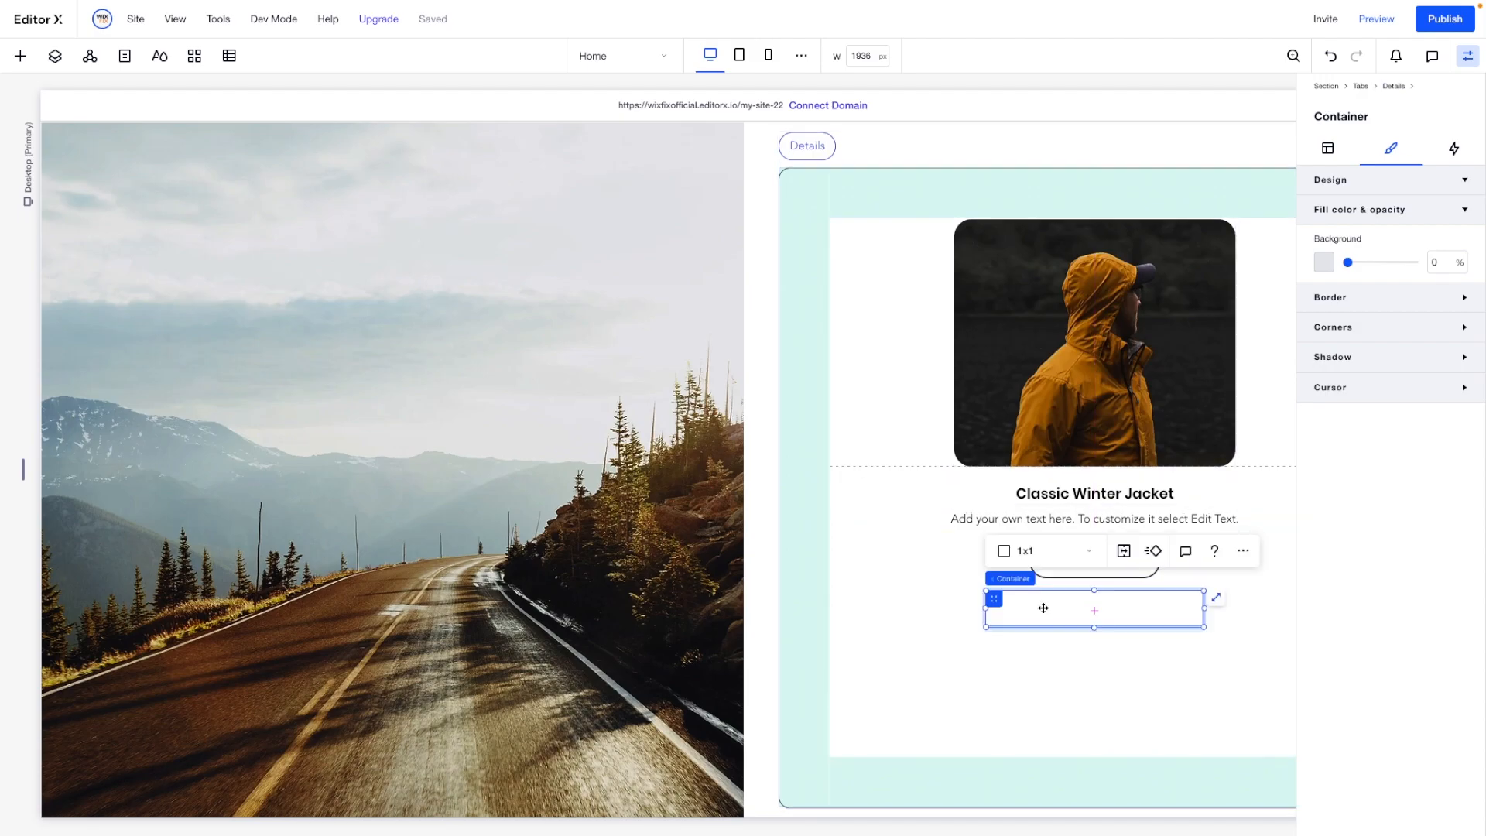
Divide the small container into a 2x1 grid with a 20 px gap between the columns.
left_click(1029, 550)
left_click(1035, 578)
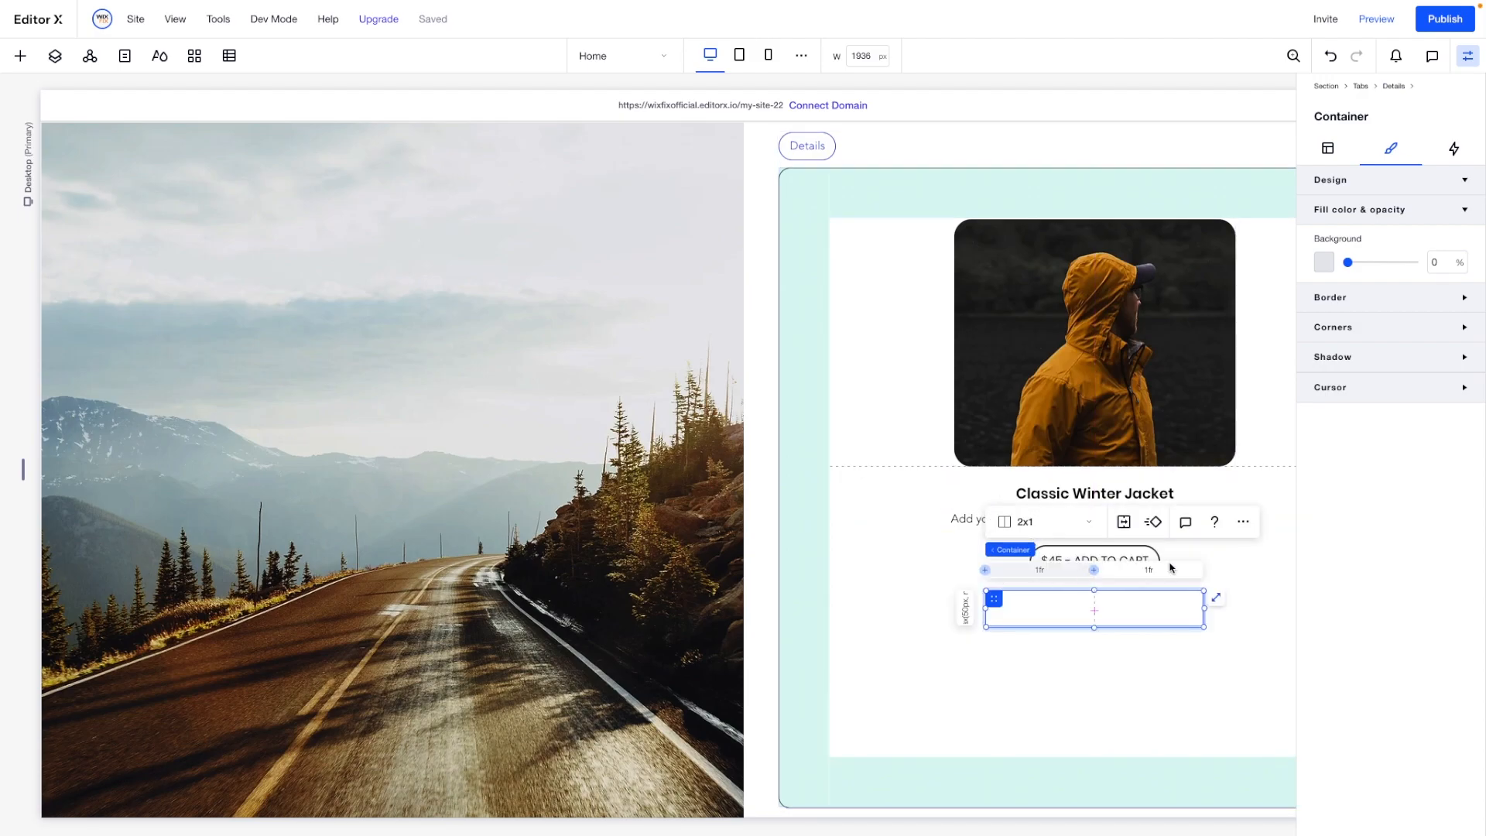
left_click(1328, 149)
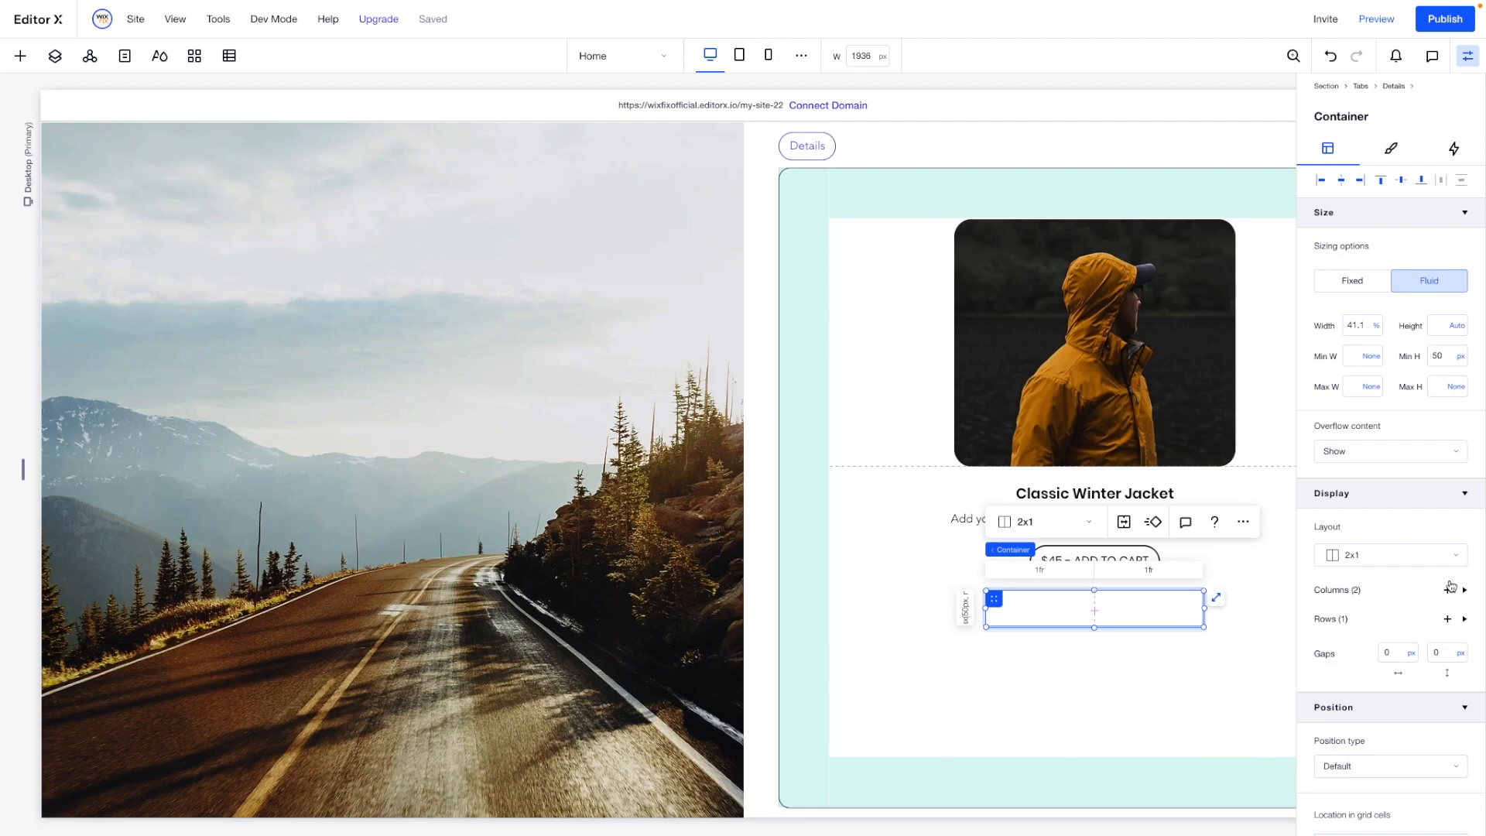
left_click(1396, 654)
Add the Rewind double-chevron arrow from the Wix vector art collection to the page.
left_click(19, 58)
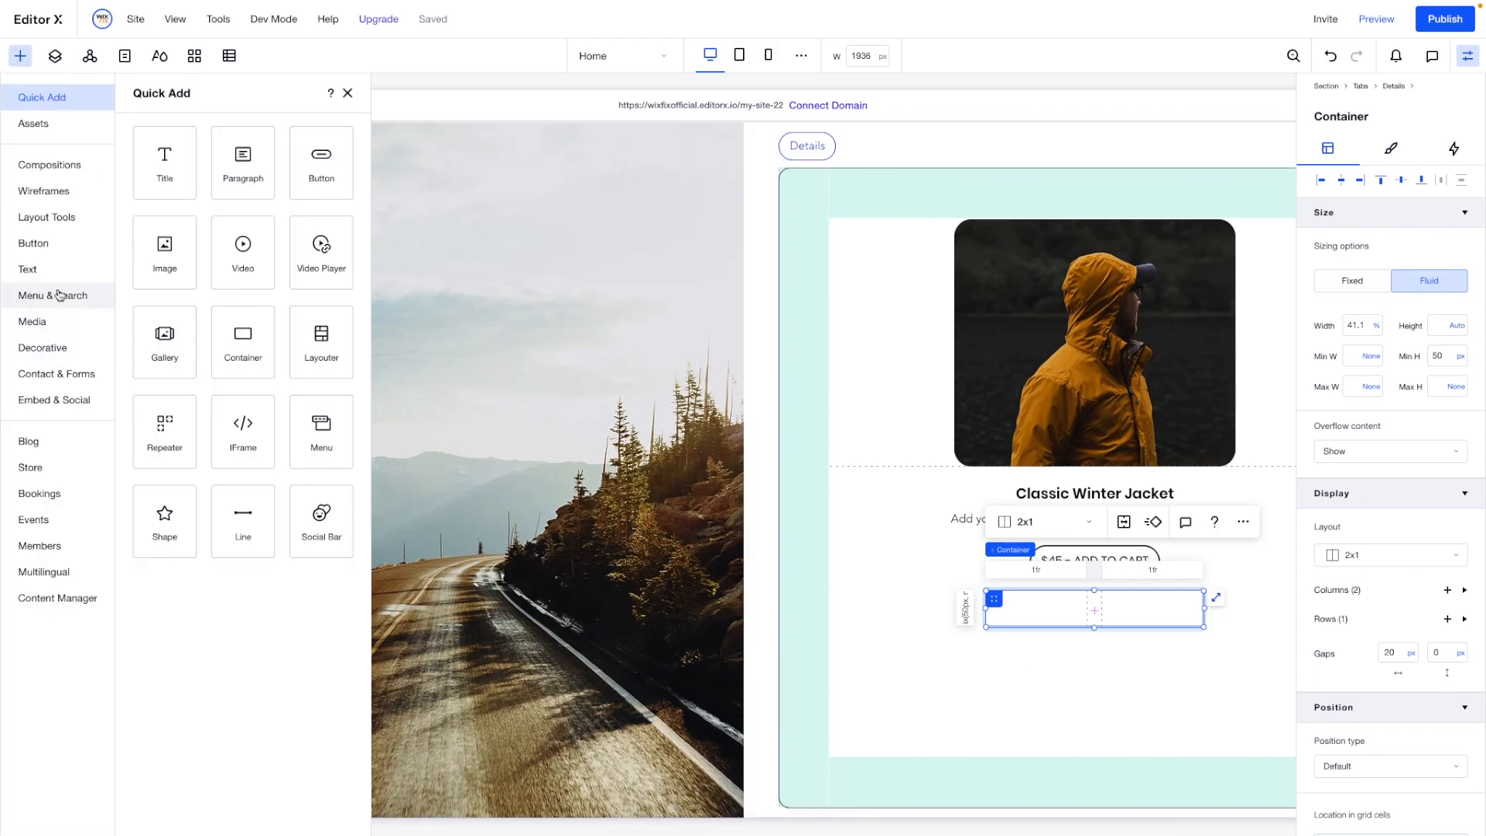
left_click(35, 347)
scroll(289, 410, "down", 5)
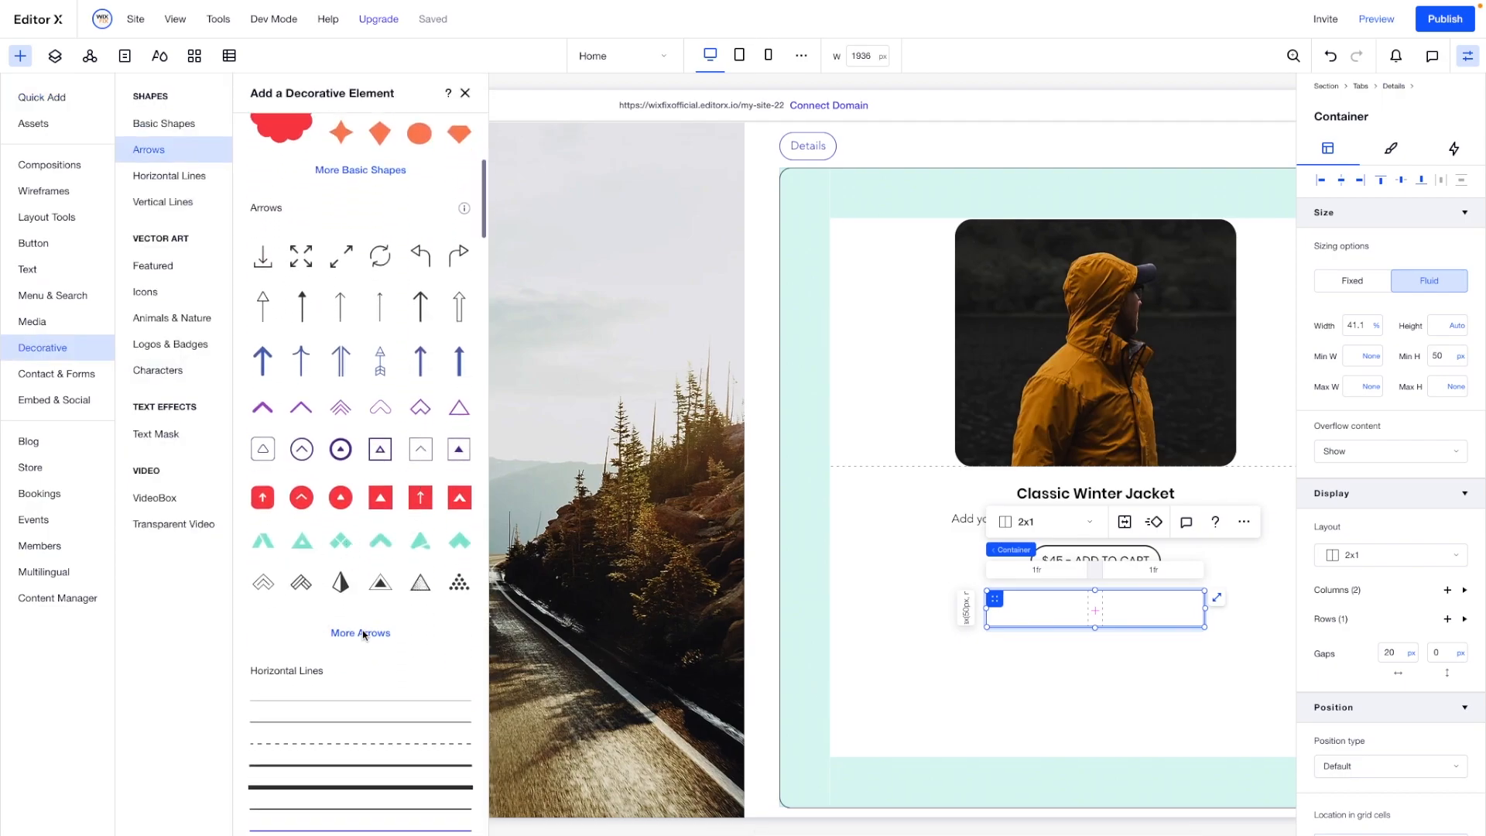
left_click(366, 633)
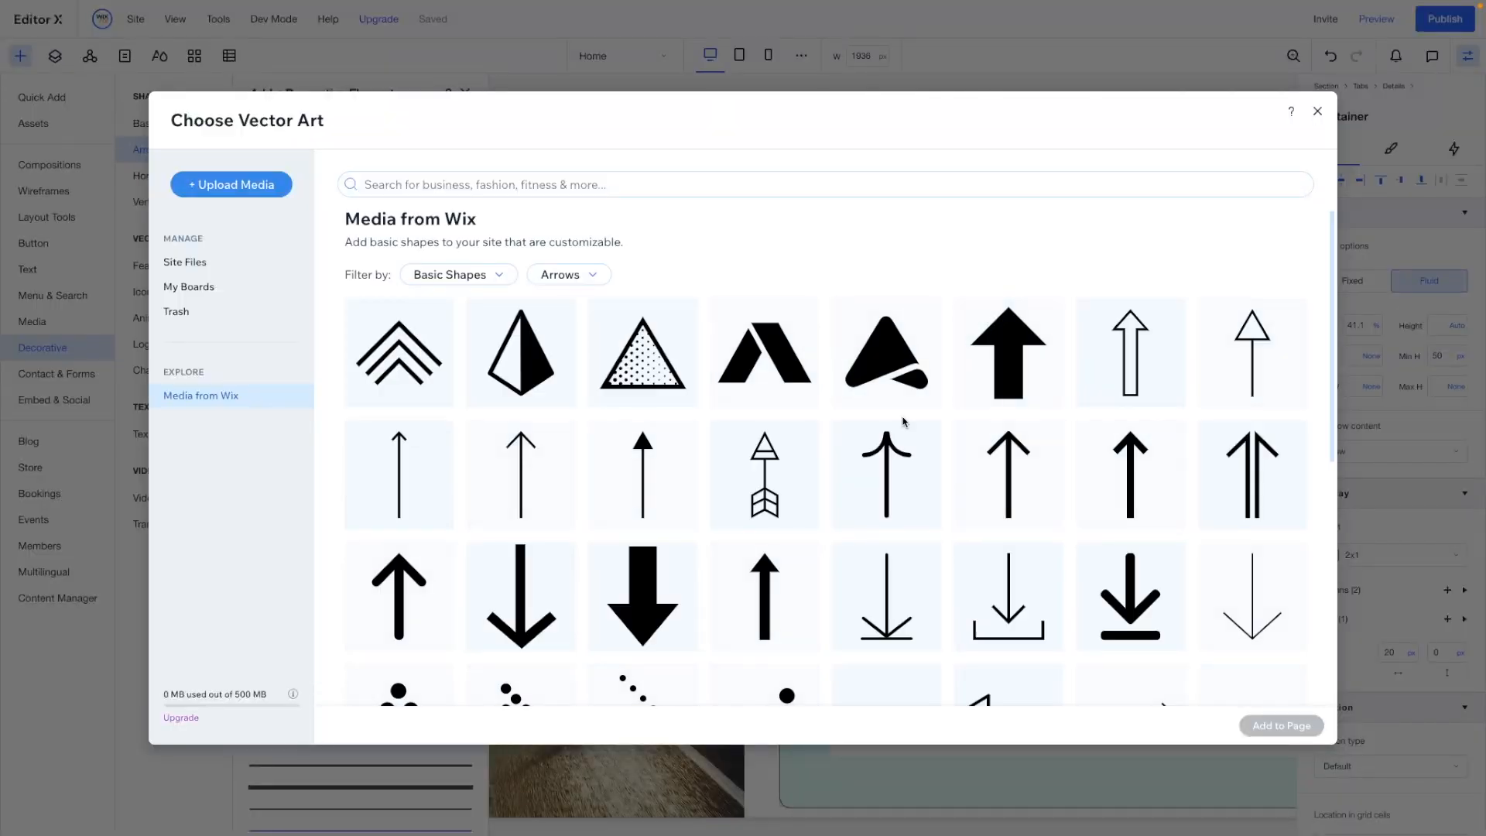
scroll(902, 421, "down", 2)
scroll(902, 422, "down", 4)
scroll(902, 421, "down", 5)
left_click(531, 404)
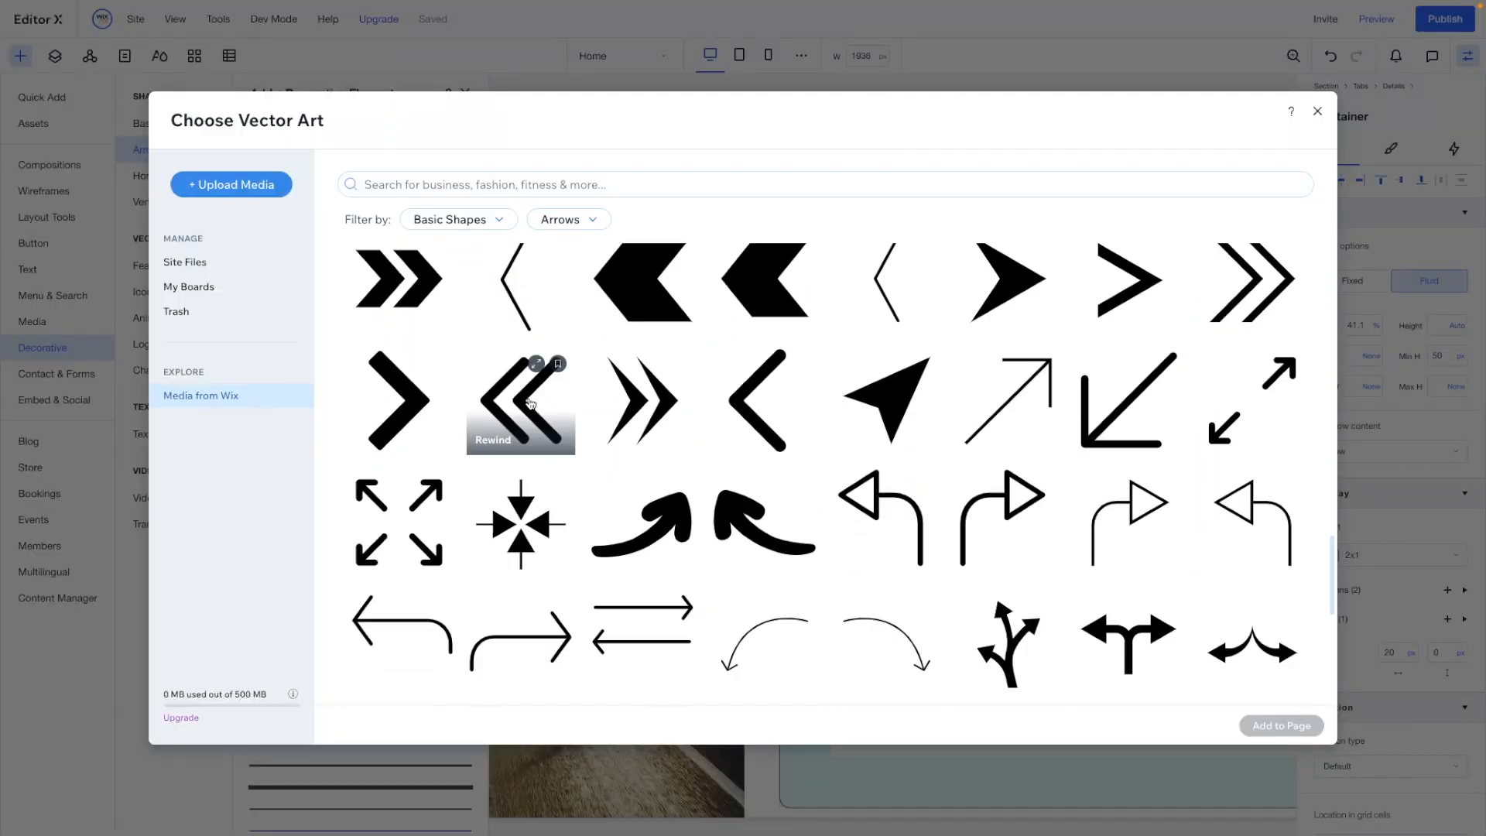
double_click(531, 403)
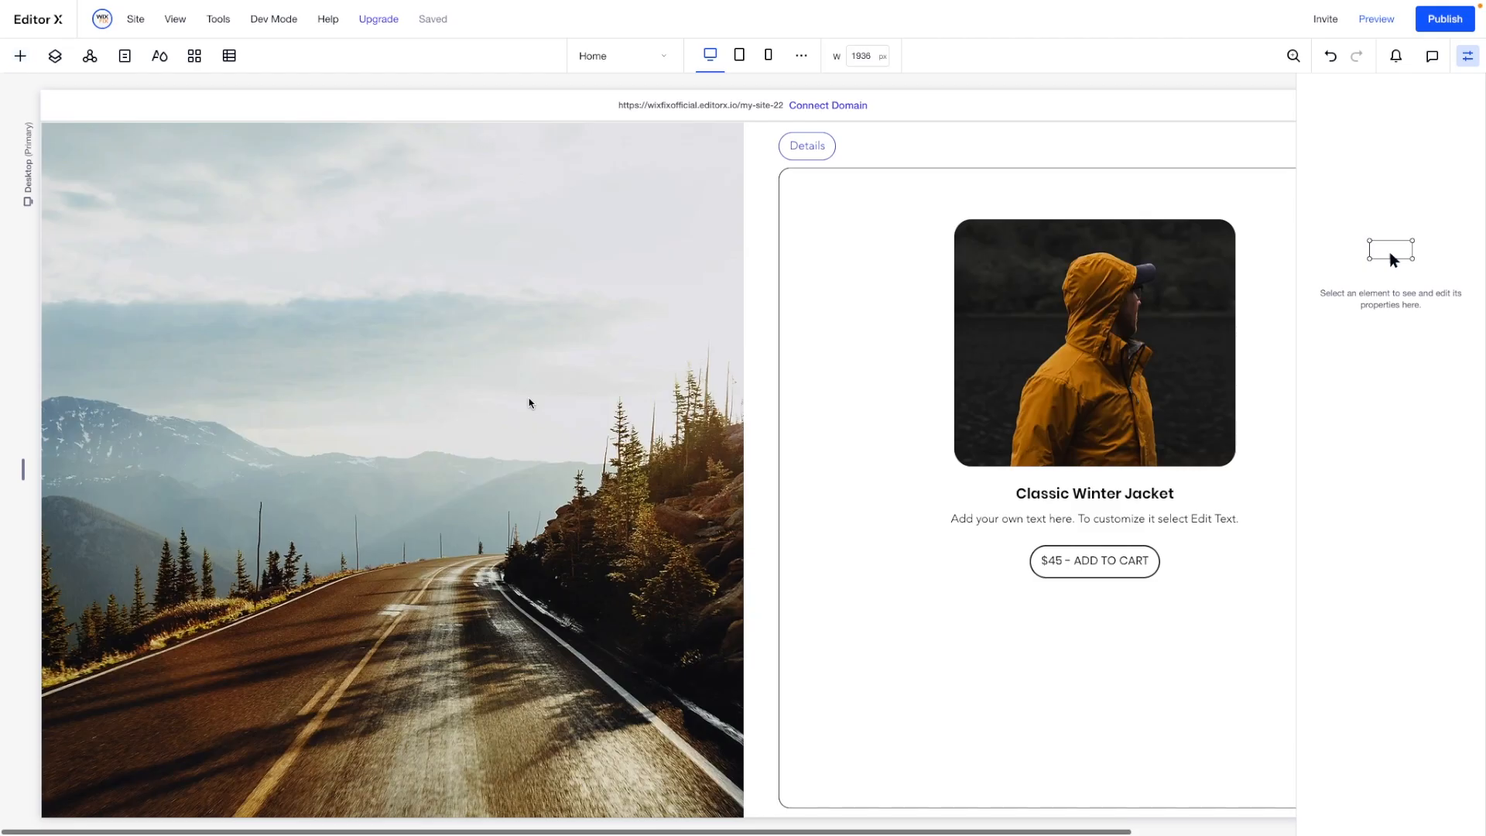
Place the double-chevron arrow at about 20% width in the small container's second column and centre it in the cell.
left_click_drag(701, 426, 1144, 609)
left_click(1391, 805)
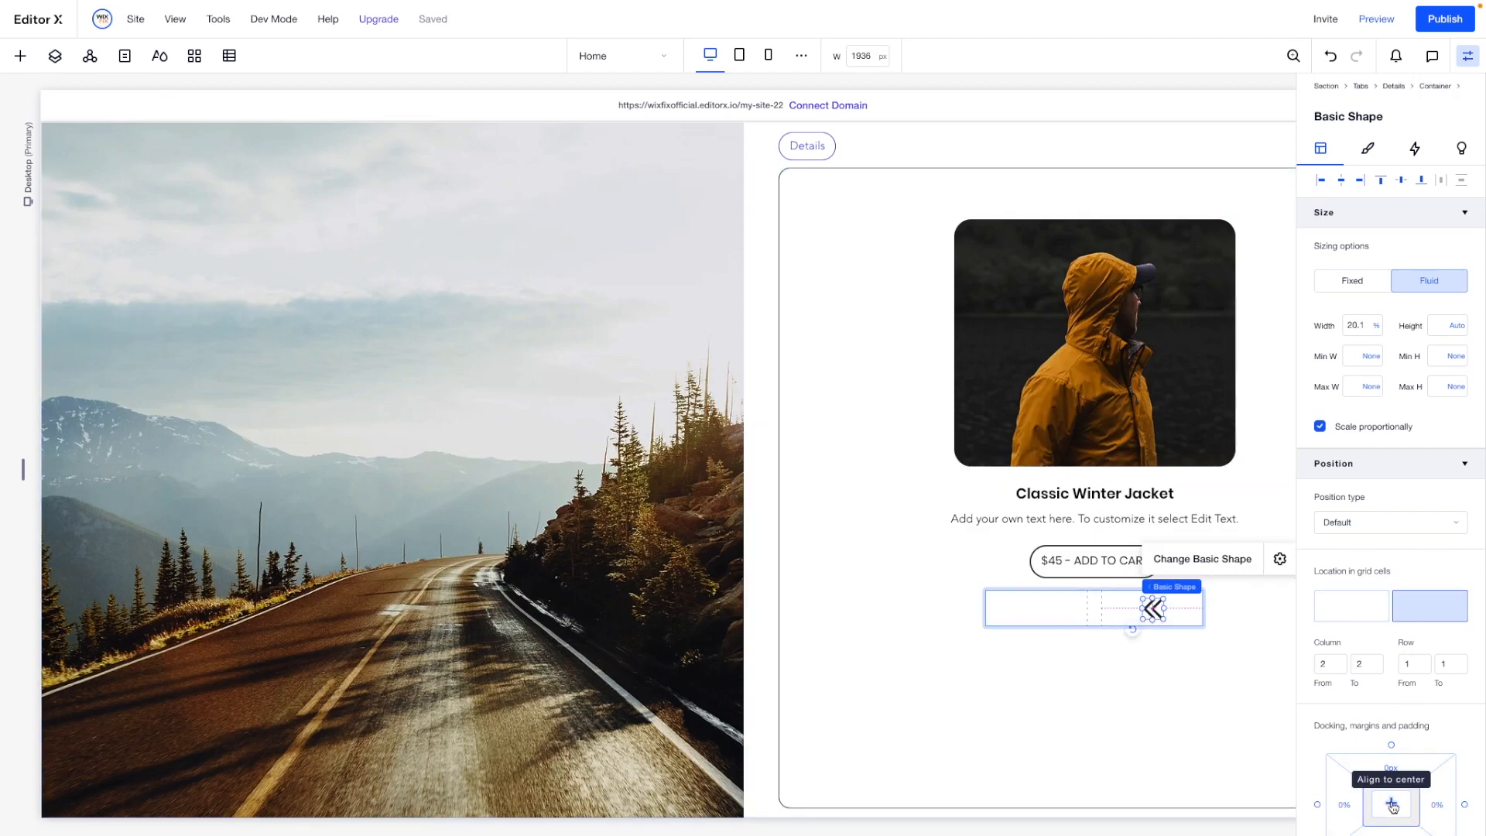
scroll(1391, 805, "down", 2)
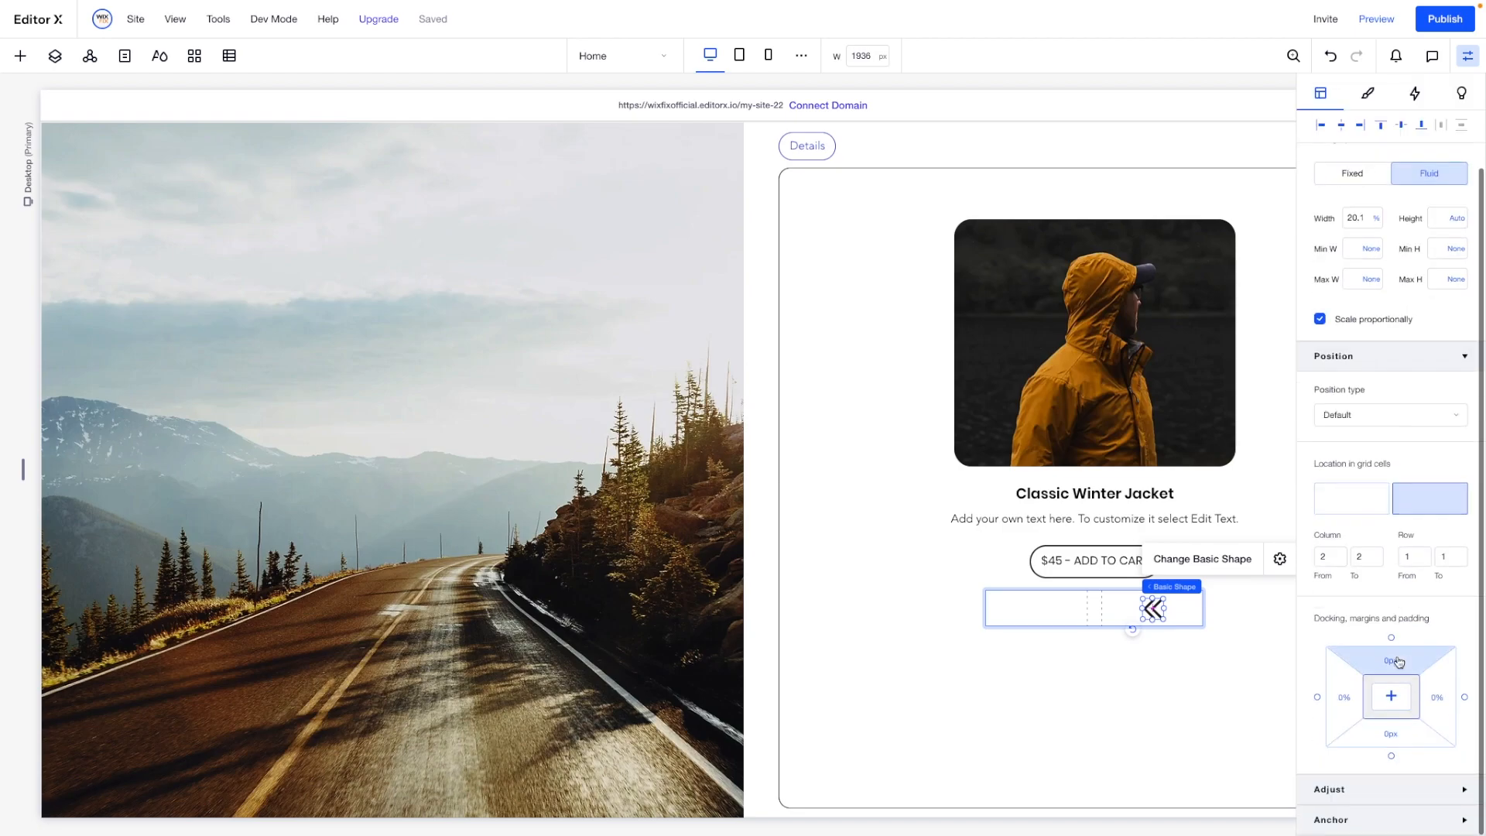
Flip the double-chevron arrow horizontally so it points right.
left_click(1362, 797)
left_click(1452, 569)
left_click(1428, 567)
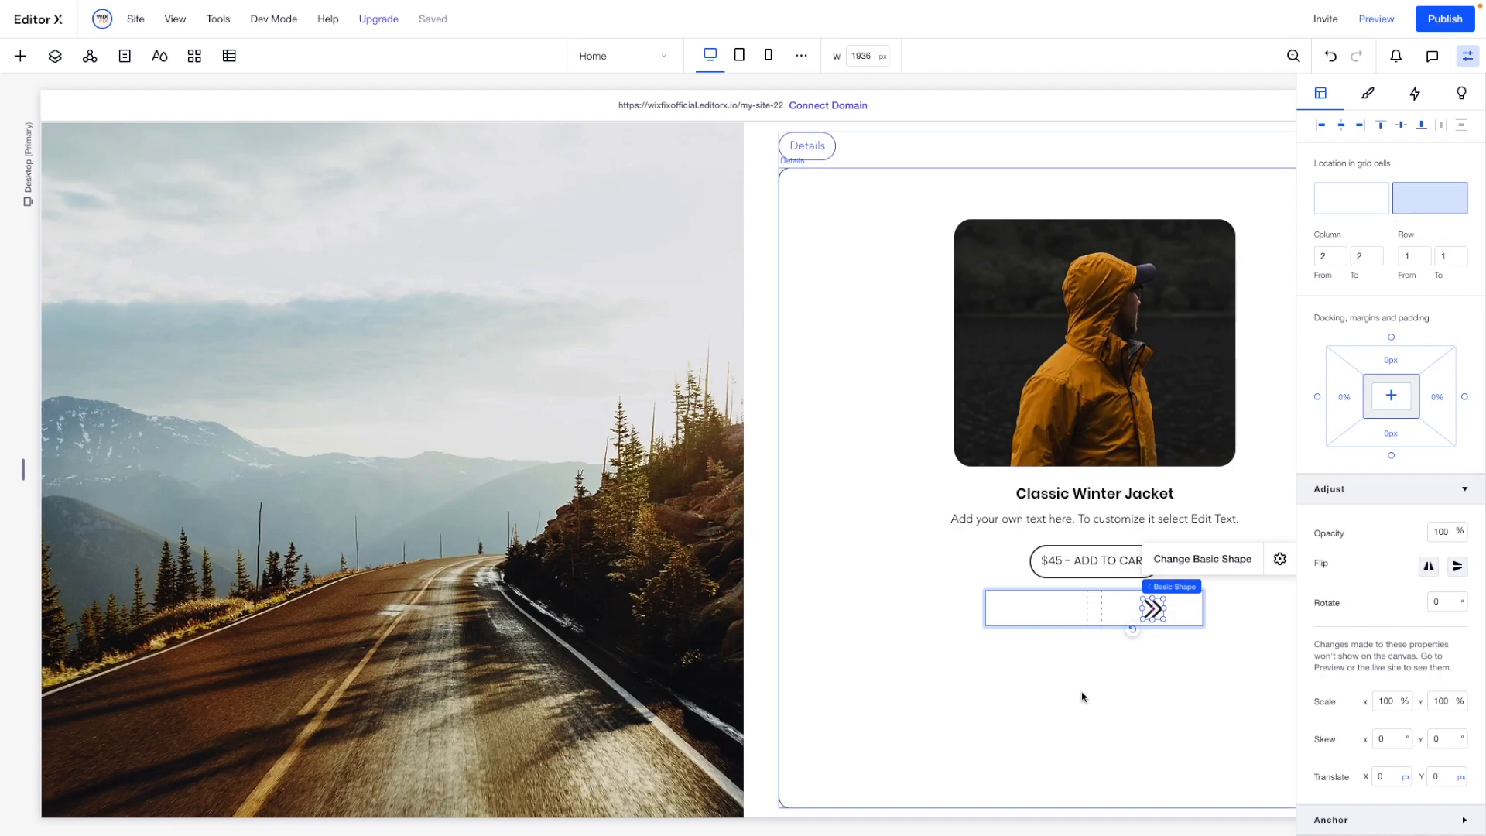
Copy the Classic Winter Jacket title into the small container and replace the copy's text with "Learn more".
left_click(20, 56)
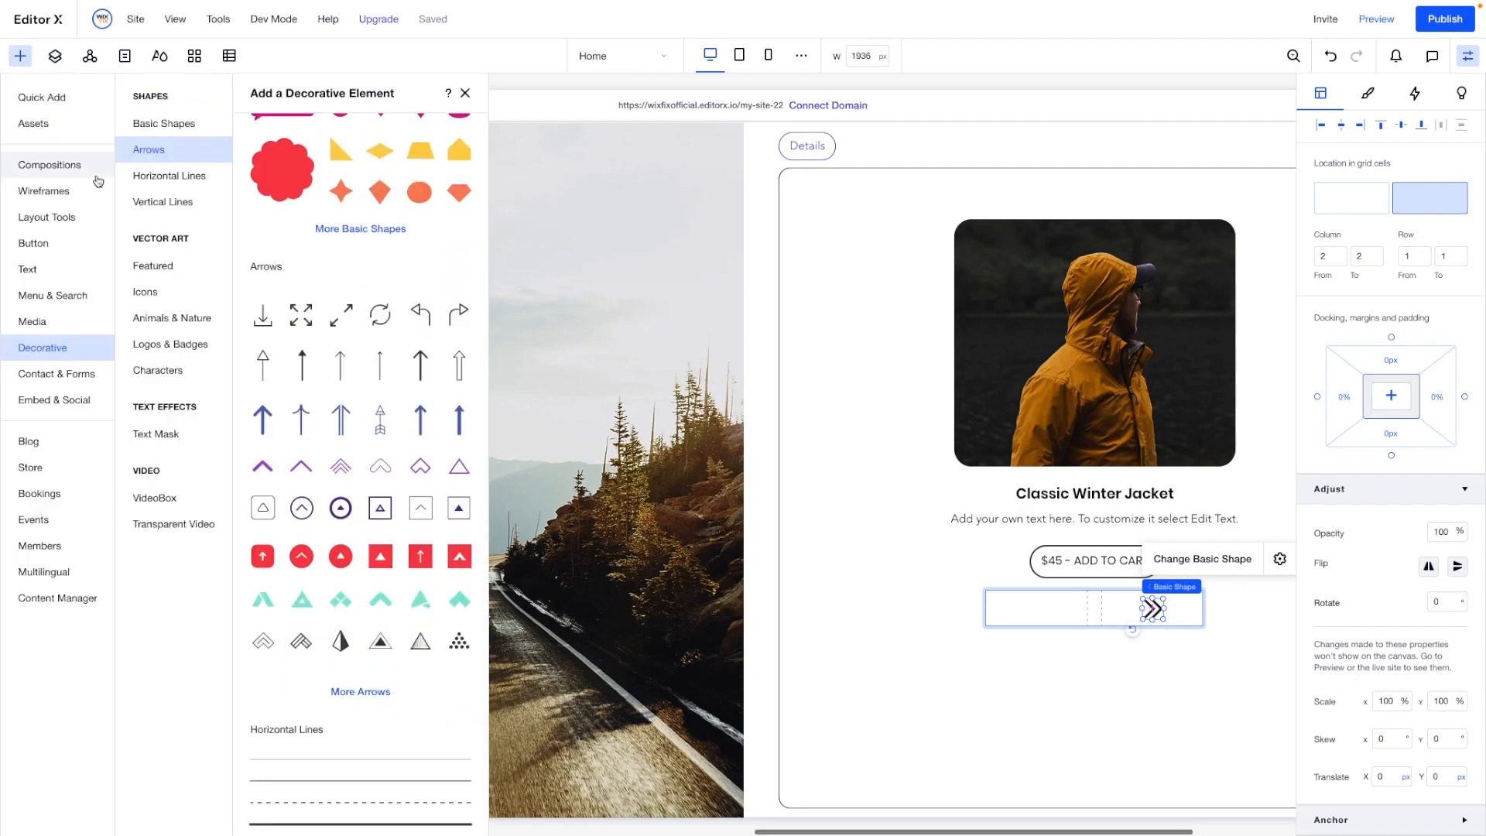
left_click(991, 517)
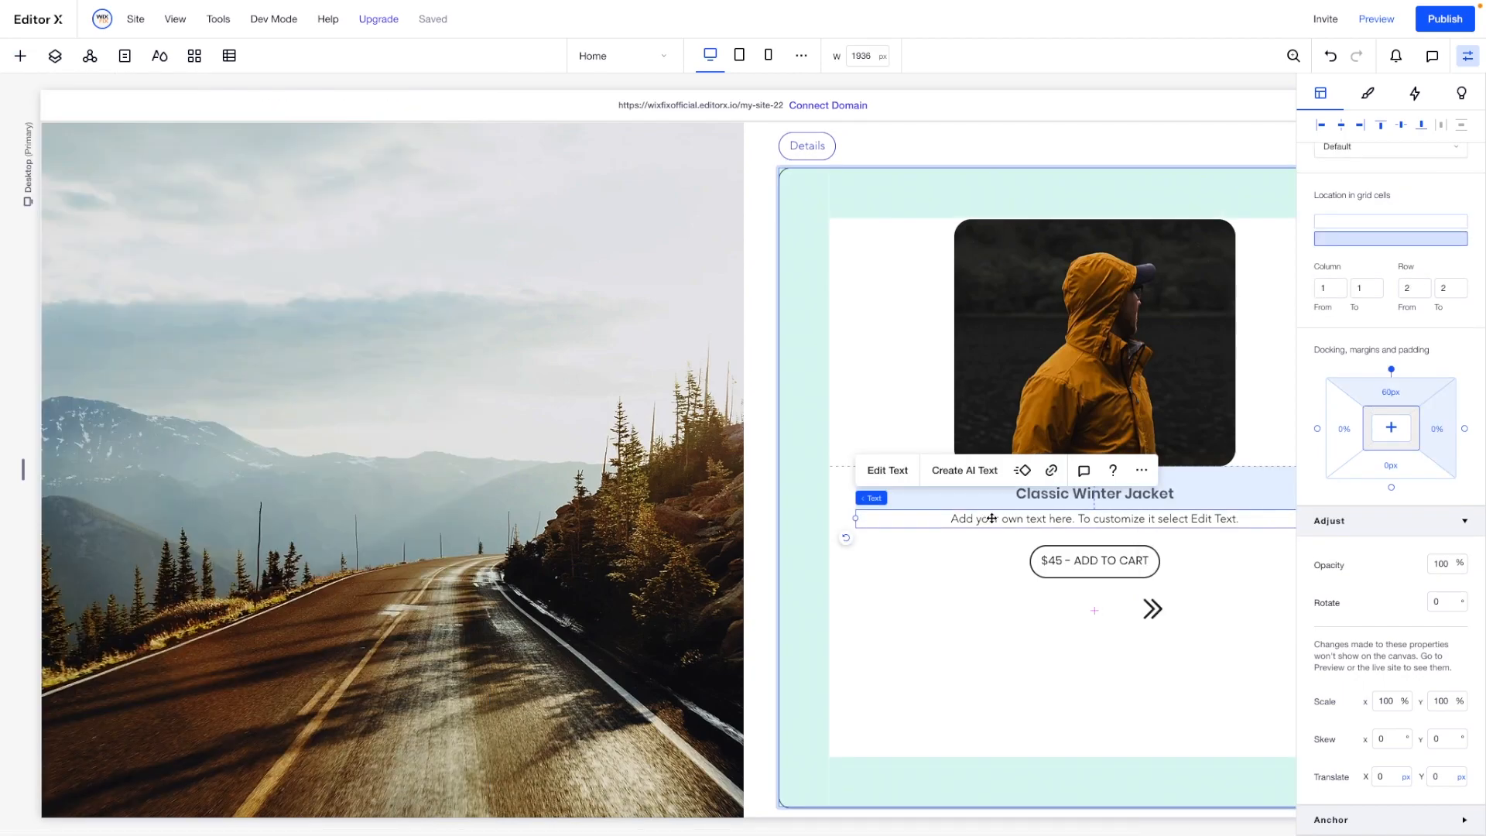
left_click(1063, 494)
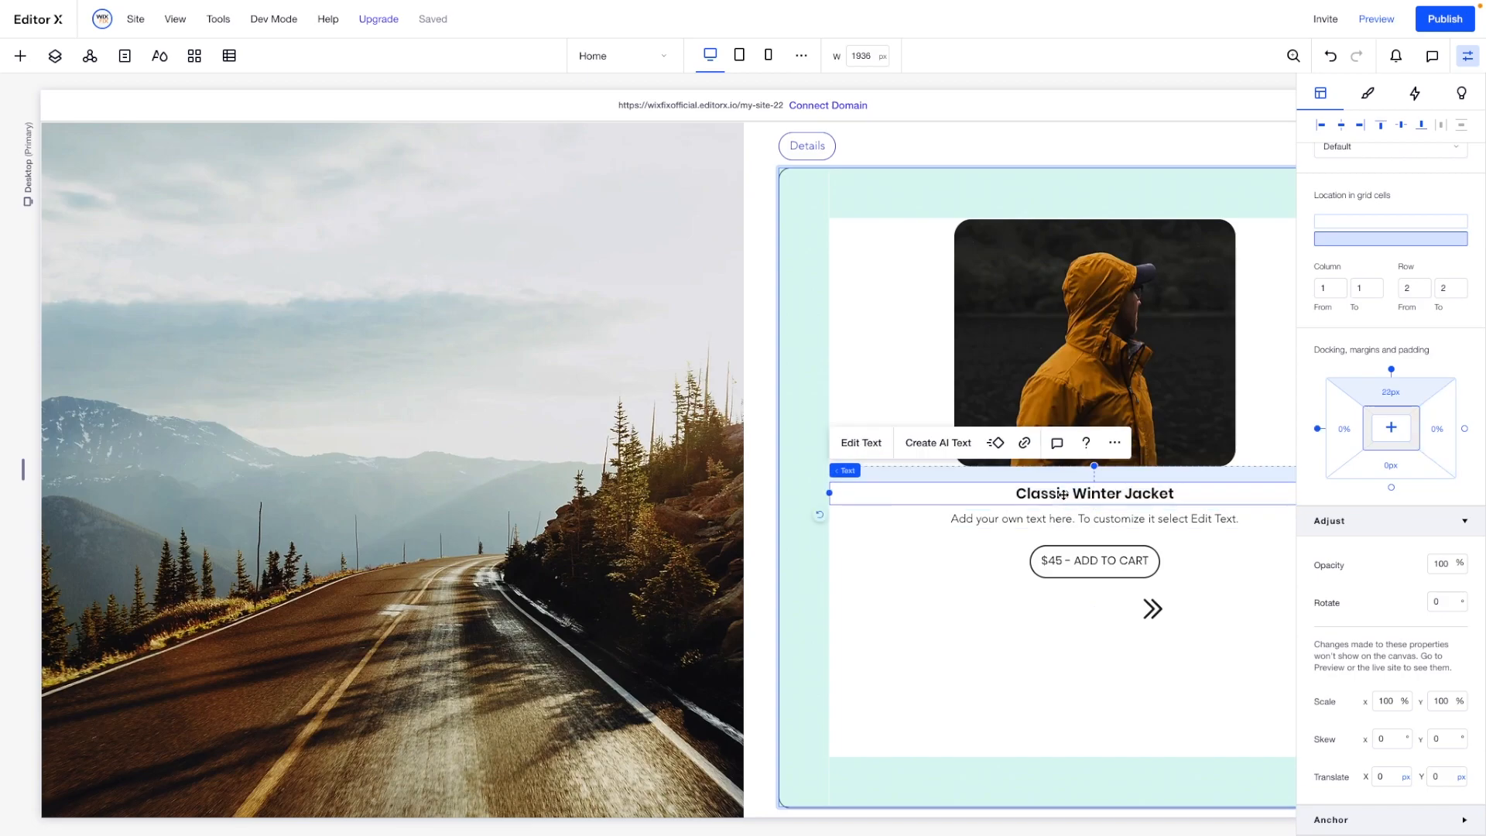
left_click(1020, 609)
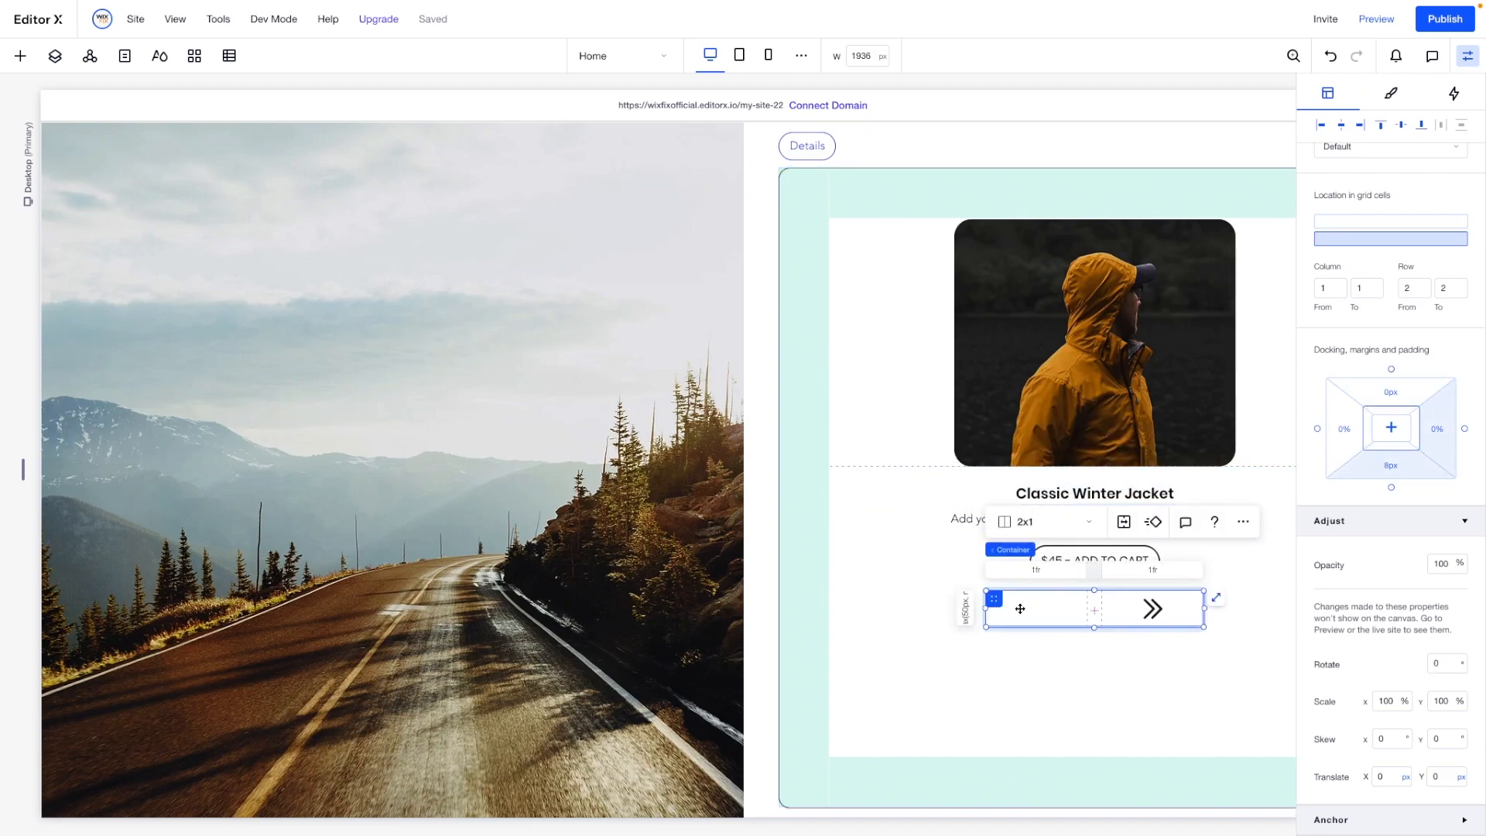
key("ctrl+v")
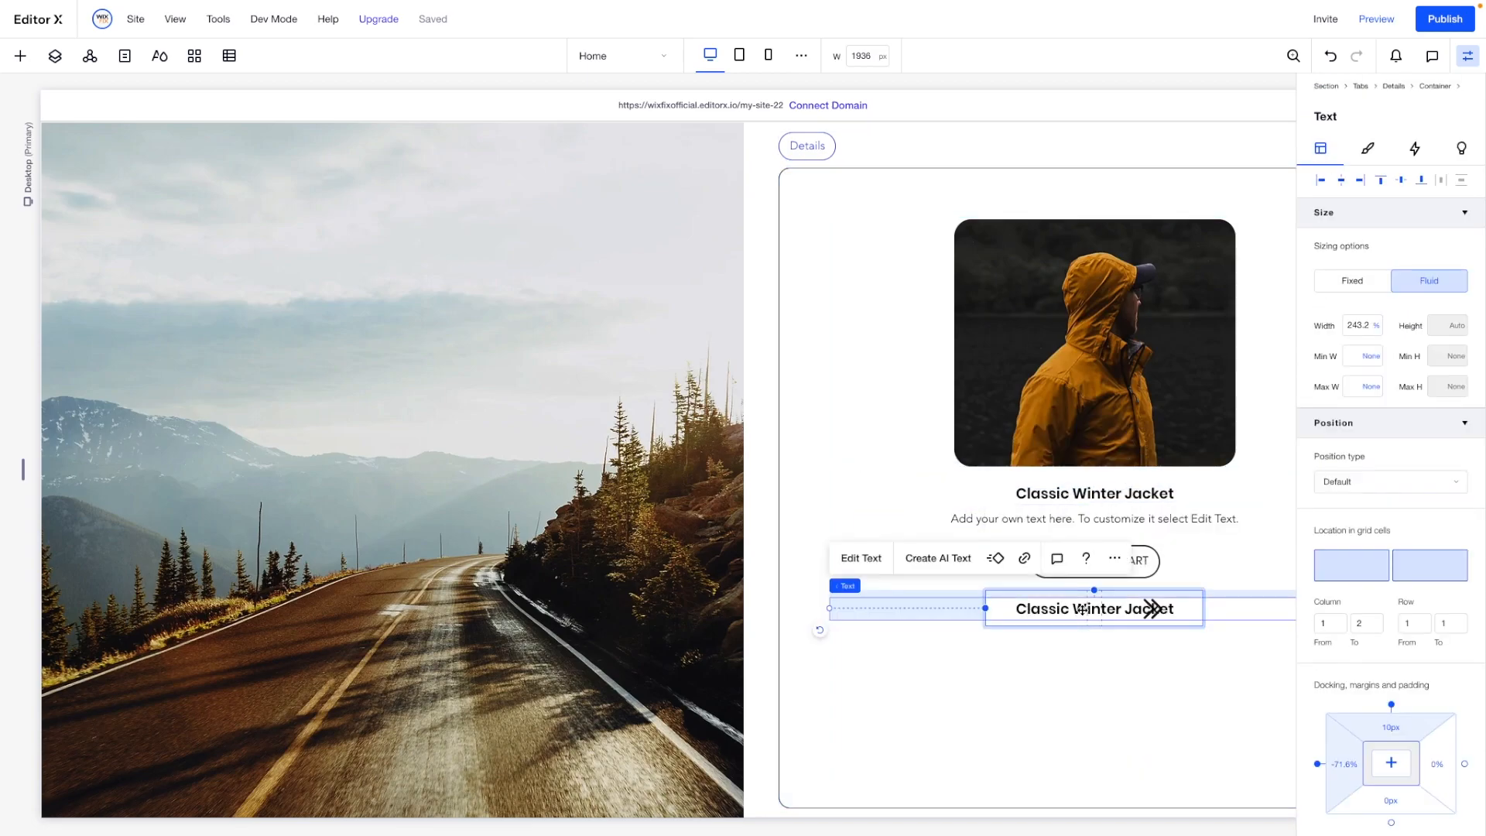
double_click(1082, 609)
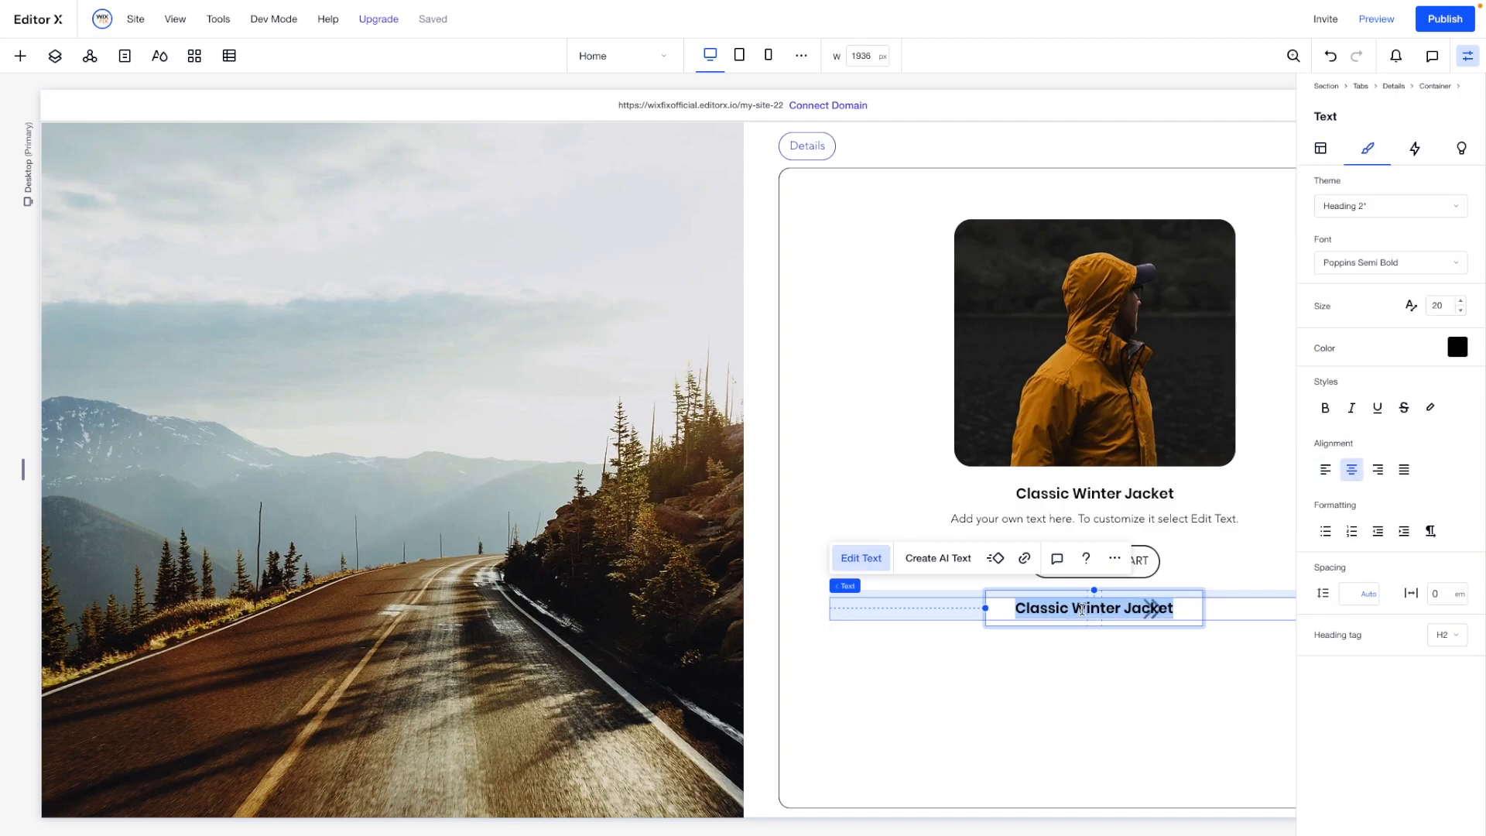
type("Learn more")
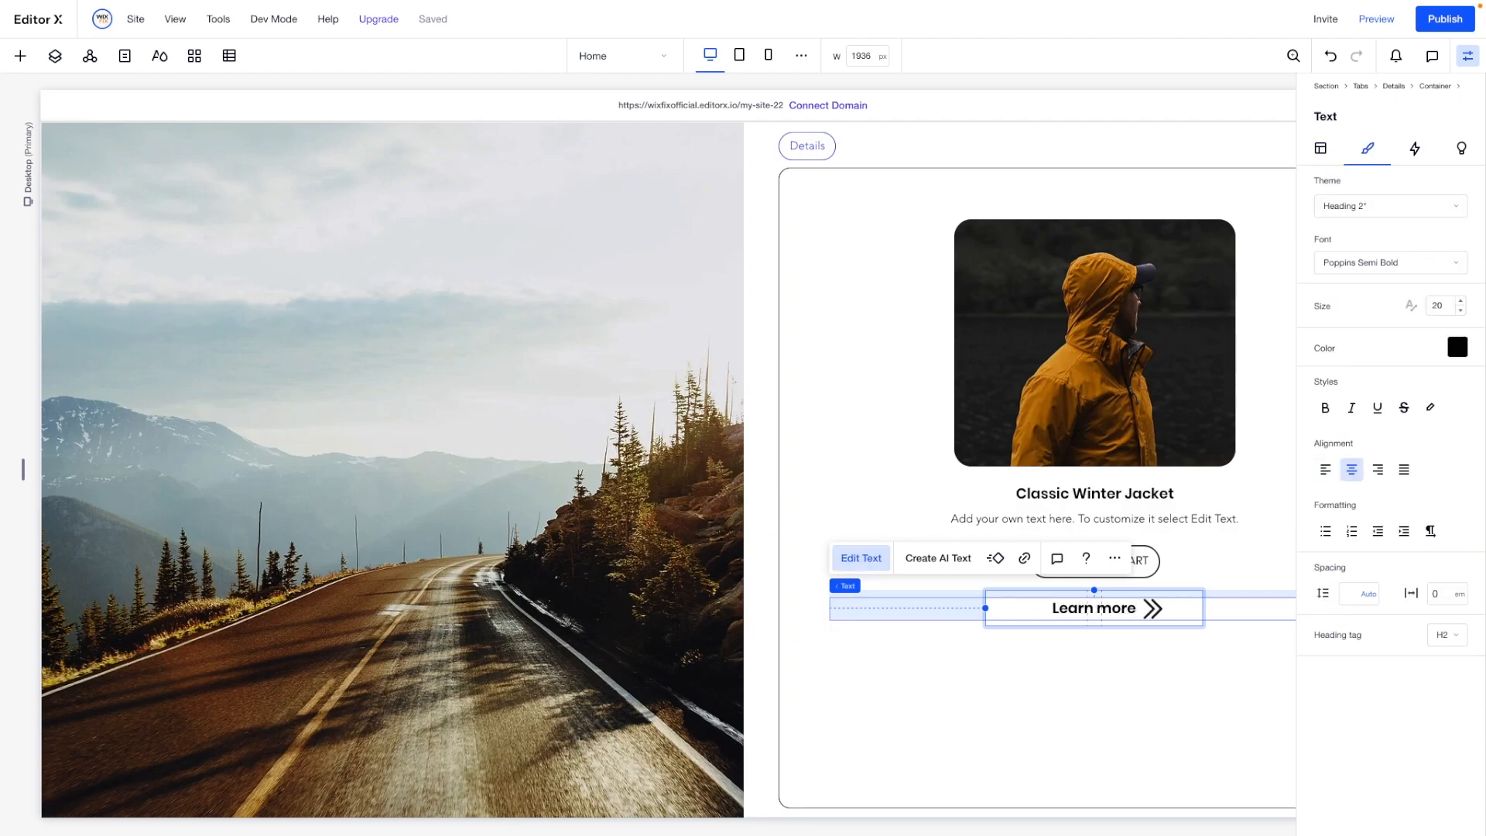
Left-align the Learn more text and place its text box in the small container's first grid cell.
key("ctrl+a")
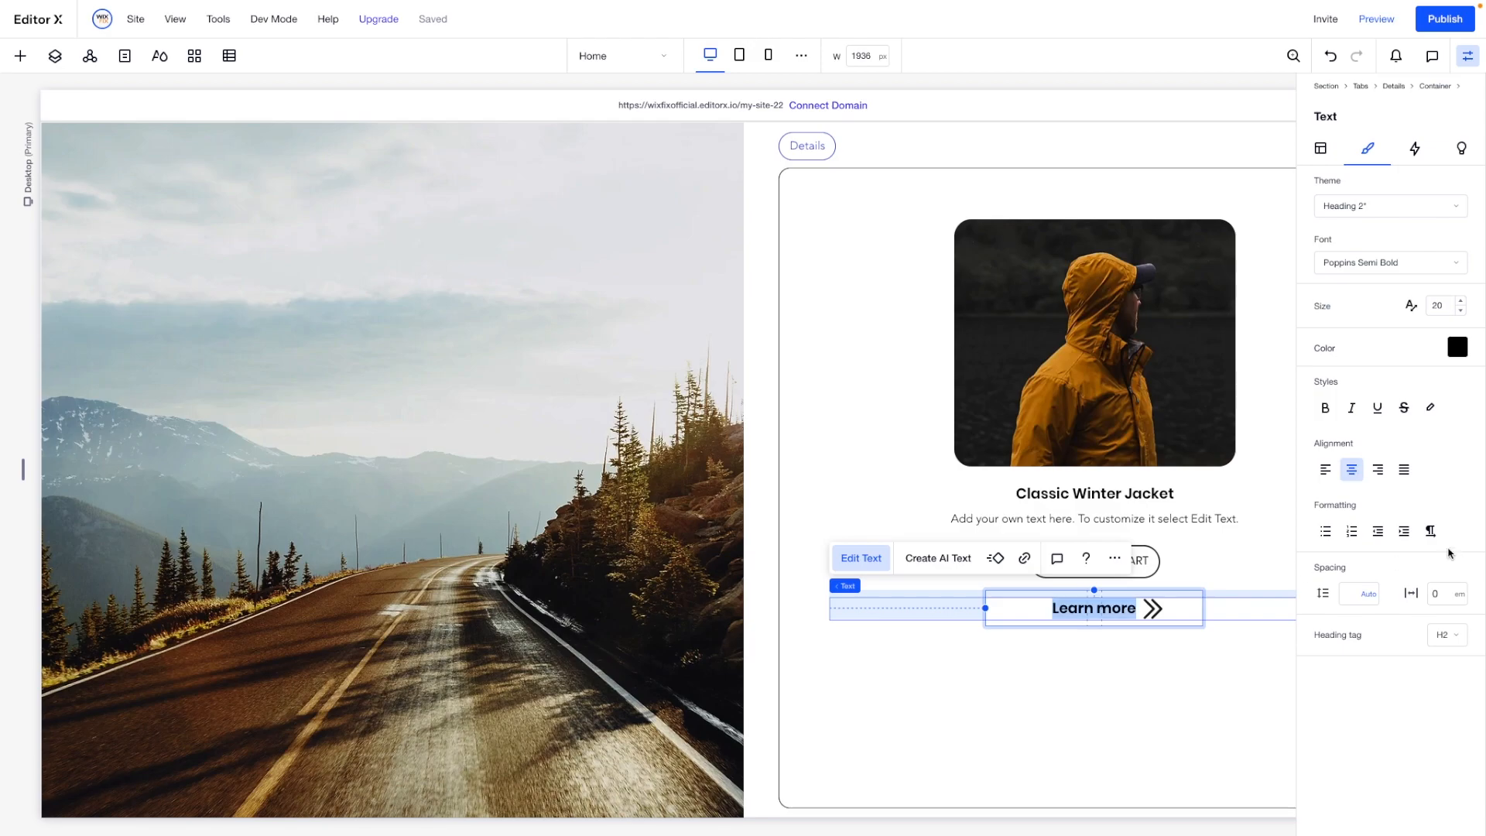
left_click(1325, 469)
left_click(1320, 148)
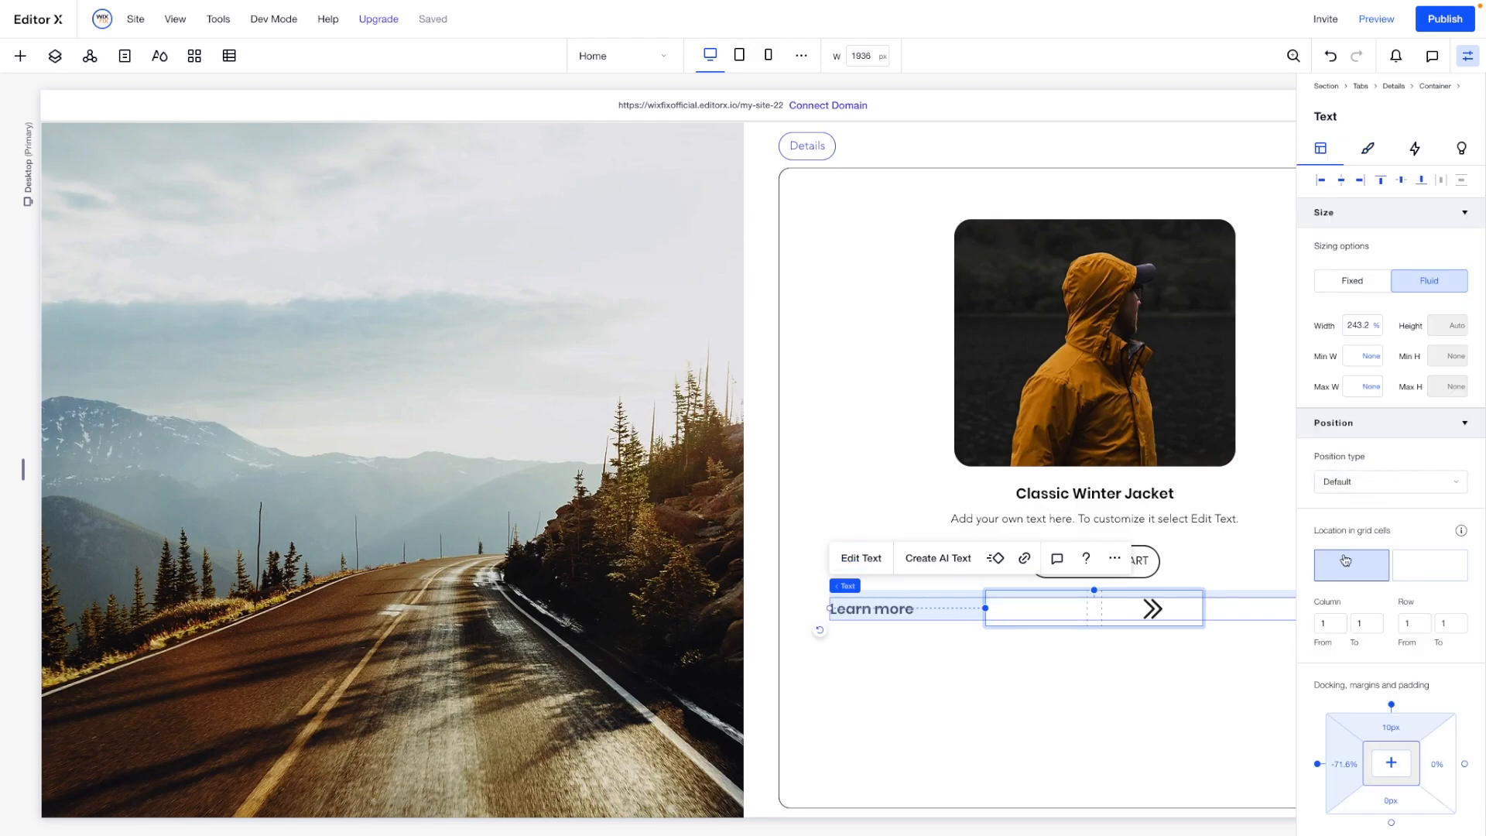
left_click(1345, 560)
Set the Learn more text box to 100% width and align it to the left edge of its cell.
left_click(1367, 328)
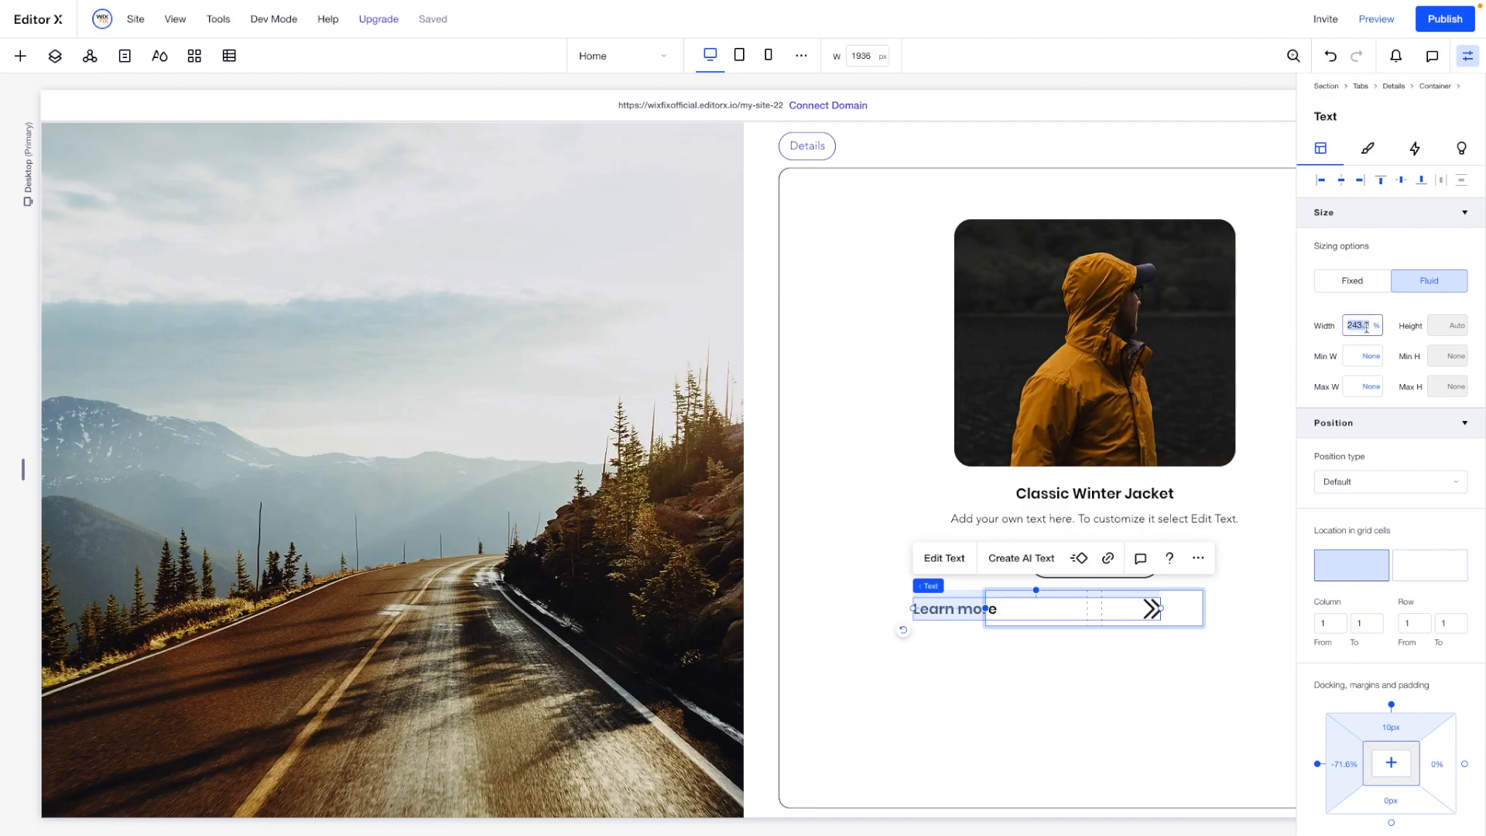
type("100")
key("Return")
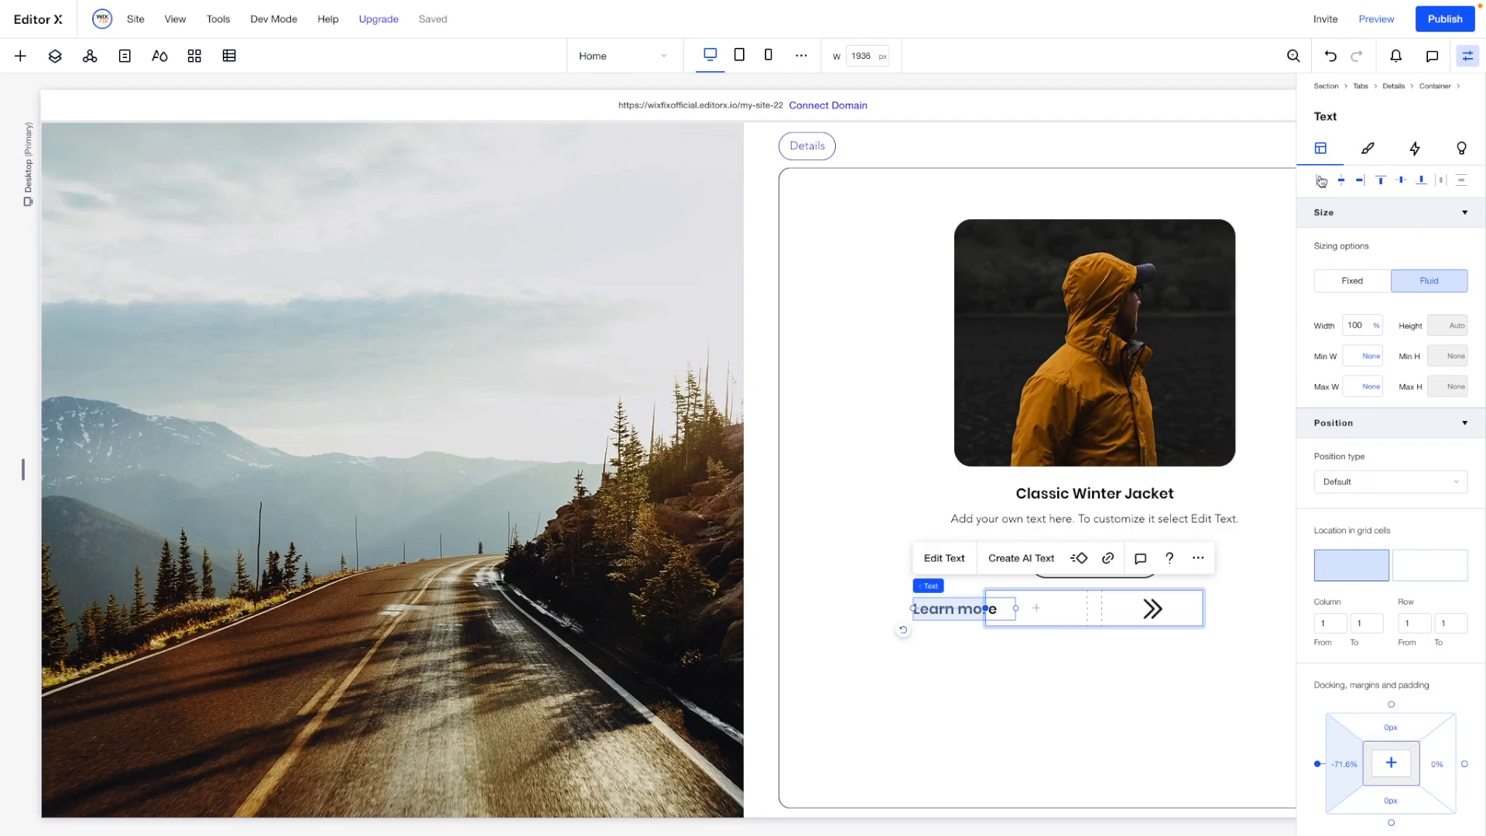
left_click(1321, 180)
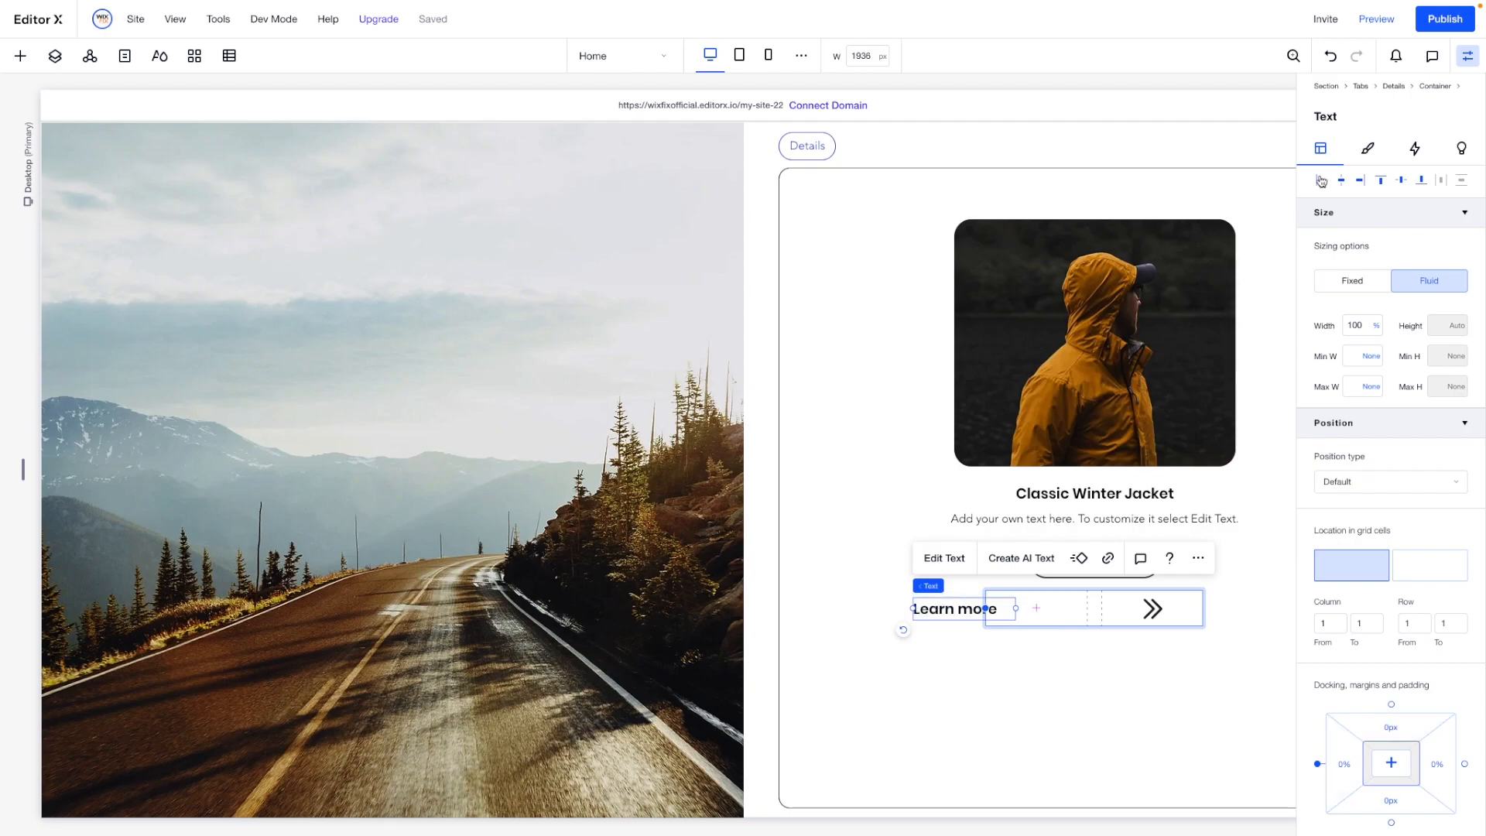
Size the Learn more text box's width and the small container's first column to Max content.
left_click(1376, 329)
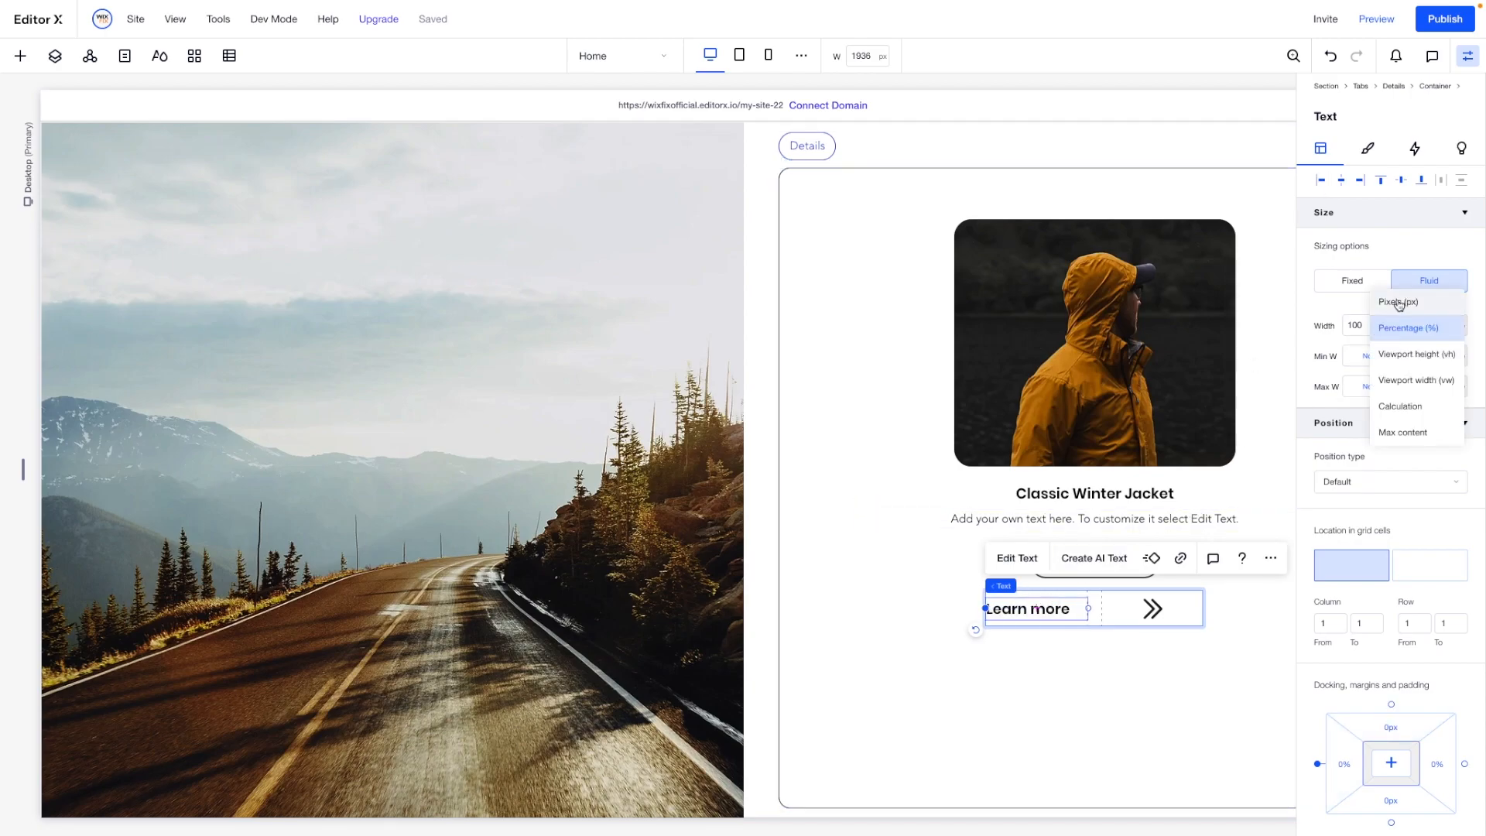
left_click(1408, 434)
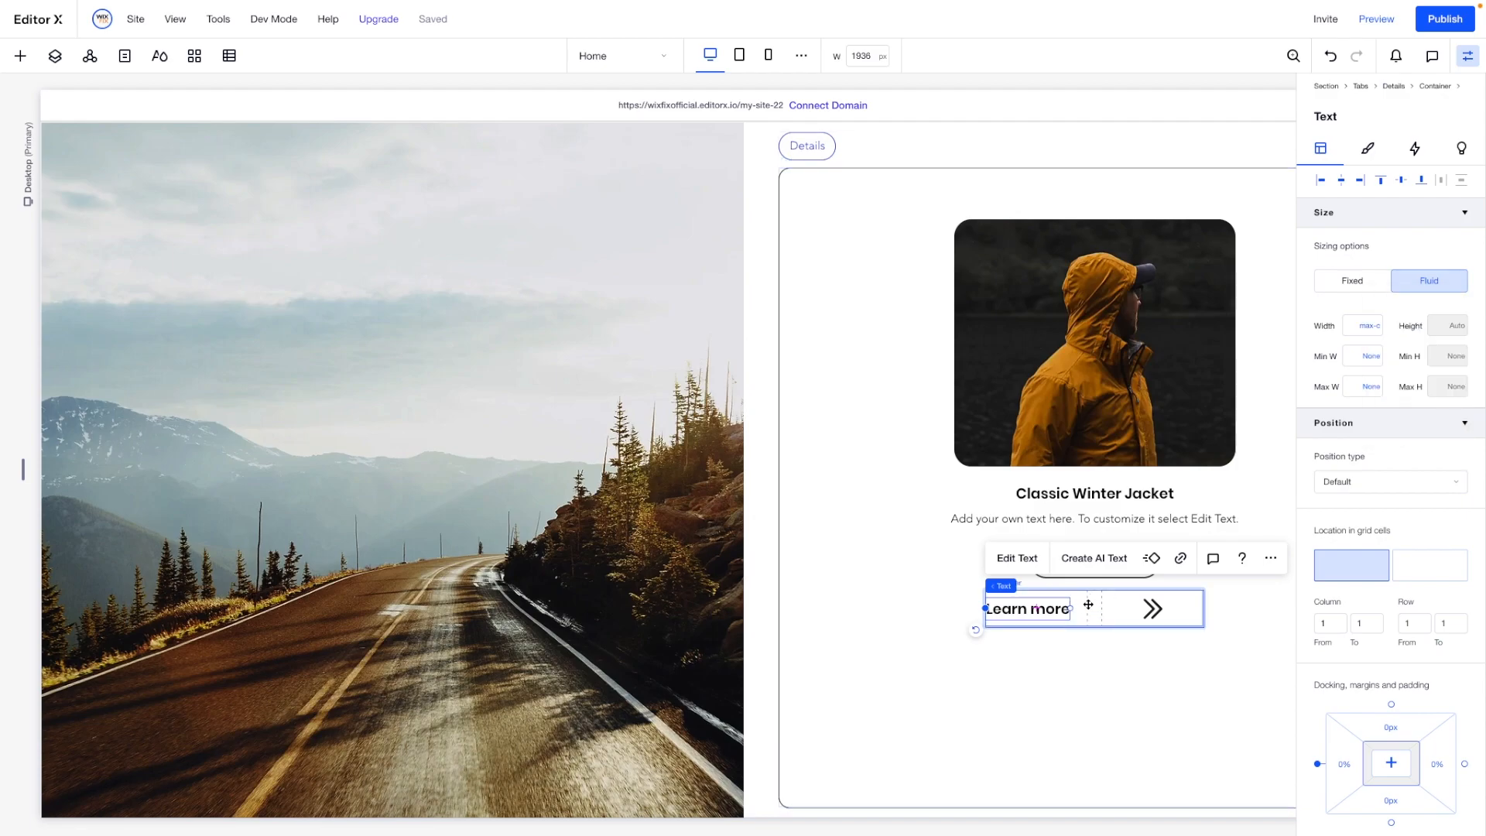
left_click(1110, 613)
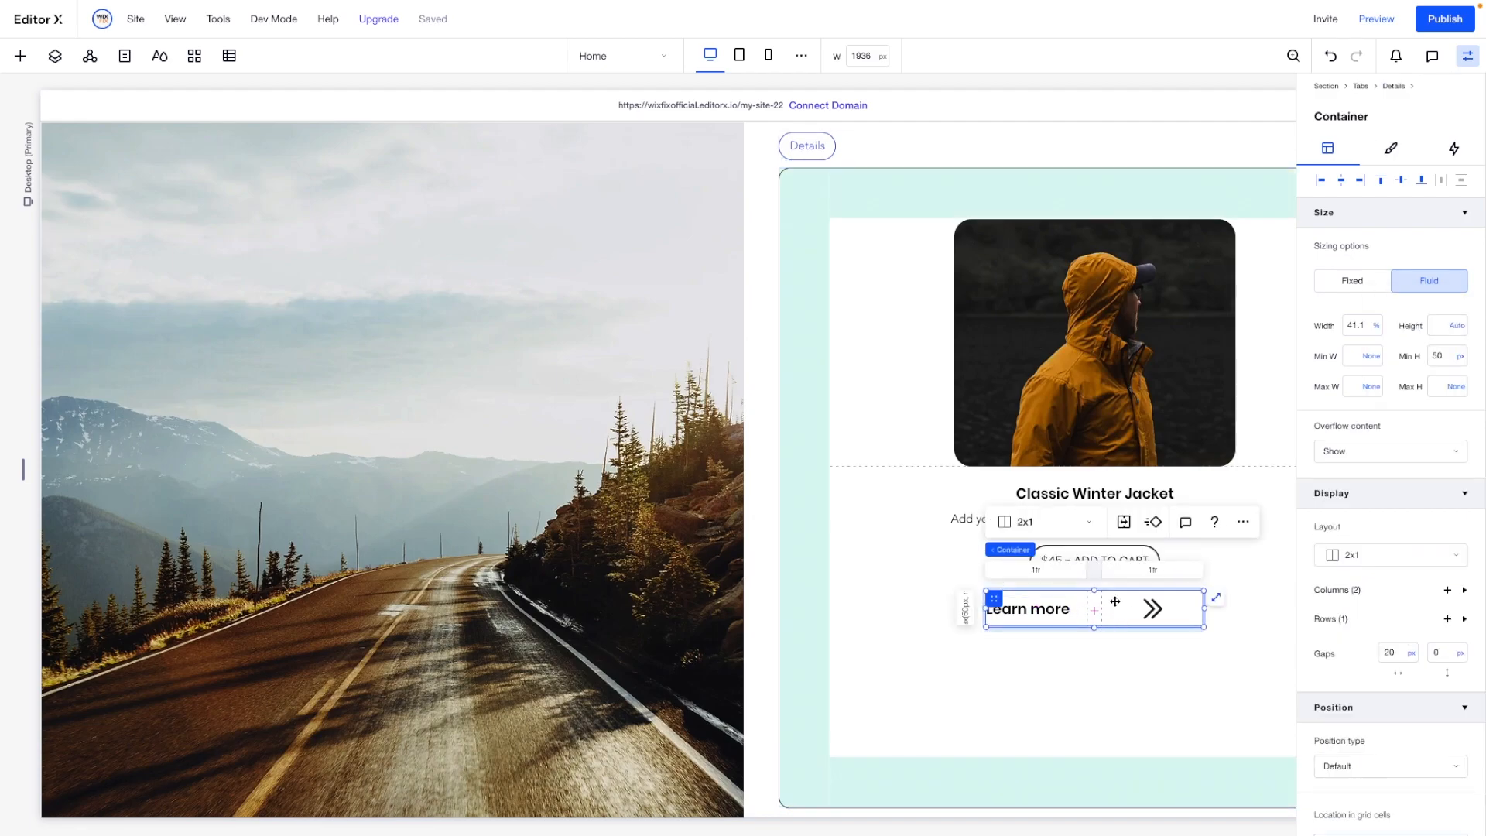
left_click(1464, 589)
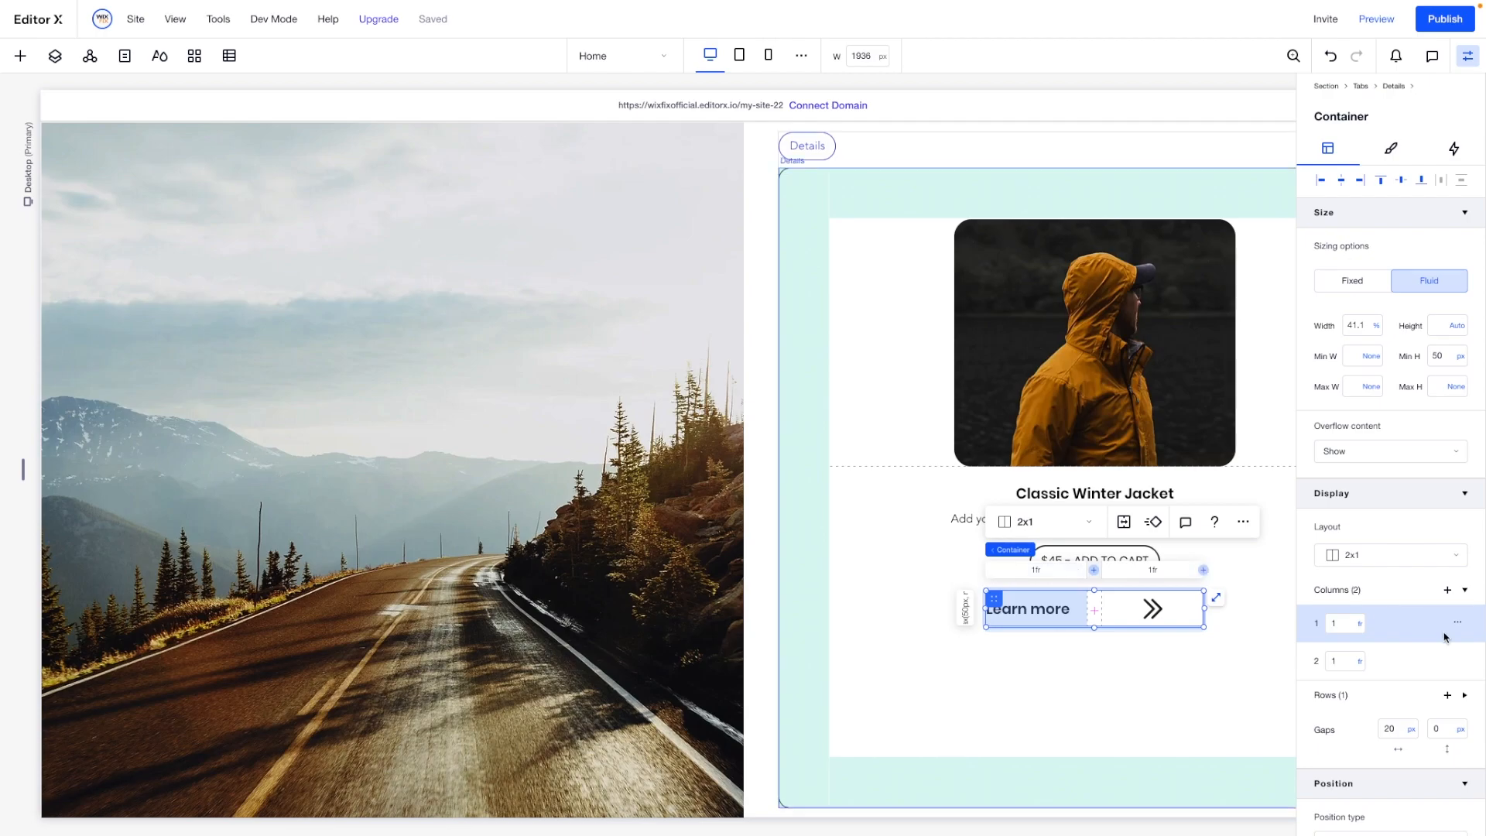
left_click(1360, 623)
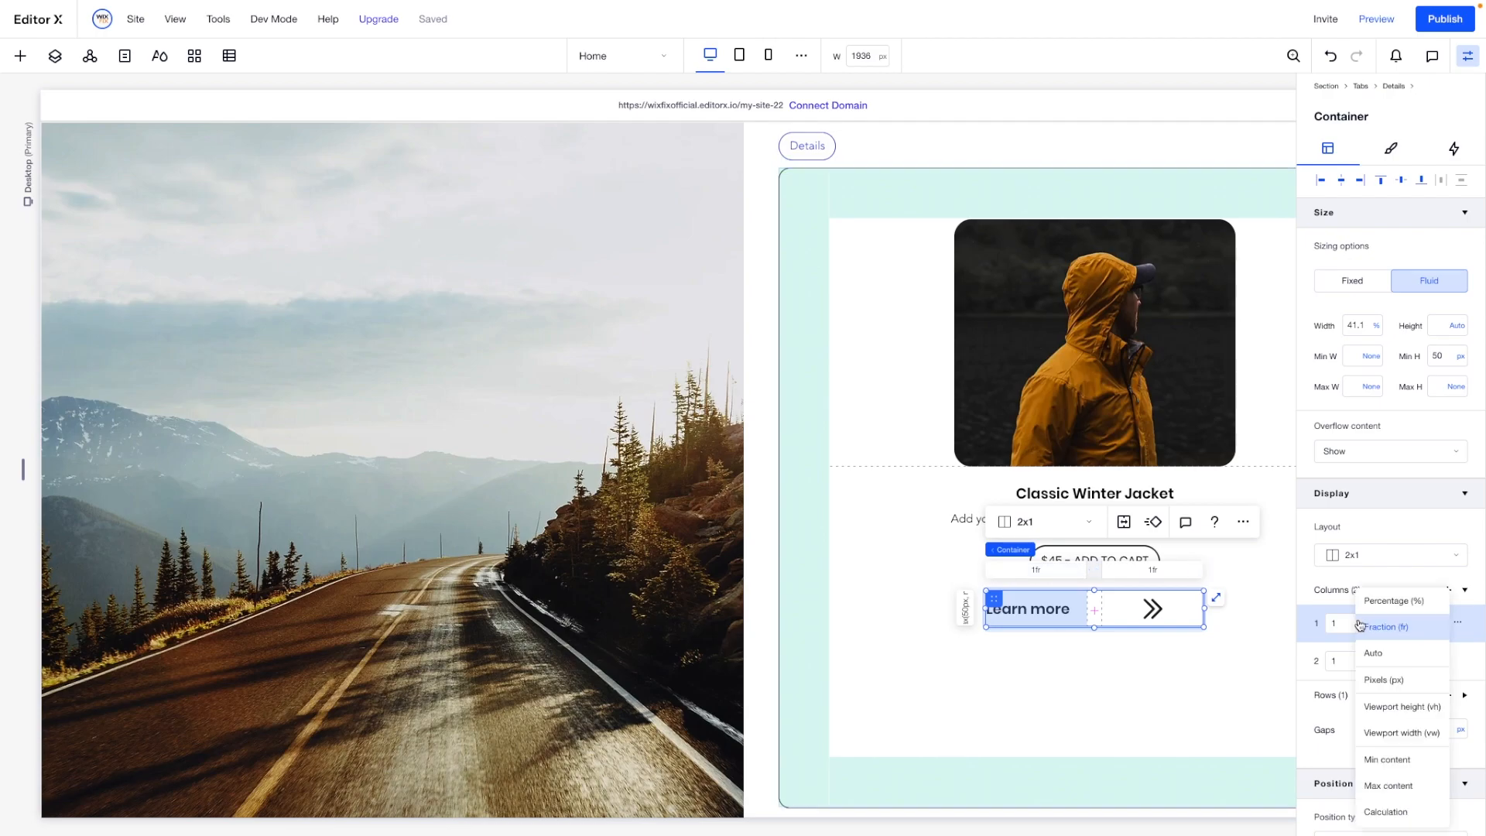
left_click(1387, 786)
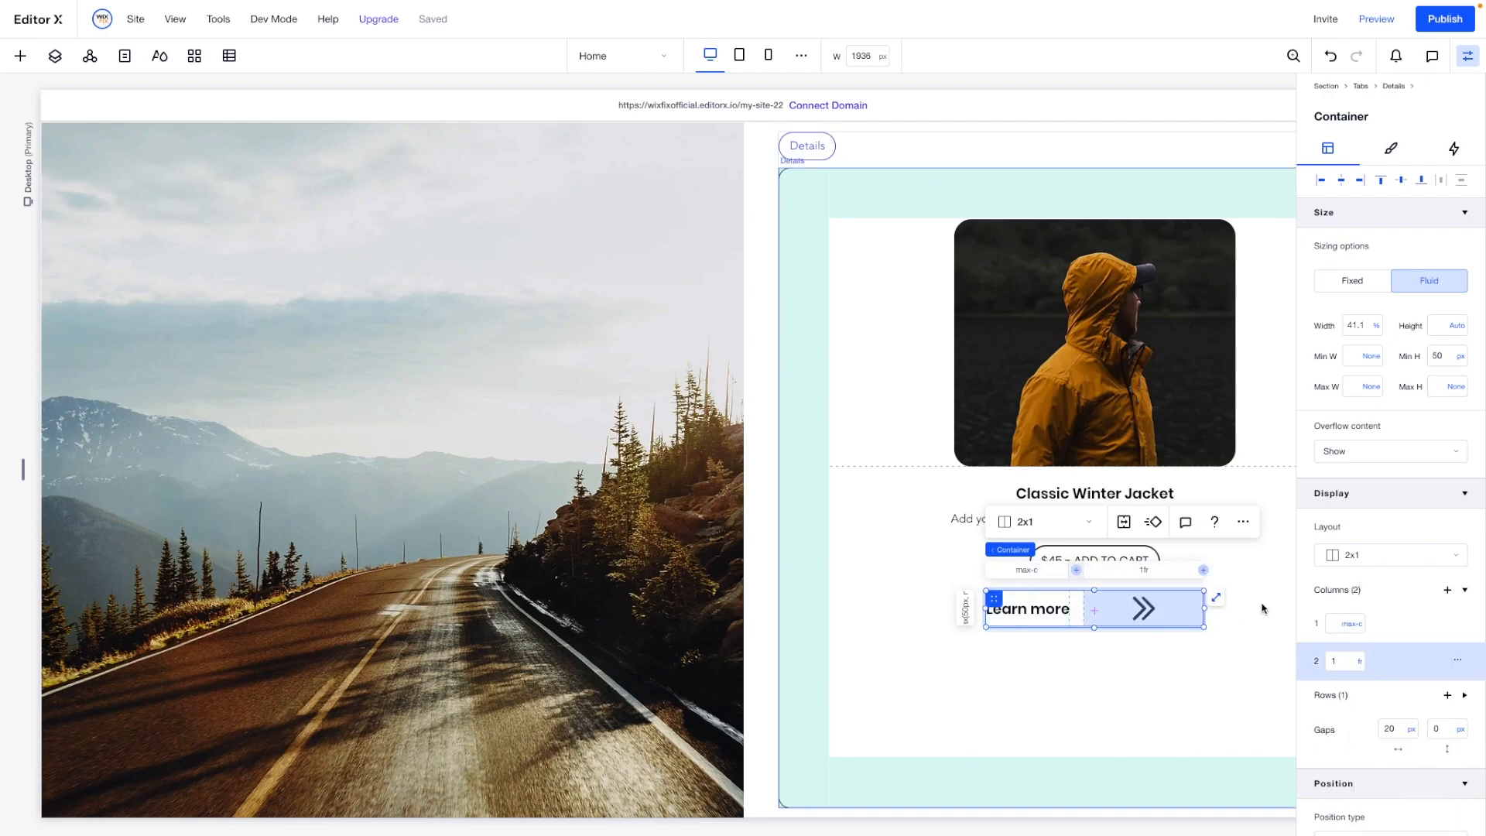
Try sizing the small container's second column to Max content, and undo that change.
left_click(1360, 661)
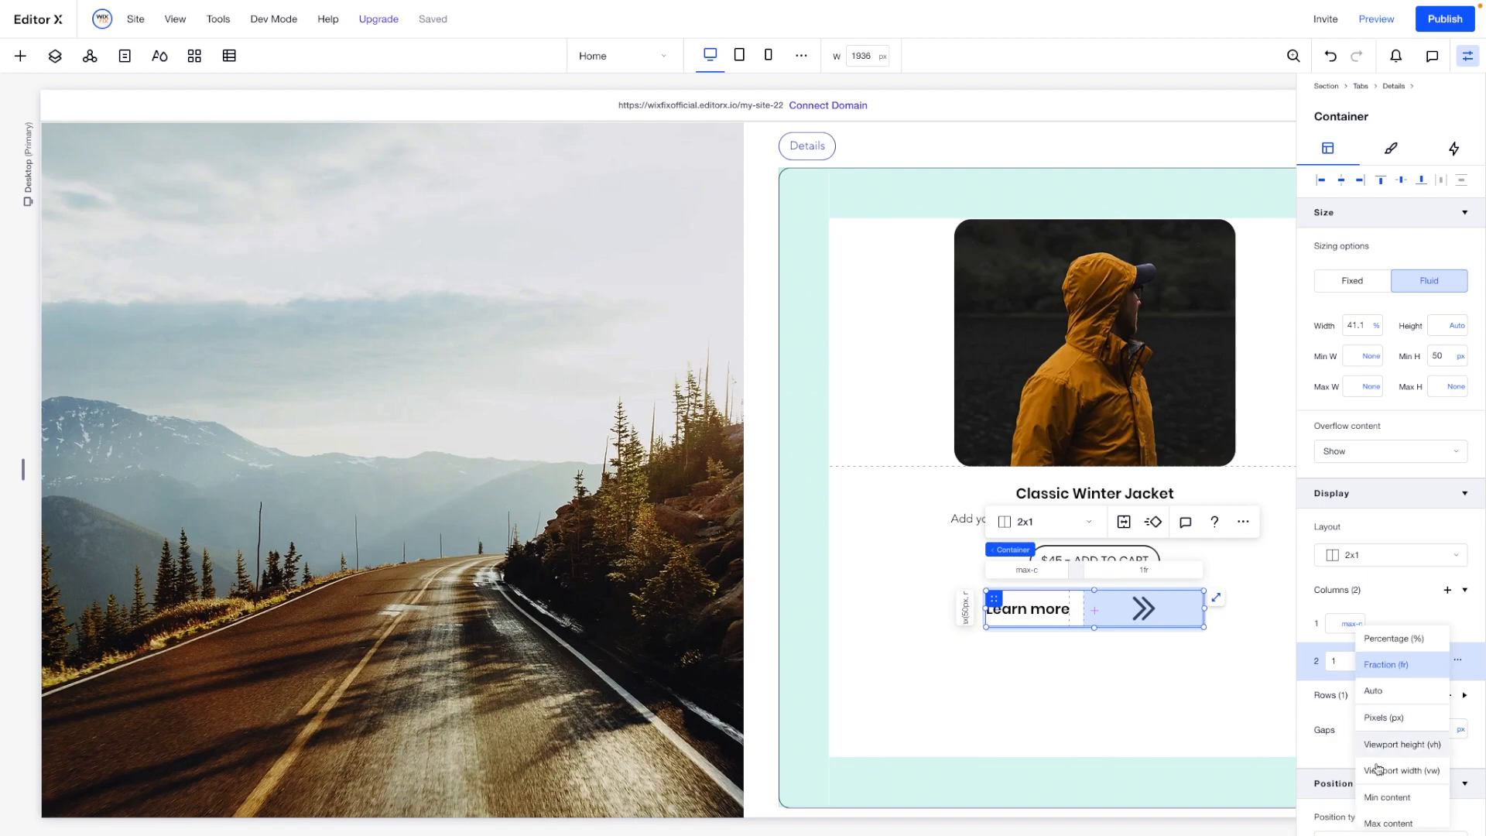
left_click(1384, 823)
key("ctrl+z")
Give the double-chevron arrow fixed sizing with a width and height of 26 px.
left_click(1140, 608)
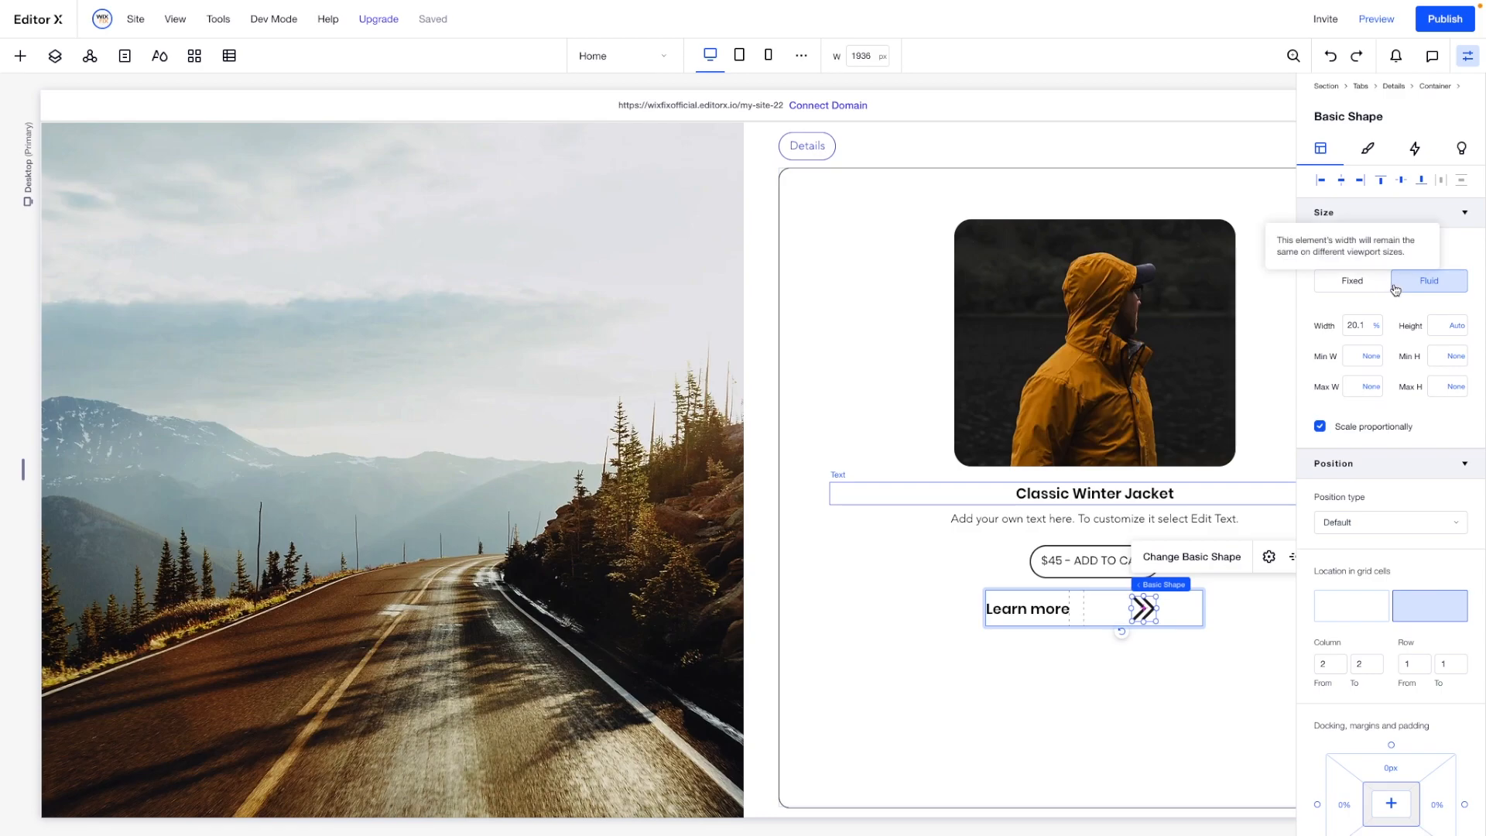
left_click(1352, 281)
left_click(1358, 324)
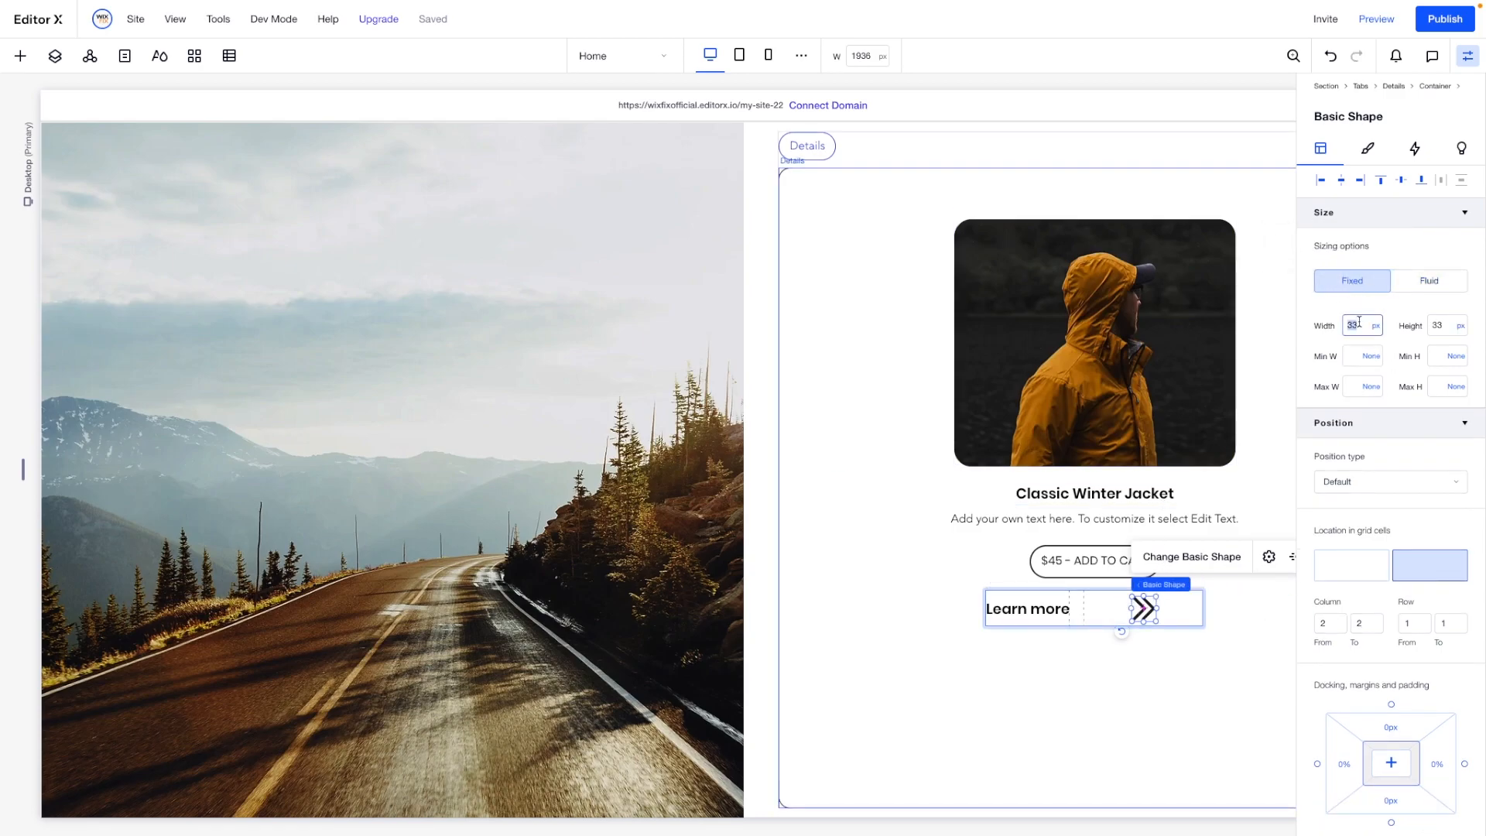
type("26")
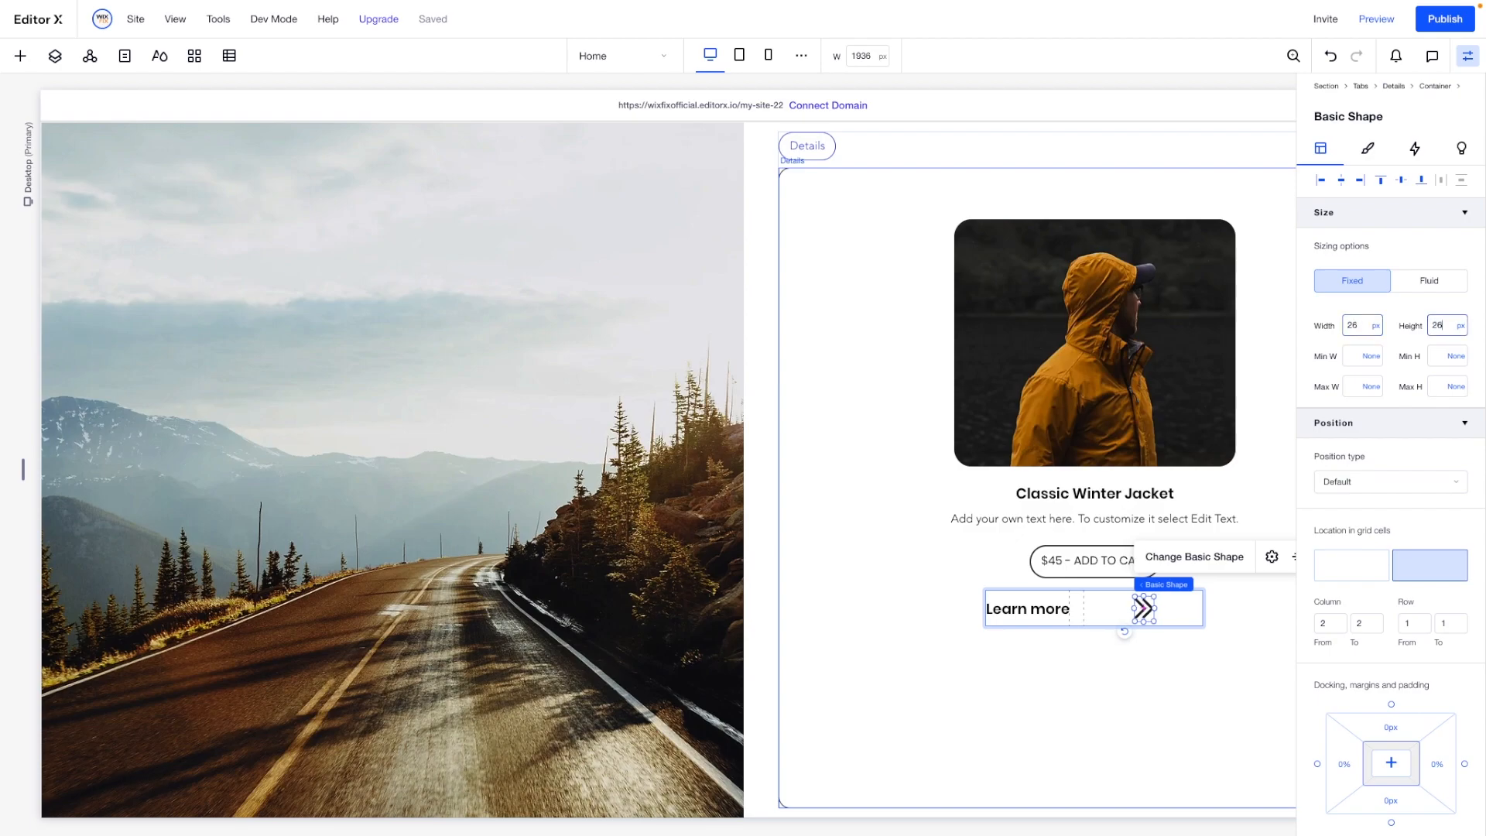
Set the small container's second column and its overall width to Max content.
left_click(1102, 612)
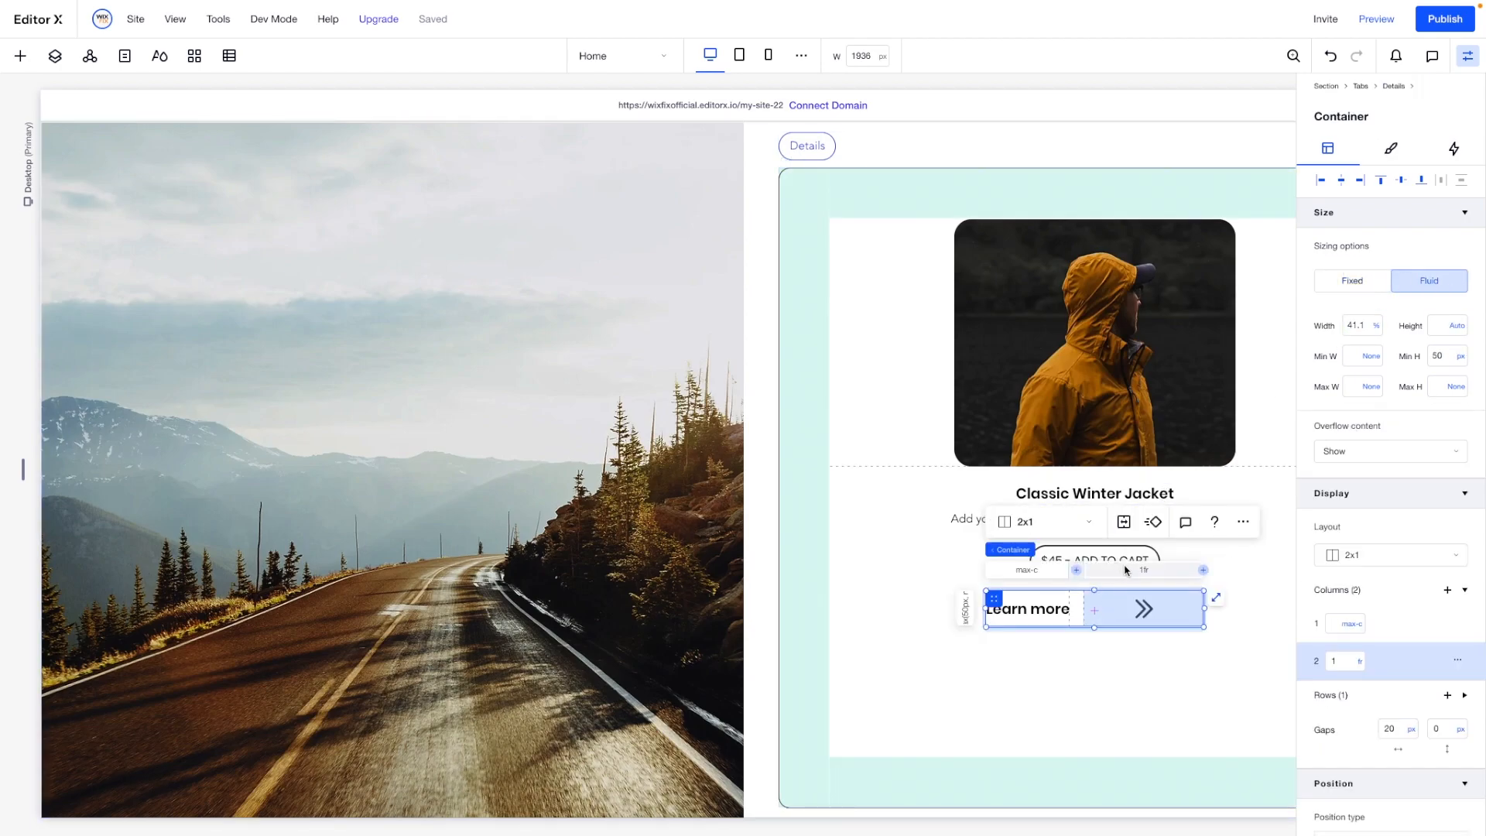
left_click(1359, 662)
left_click(1386, 822)
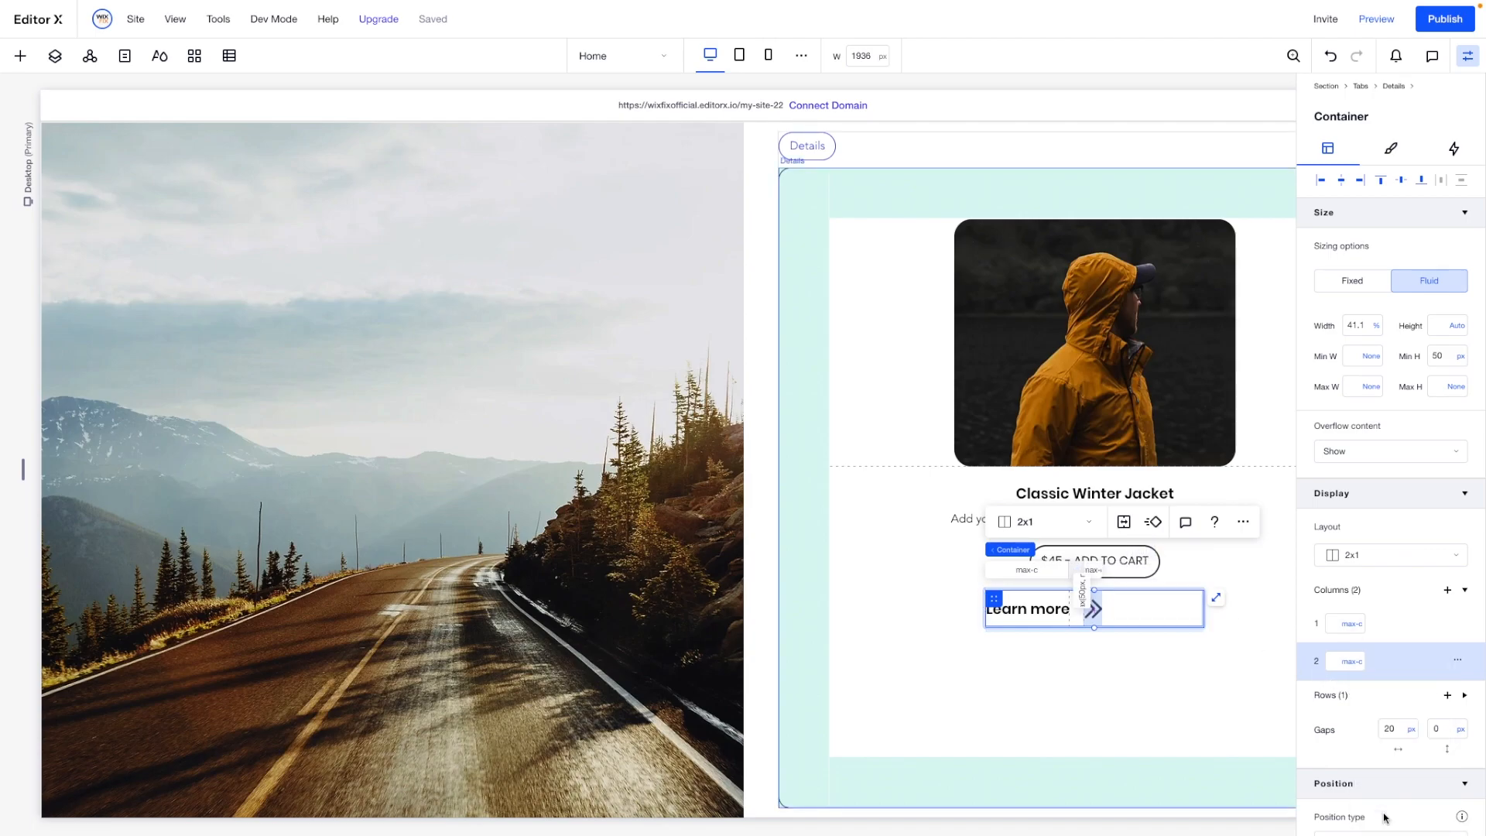
left_click(1380, 325)
left_click(1377, 327)
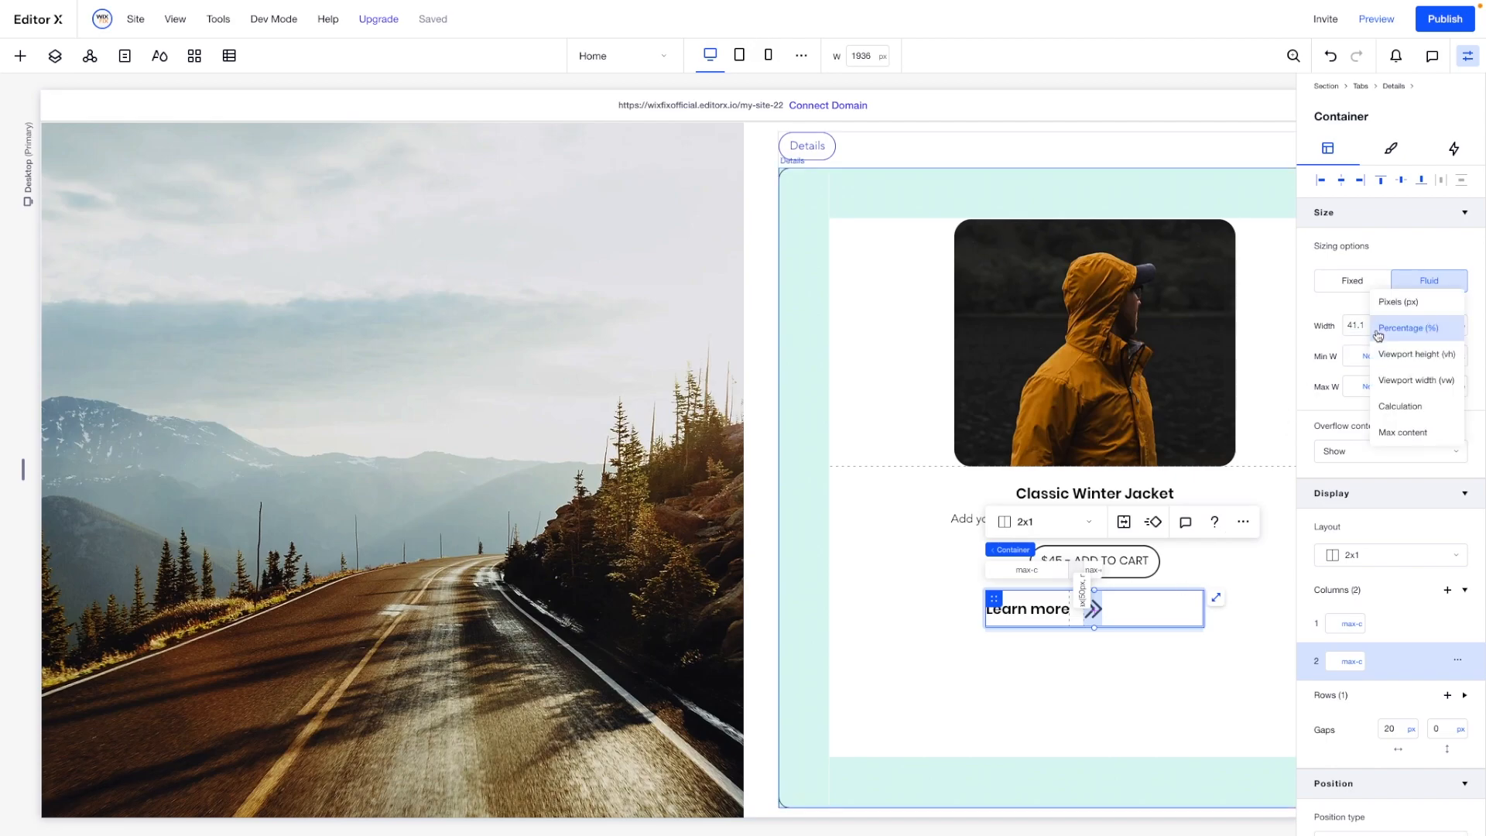
left_click(1401, 431)
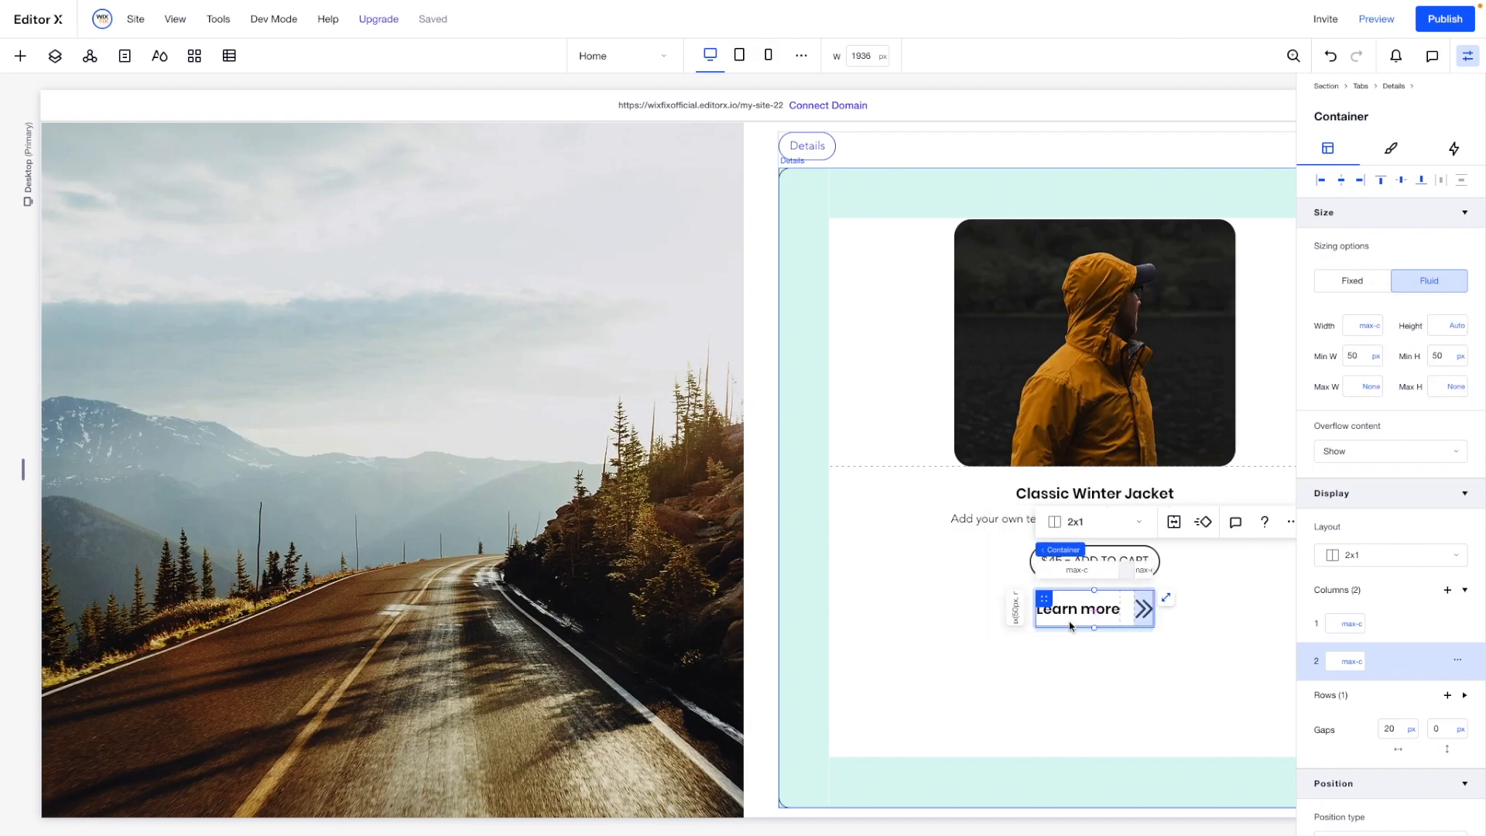
Set the small container's minimum height to None and its row height to Max content.
left_click(1463, 357)
left_click(1397, 468)
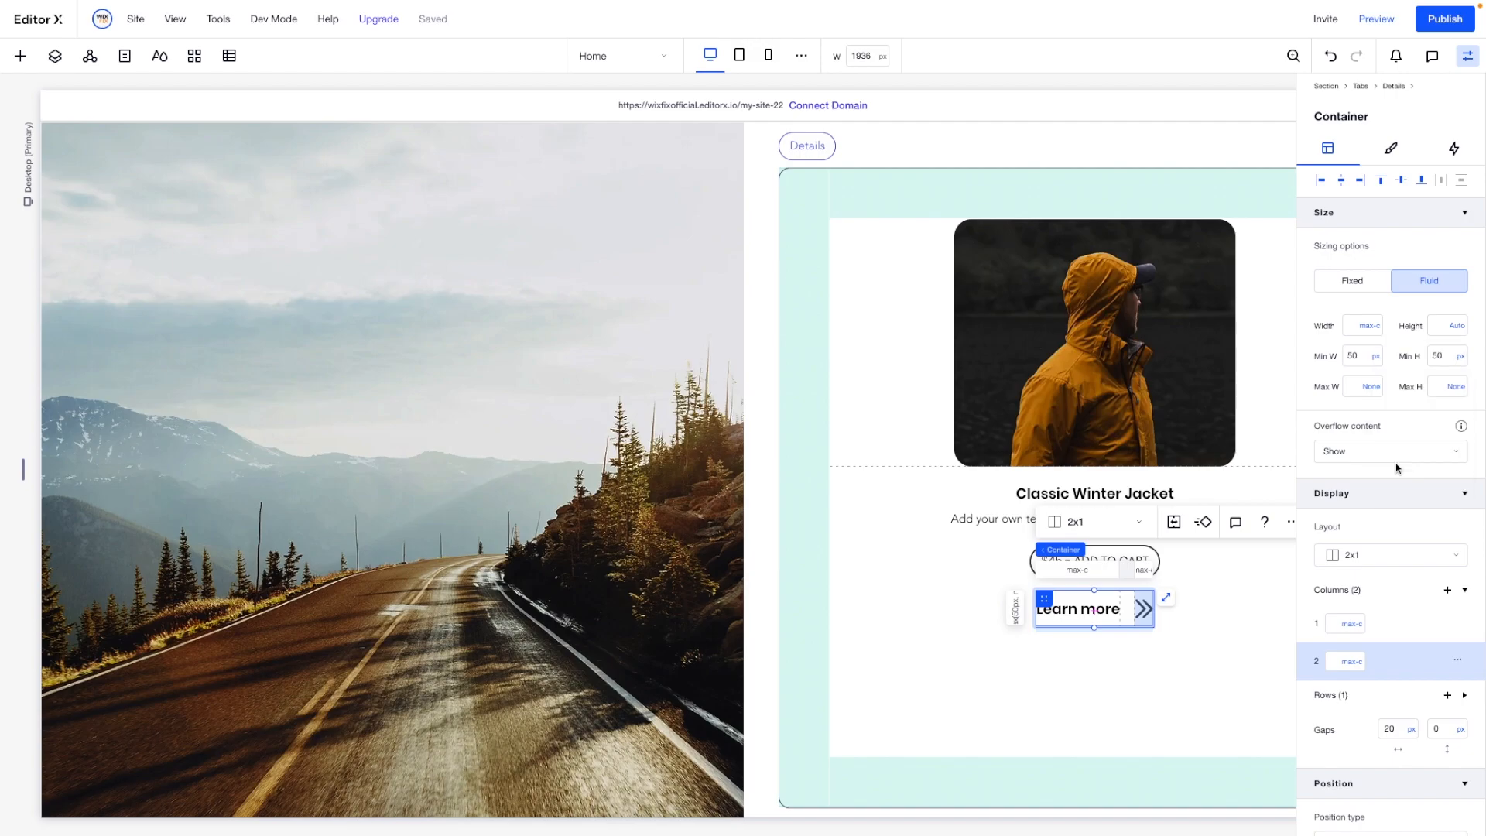
left_click(1014, 608)
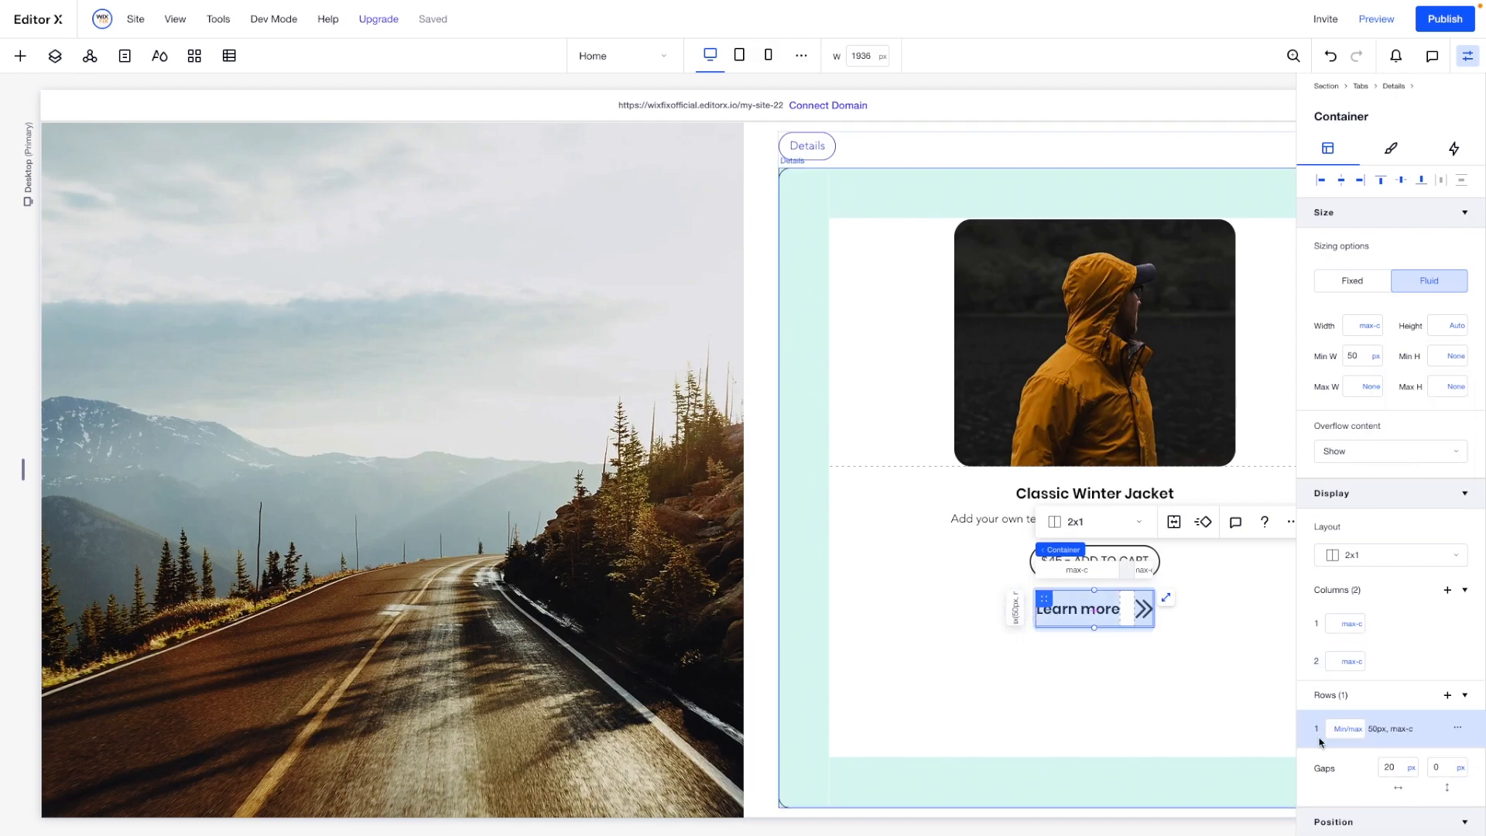
left_click(1347, 732)
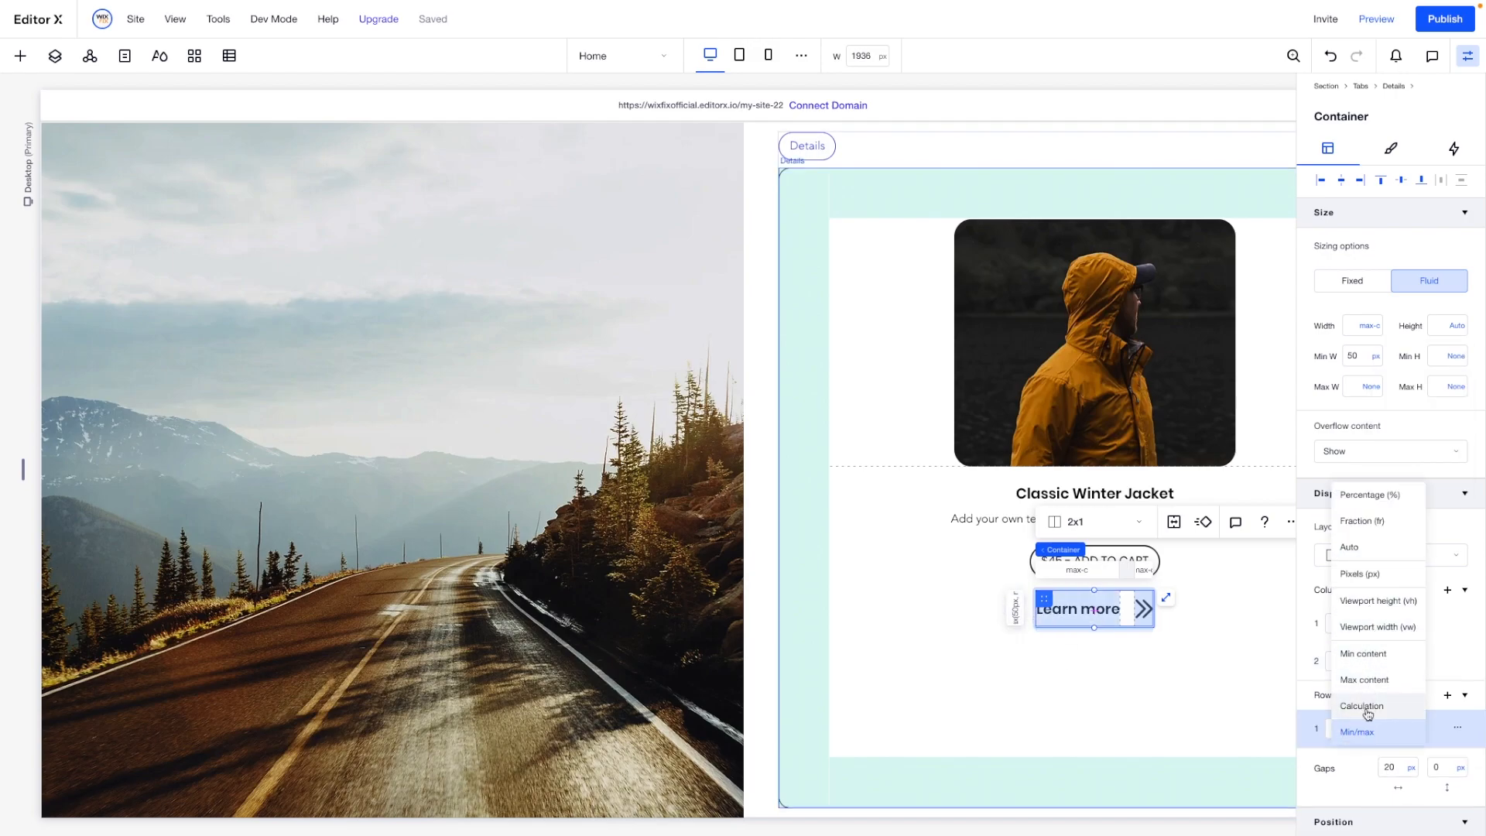
left_click(1366, 681)
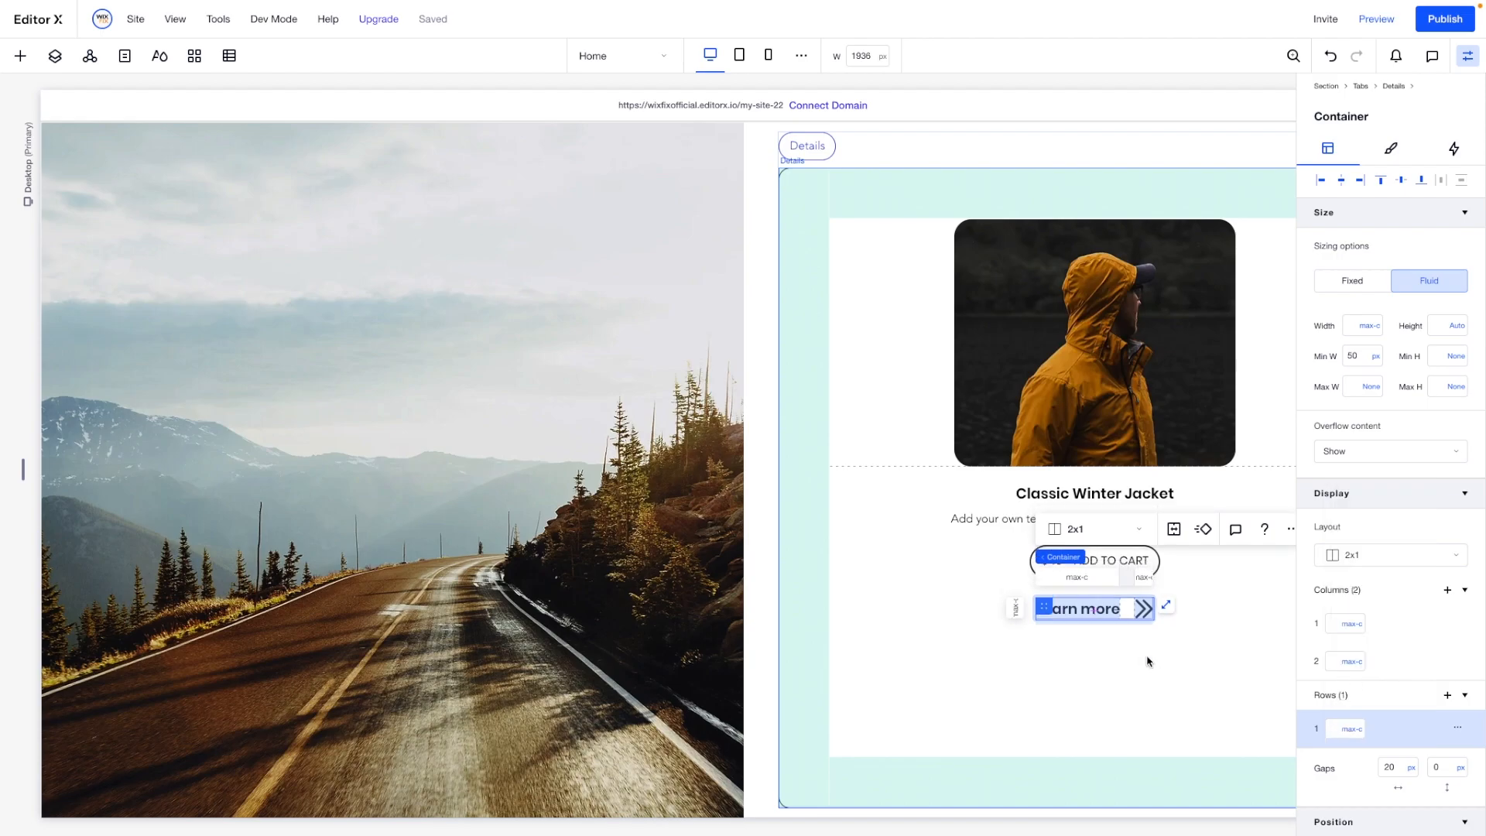
Stack the Learn more container, cart button, description text and Classic Winter Jacket title together.
left_click(1148, 661)
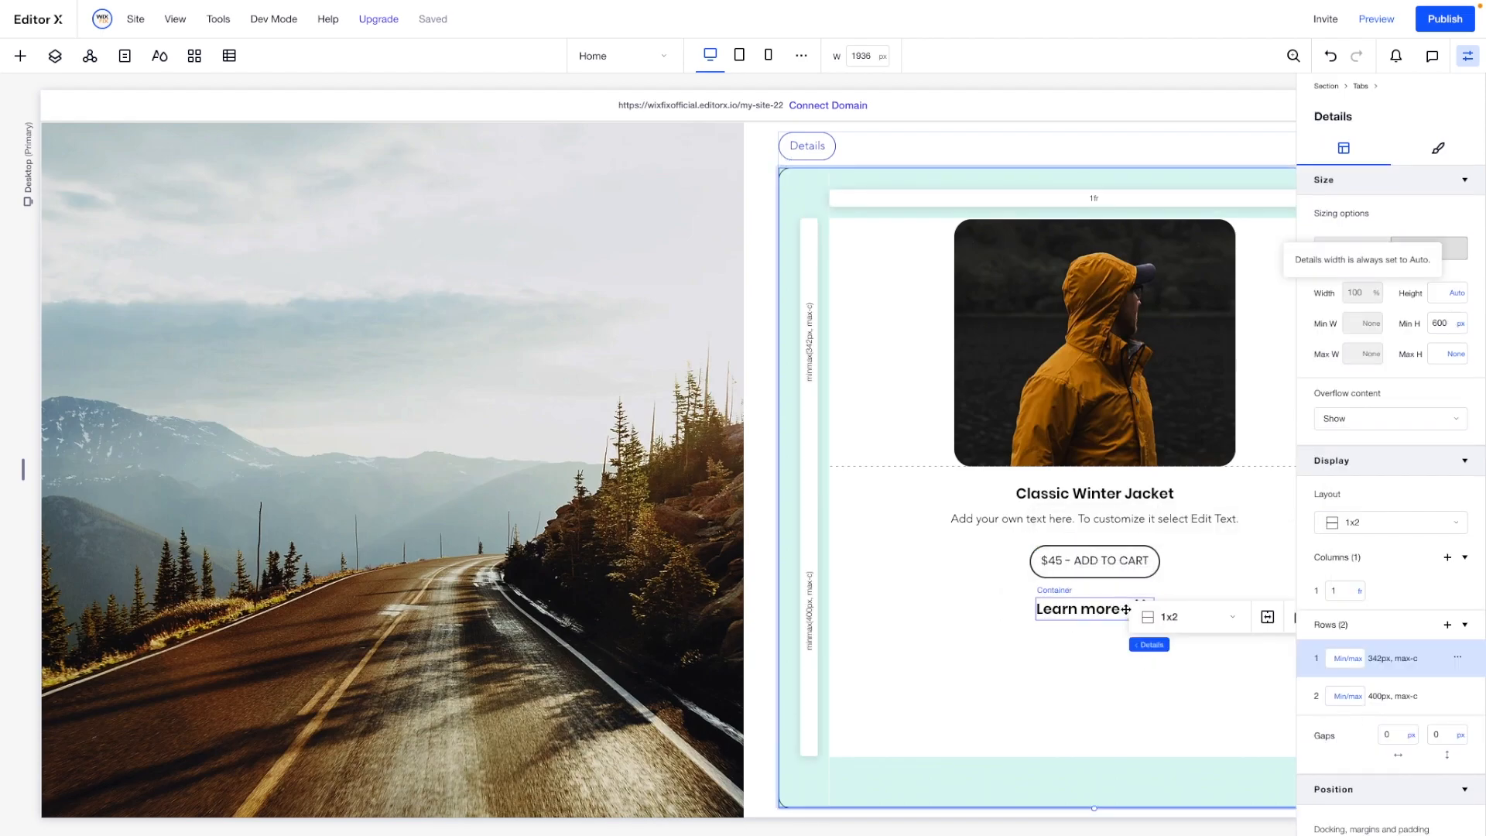
left_click(1125, 609)
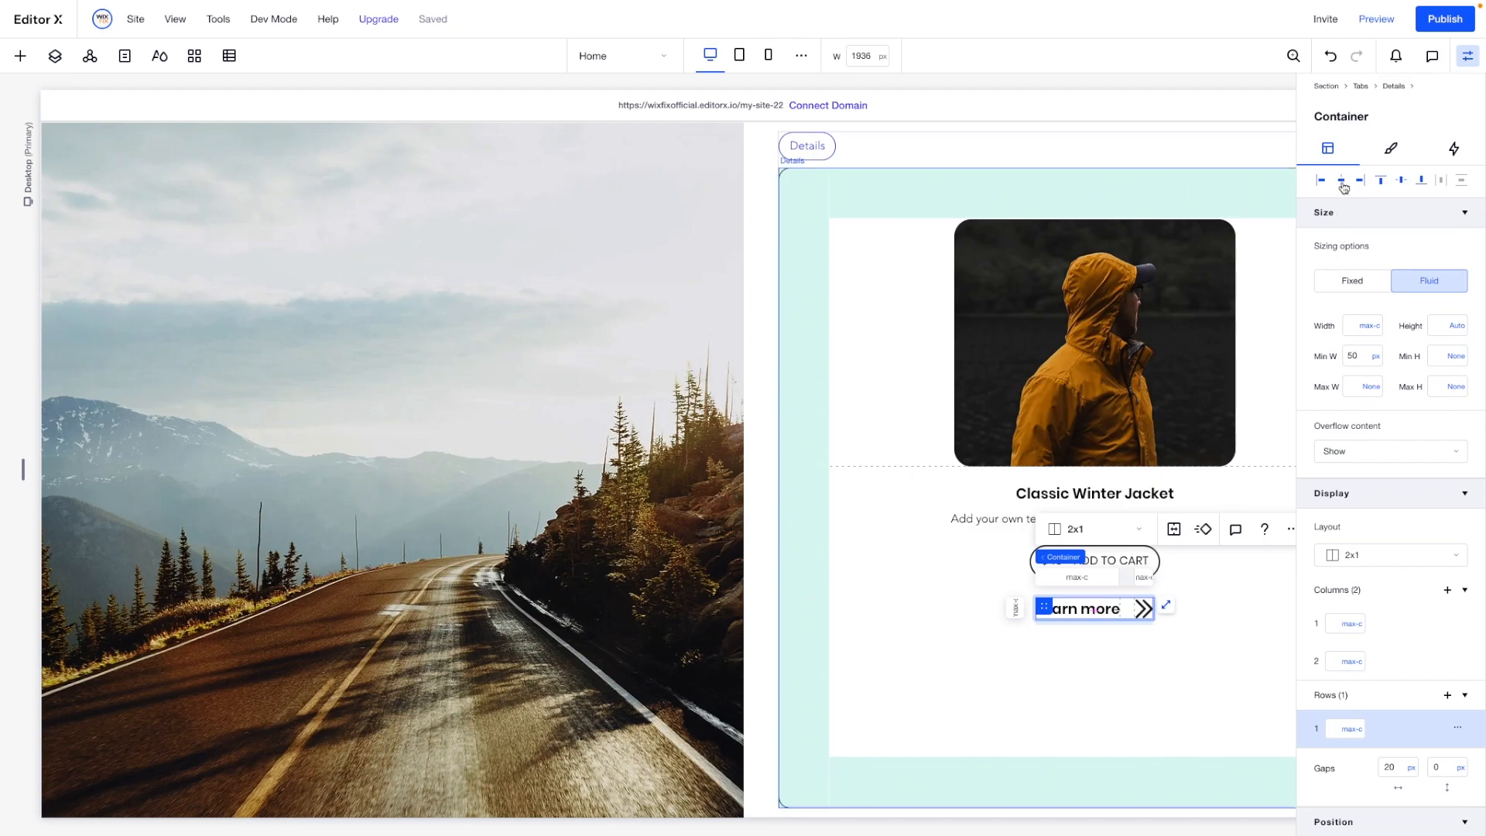
left_click(1147, 555, "shift")
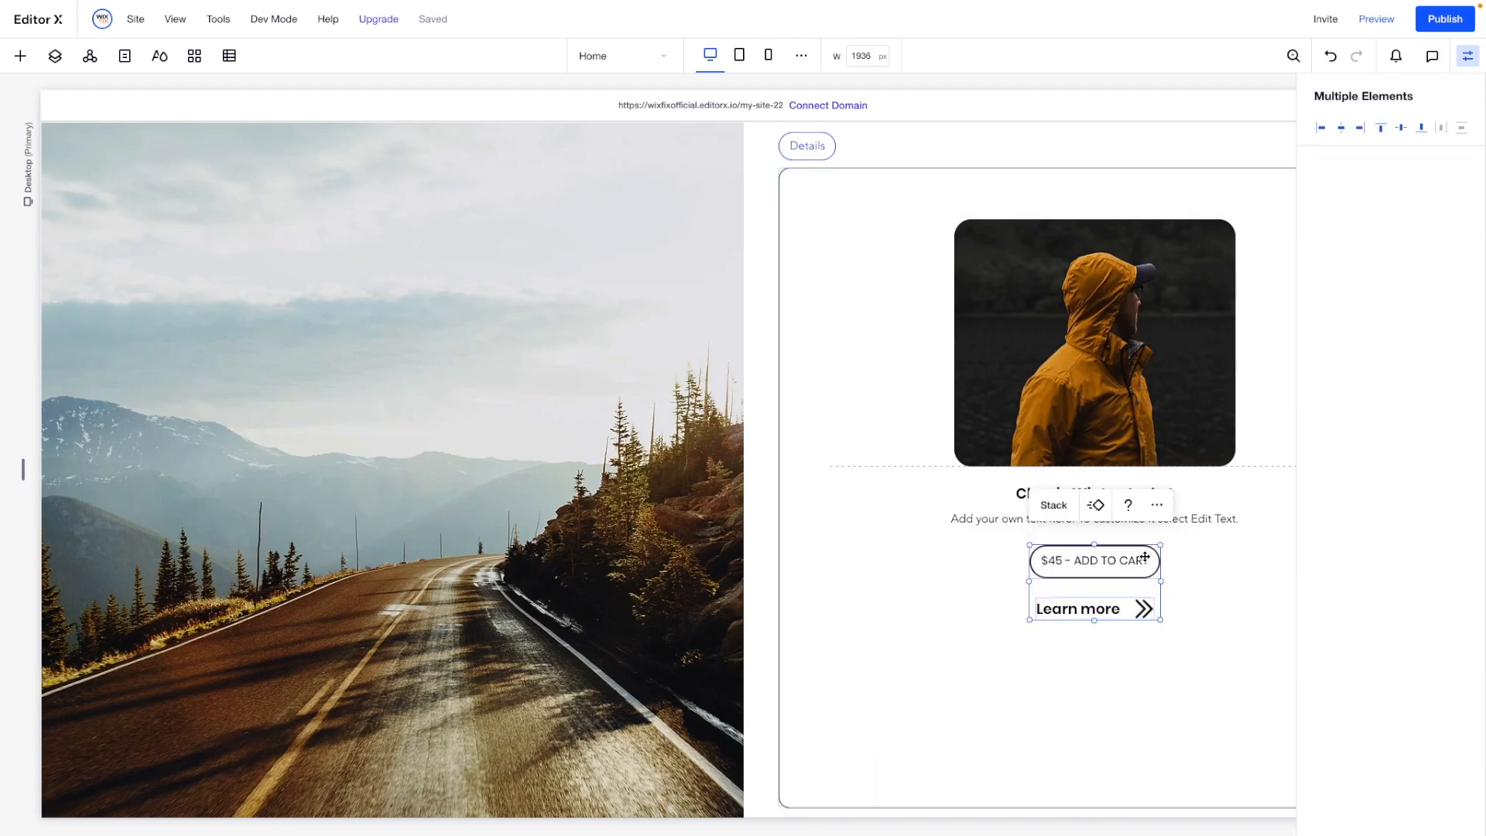
left_click(1006, 520, "shift")
left_click(1037, 495, "shift")
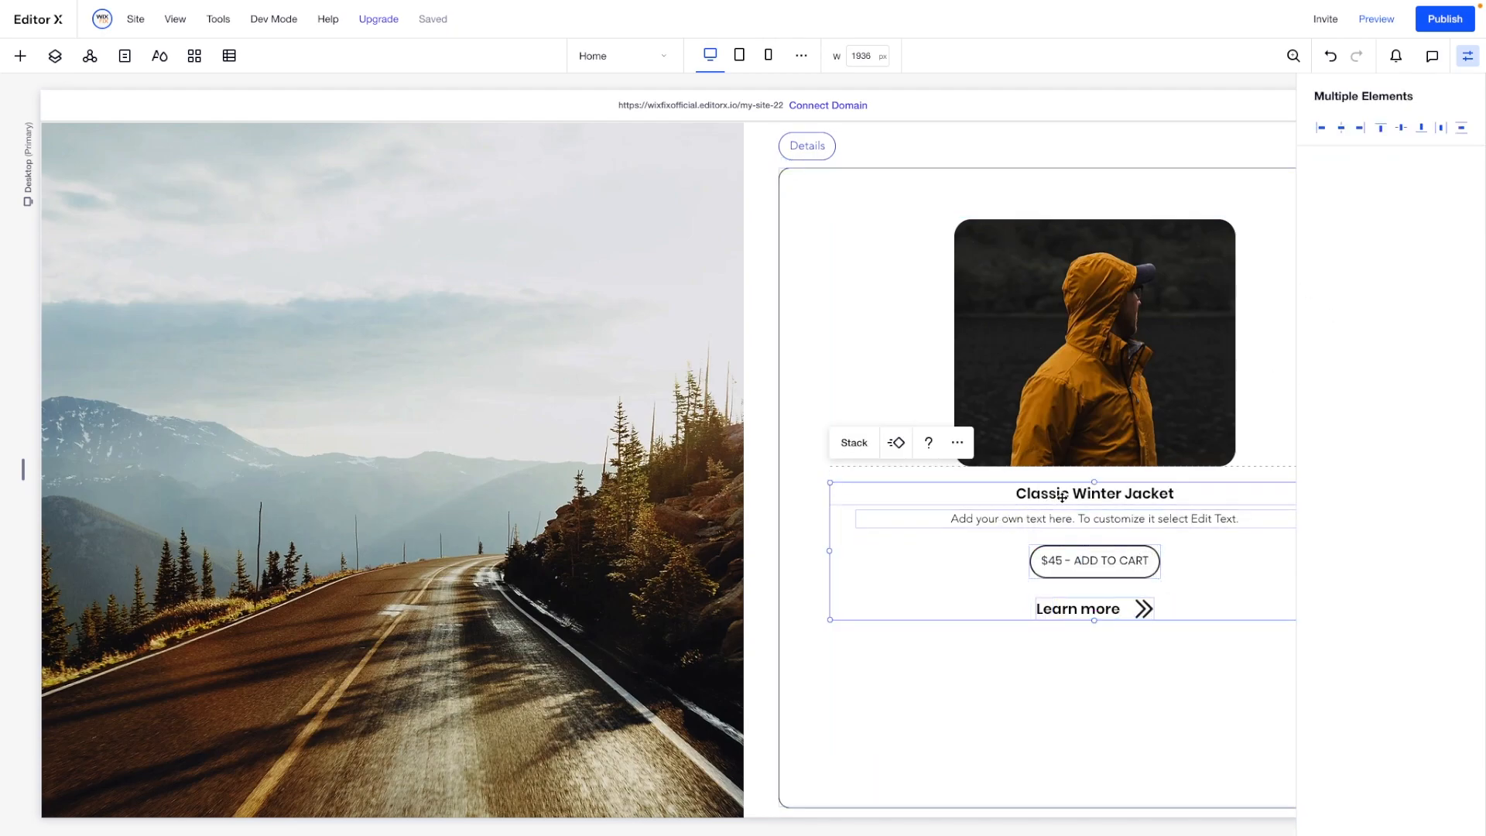
left_click(854, 441)
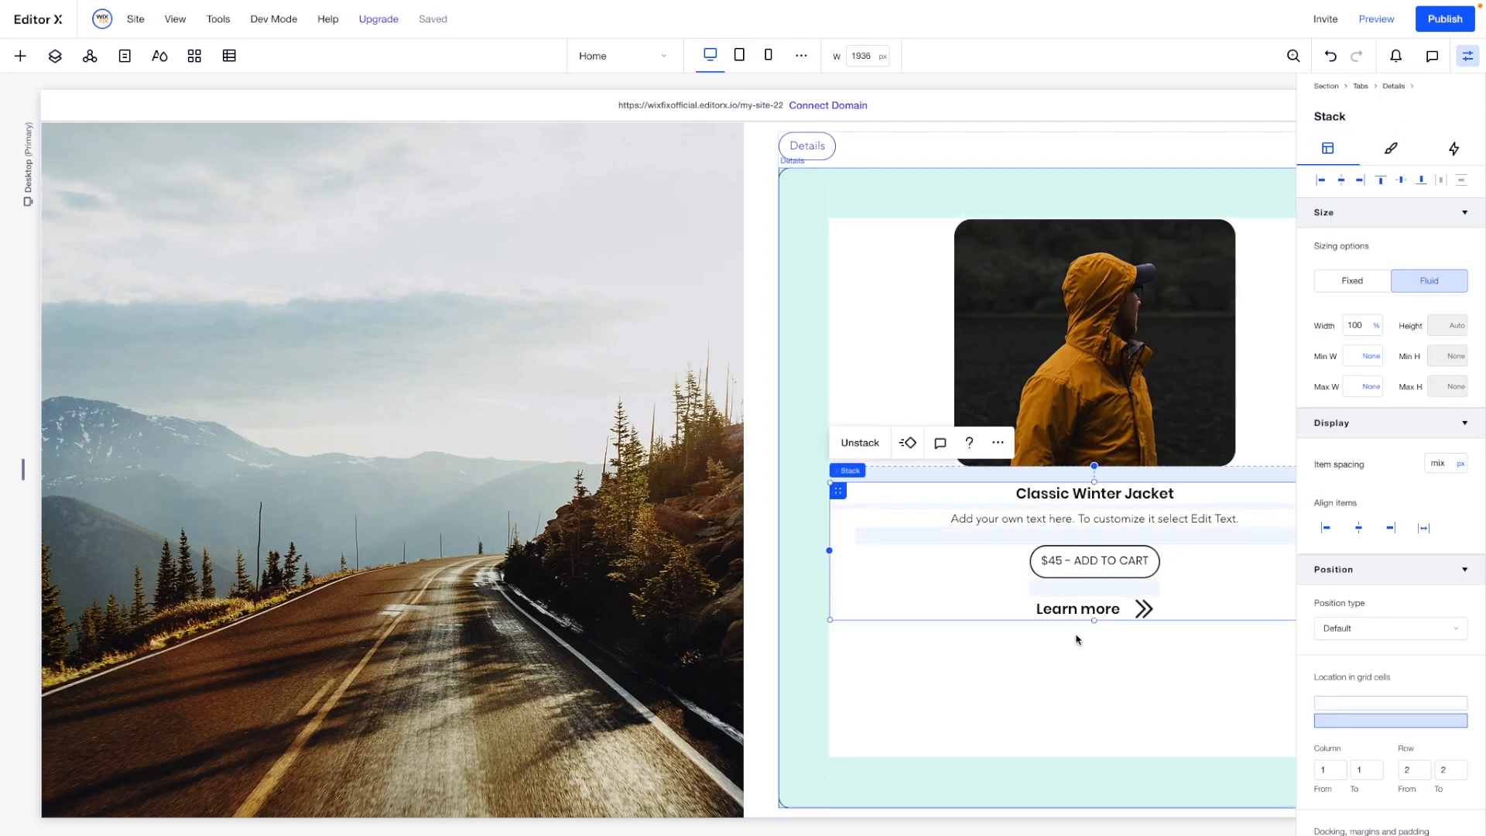
Set the jacket image's width to 100% of its grid cell.
left_click(1362, 325)
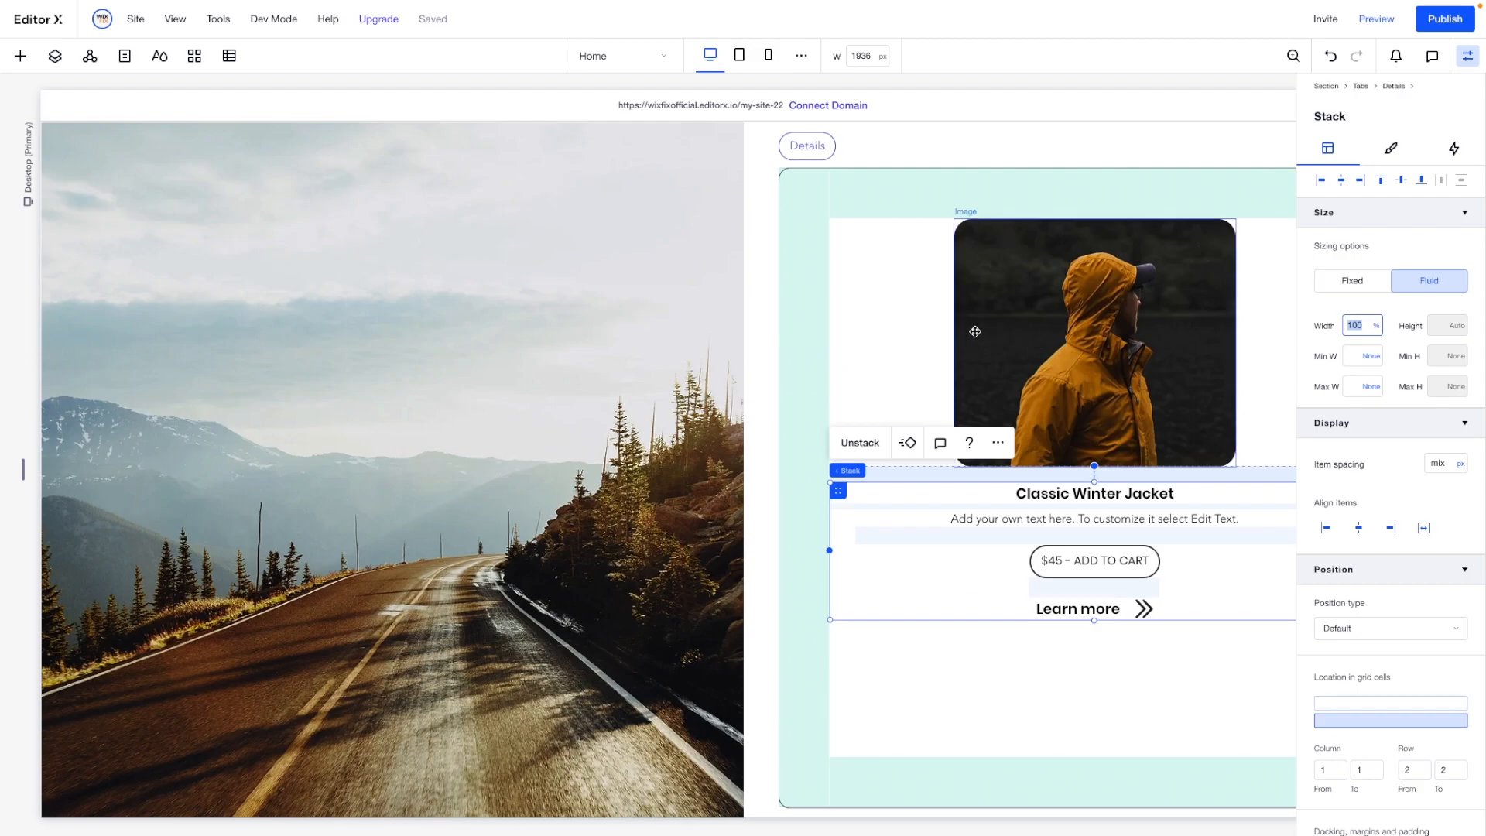
left_click(1036, 353)
left_click(1360, 326)
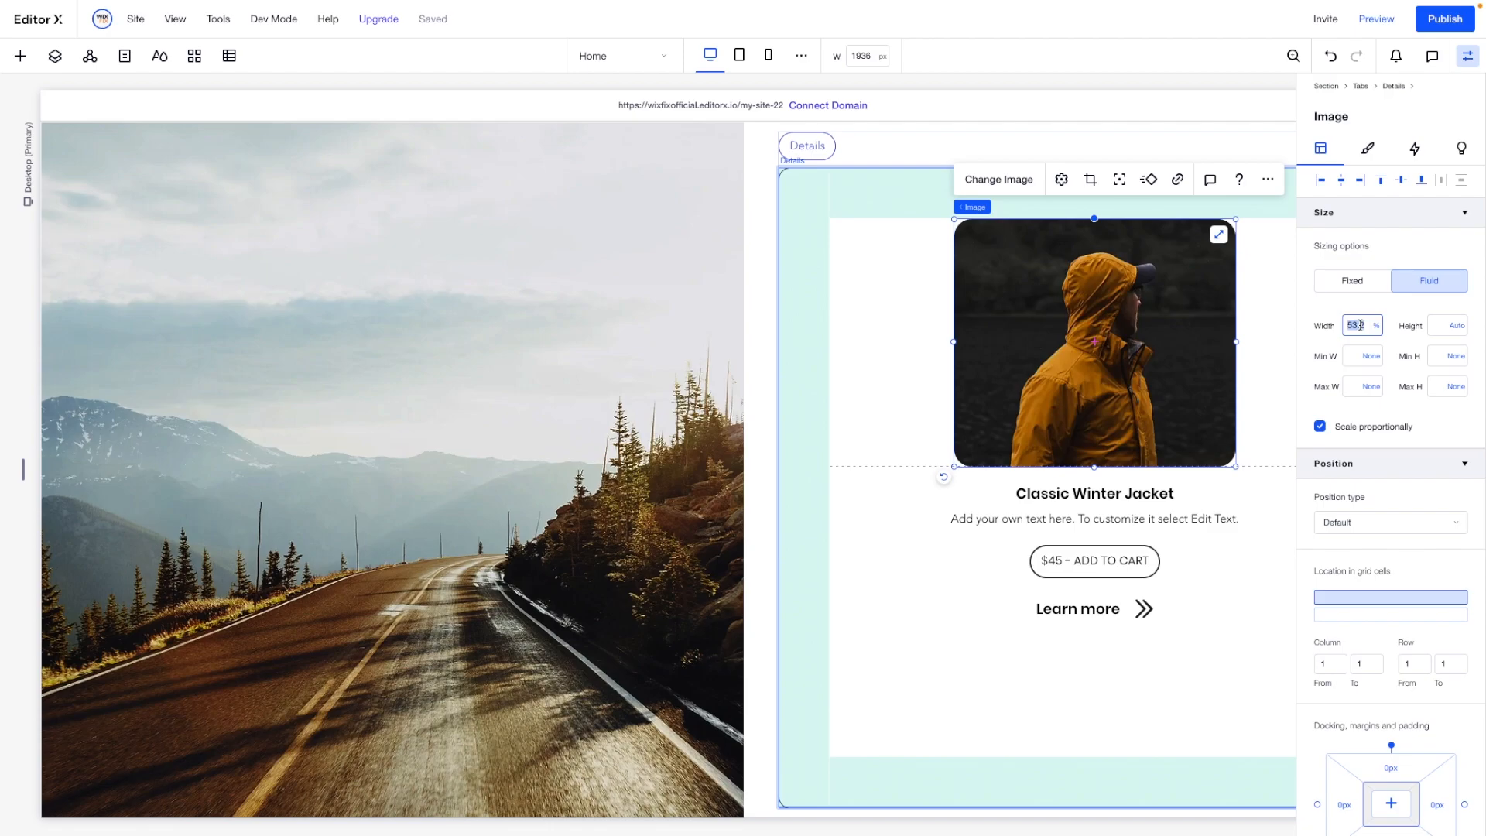
type("100")
key("Return")
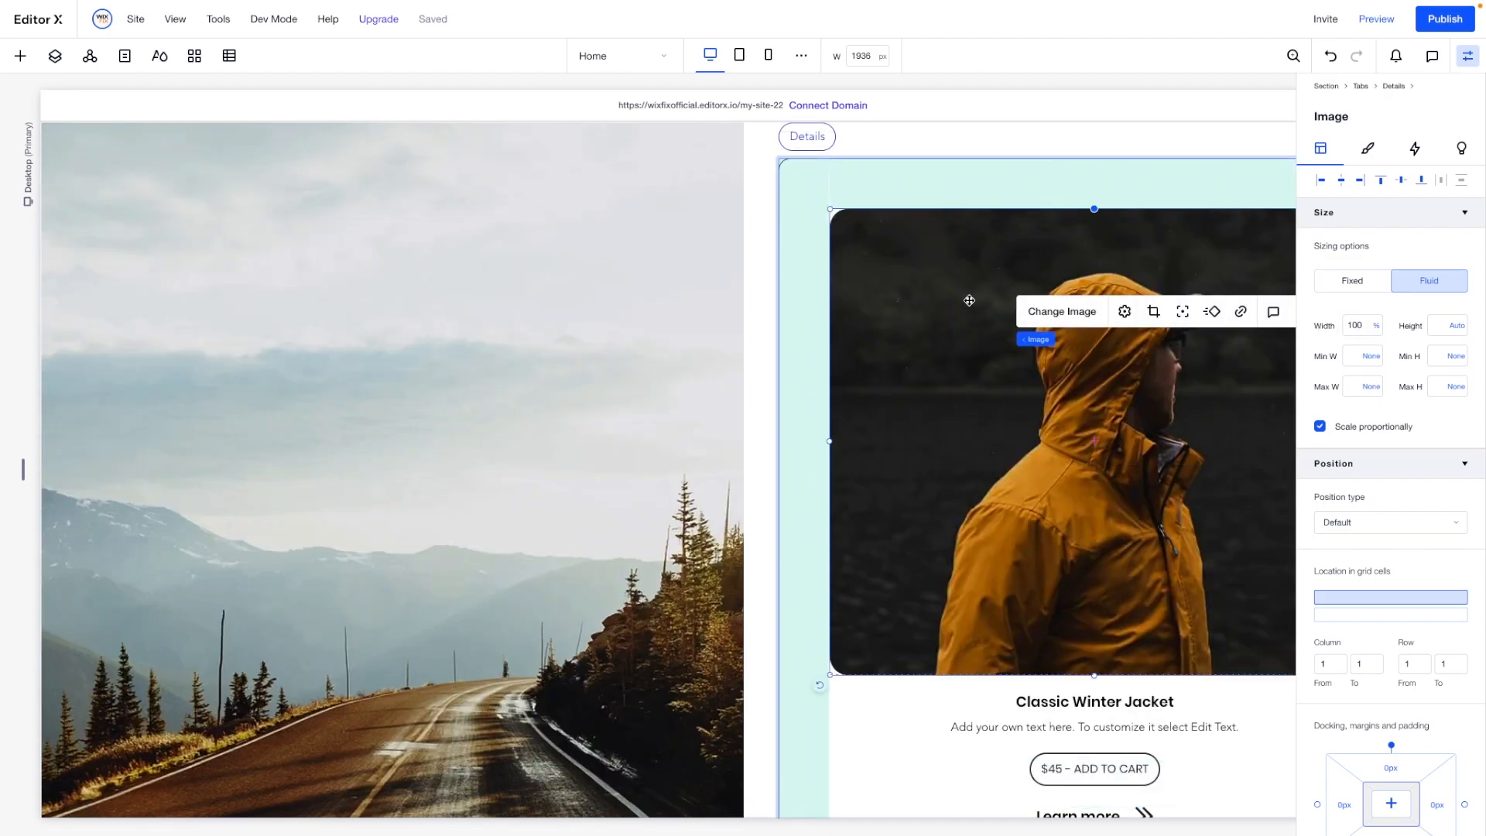
Set the Tabs element's width to 60%.
left_click(1112, 150)
left_click(1113, 149)
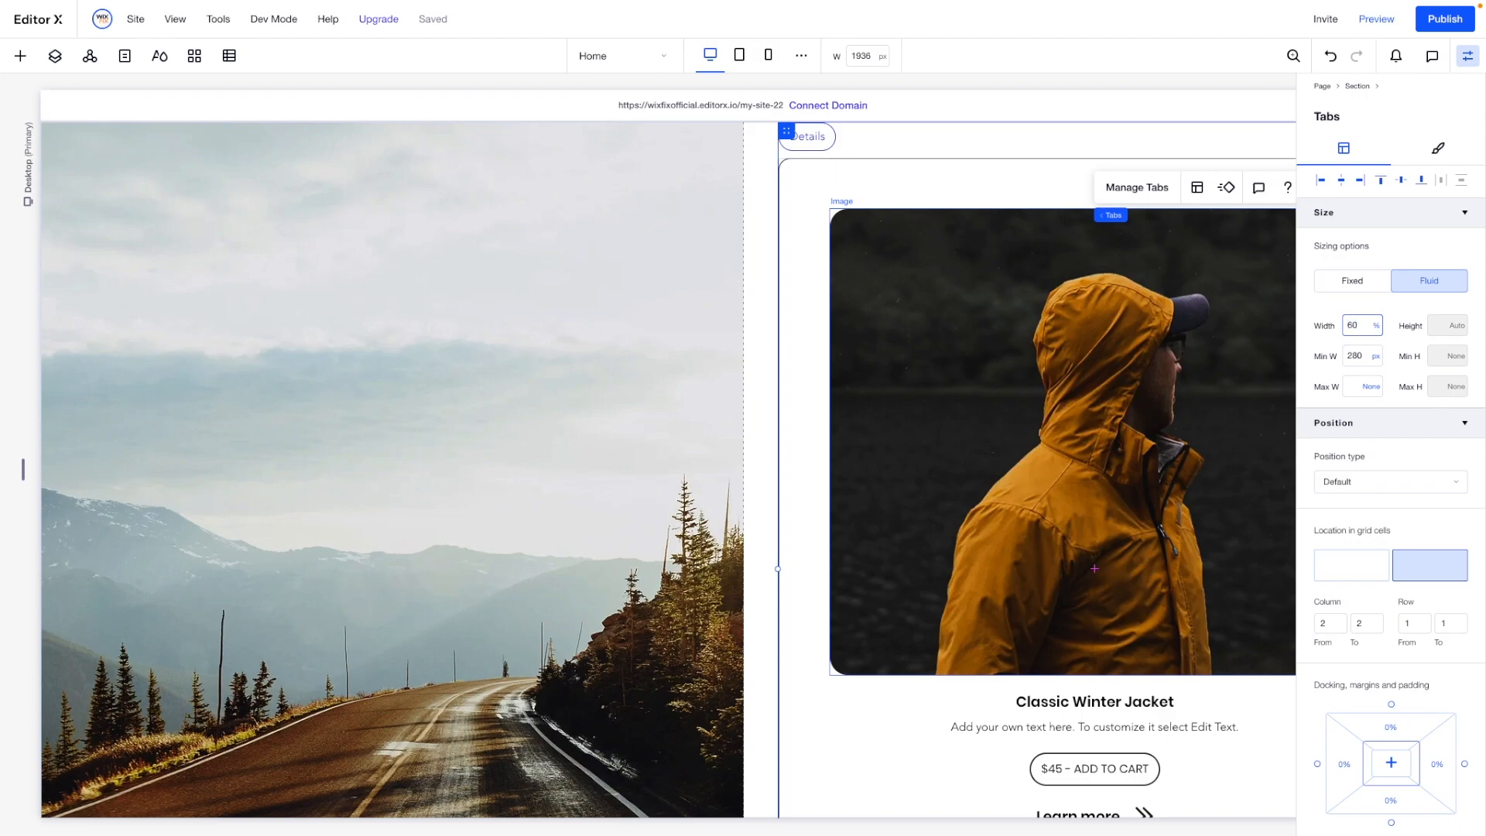
key("Return")
Set the Details tab container's minimum height to None.
scroll(910, 432, "right", 2)
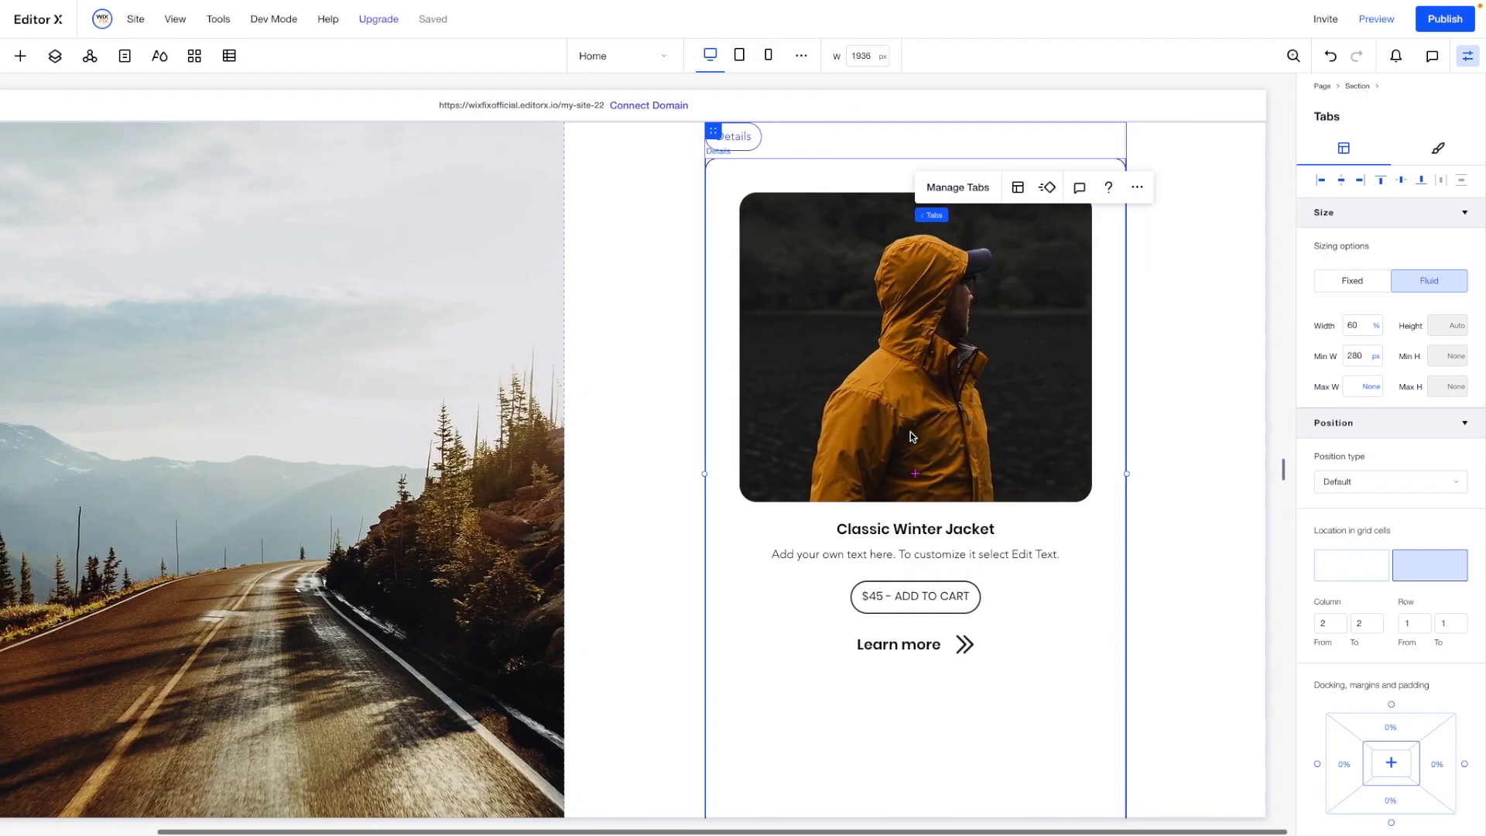
scroll(910, 432, "down", 1)
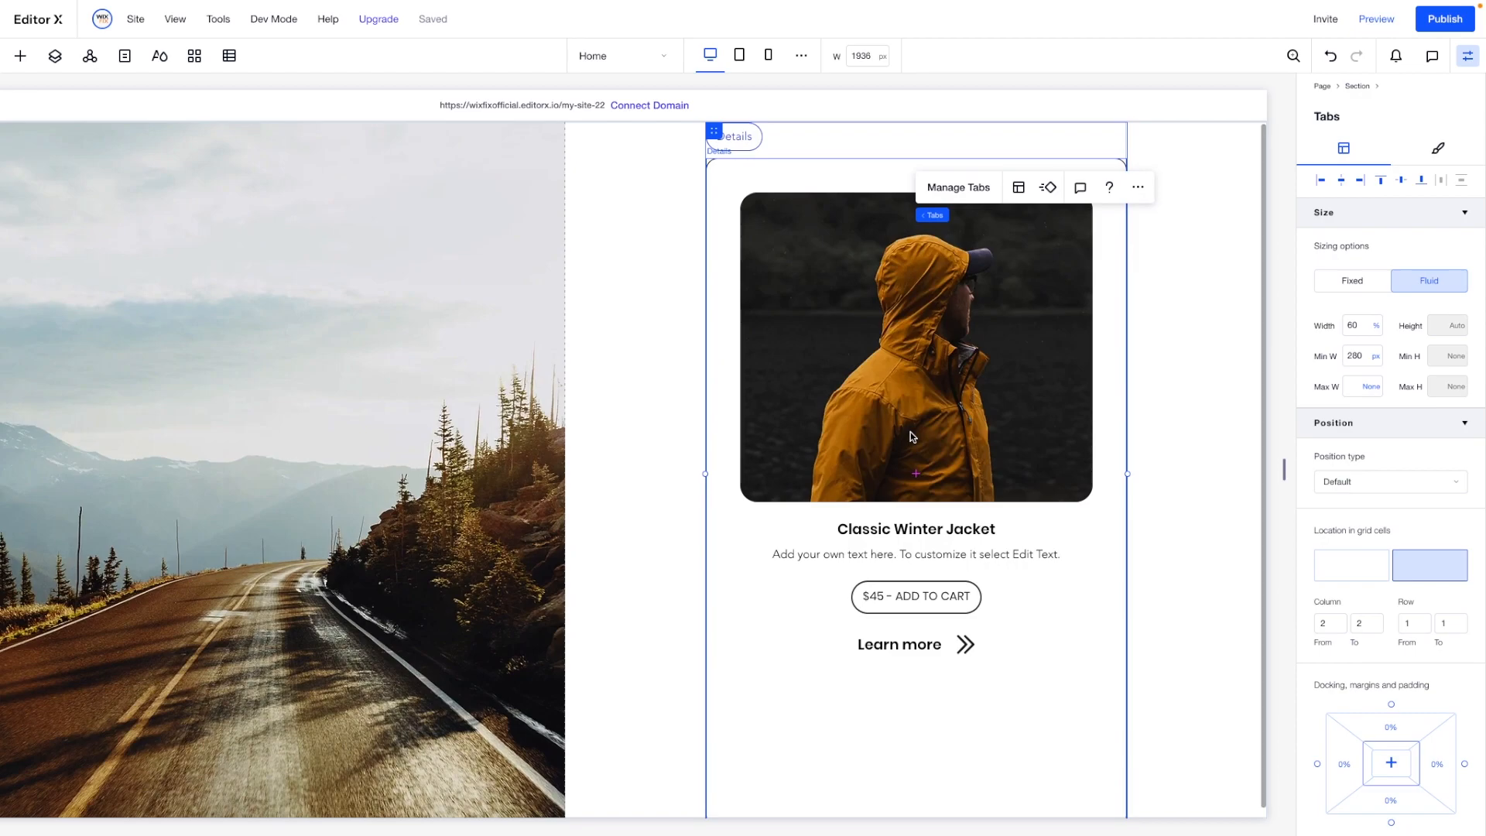
left_click(773, 739)
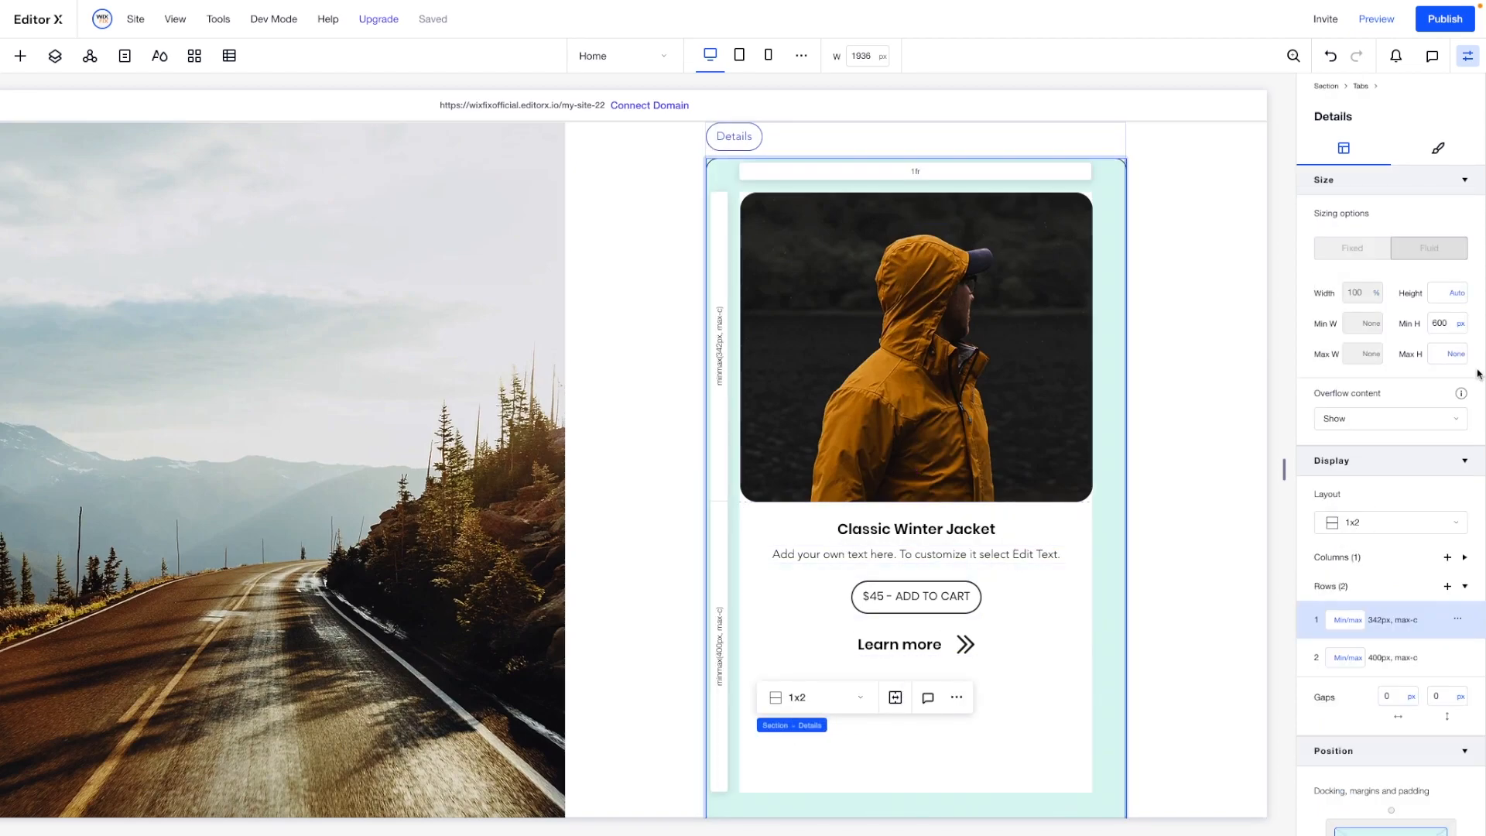
left_click(1460, 323)
left_click(1417, 306)
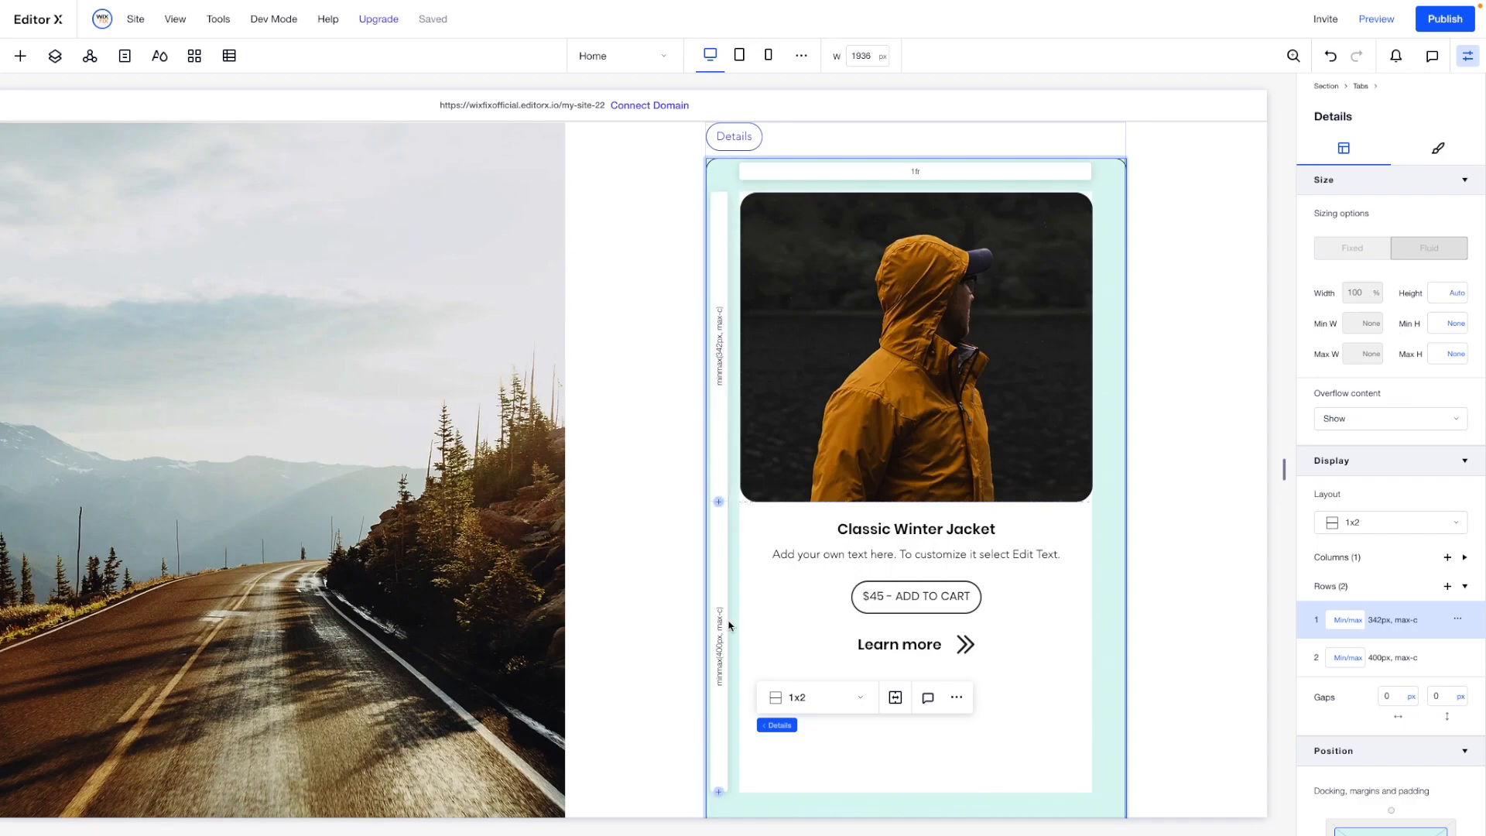
Set the height of the Details container's second row to Max content.
scroll(727, 619, "down", 1)
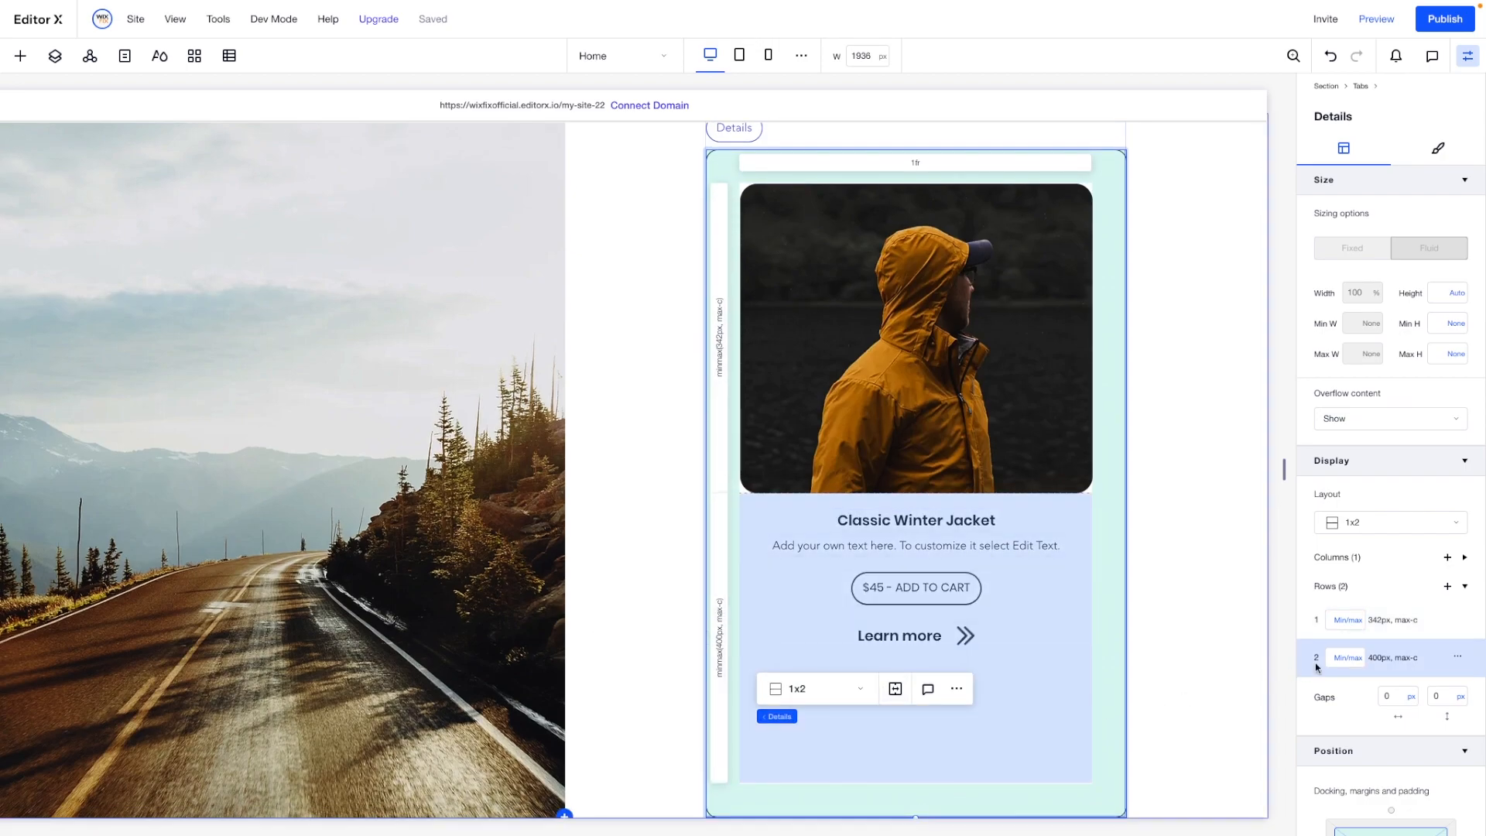
left_click(1347, 659)
left_click(1363, 608)
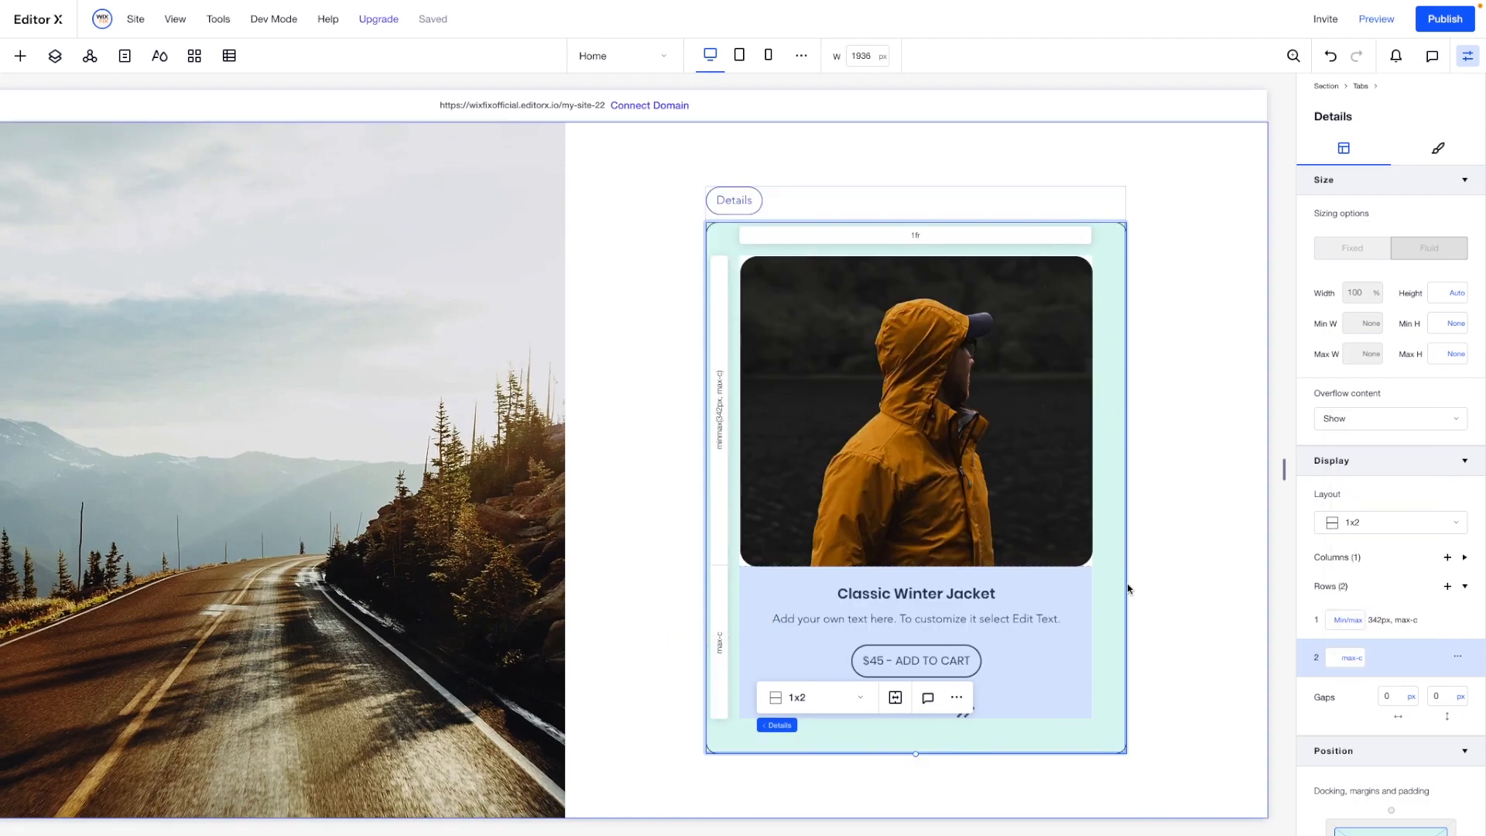
left_click(1182, 564)
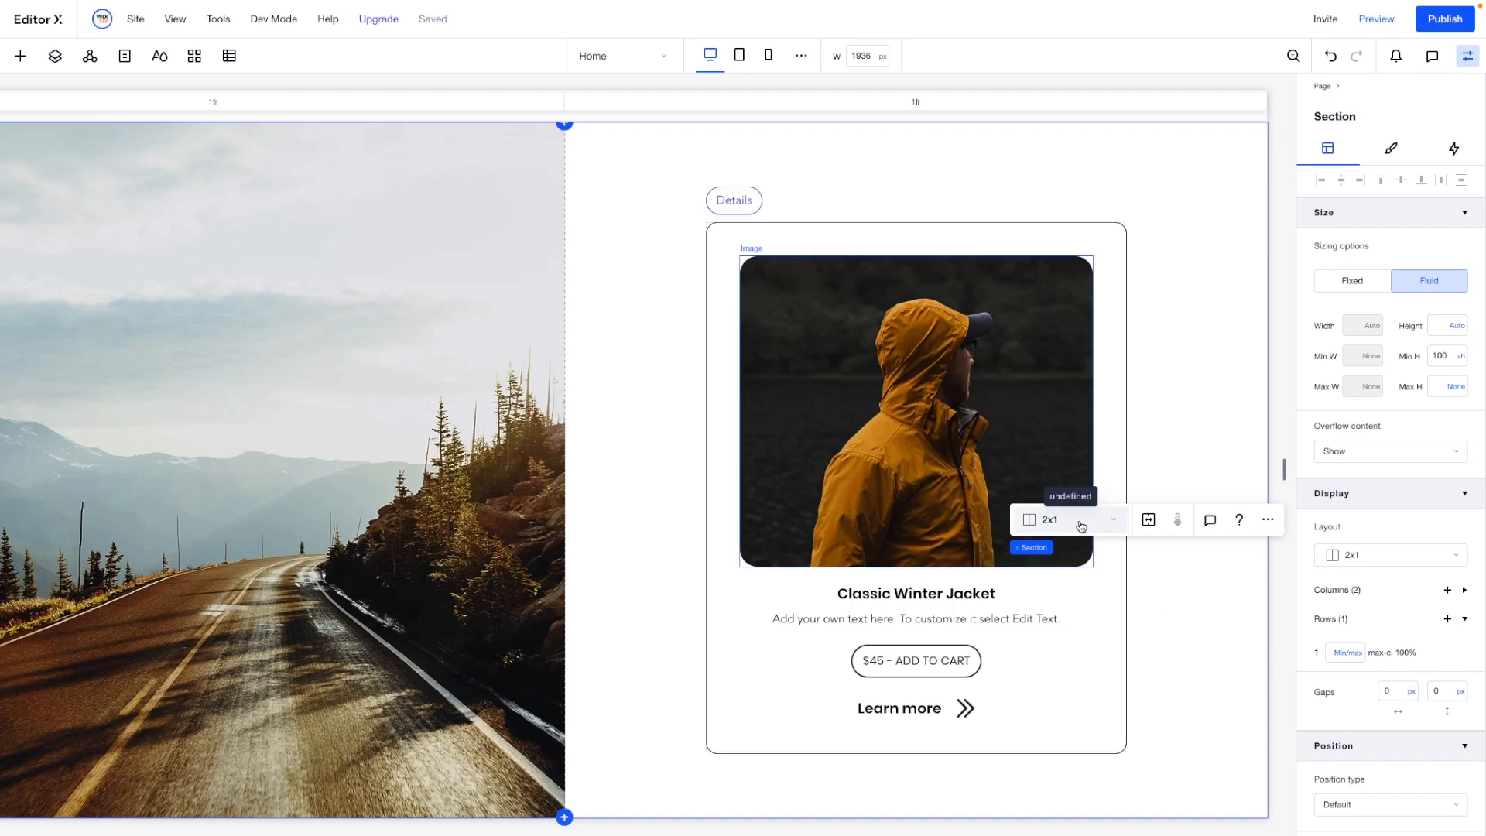
Rename the Details tab as Jacket.
left_click(770, 198)
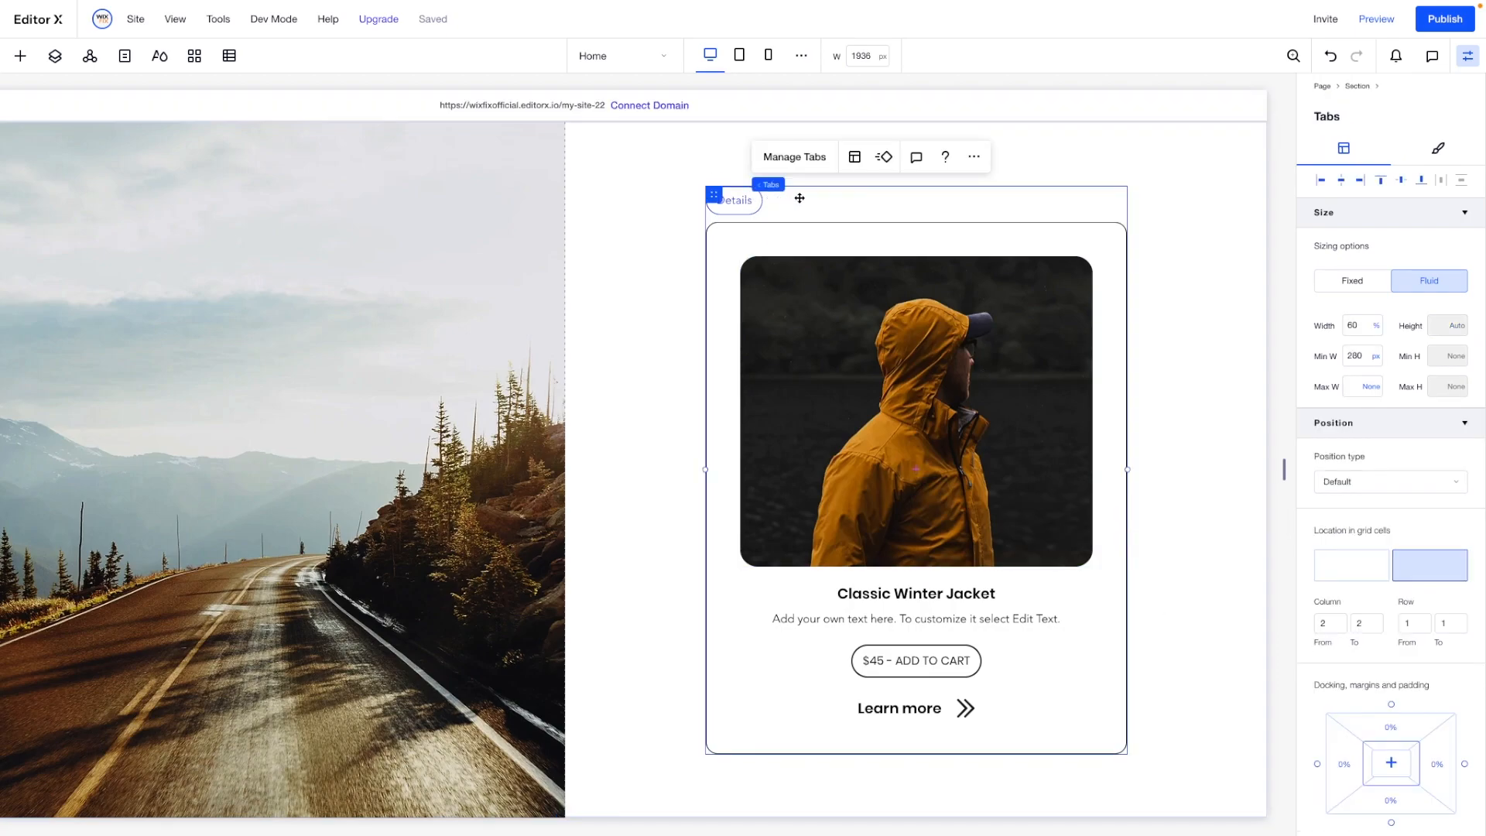
left_click(792, 156)
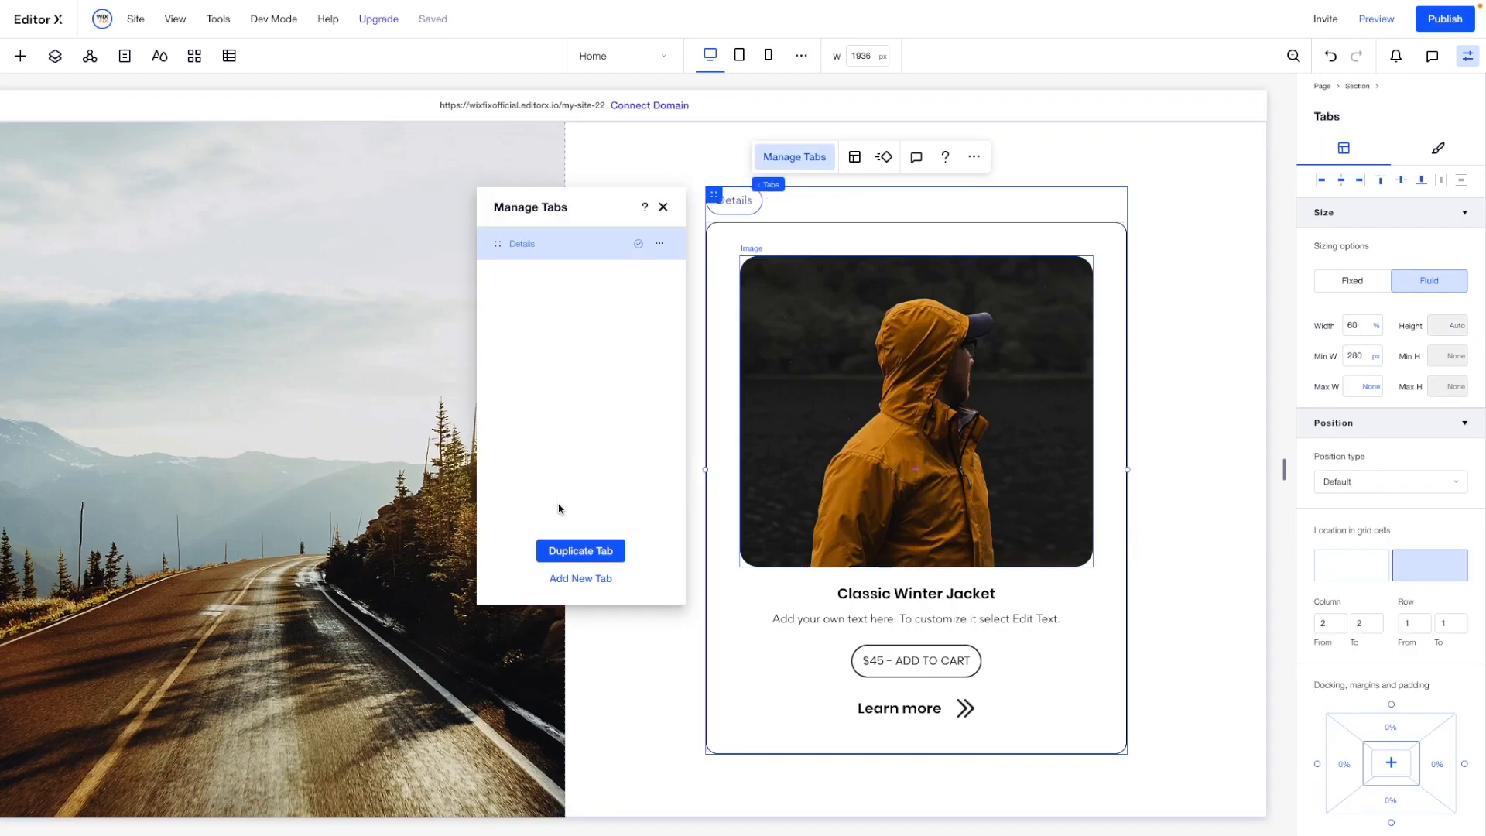
left_click(660, 241)
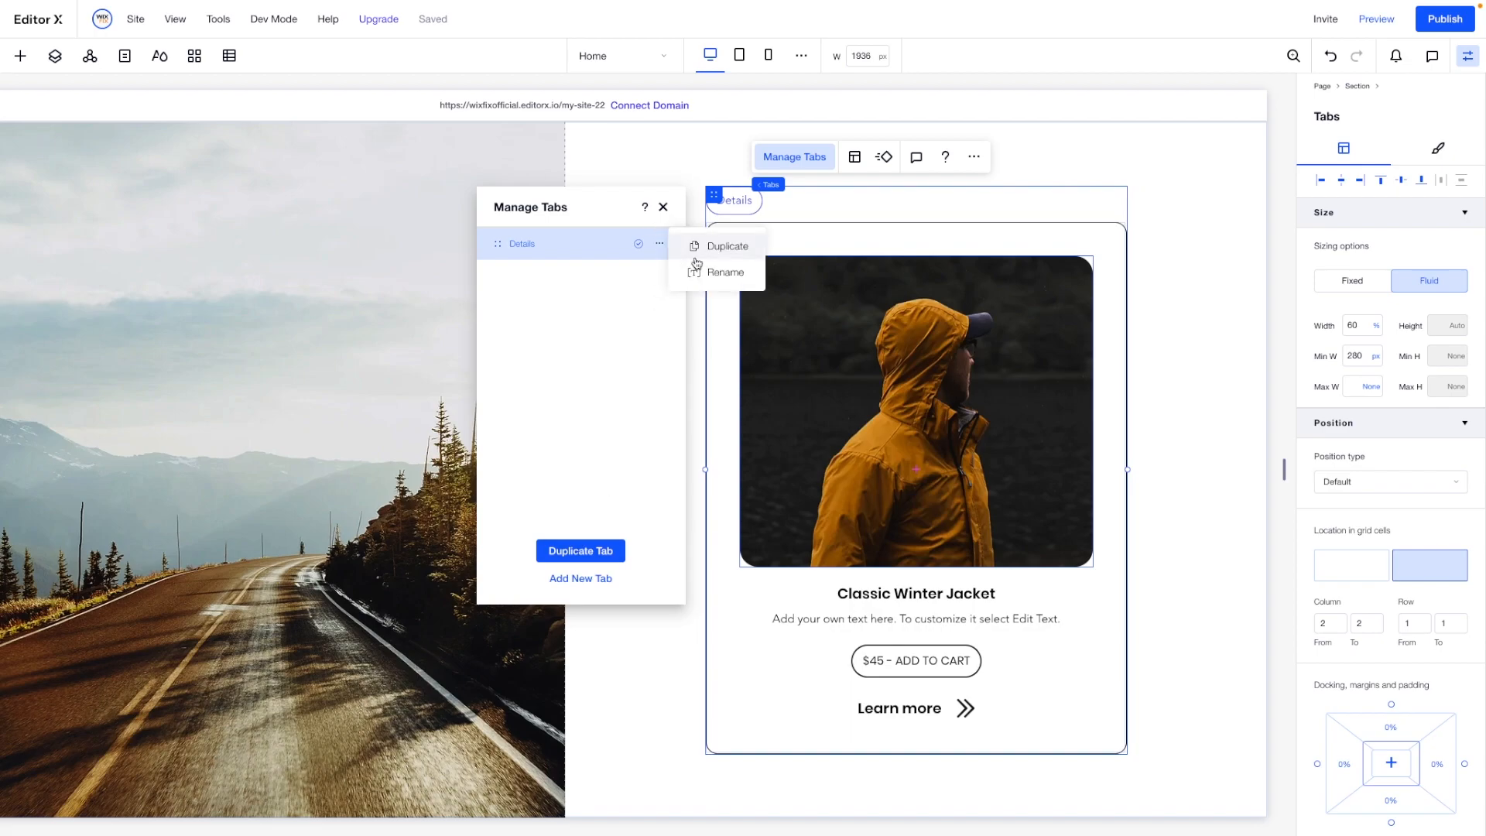
left_click(716, 271)
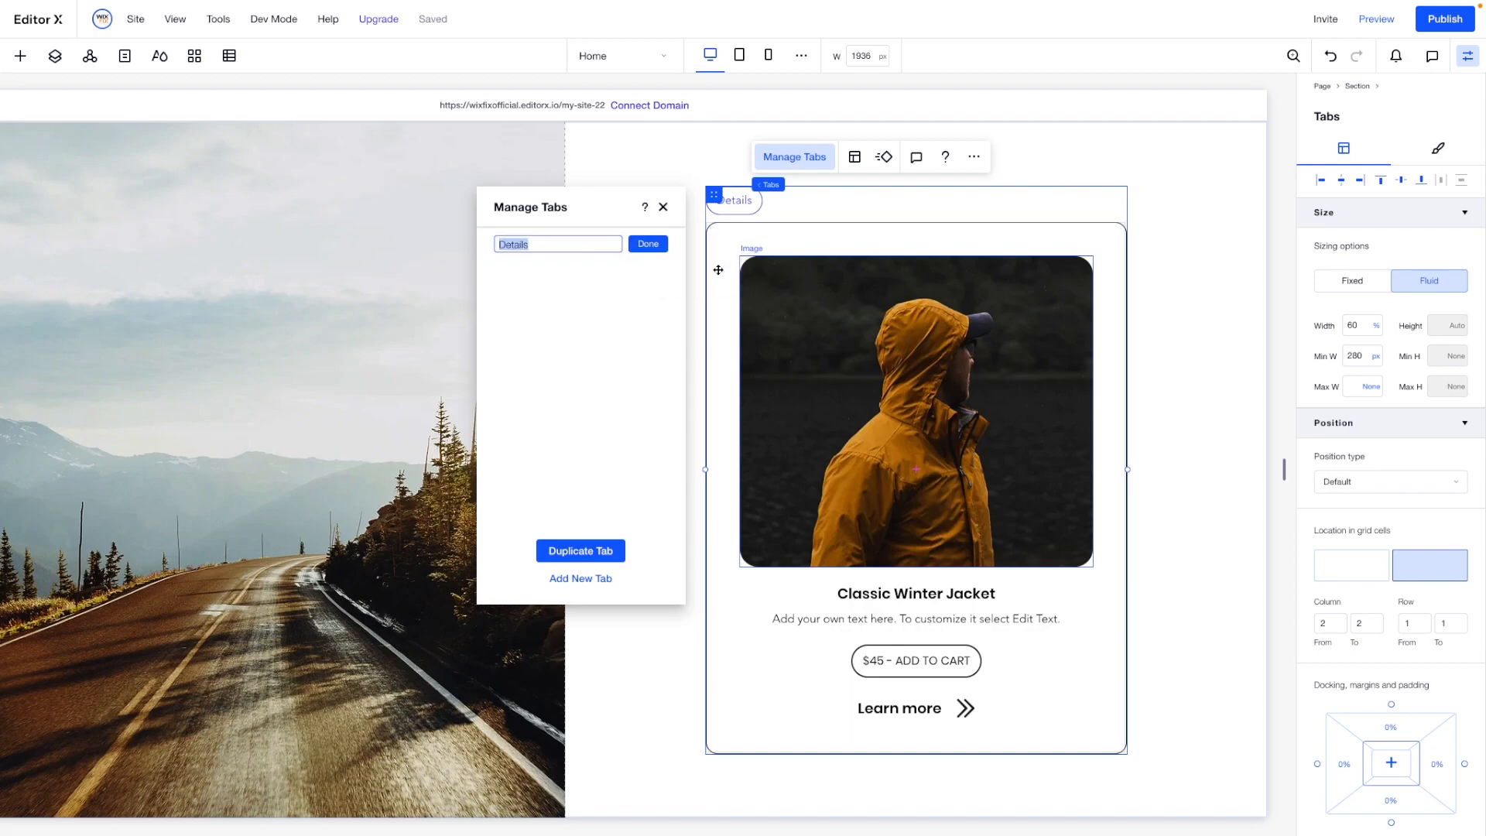
type("Jacket")
left_click(647, 244)
Duplicate the Jacket tab and its copies, deleting the surplus Copy of Jacket so that two copies remain.
left_click(657, 246)
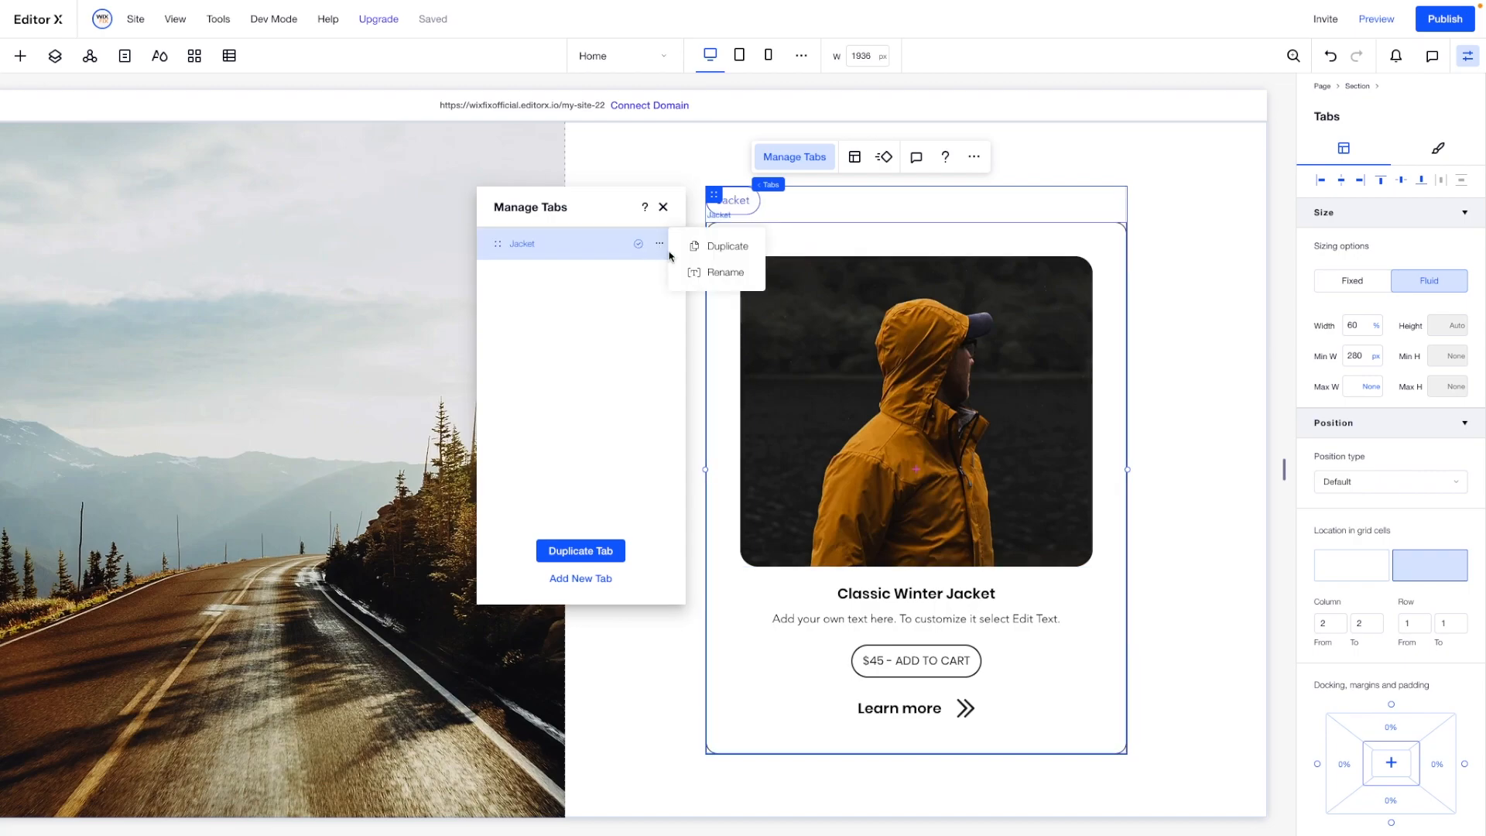
left_click(724, 247)
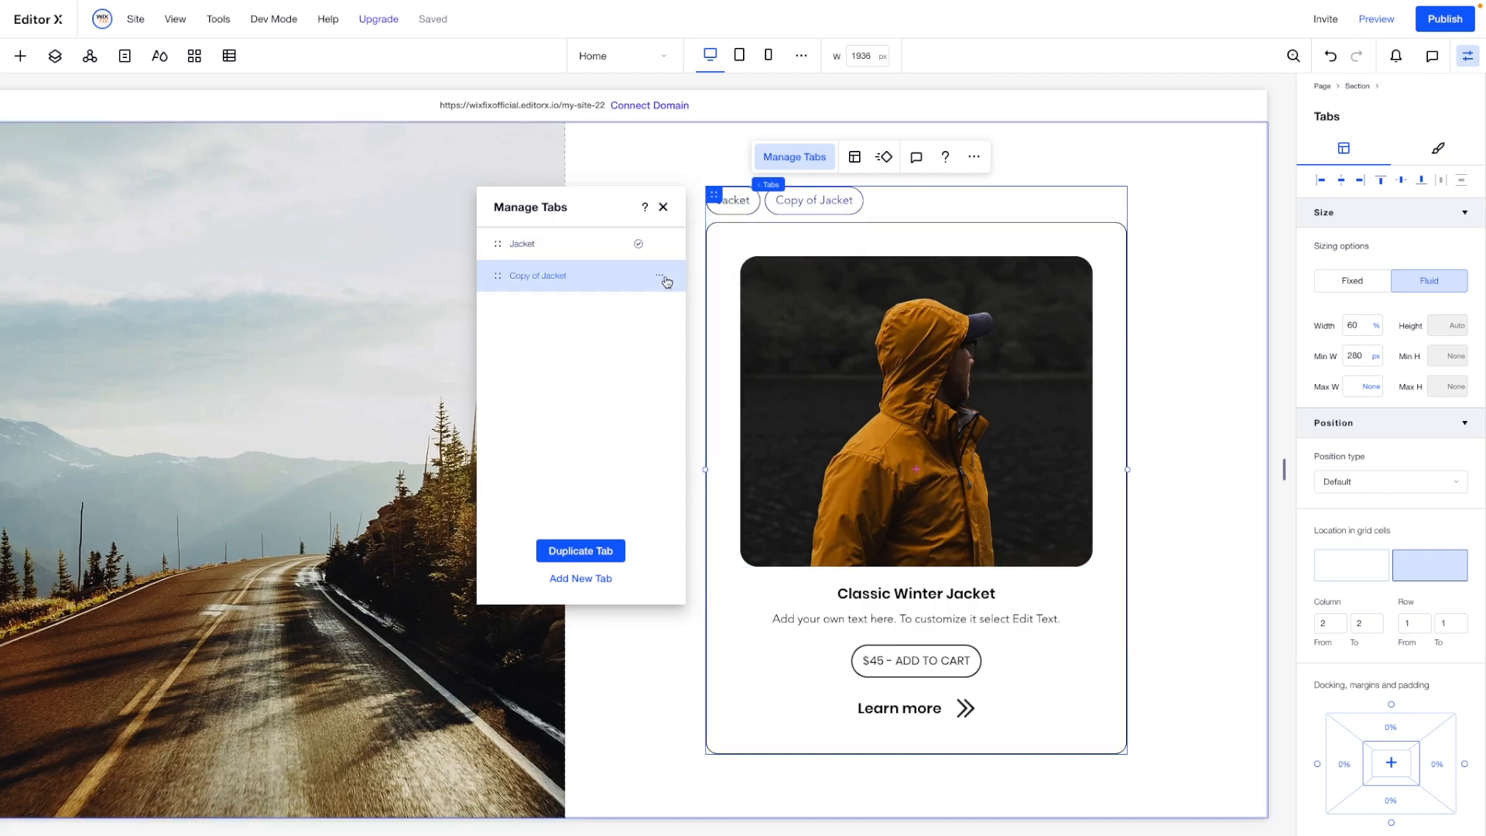
left_click(660, 276)
left_click(714, 290)
left_click(660, 307)
left_click(711, 309)
left_click(659, 276)
left_click(706, 355)
left_click(746, 242)
left_click(892, 177)
Rename the second tab, Copy of Copy of Jacket, as Hat.
left_click(659, 276)
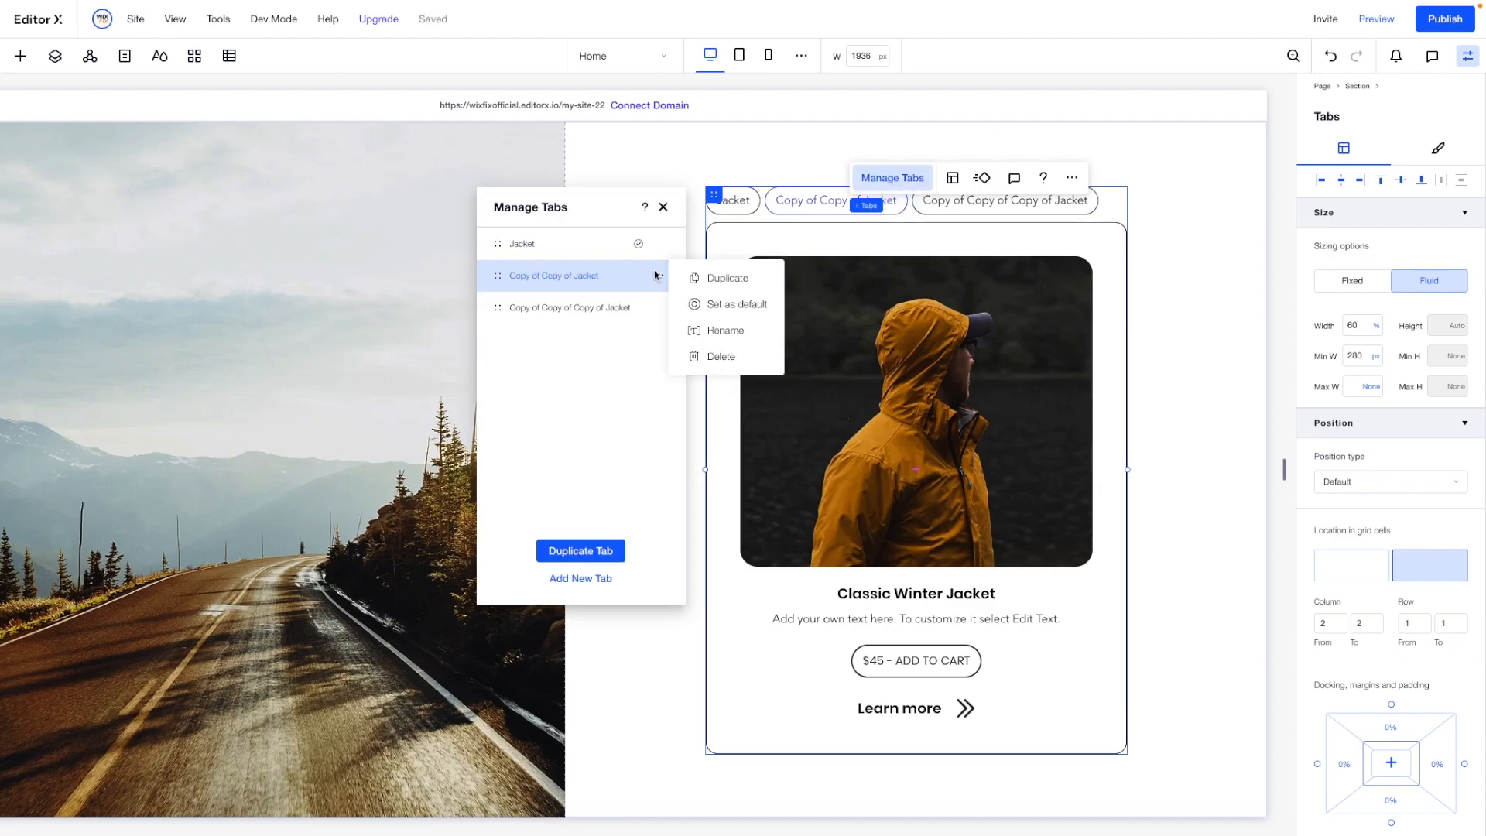
left_click(689, 328)
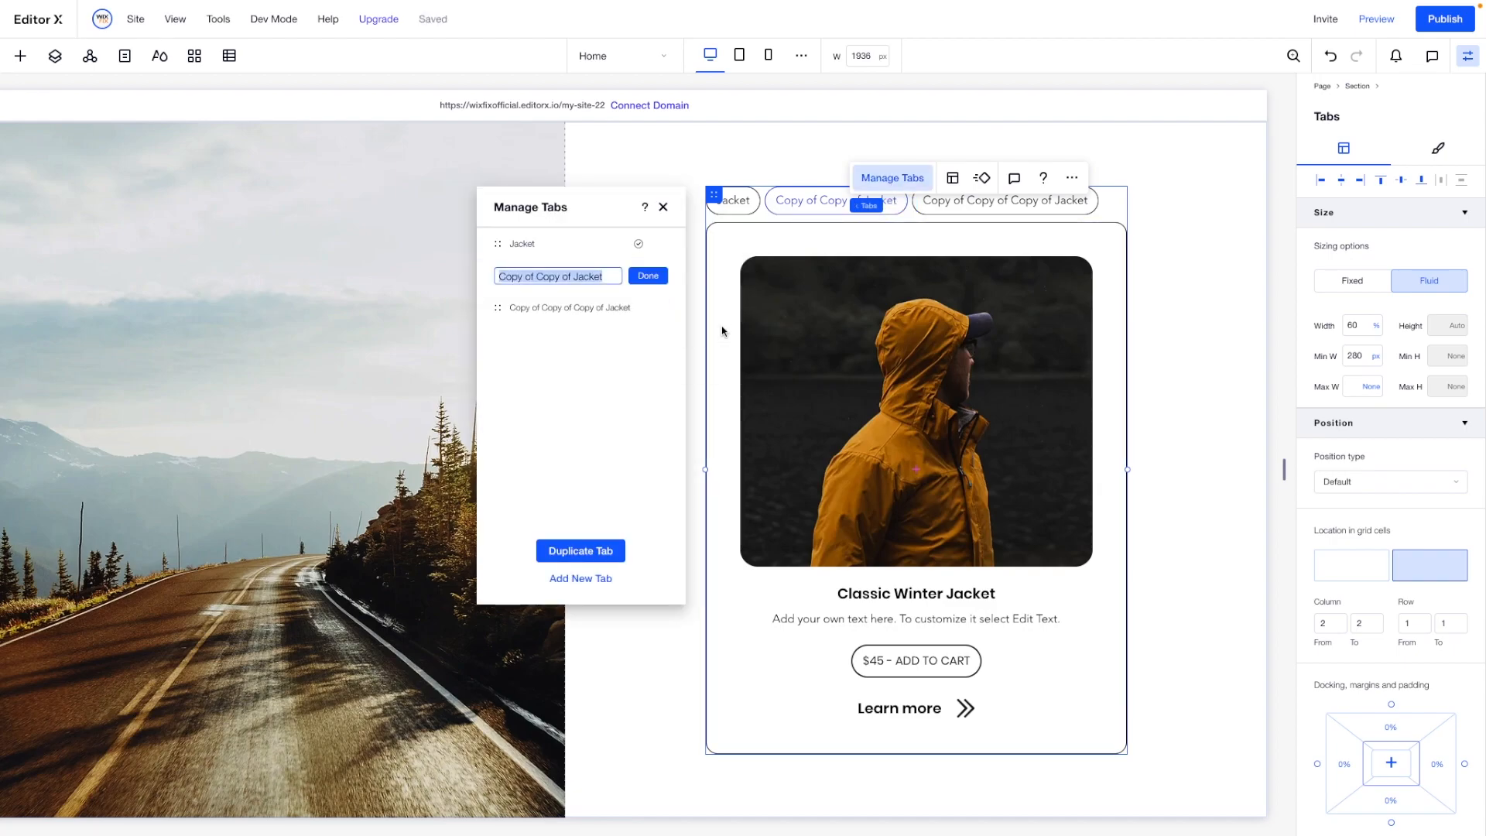
type("Hat")
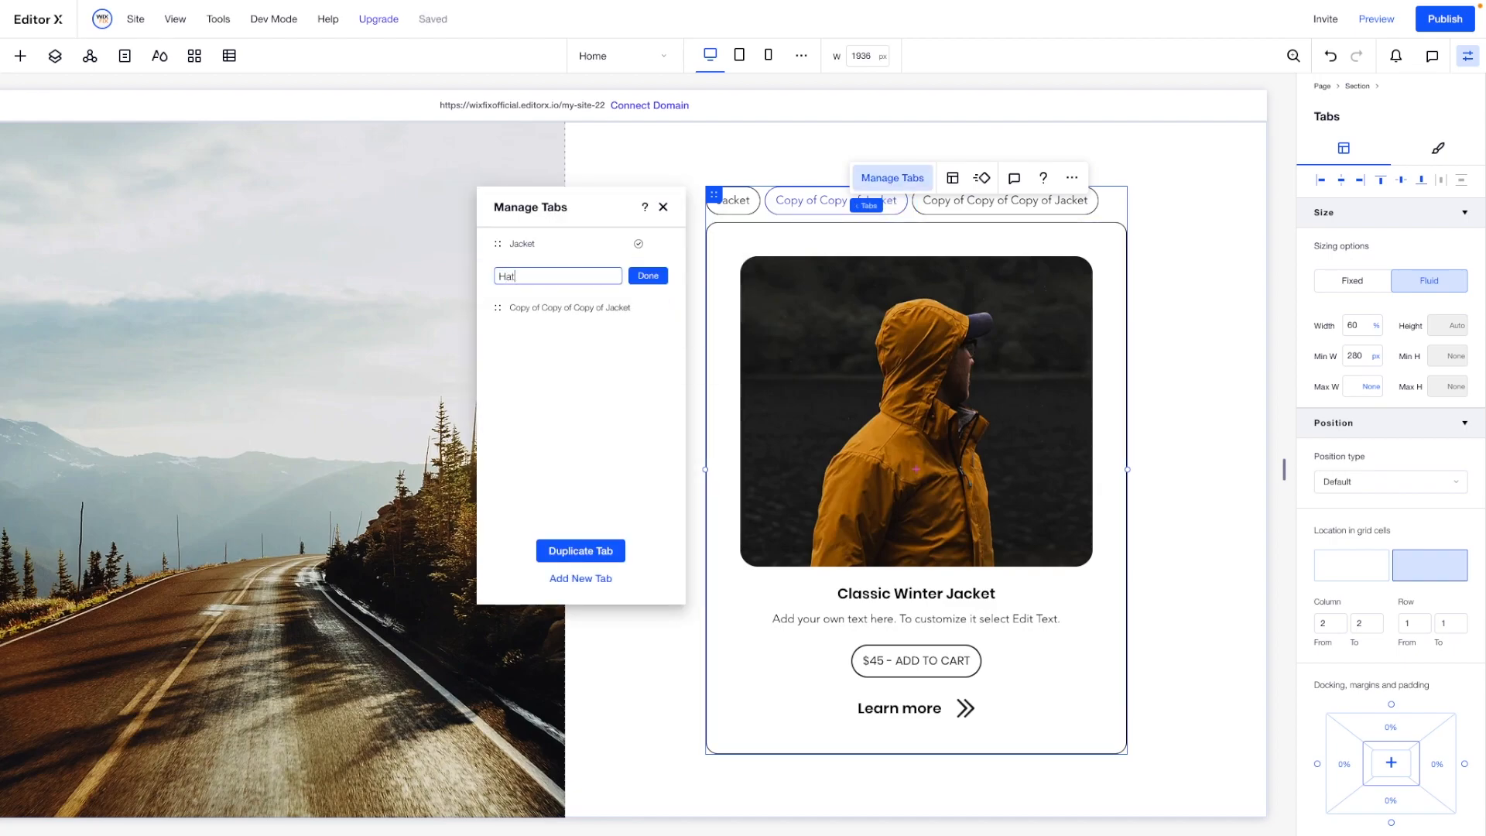
left_click(649, 276)
Rename the third tab, Copy of Copy of Copy of Jacket, as Shoes.
left_click(659, 310)
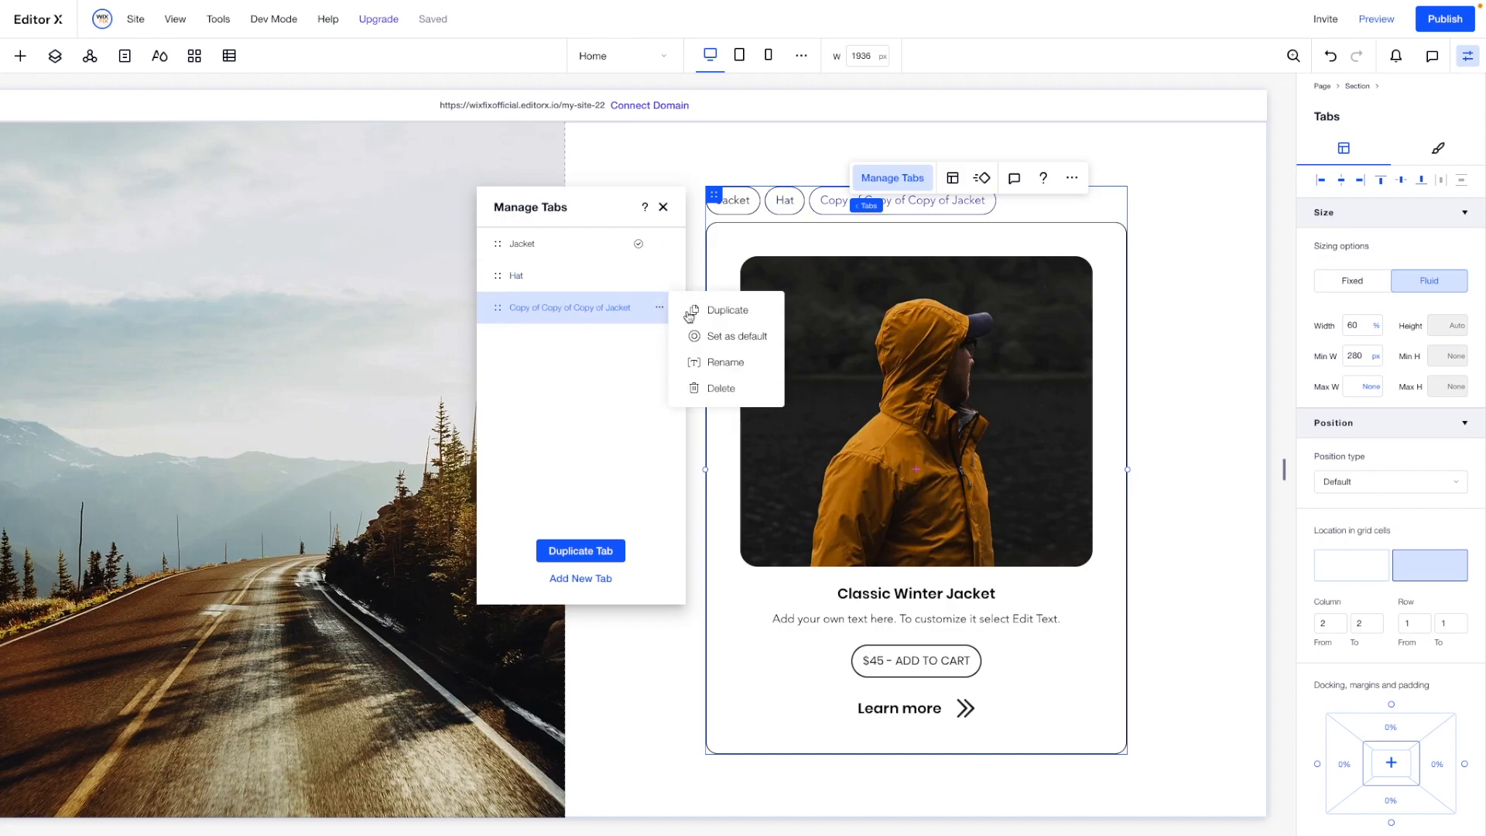
left_click(739, 357)
type("C")
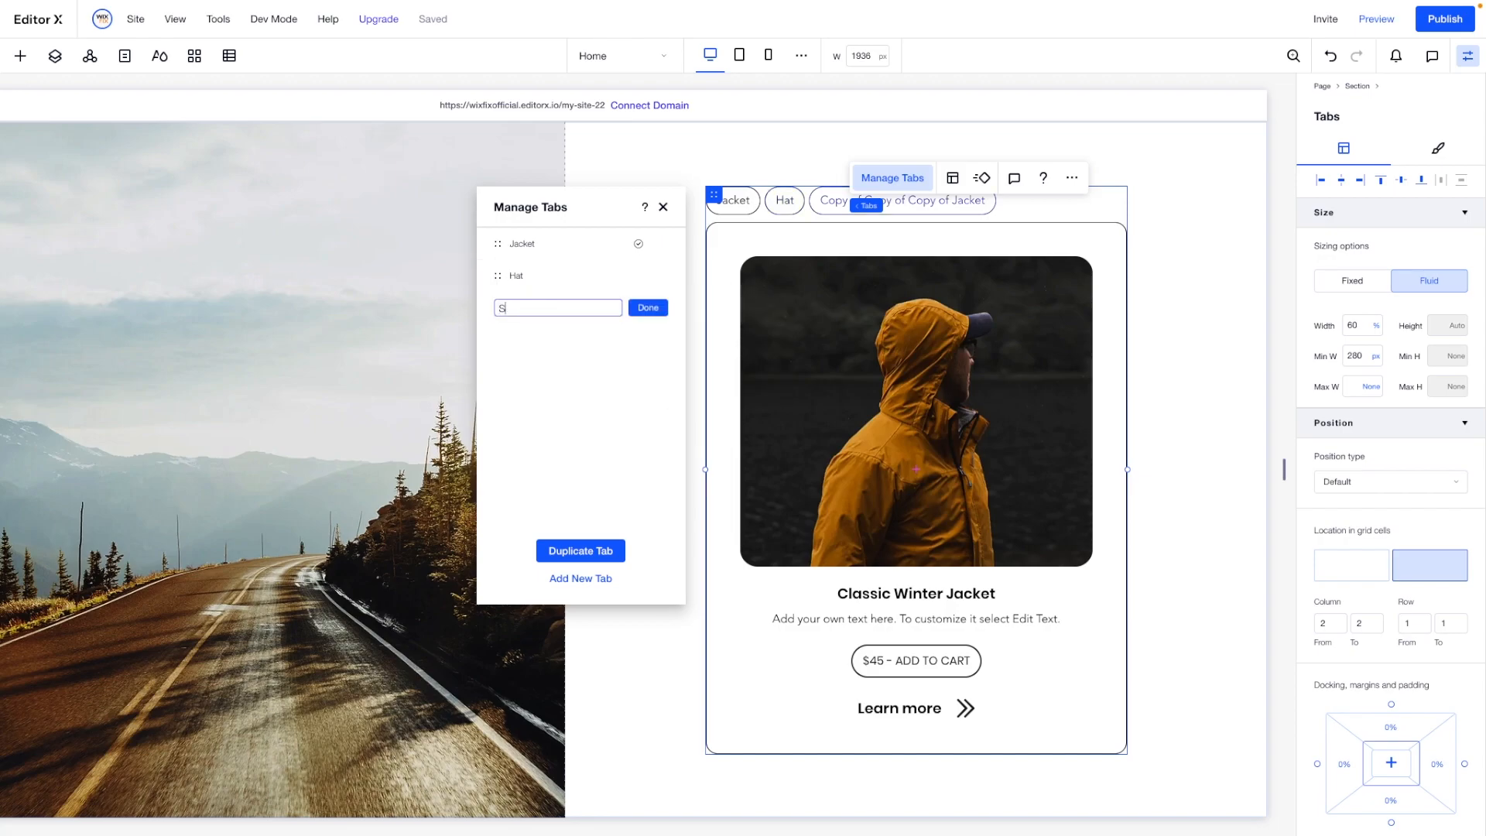
type("hoes")
key("Return")
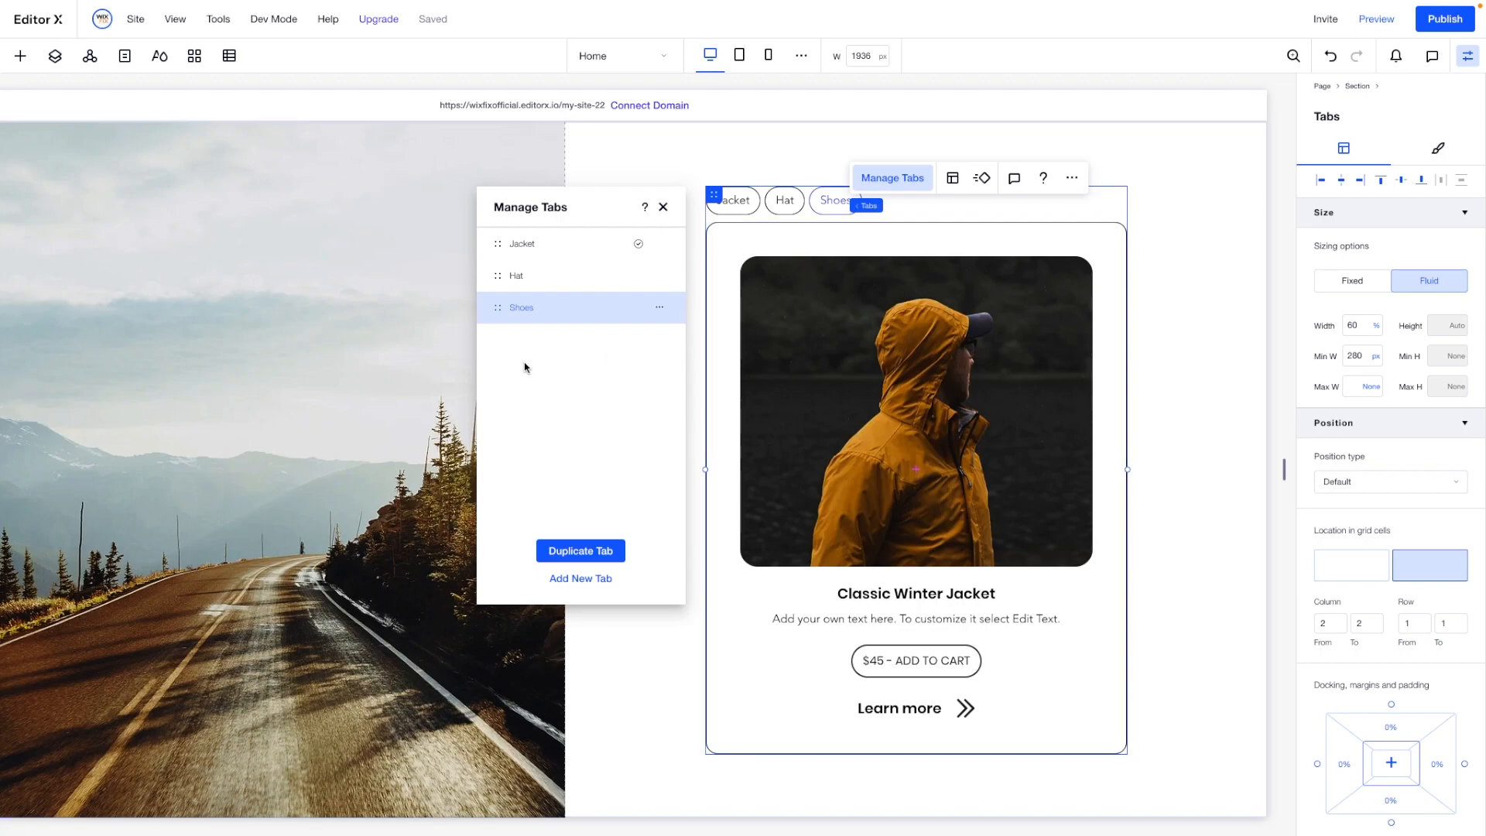
Replace the Hat tab's jacket image with an Unsplash photo of a palm tree cap, searching for "hat".
left_click(527, 283)
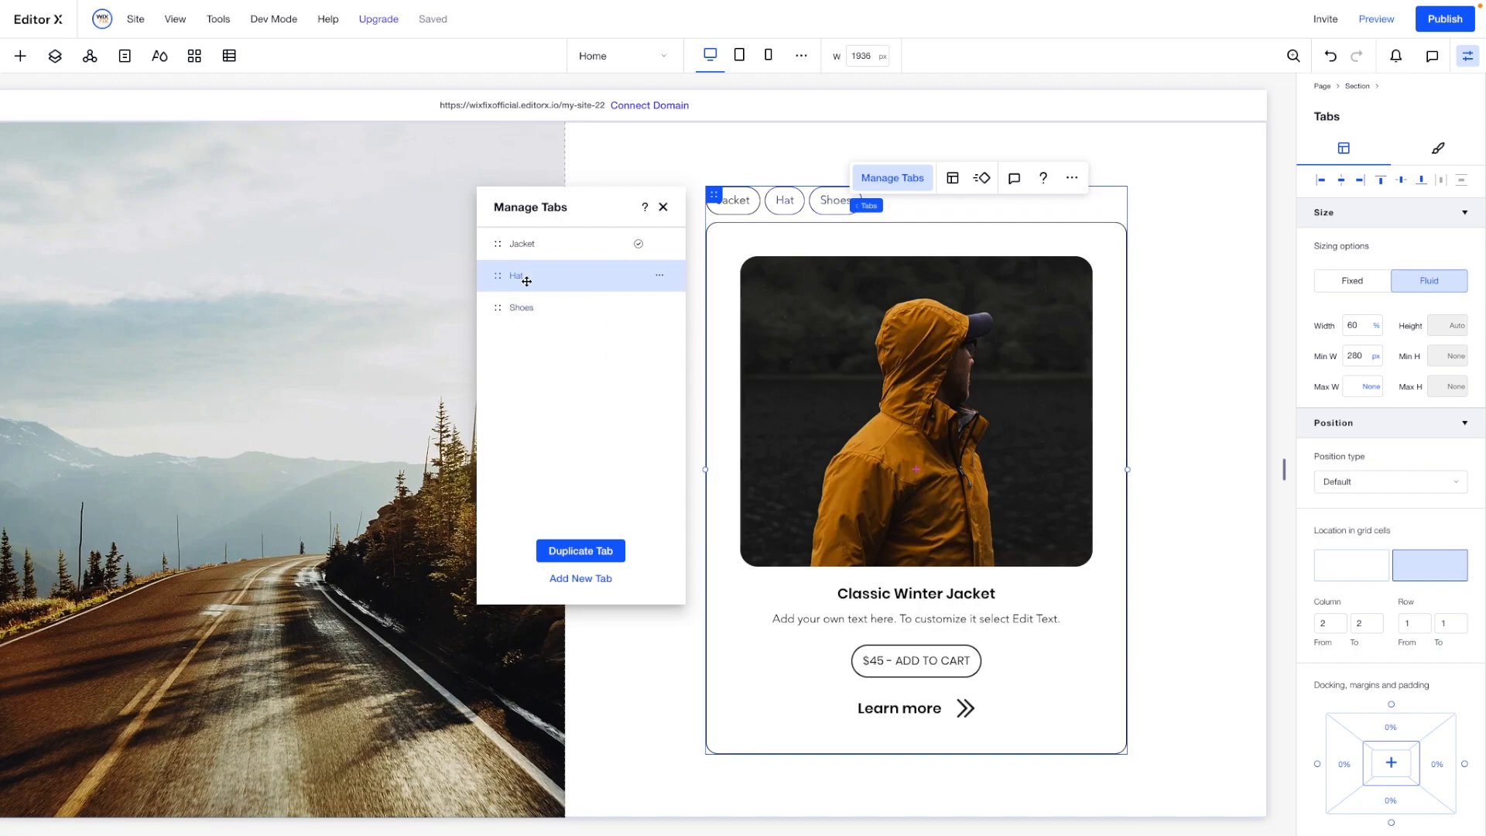
left_click(864, 351)
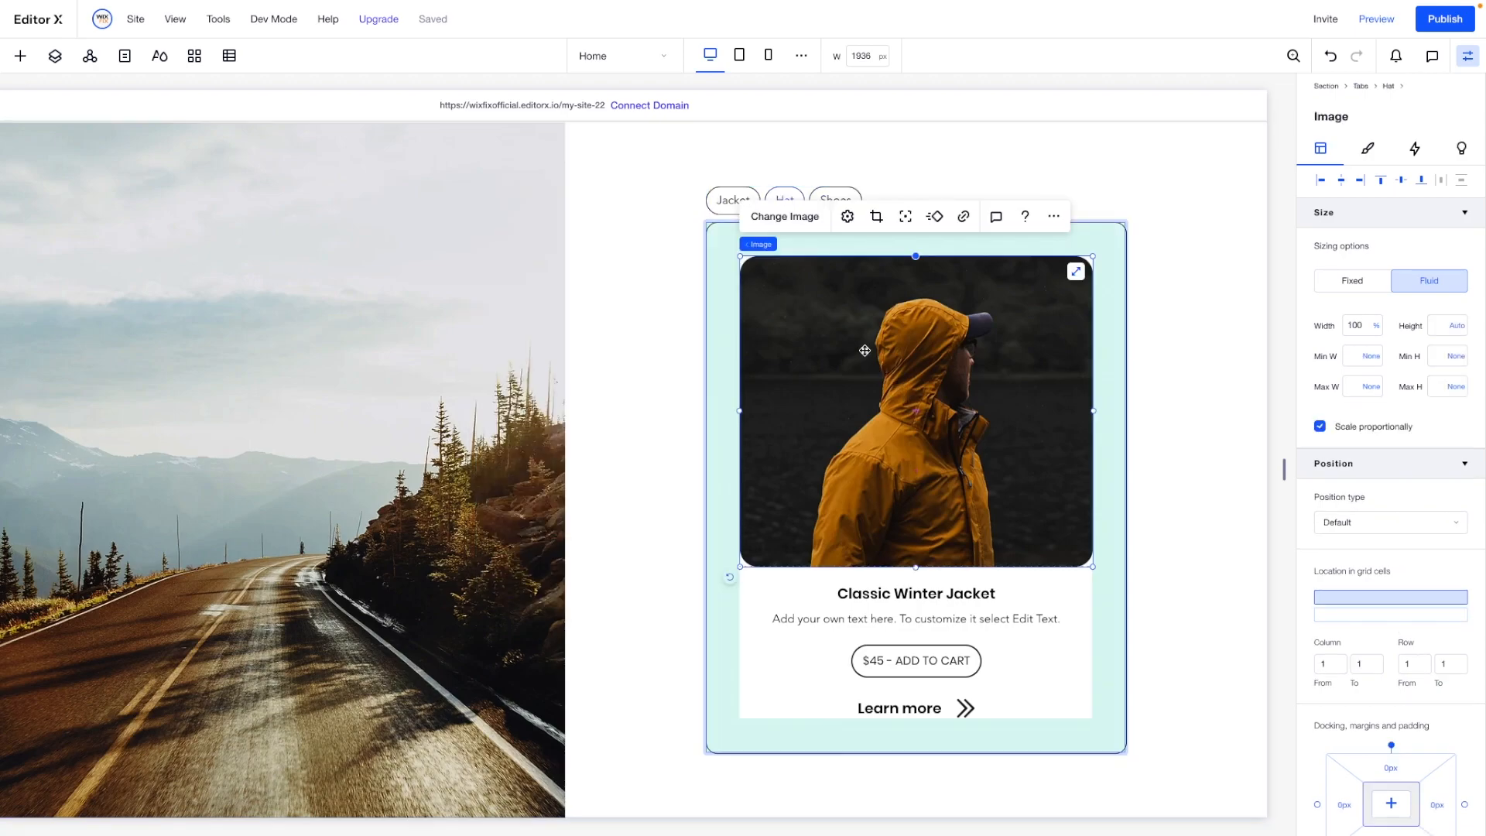
left_click(790, 216)
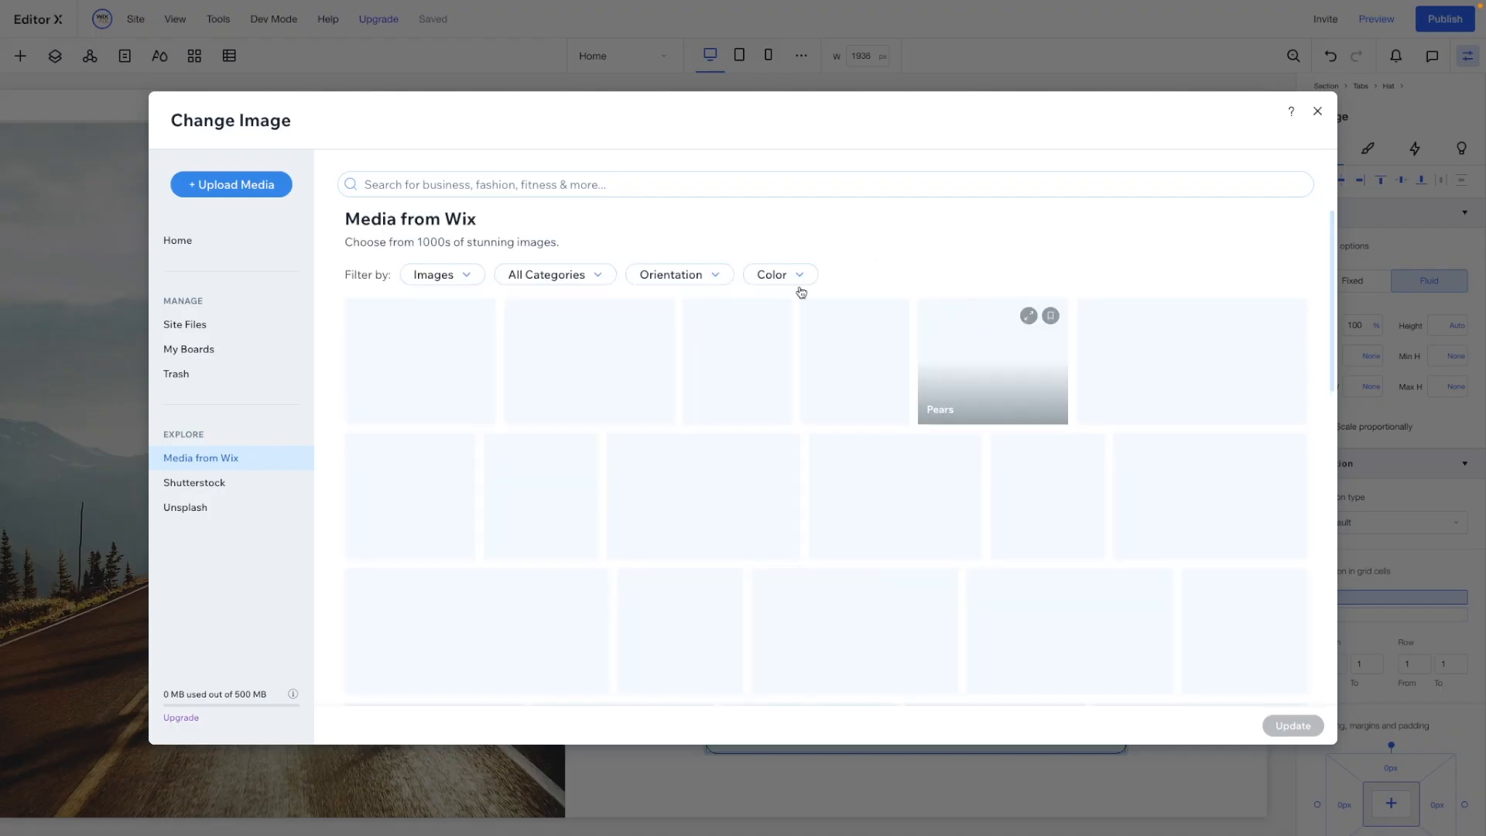
left_click(432, 178)
type("h")
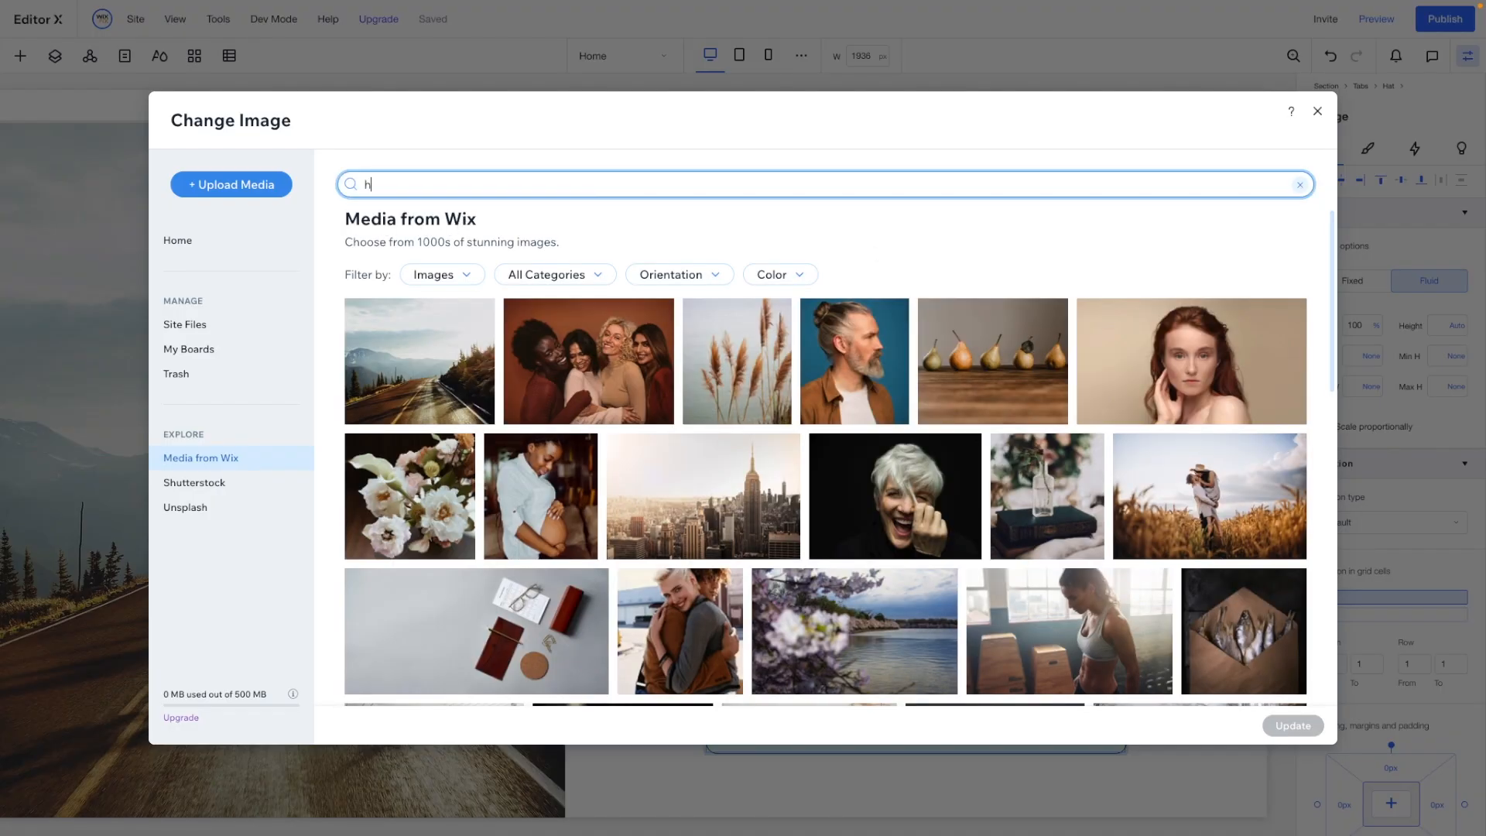
type("at")
key("Return")
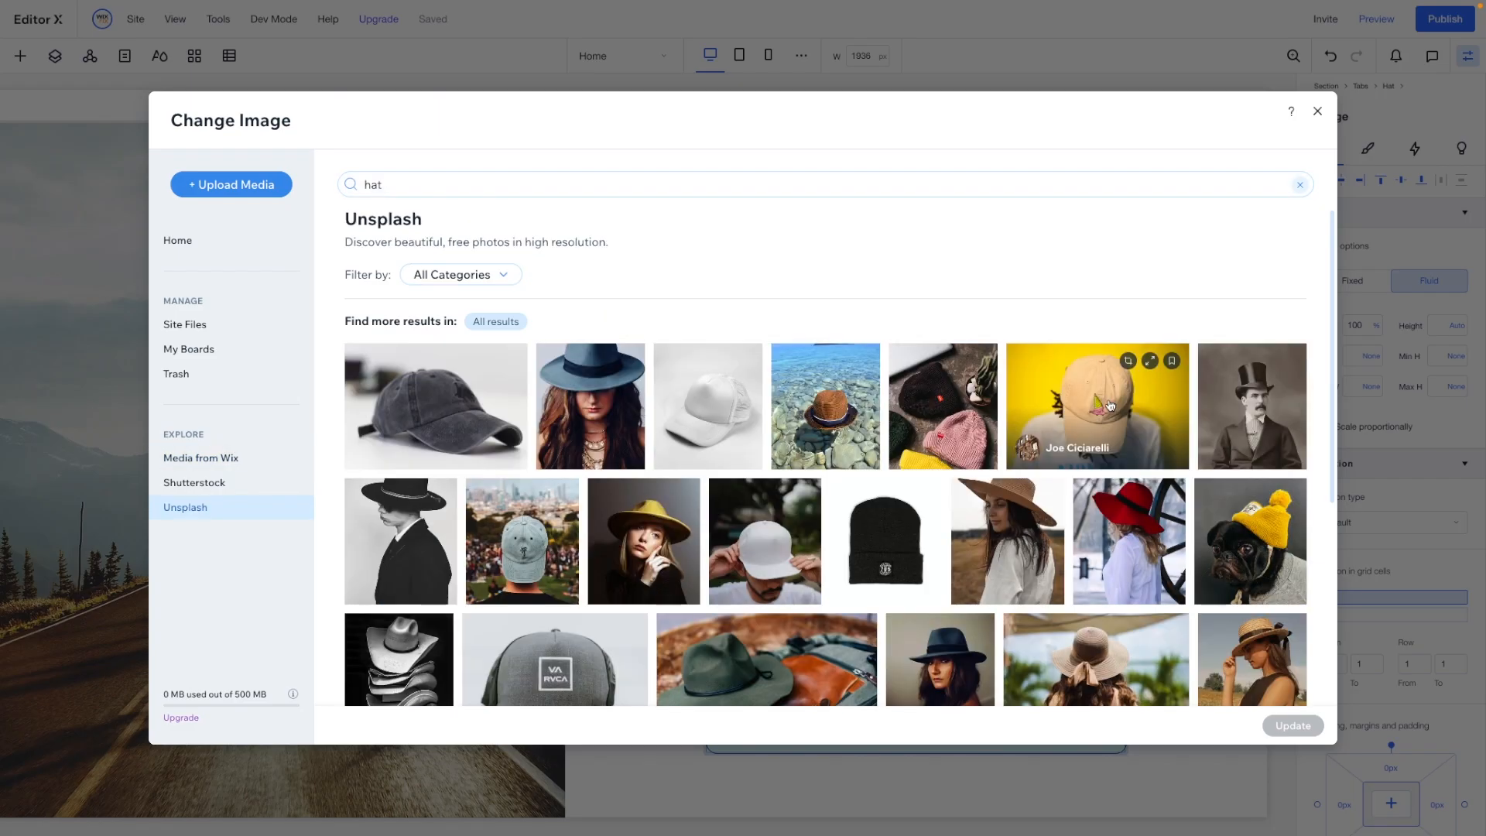
left_click(523, 560)
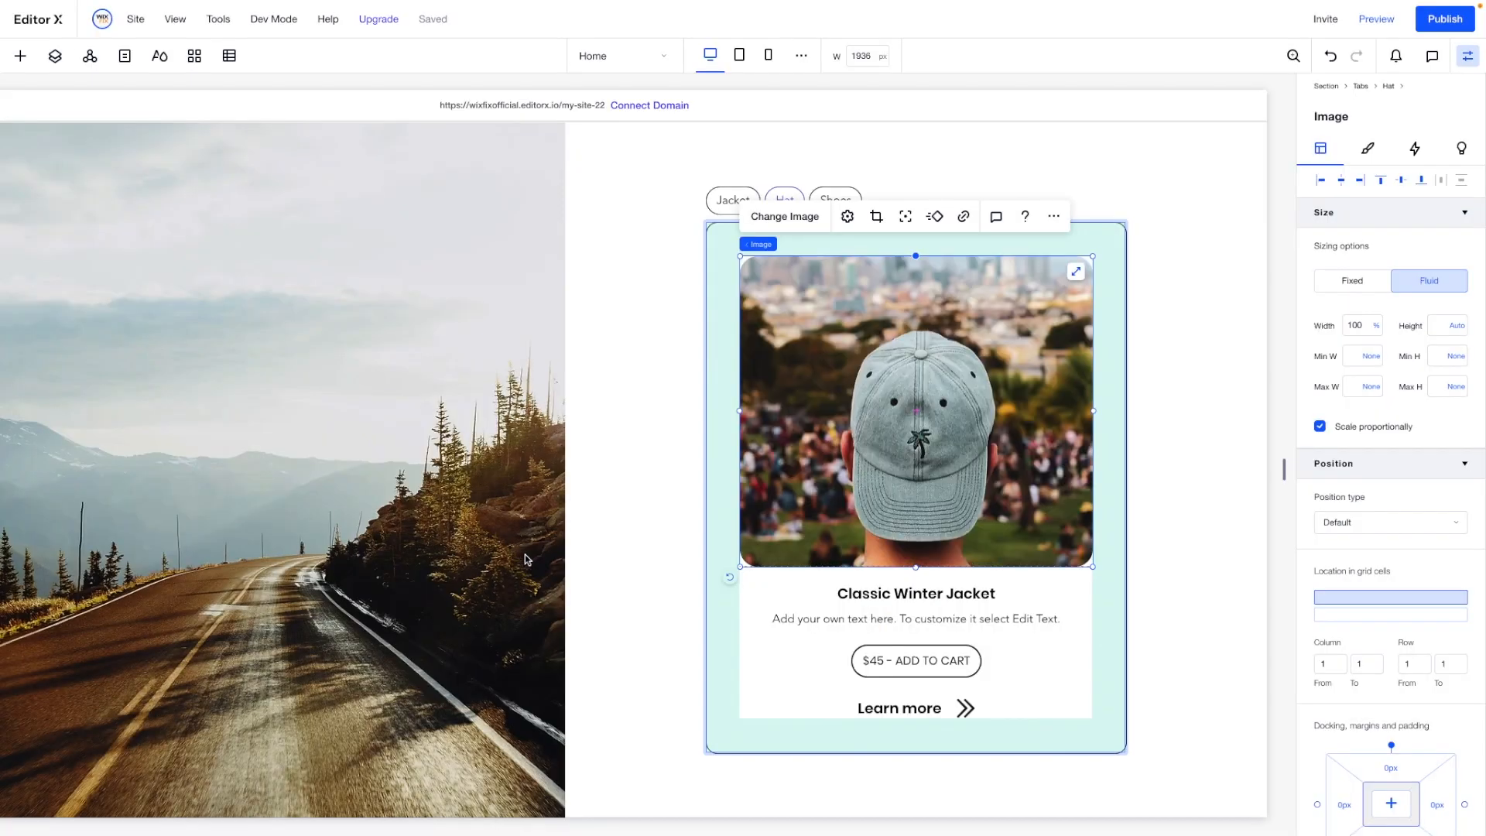
Change the Hat tab's product title to "Palm Tree Hat".
double_click(904, 598)
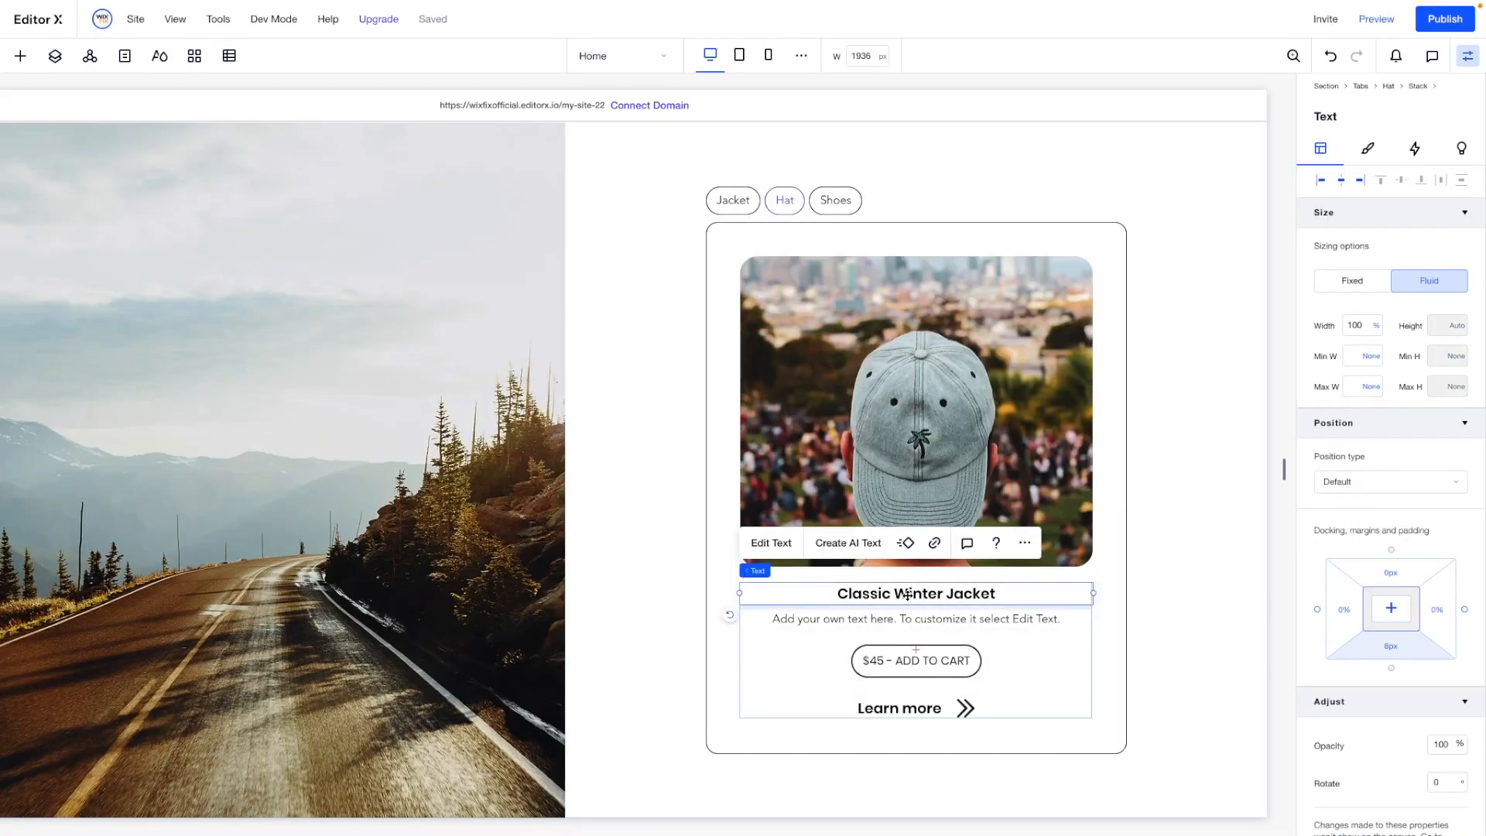
double_click(915, 595)
left_click_drag(1003, 594, 834, 593)
type("Palm Tree Hat")
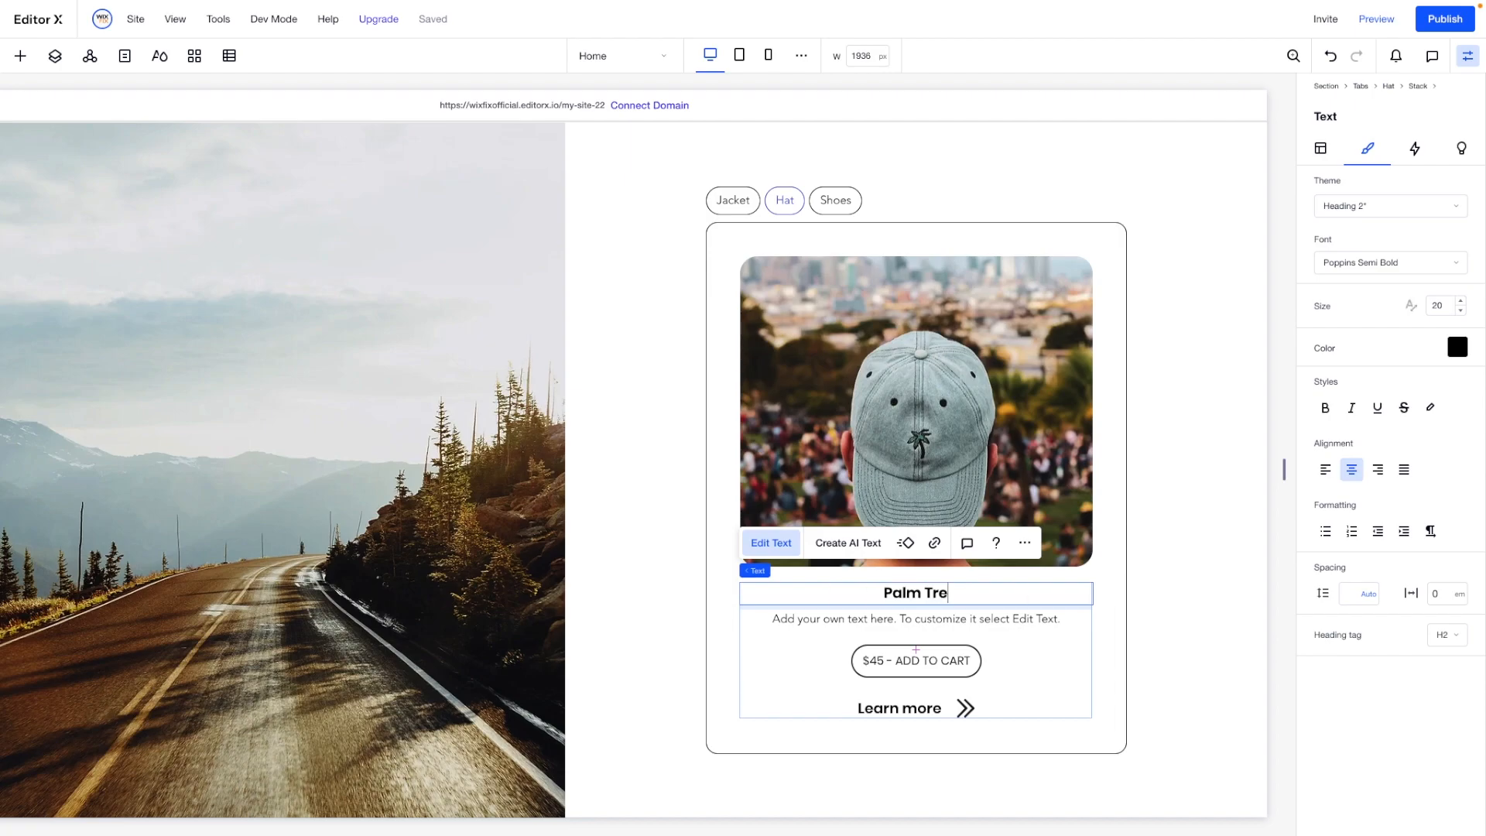
Change the Hat tab's cart button text to "$25 - ADD TO CART".
left_click(895, 654)
left_click(890, 604)
triple_click(1042, 721)
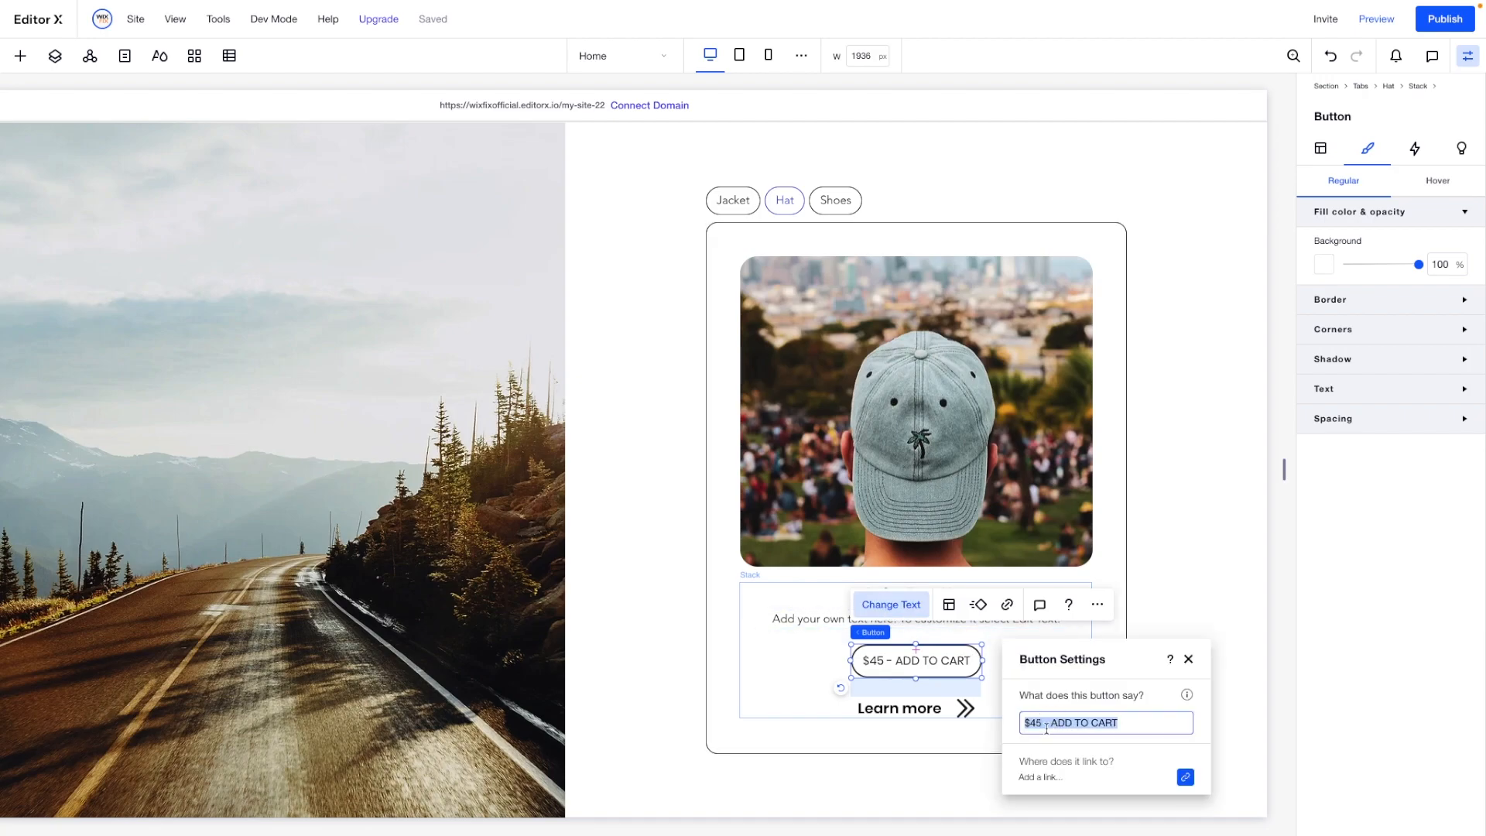
left_click(1039, 723)
key("BackSpace")
key("BackSpace")
type("25")
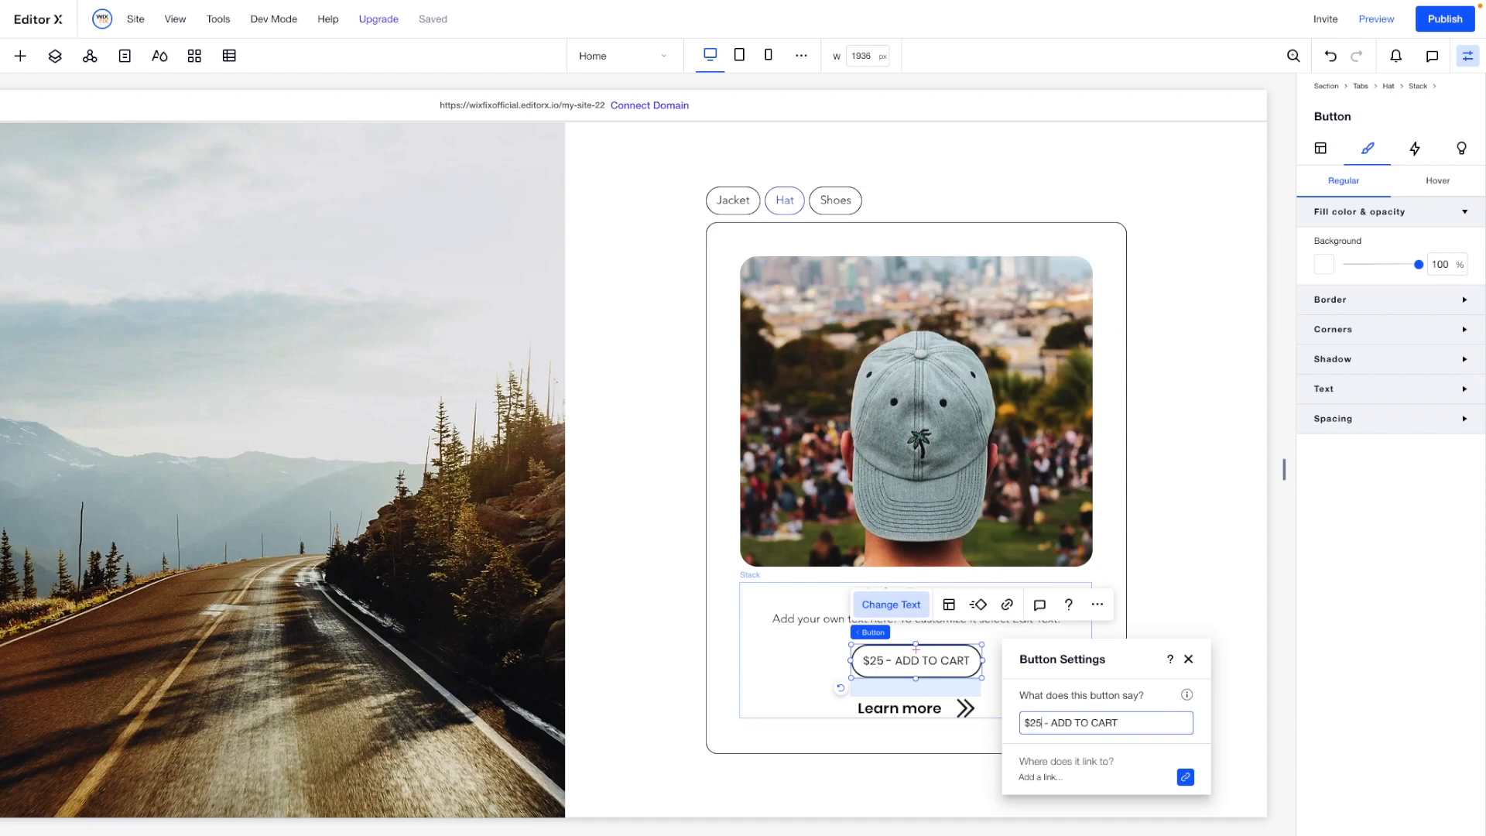
left_click(1210, 521)
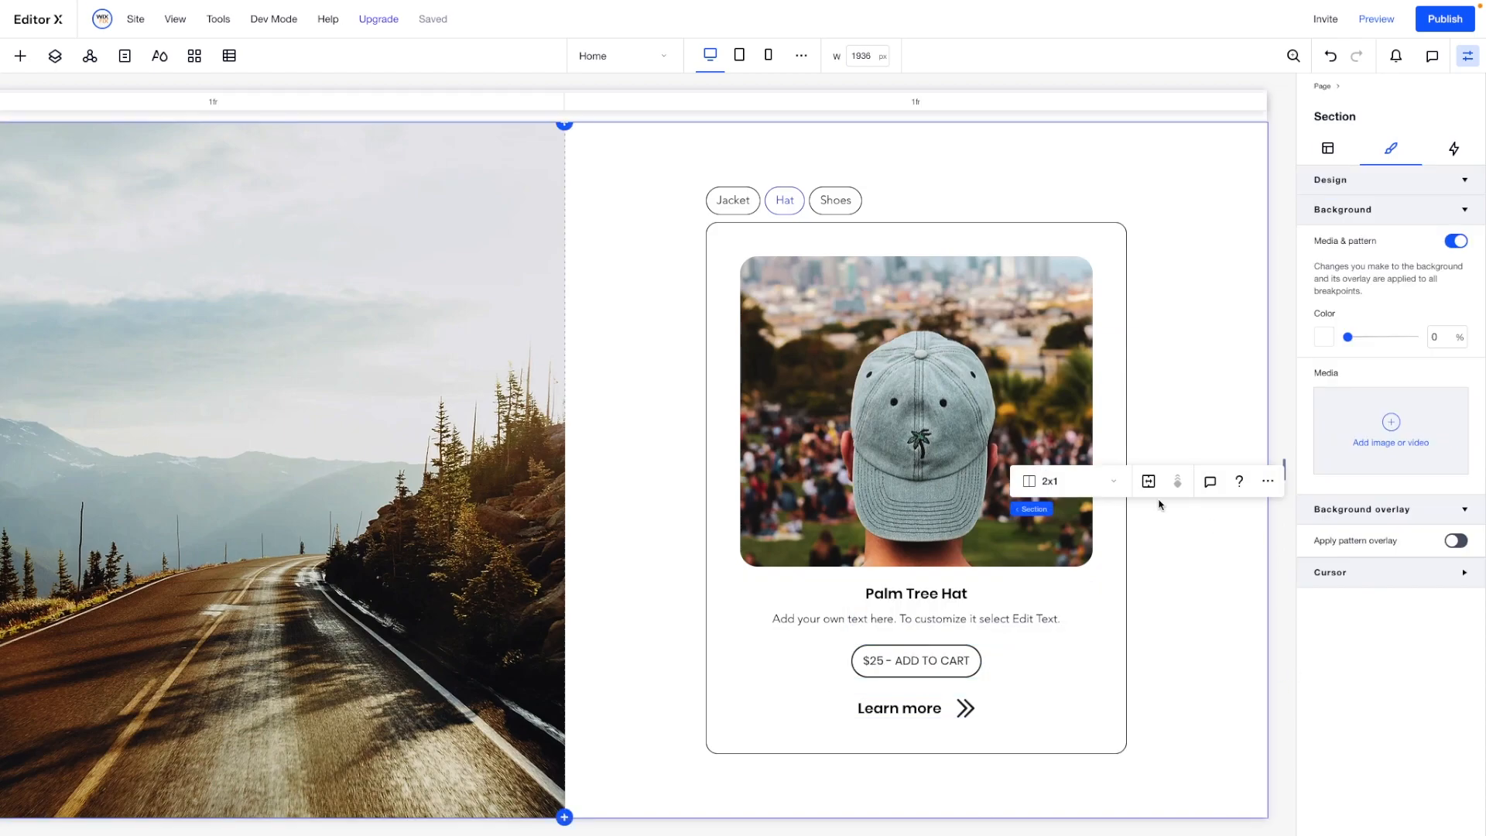
Replace the Shoes tab's jacket image with an Unsplash photo of grey Nike sneakers, searching for "shoes".
left_click(823, 208)
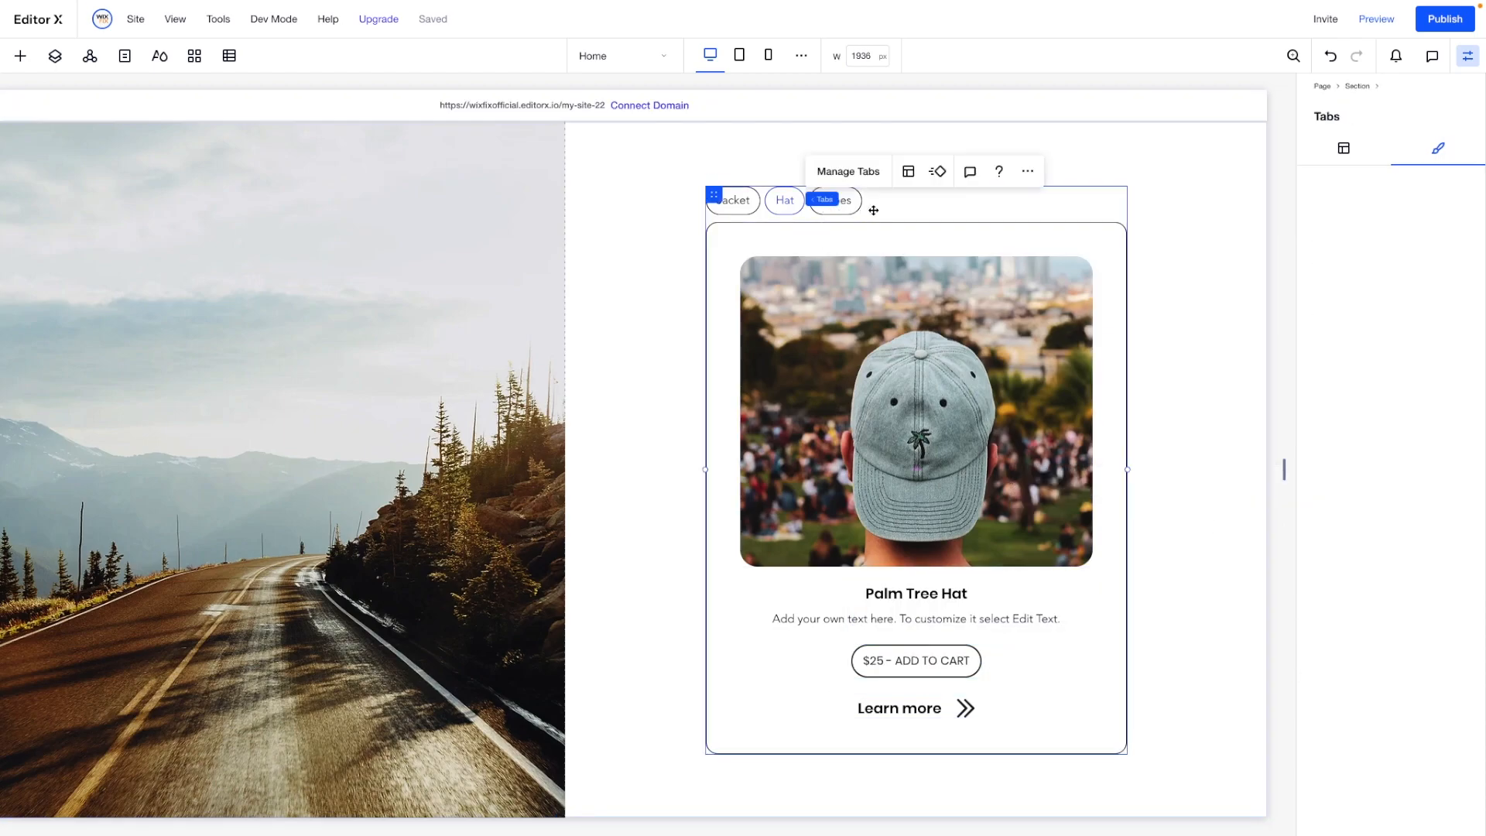
left_click(848, 178)
left_click(575, 307)
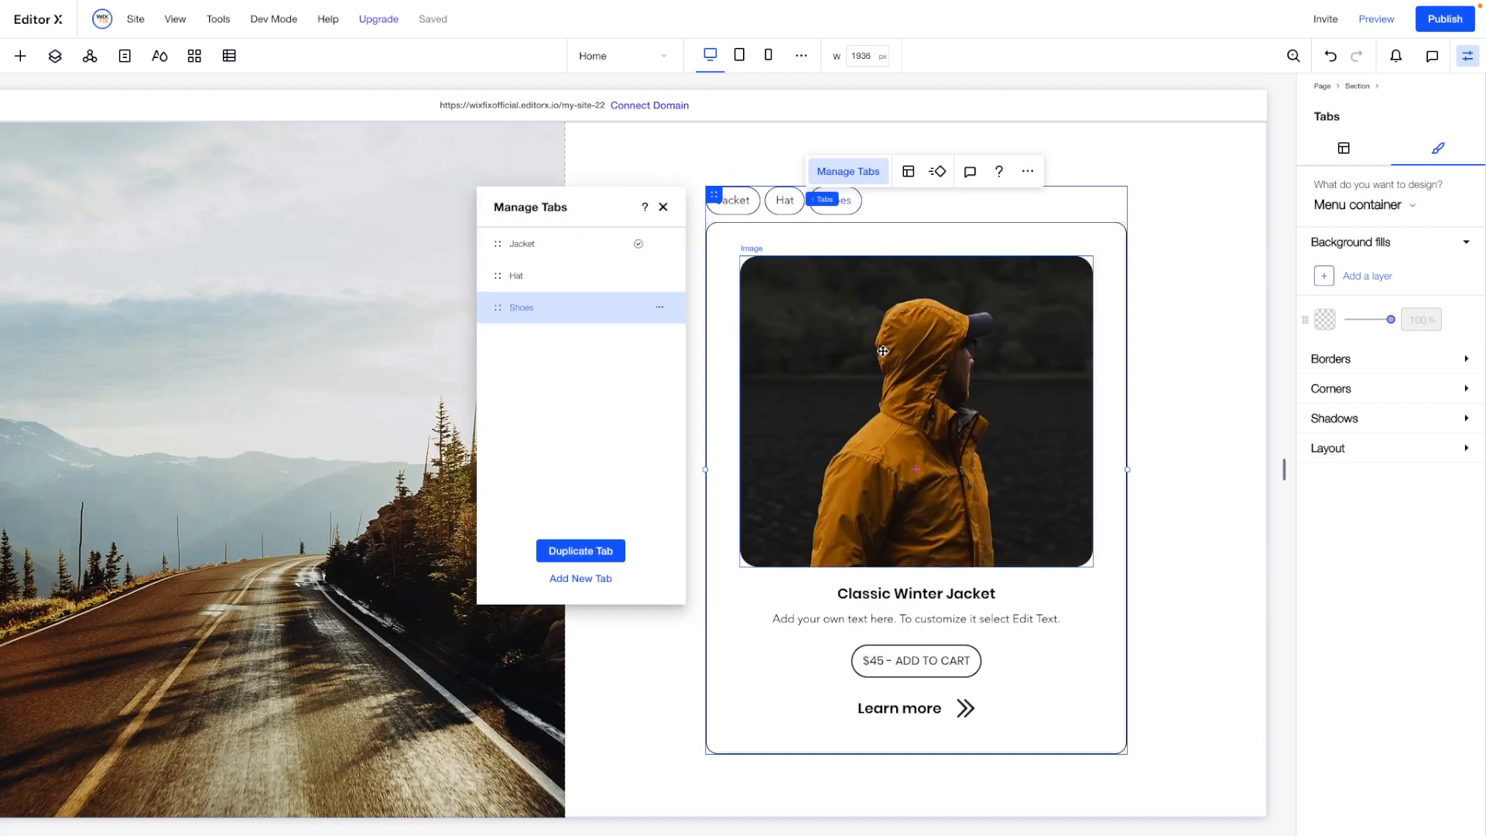
left_click(847, 262)
left_click(795, 219)
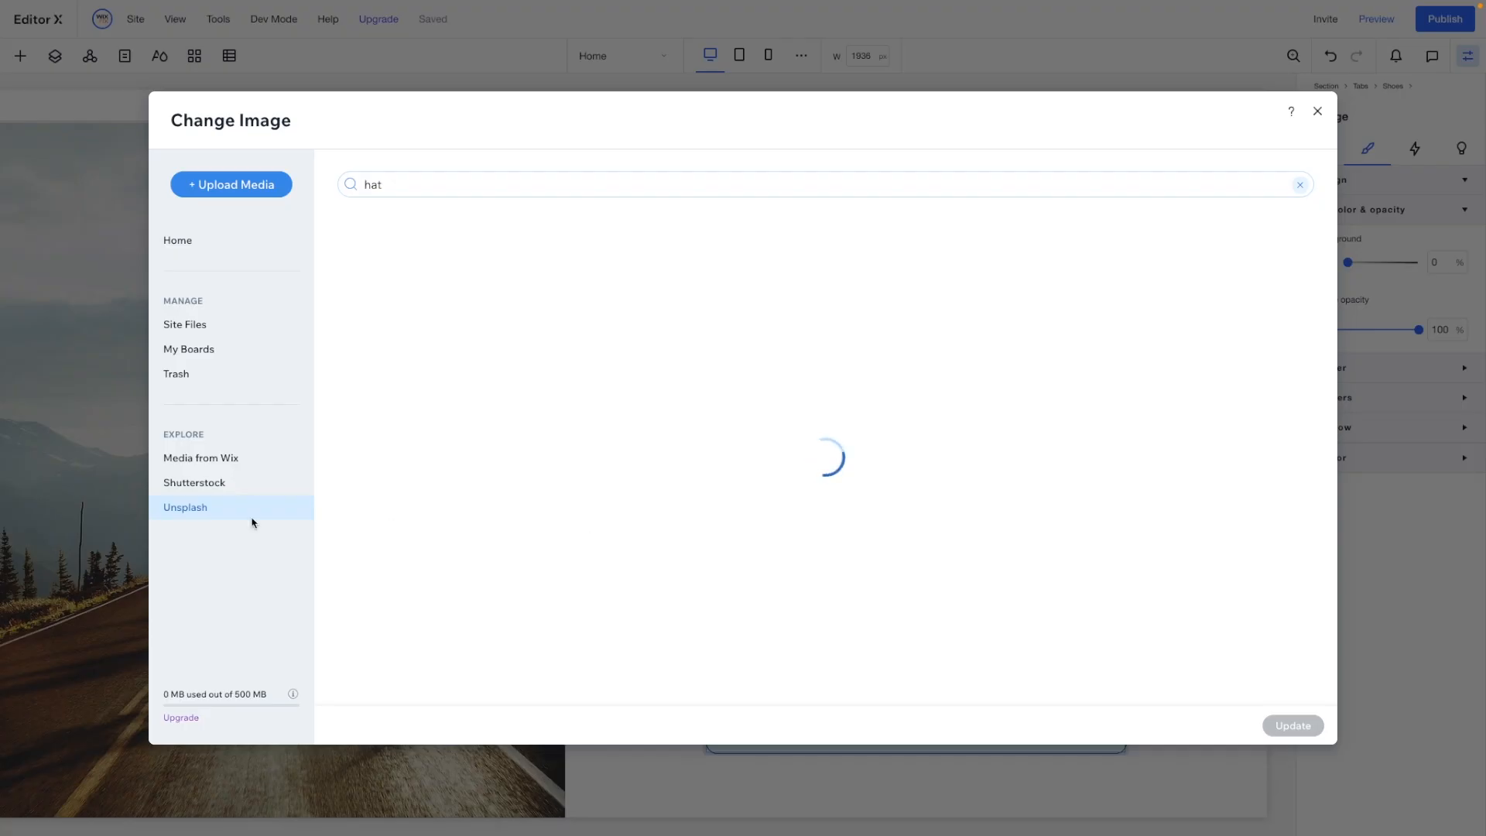
left_click(433, 174)
type("shoes")
key("Return")
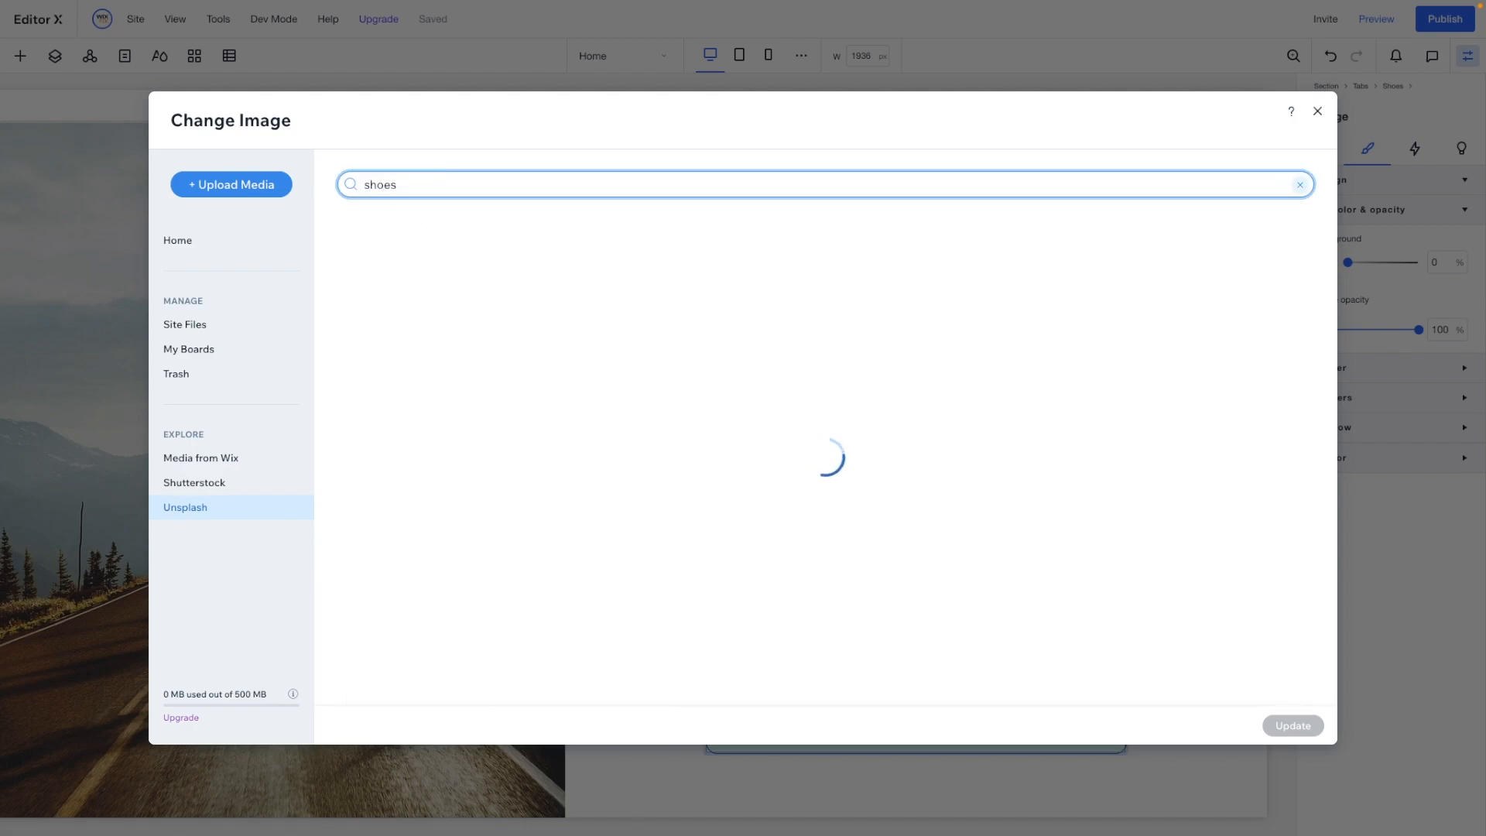
double_click(432, 542)
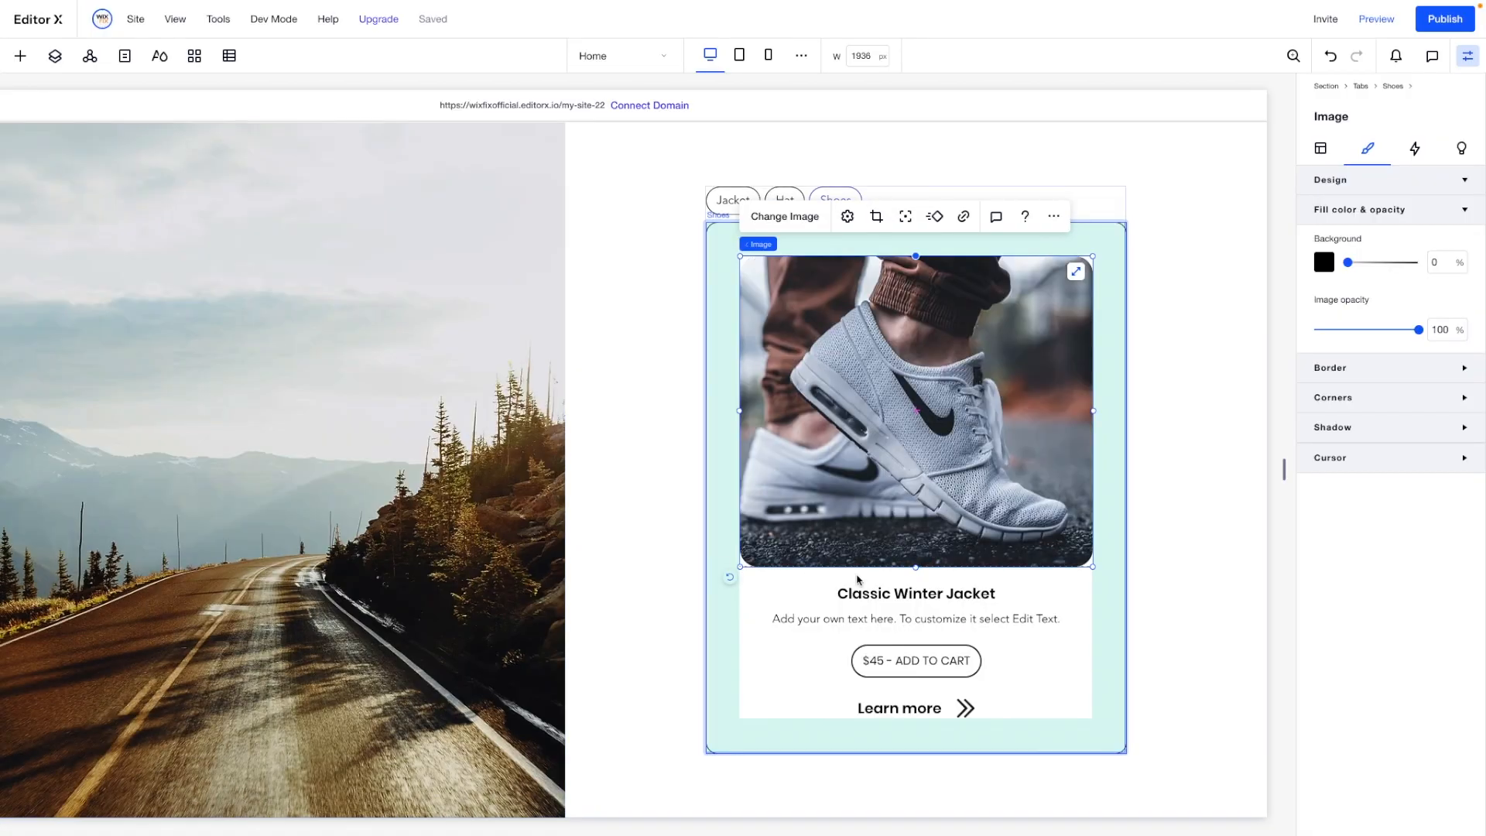
Change the Shoes tab's product title to "Nike Running Shoes".
double_click(859, 592)
type("N")
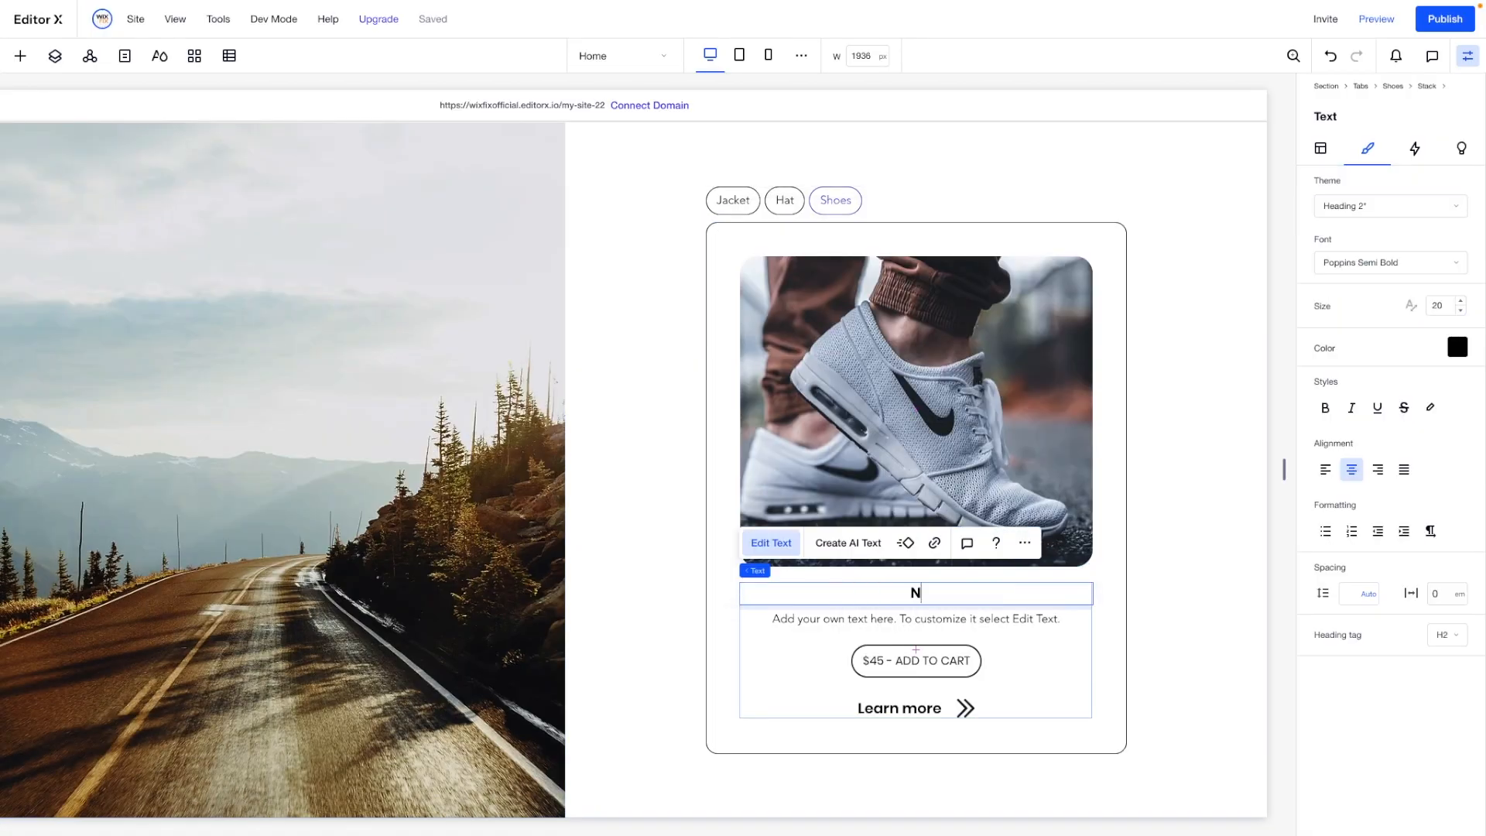
type("ike Running Shoes")
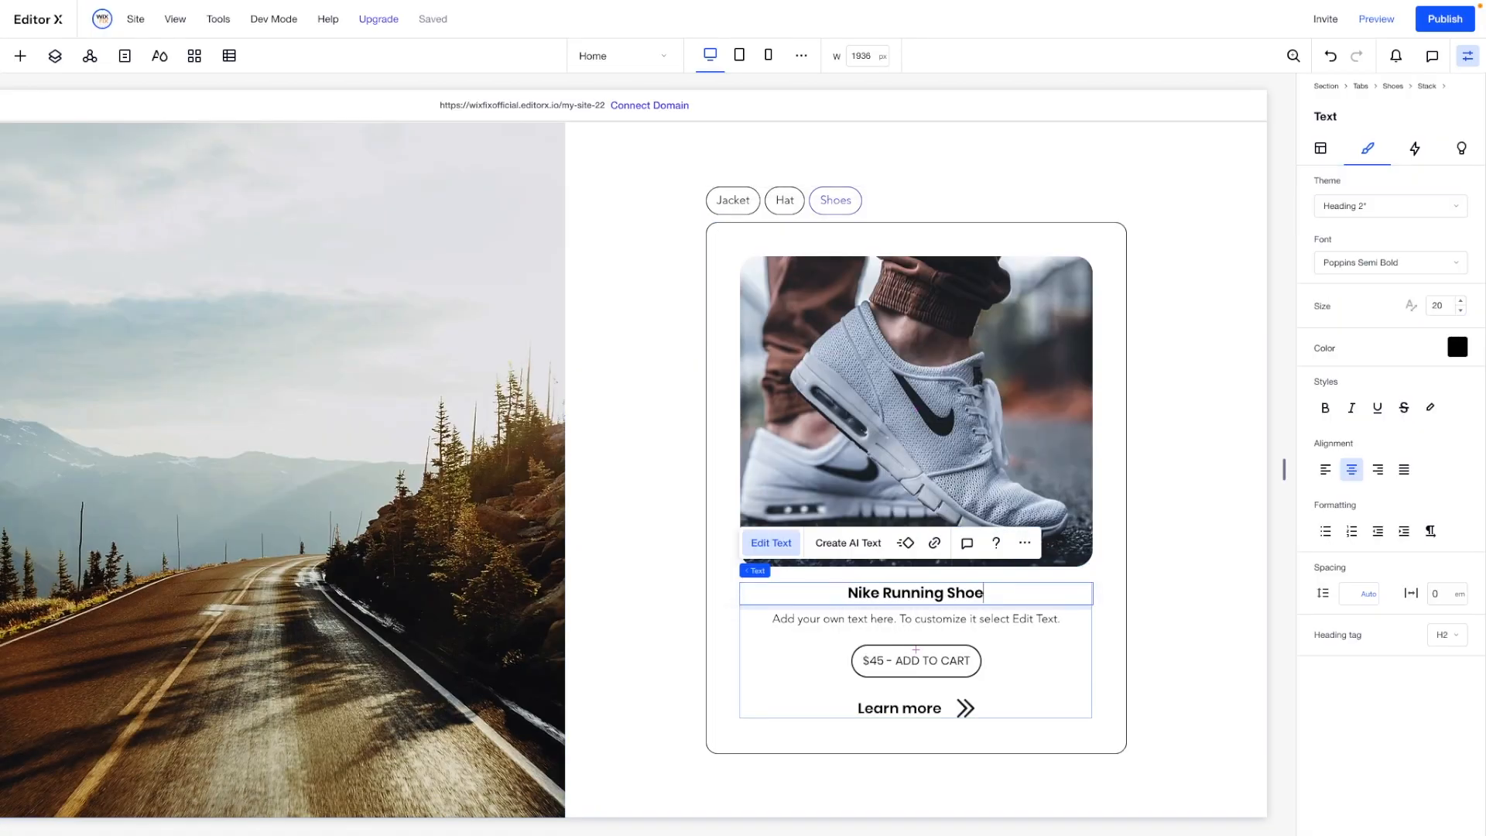
Change the price in the Shoes tab's cart button text to $115.
left_click(936, 658)
left_click(890, 604)
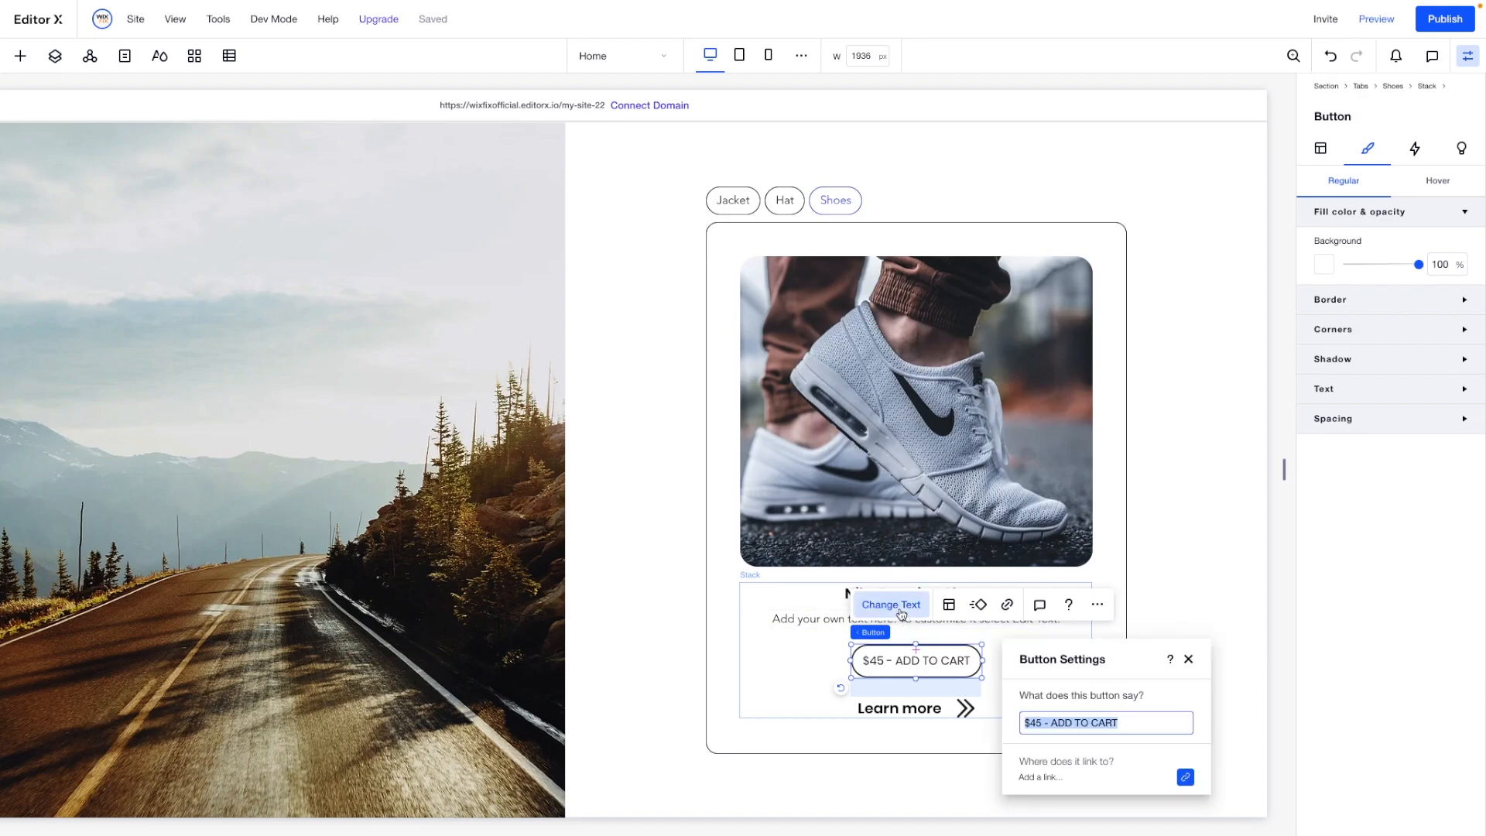
left_click(1037, 725)
key("BackSpace")
type("15")
type("1")
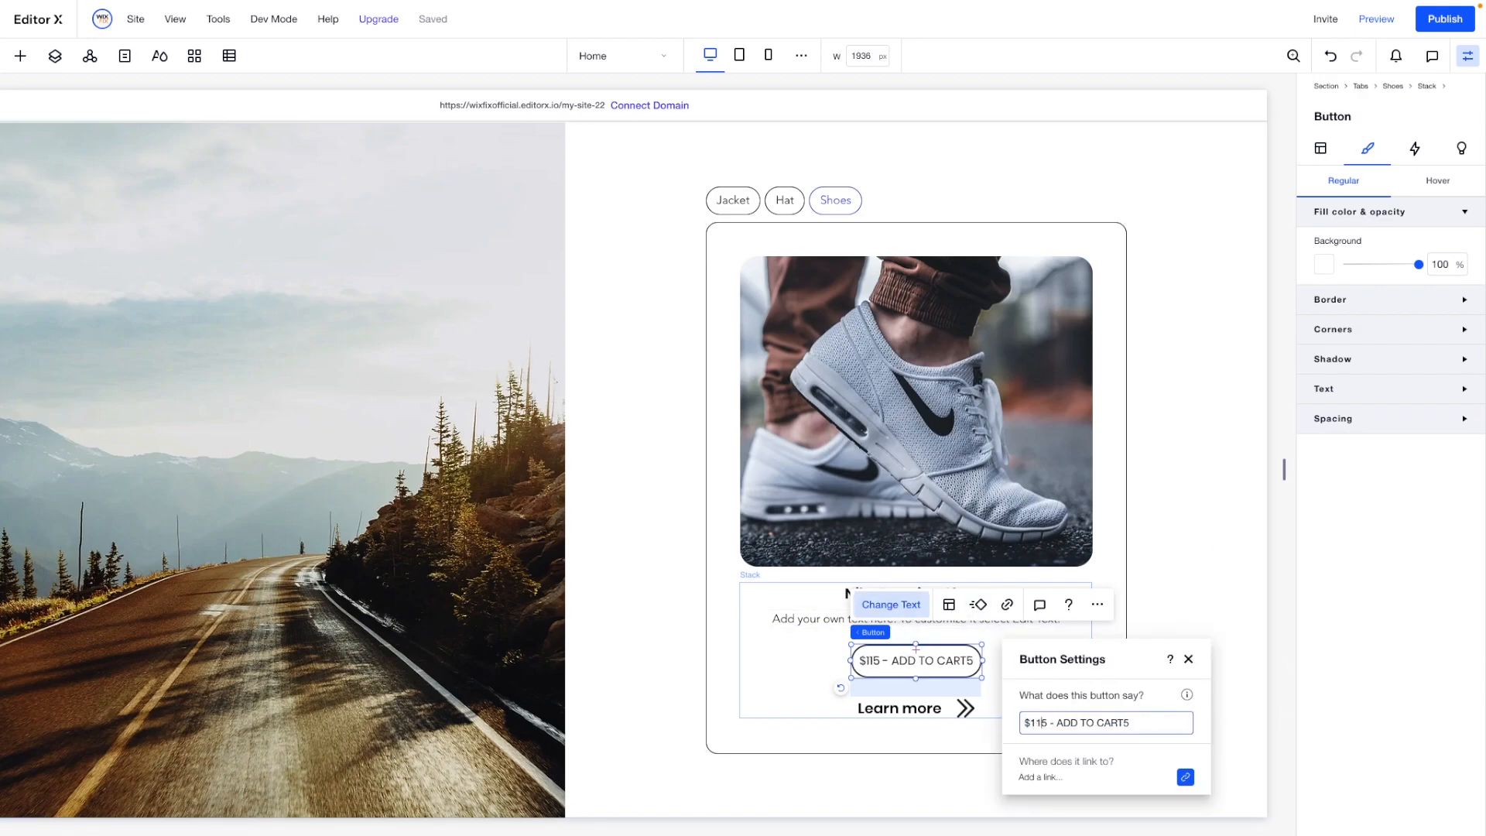
left_click(1179, 571)
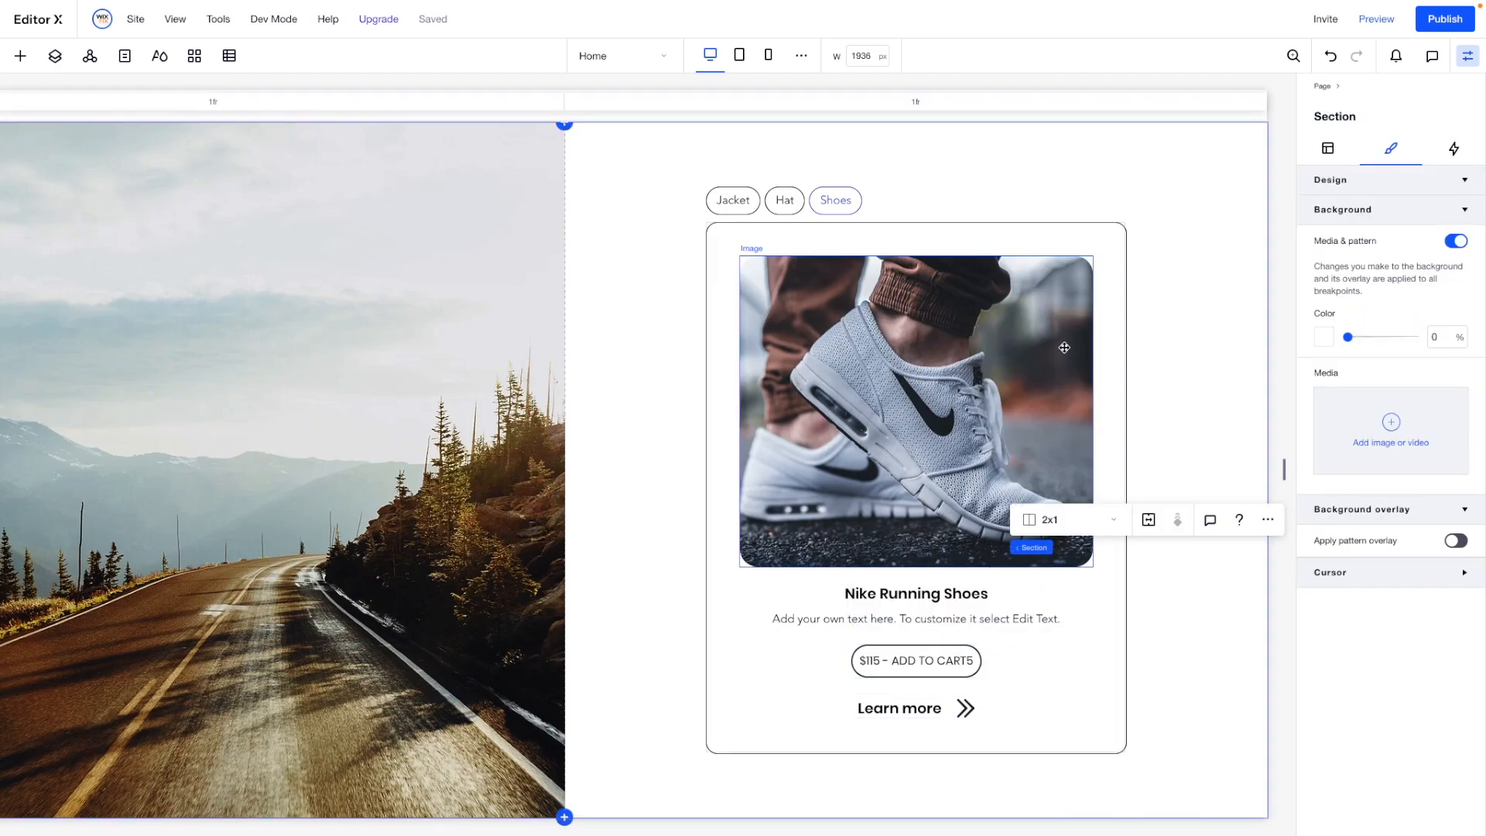
Set the text color of the tab labels in their regular state to the theme's medium grey.
left_click(982, 205)
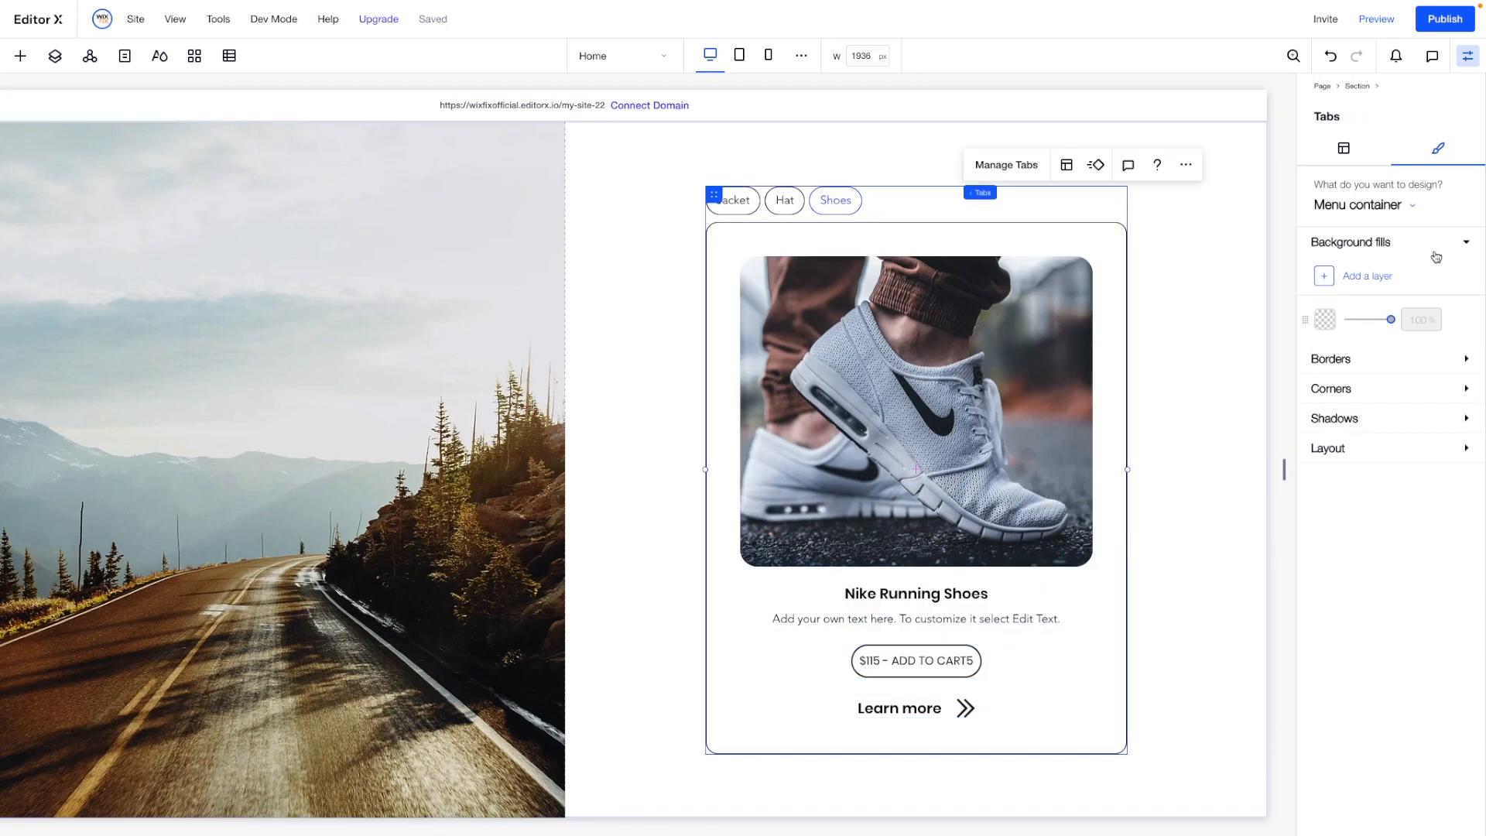
left_click(1369, 208)
left_click(1350, 235)
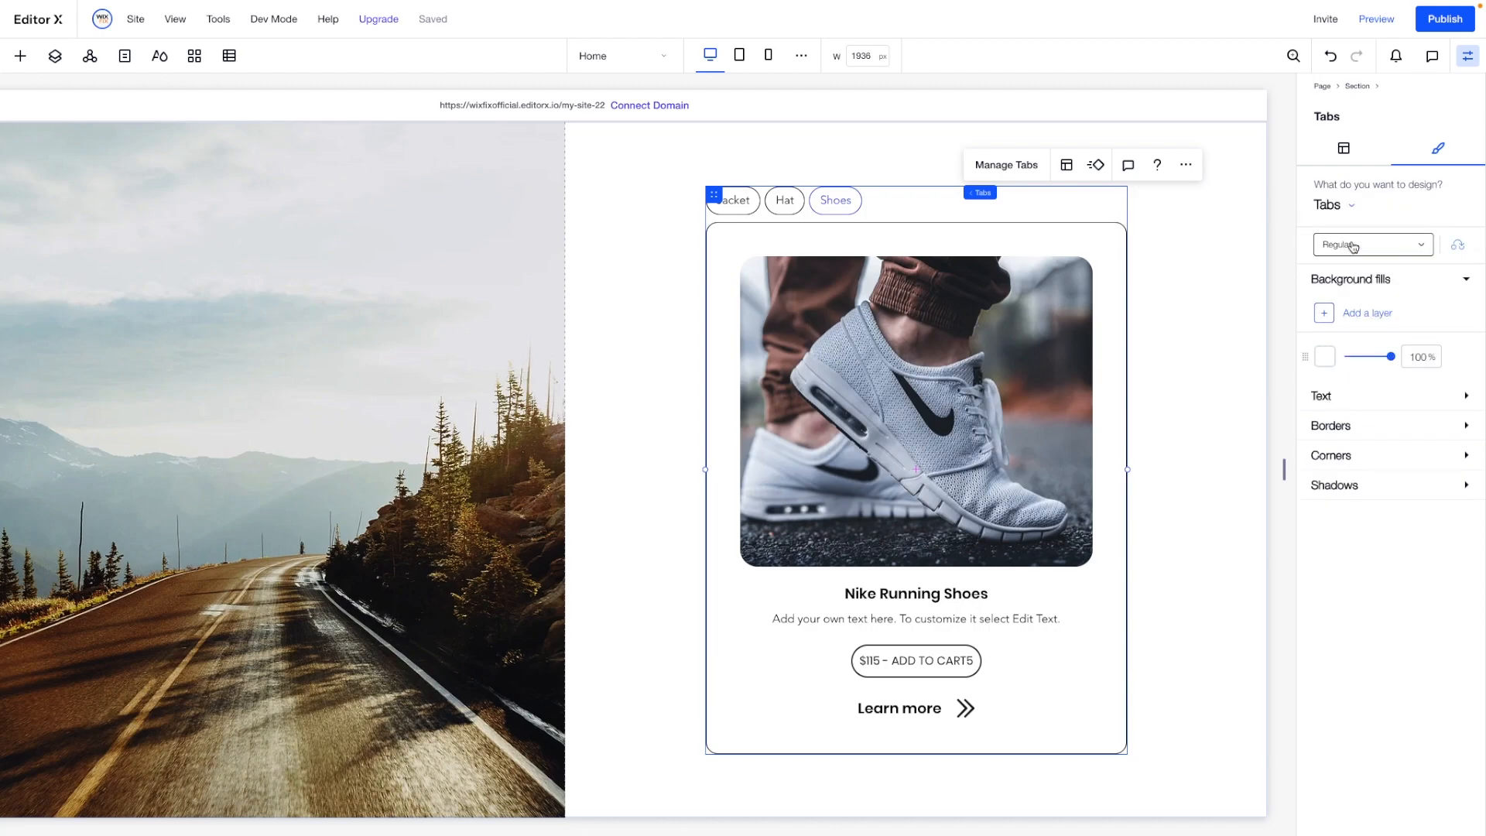
left_click(1355, 246)
left_click(1347, 244)
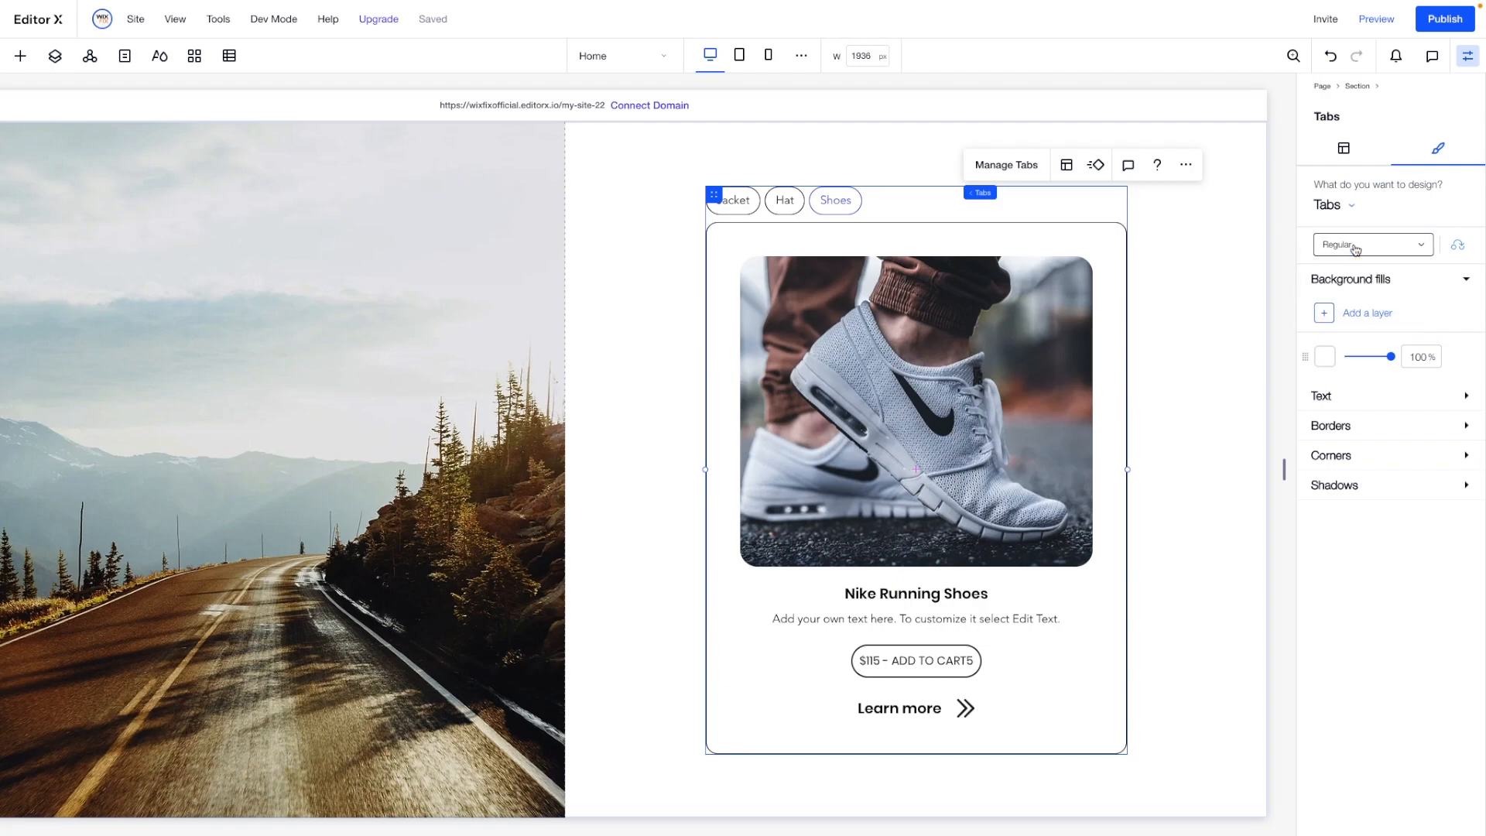
left_click(1348, 409)
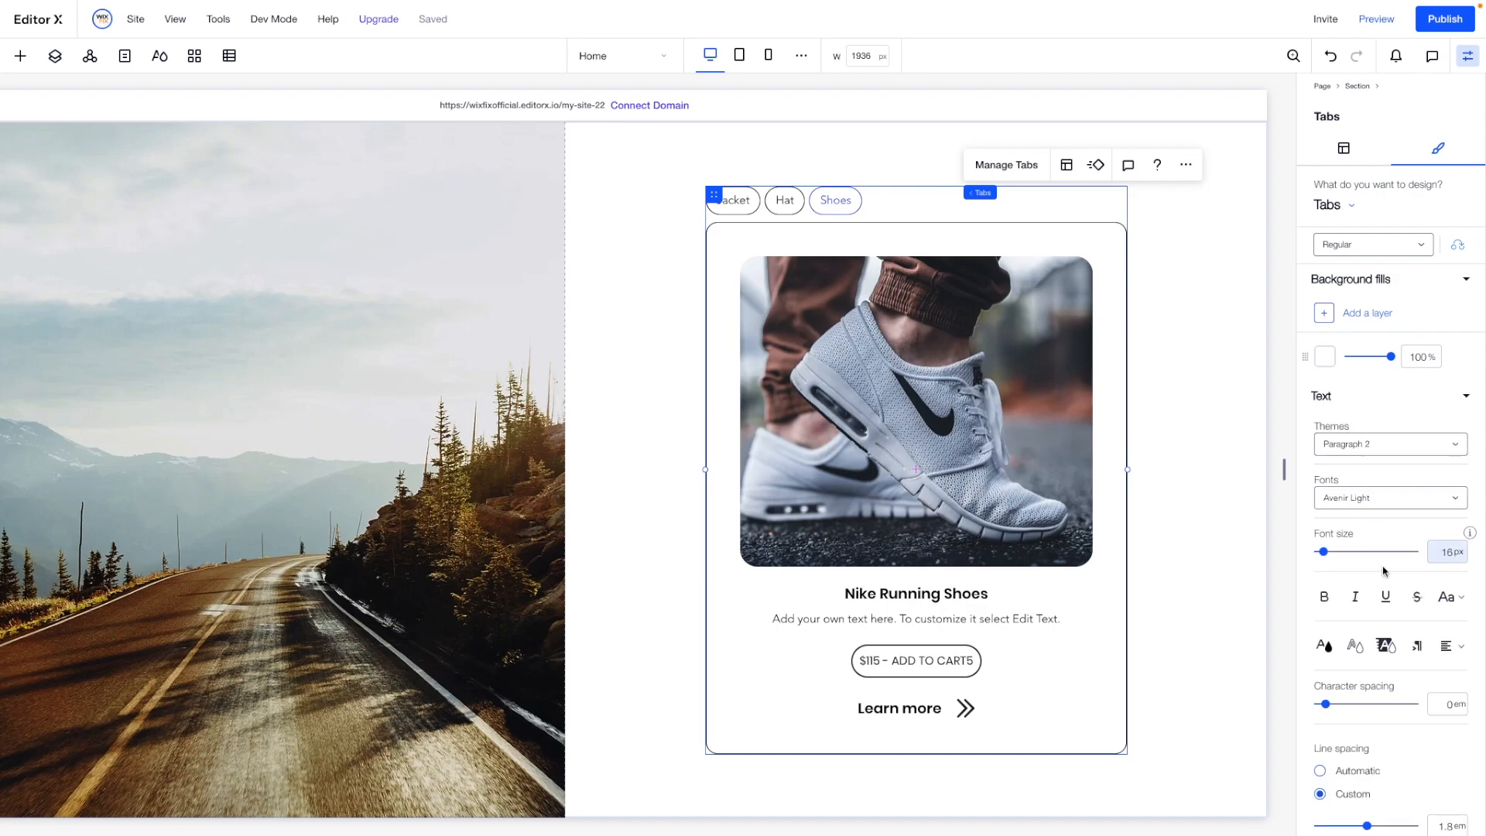
scroll(1362, 480, "down", 3)
left_click(1324, 526)
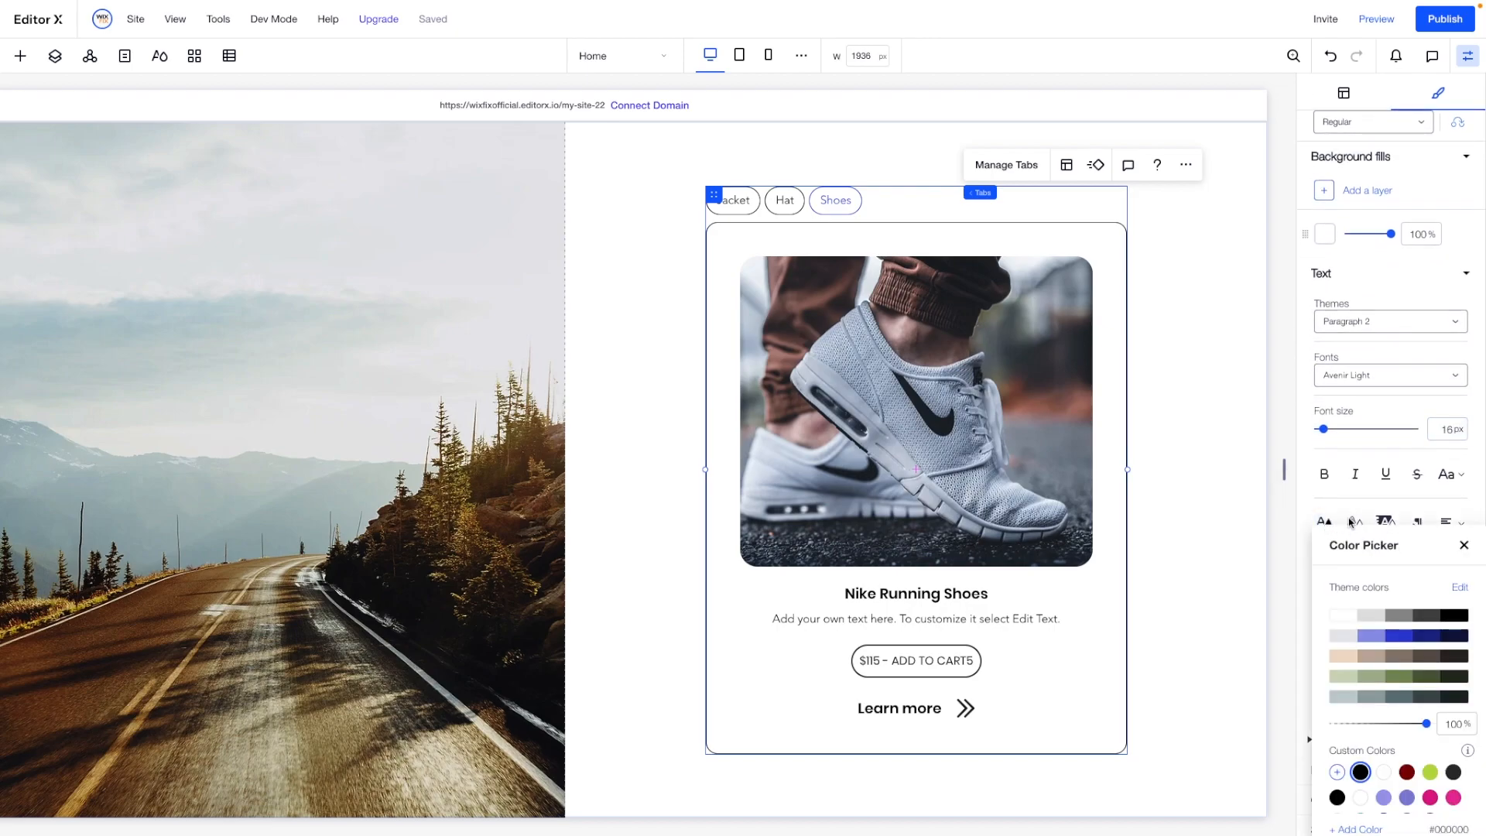
left_click(1382, 619)
left_click(1398, 619)
left_click(1465, 544)
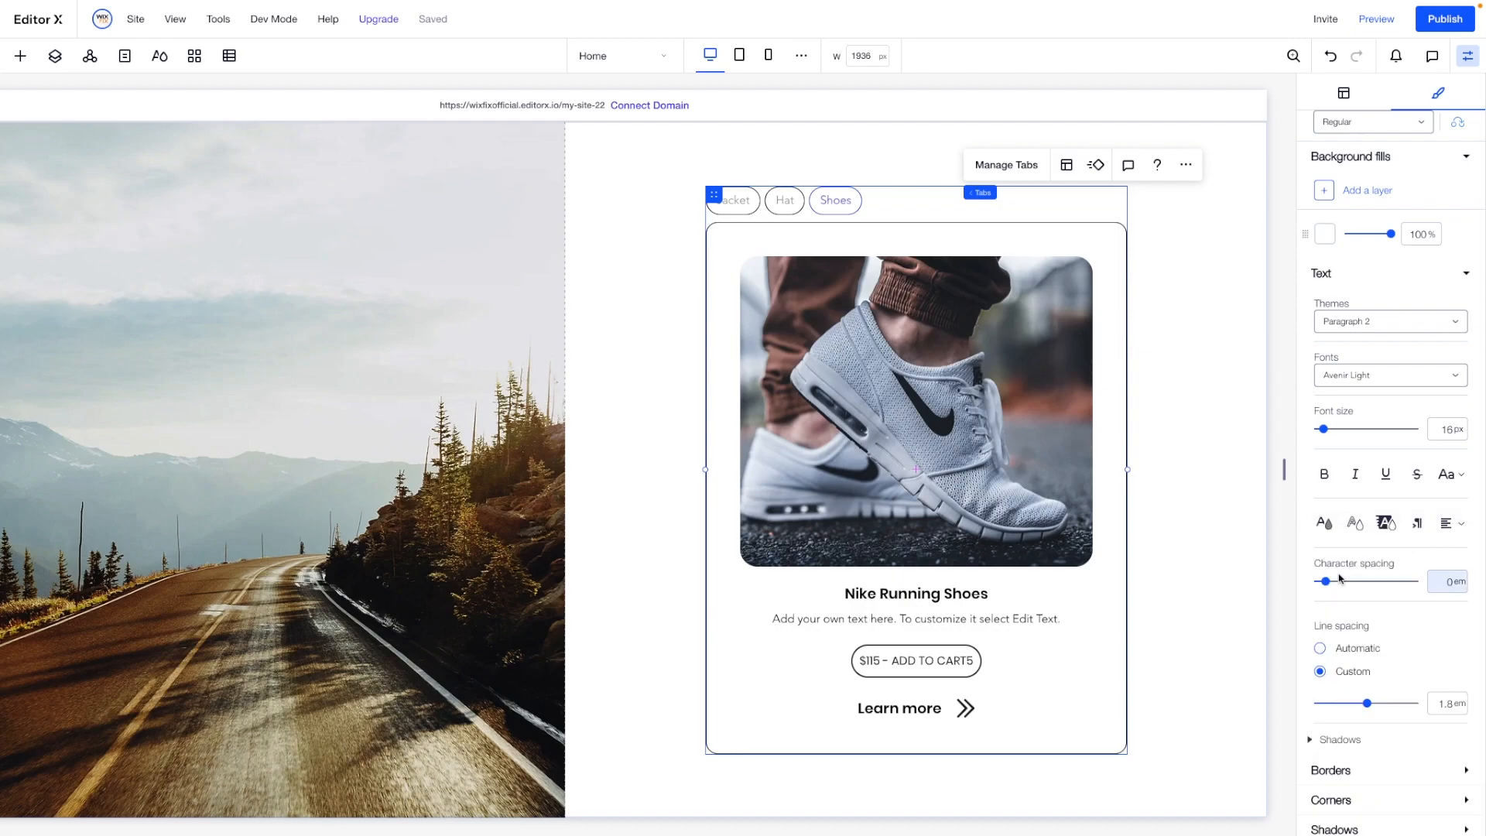
Set the border color of the tabs in their regular state to grey #979797.
scroll(1470, 624, "down", 1)
left_click(1338, 763)
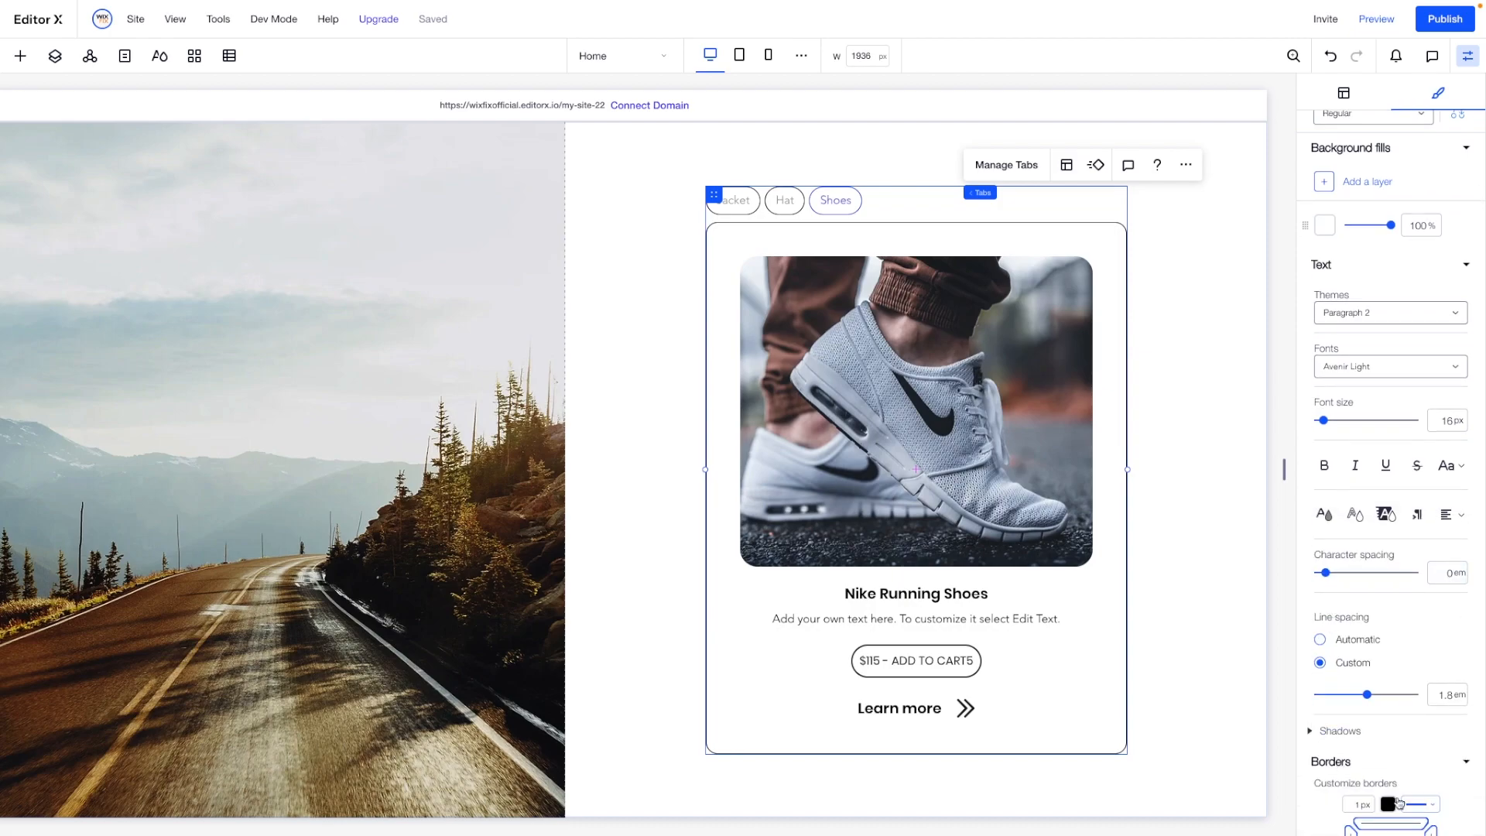
left_click(1388, 804)
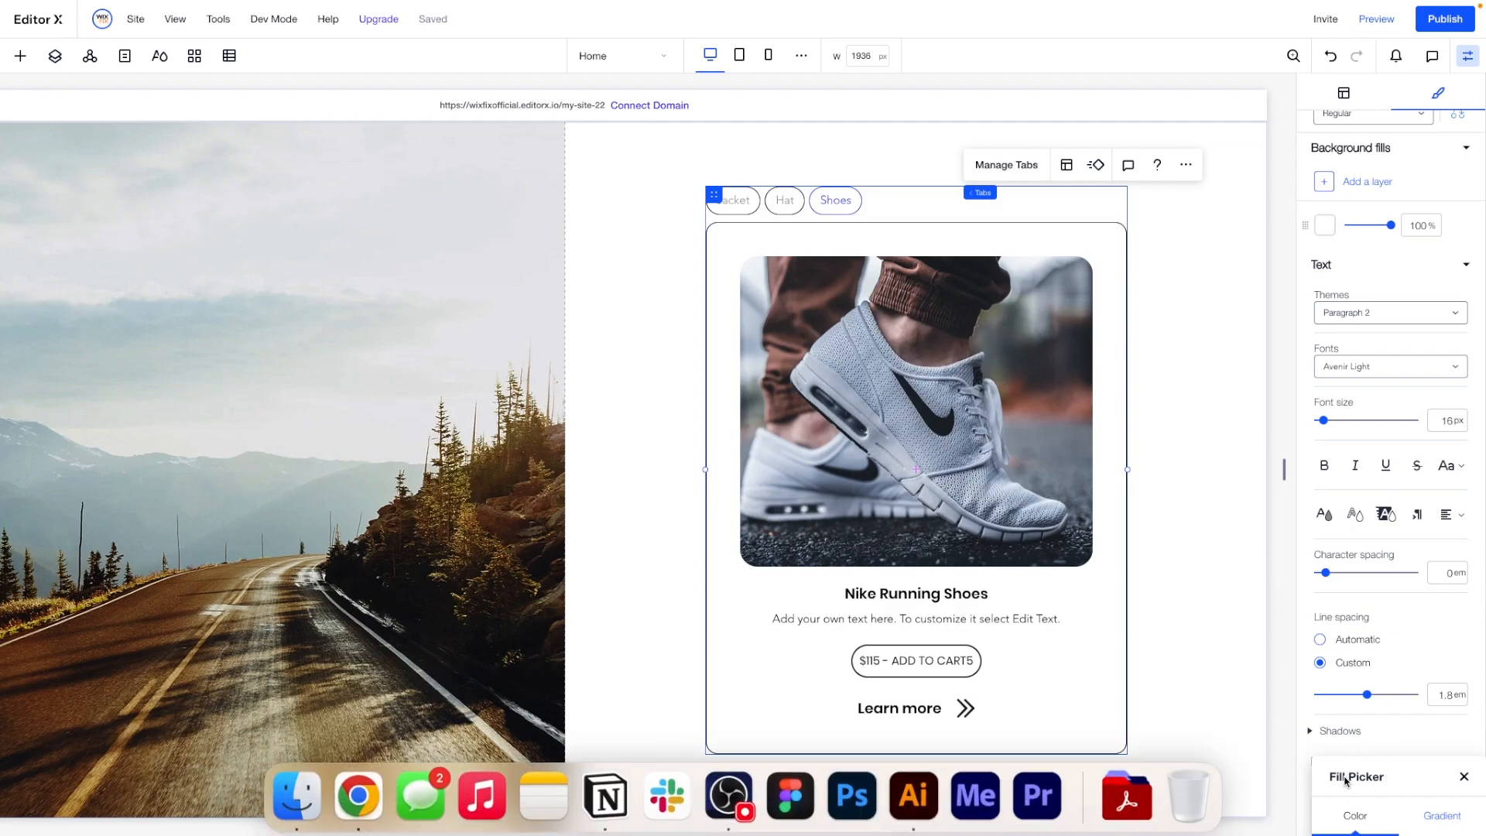
left_click_drag(1365, 780, 1332, 500)
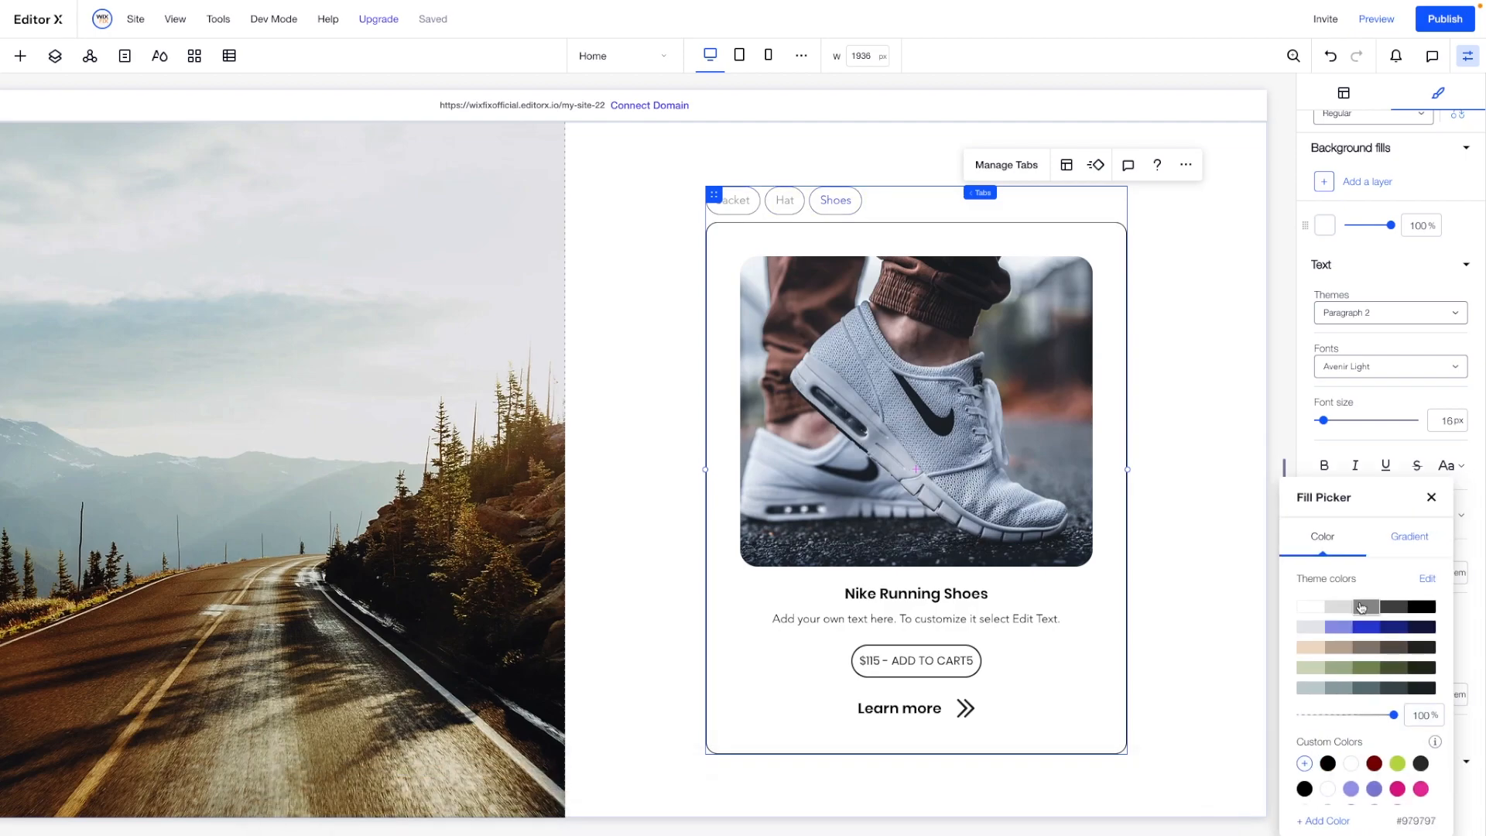
left_click(1431, 497)
scroll(1393, 382, "up", 3)
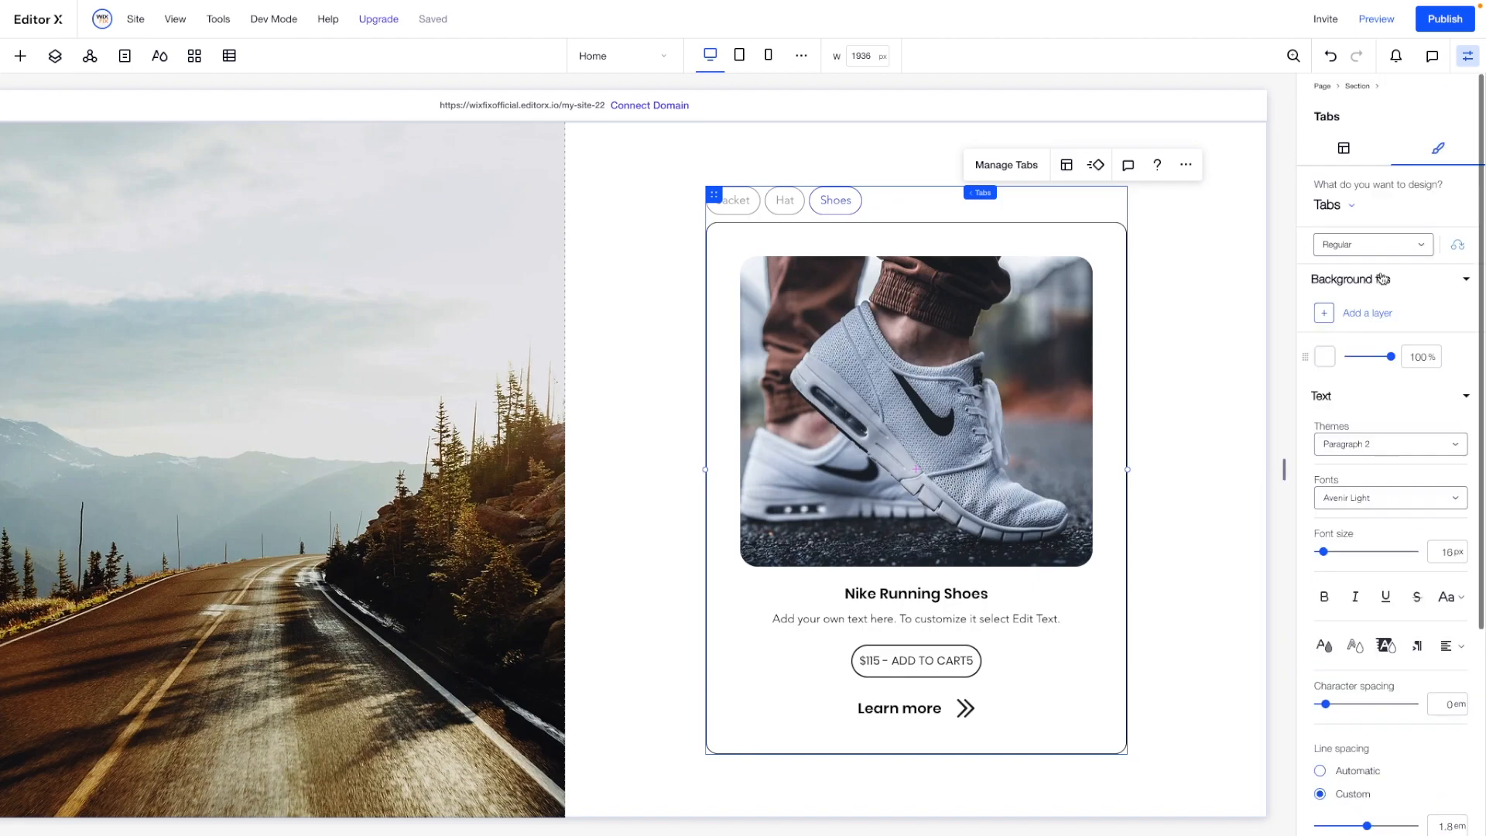
Set both the text color and the border color of the tabs' hover state to black.
left_click(1350, 247)
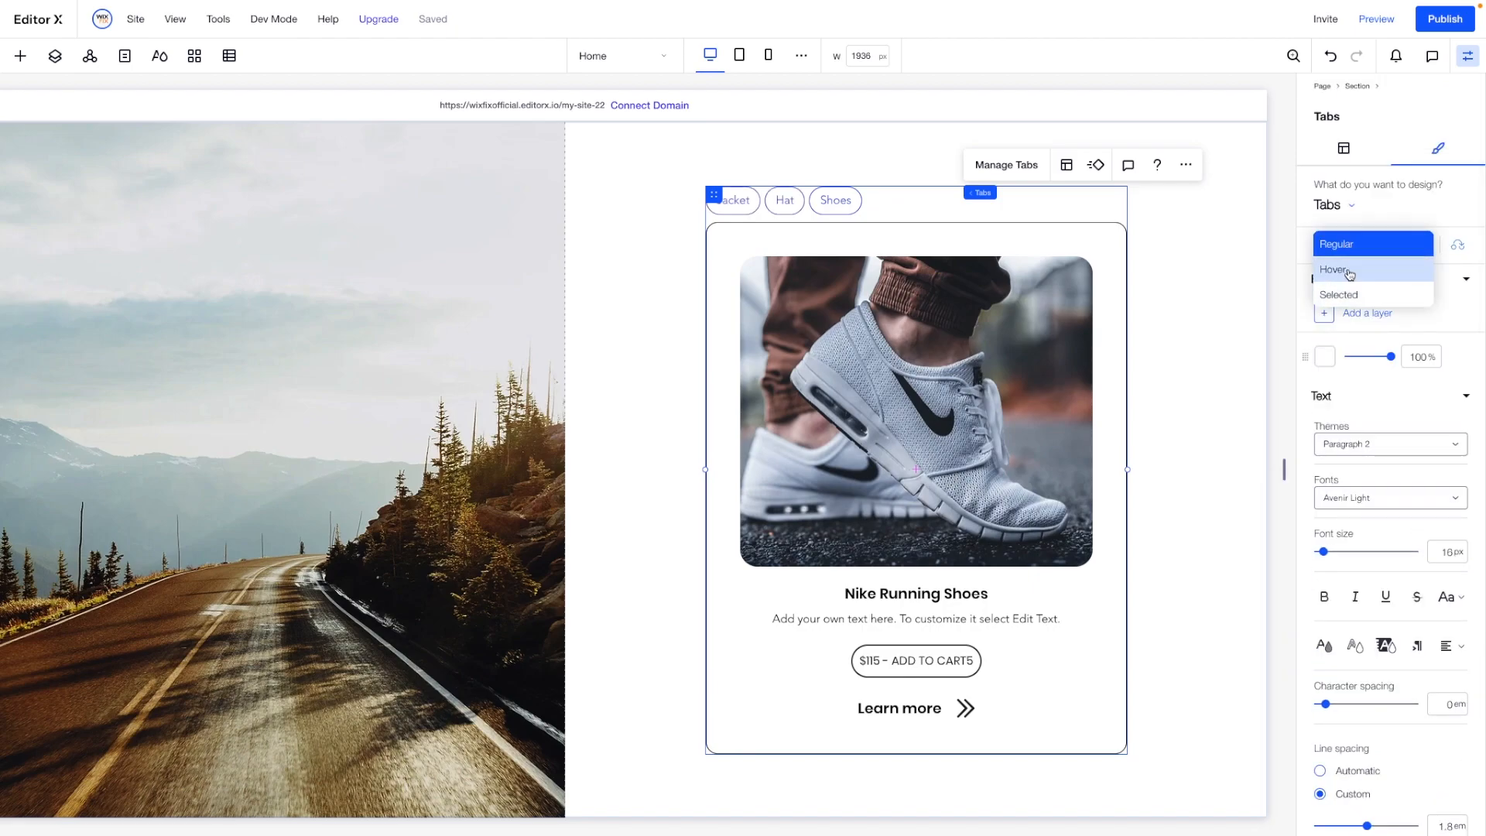
left_click(1348, 271)
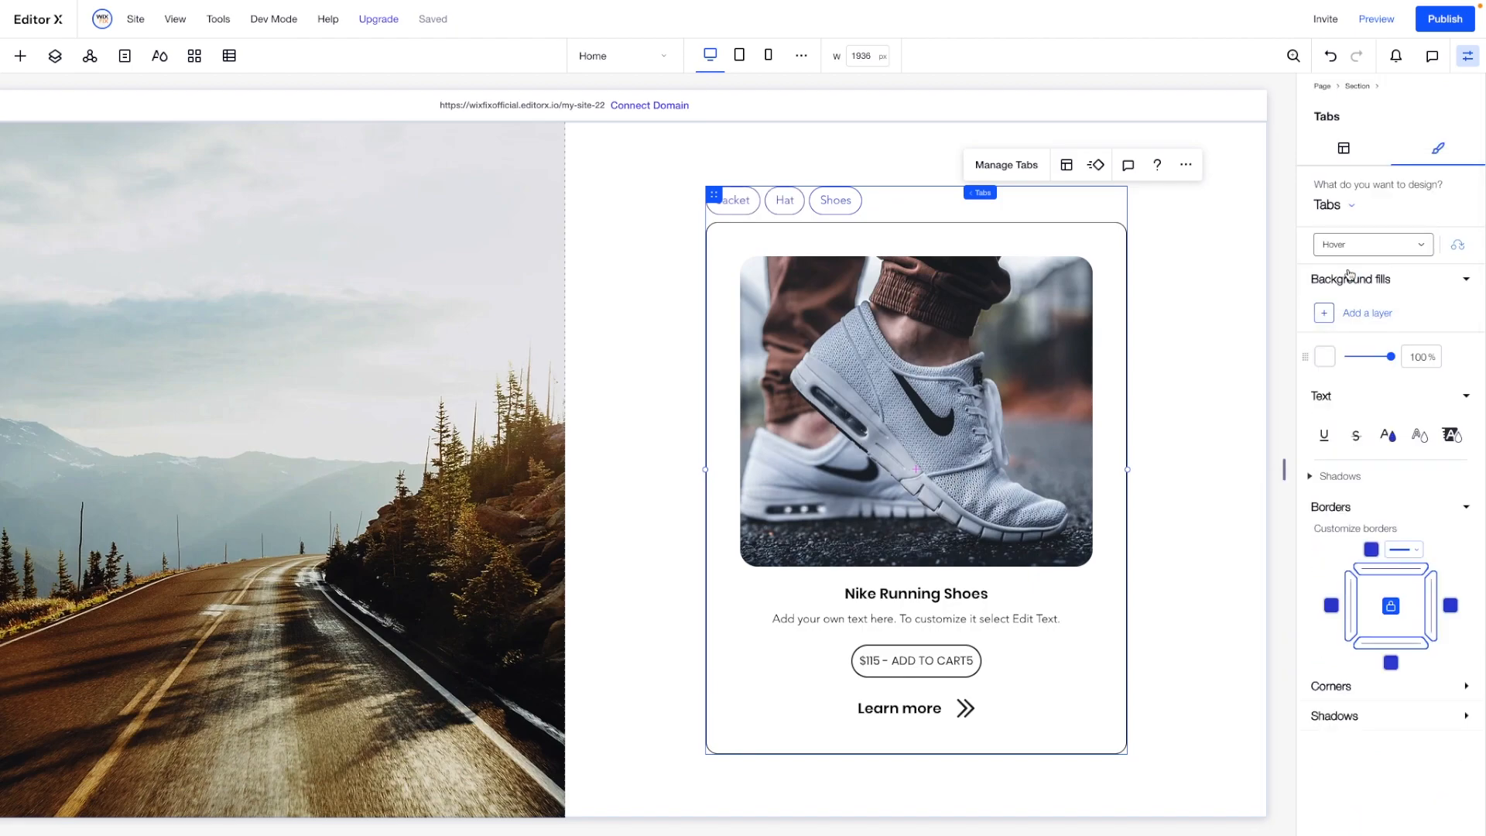
left_click(1387, 436)
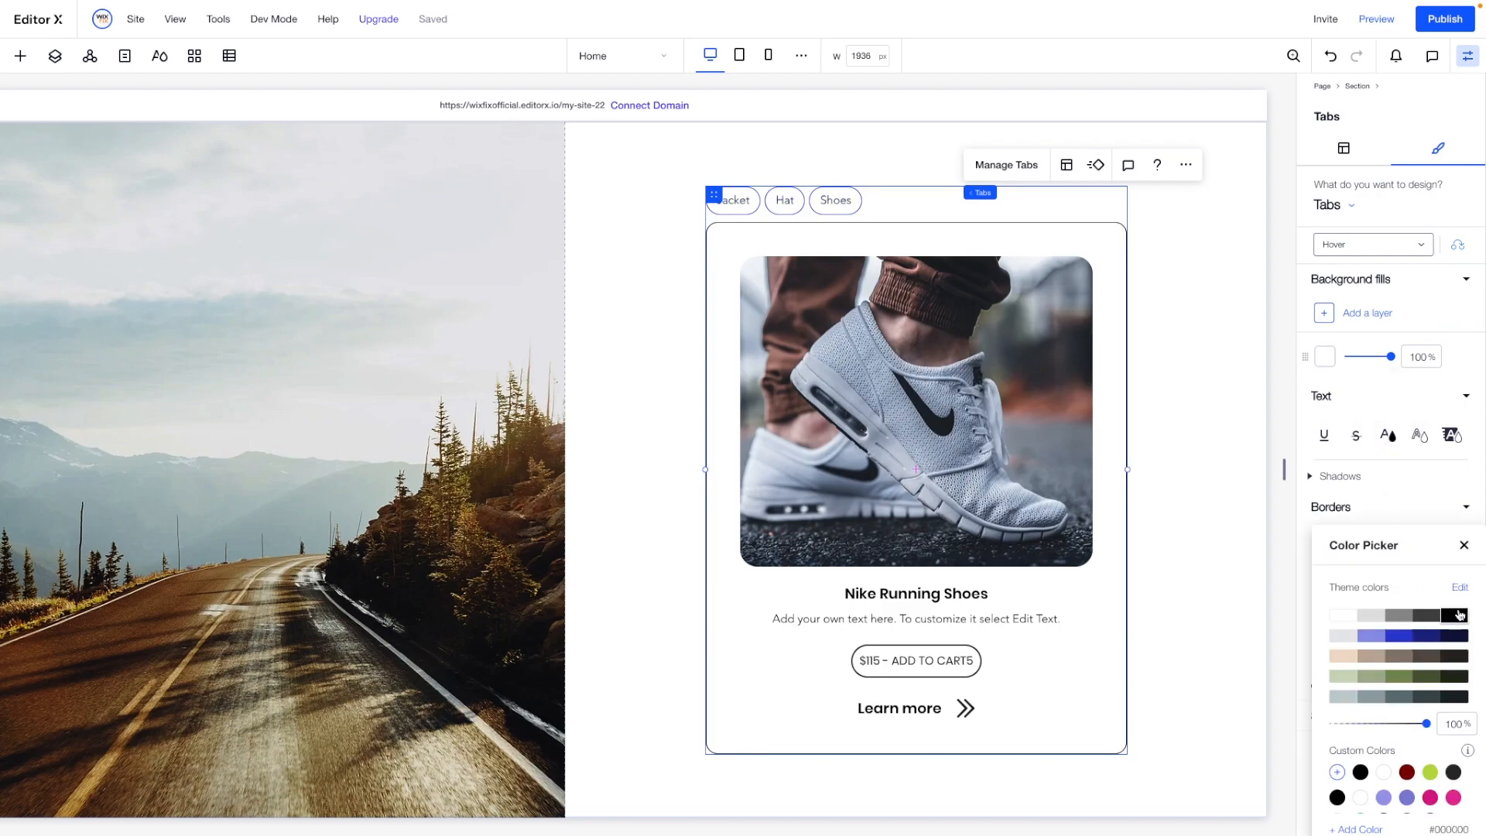
left_click(1465, 542)
left_click(1370, 550)
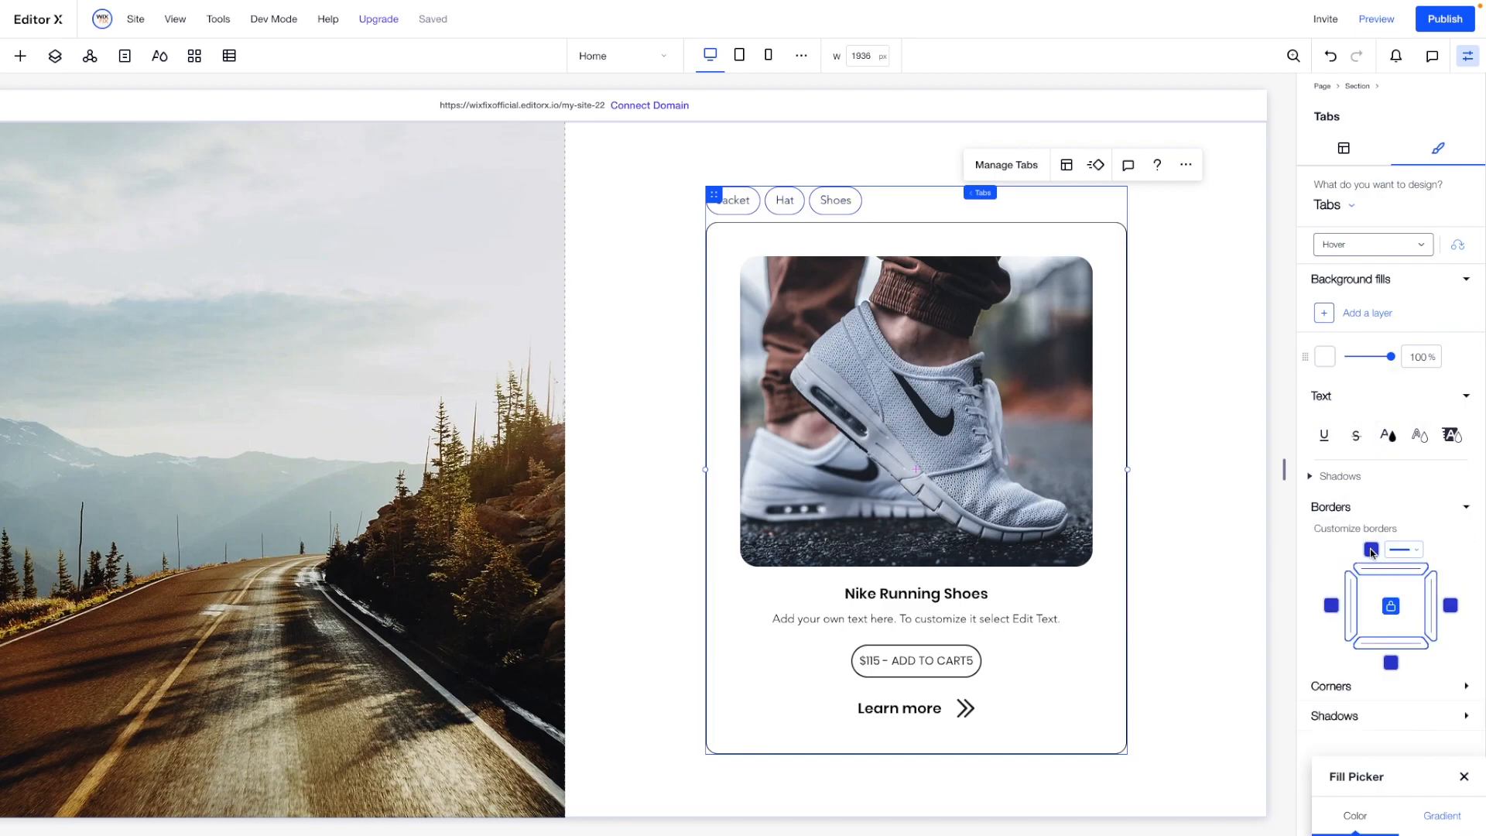
left_click_drag(1376, 777, 1367, 498)
left_click(1442, 607)
left_click(1454, 497)
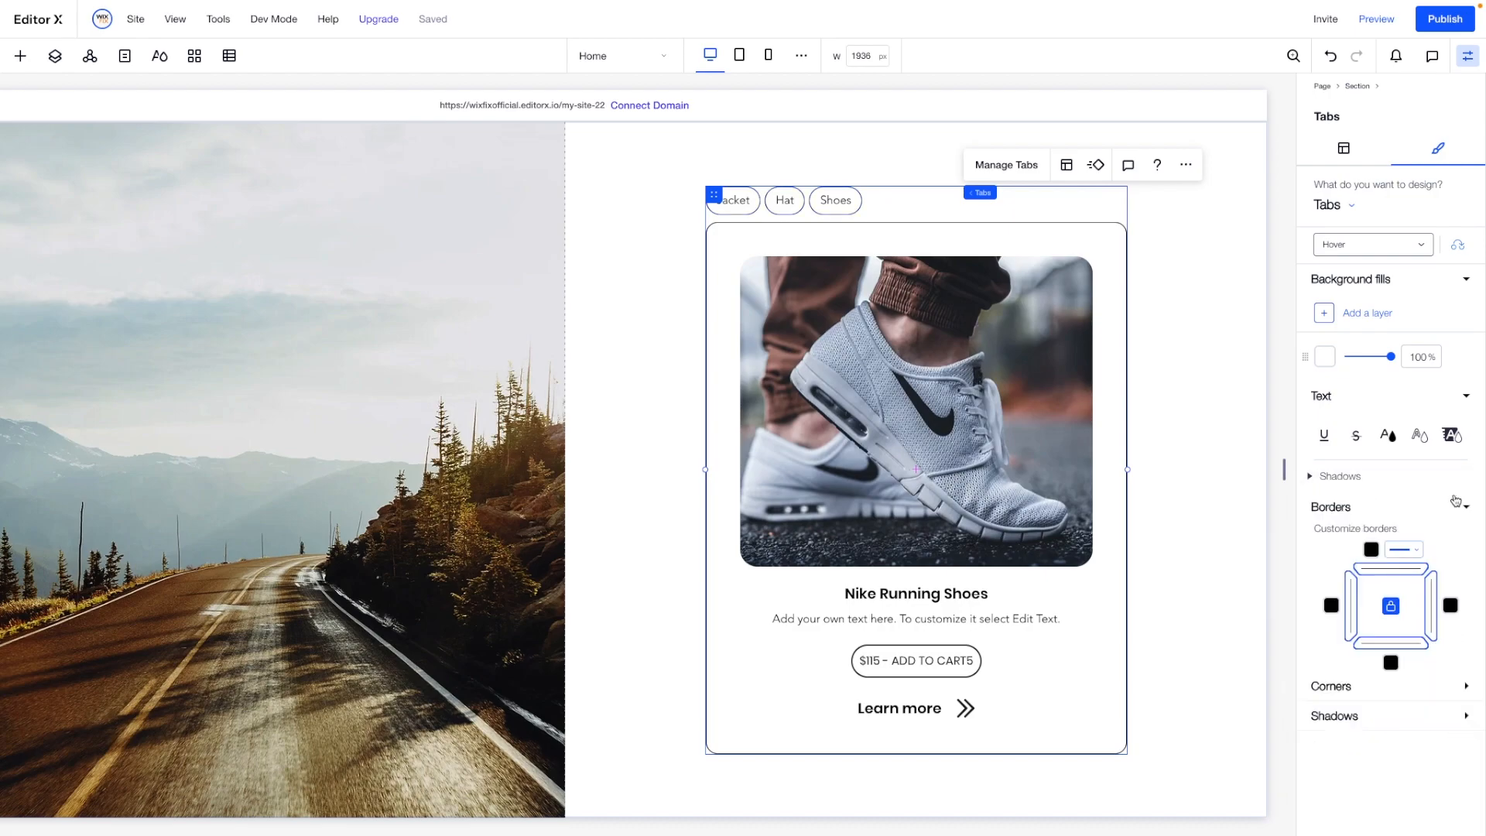
Set both the border color and the text color of the tabs' selected state to black.
left_click(1343, 246)
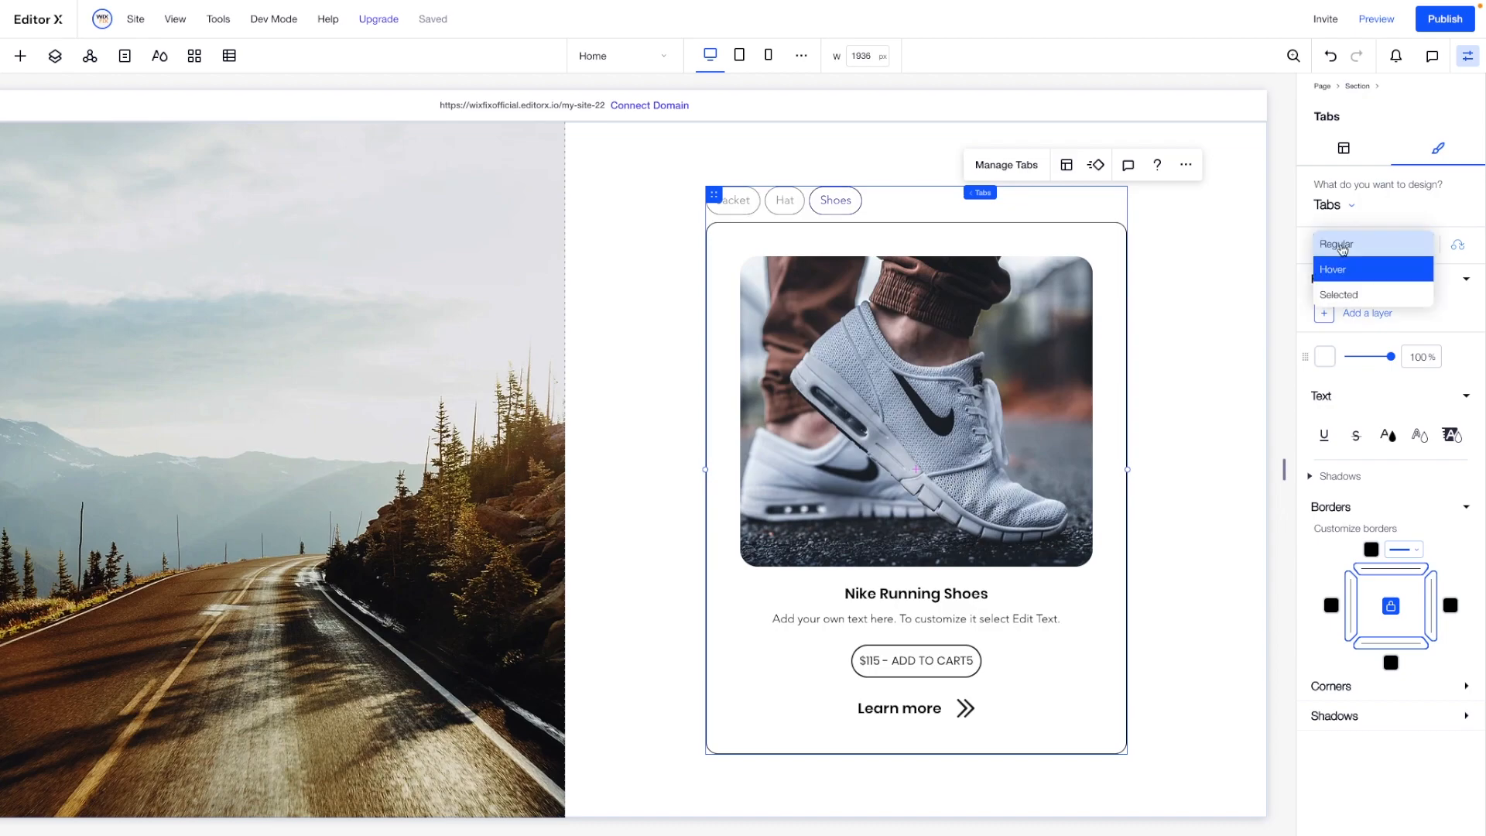
left_click(1358, 295)
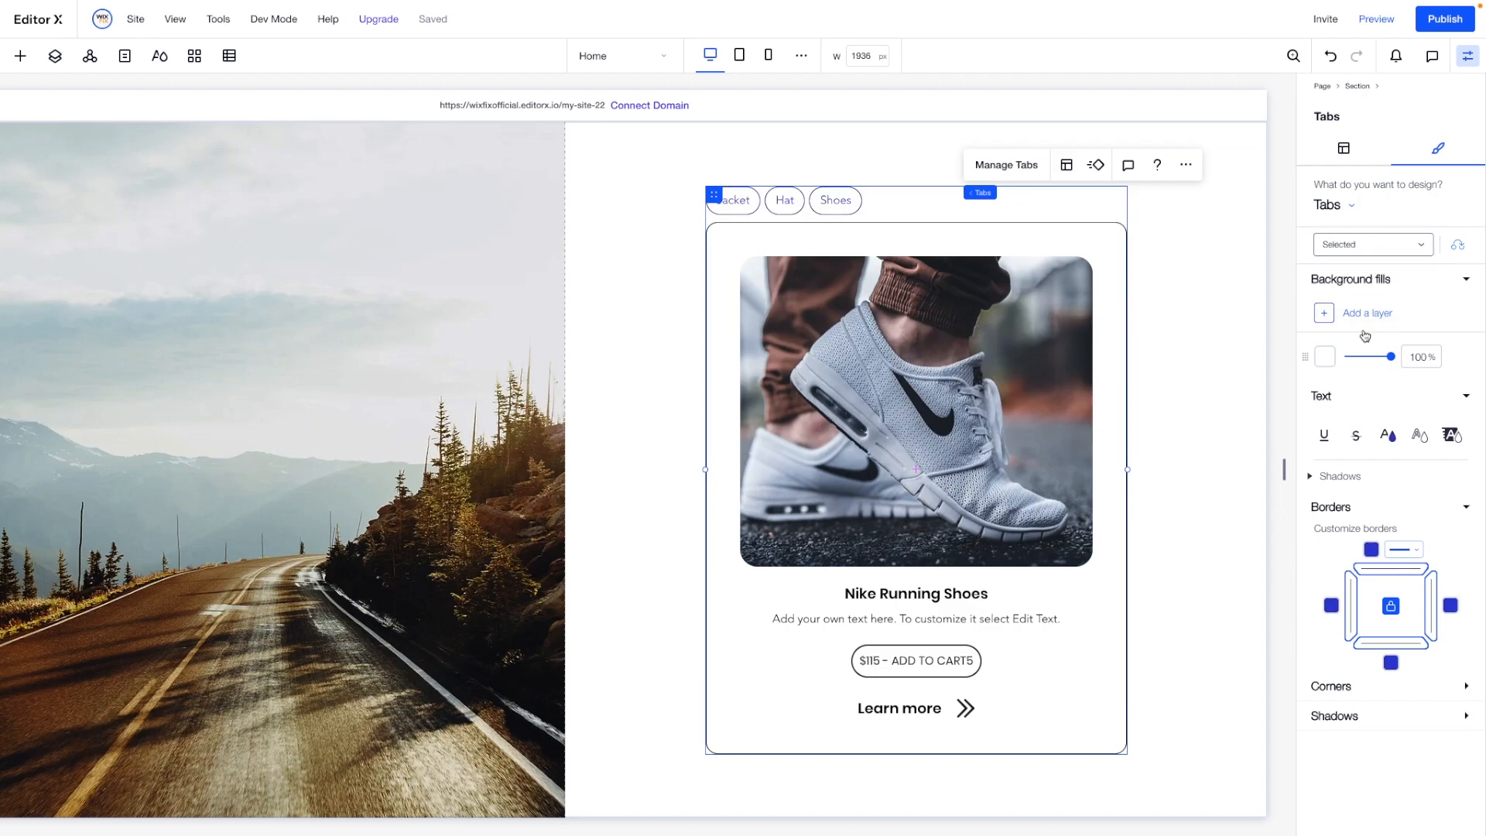
left_click(1371, 551)
left_click_drag(1345, 776, 1321, 497)
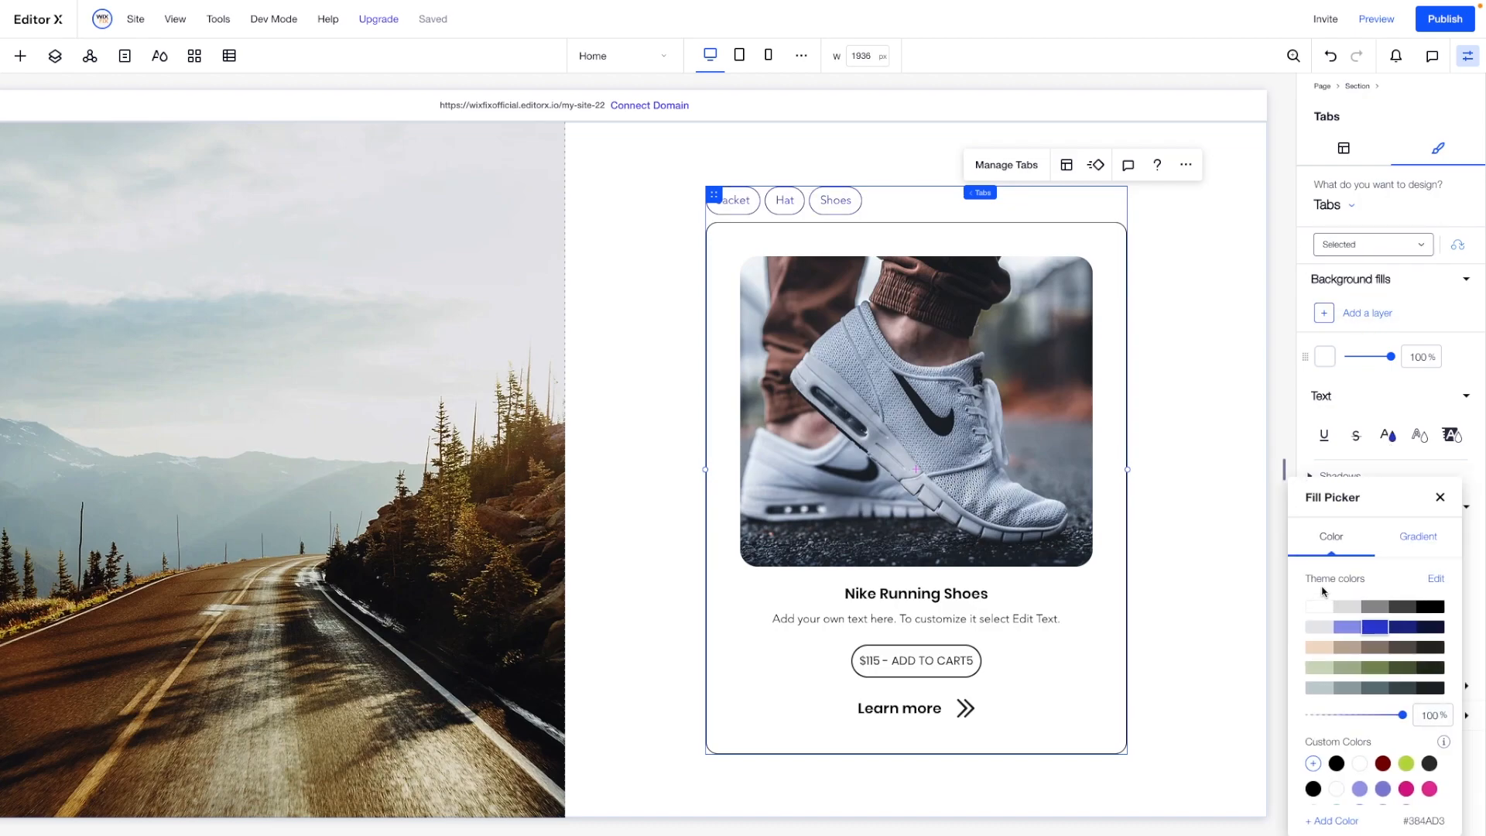
left_click(1370, 377)
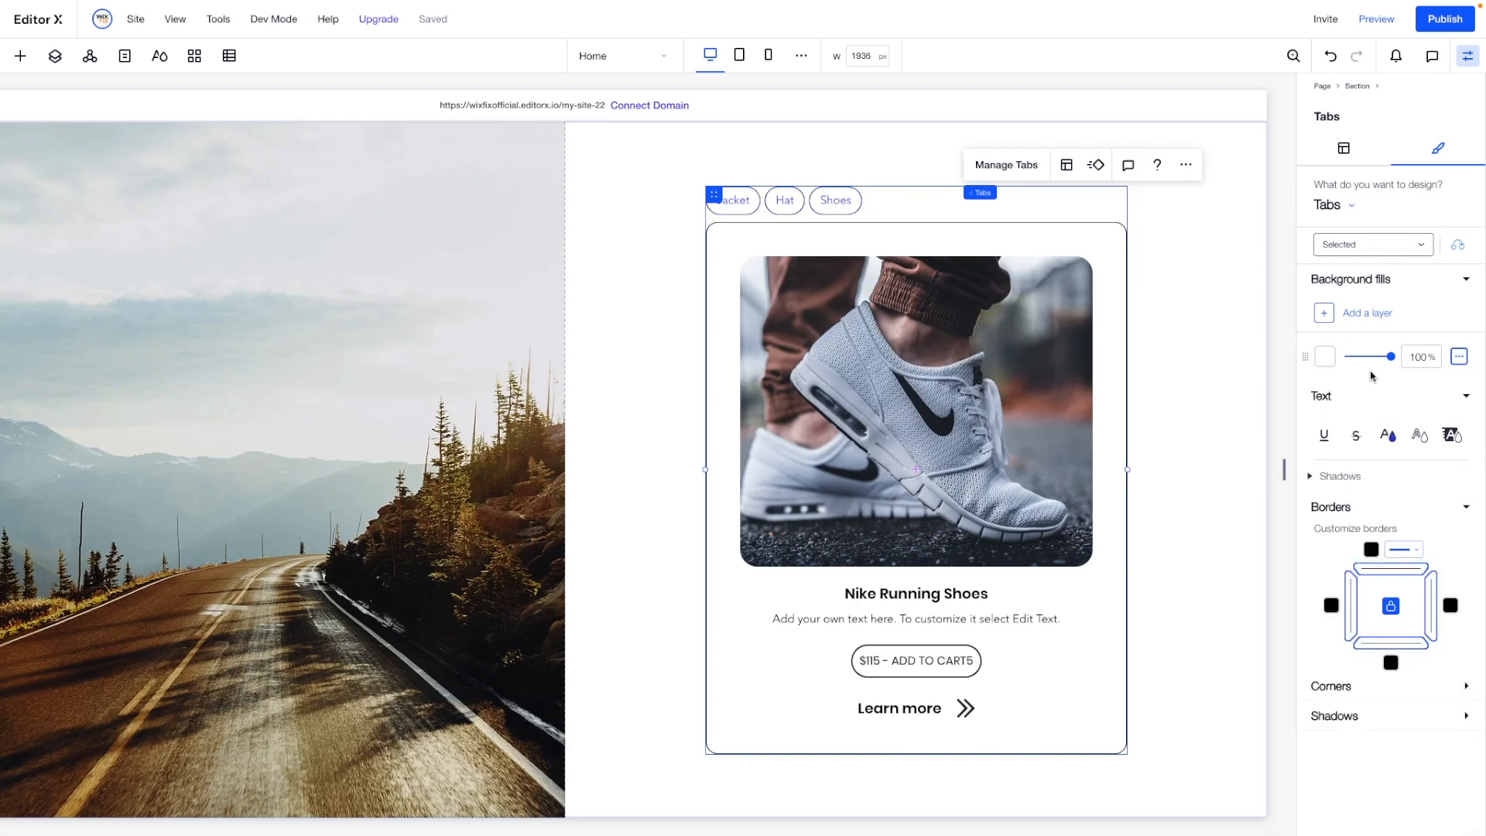
left_click(1388, 427)
left_click(1454, 616)
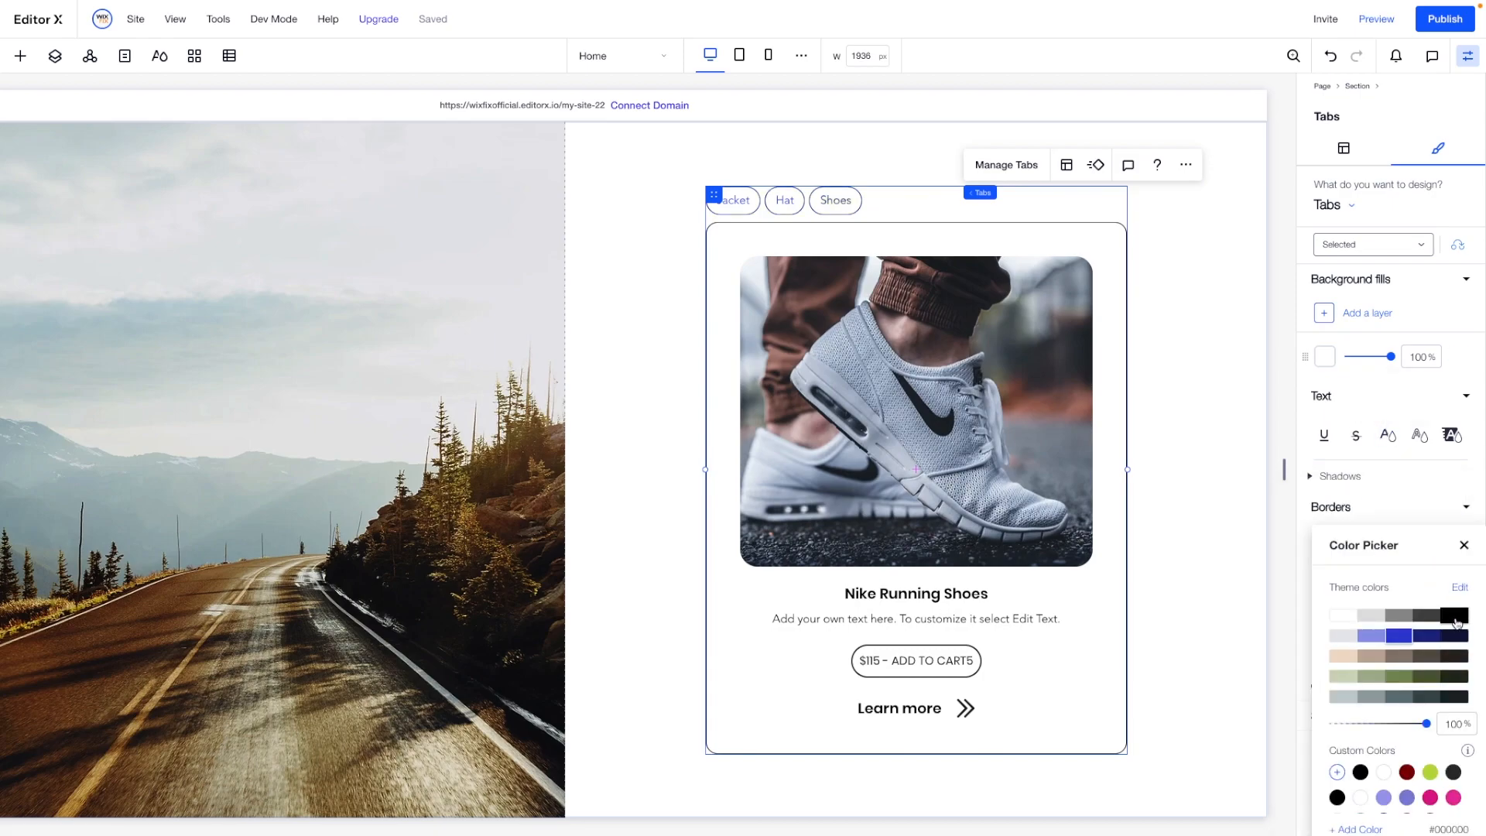
Remove the border around the tab containers by setting its width to 0 px on all sides.
left_click(1352, 208)
left_click(1339, 208)
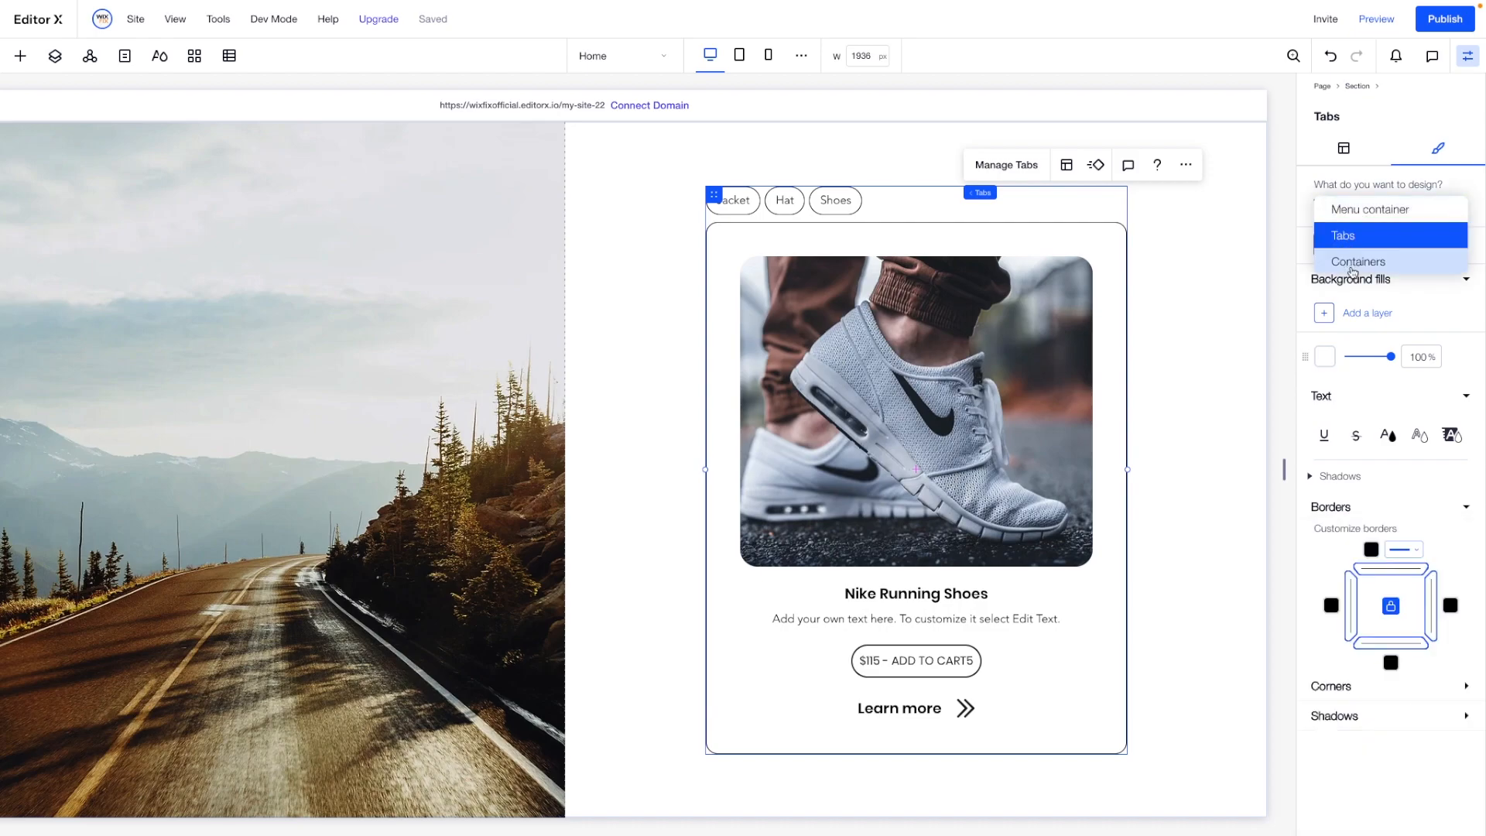
left_click(1352, 263)
left_click(1360, 402)
type("0")
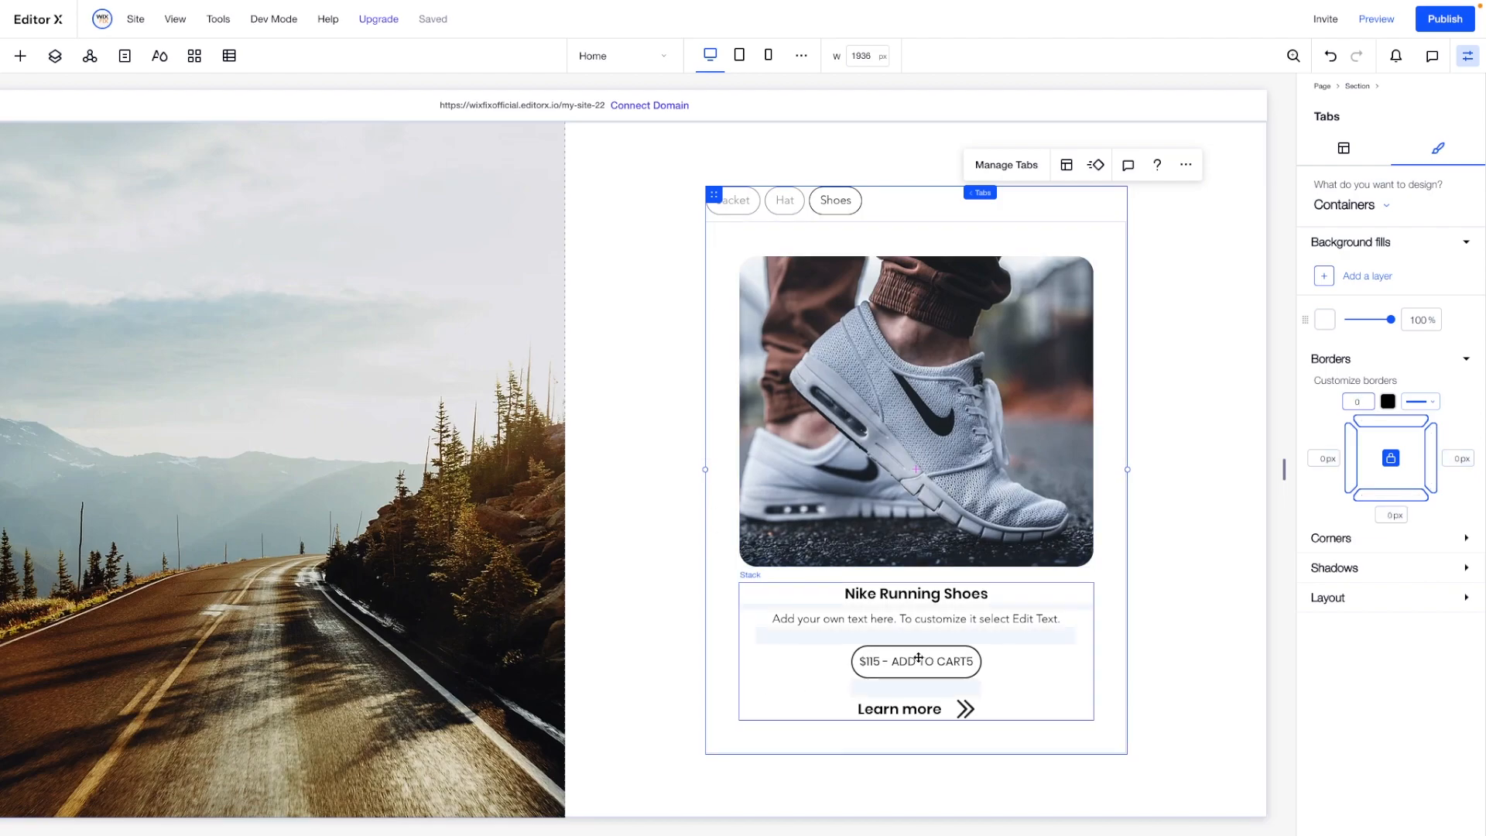
Set the left and right padding of the Shoes tab's container to 0%.
left_click(1110, 538)
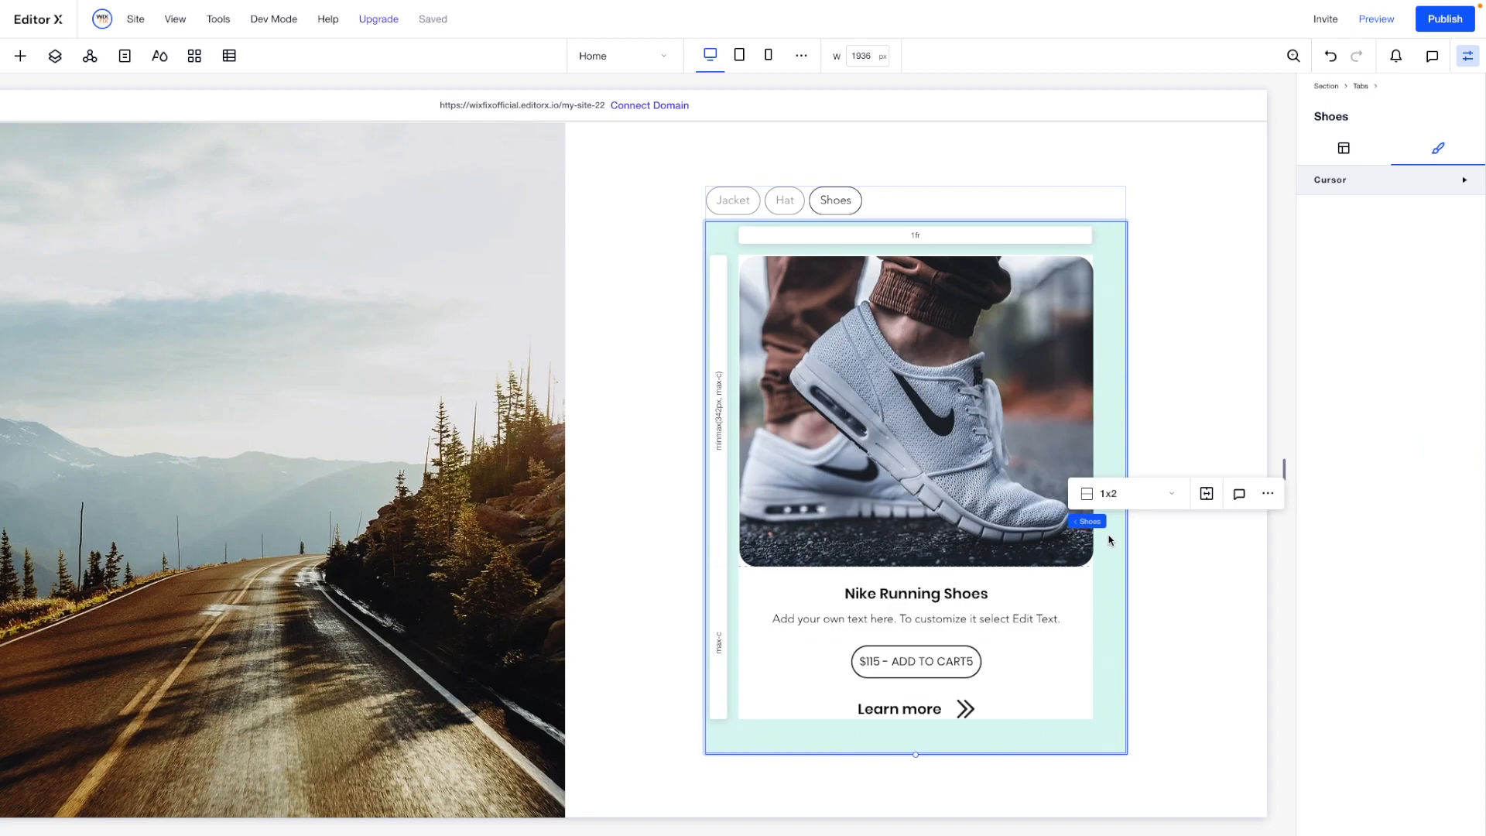
left_click(1344, 148)
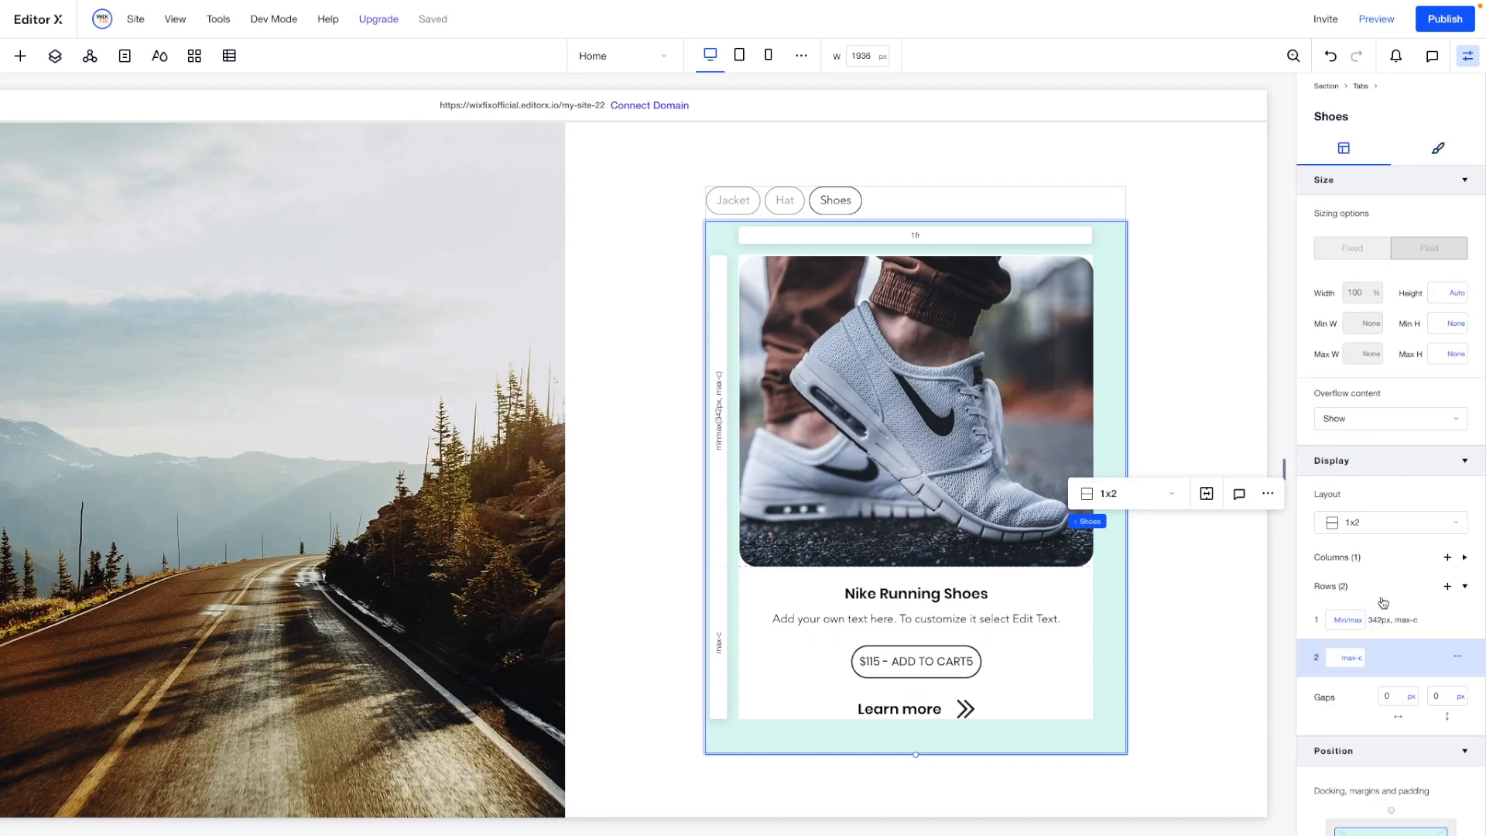
scroll(1382, 603, "down", 5)
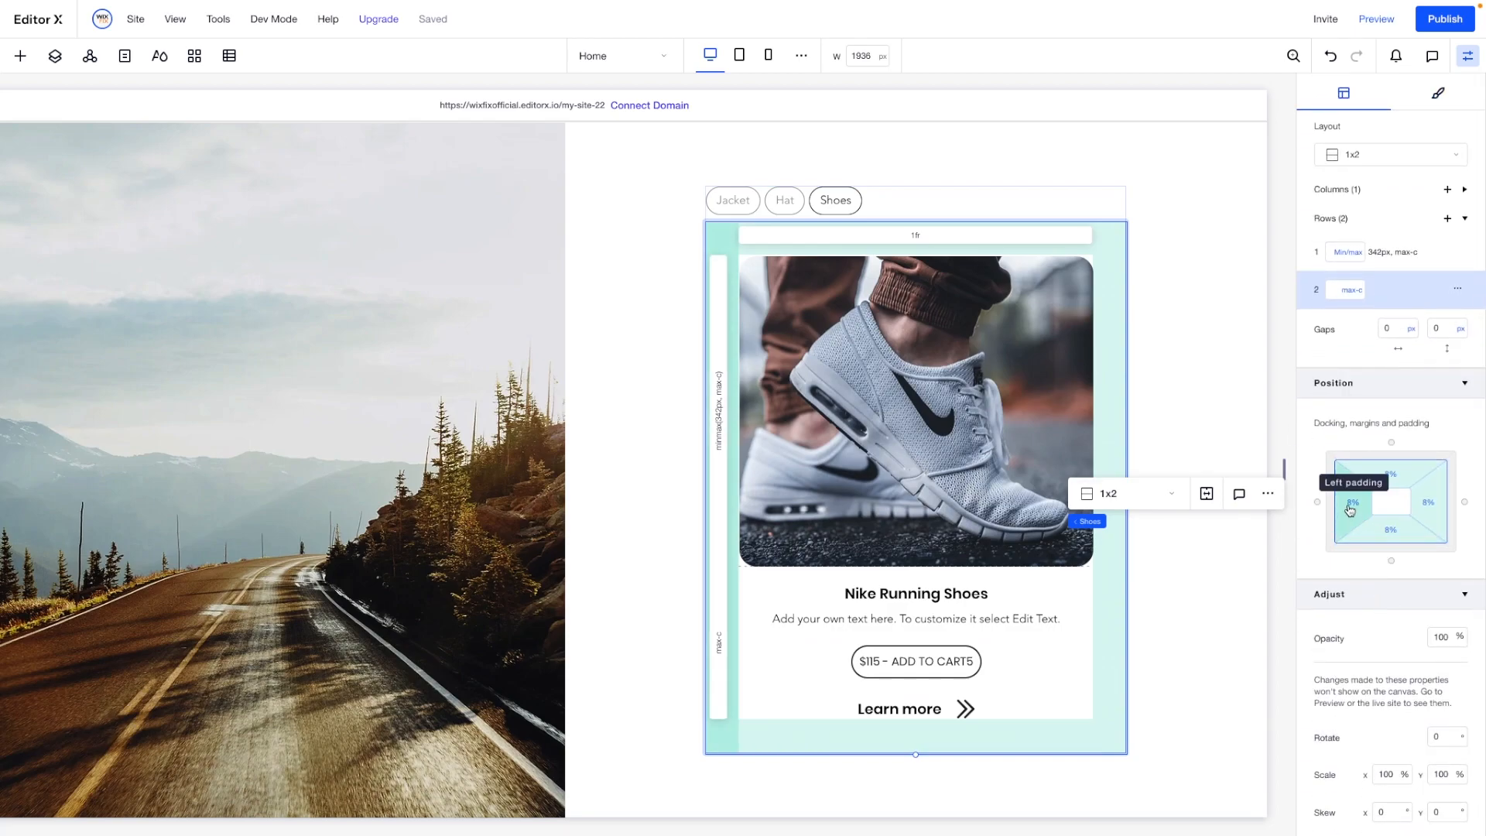
left_click(1351, 508)
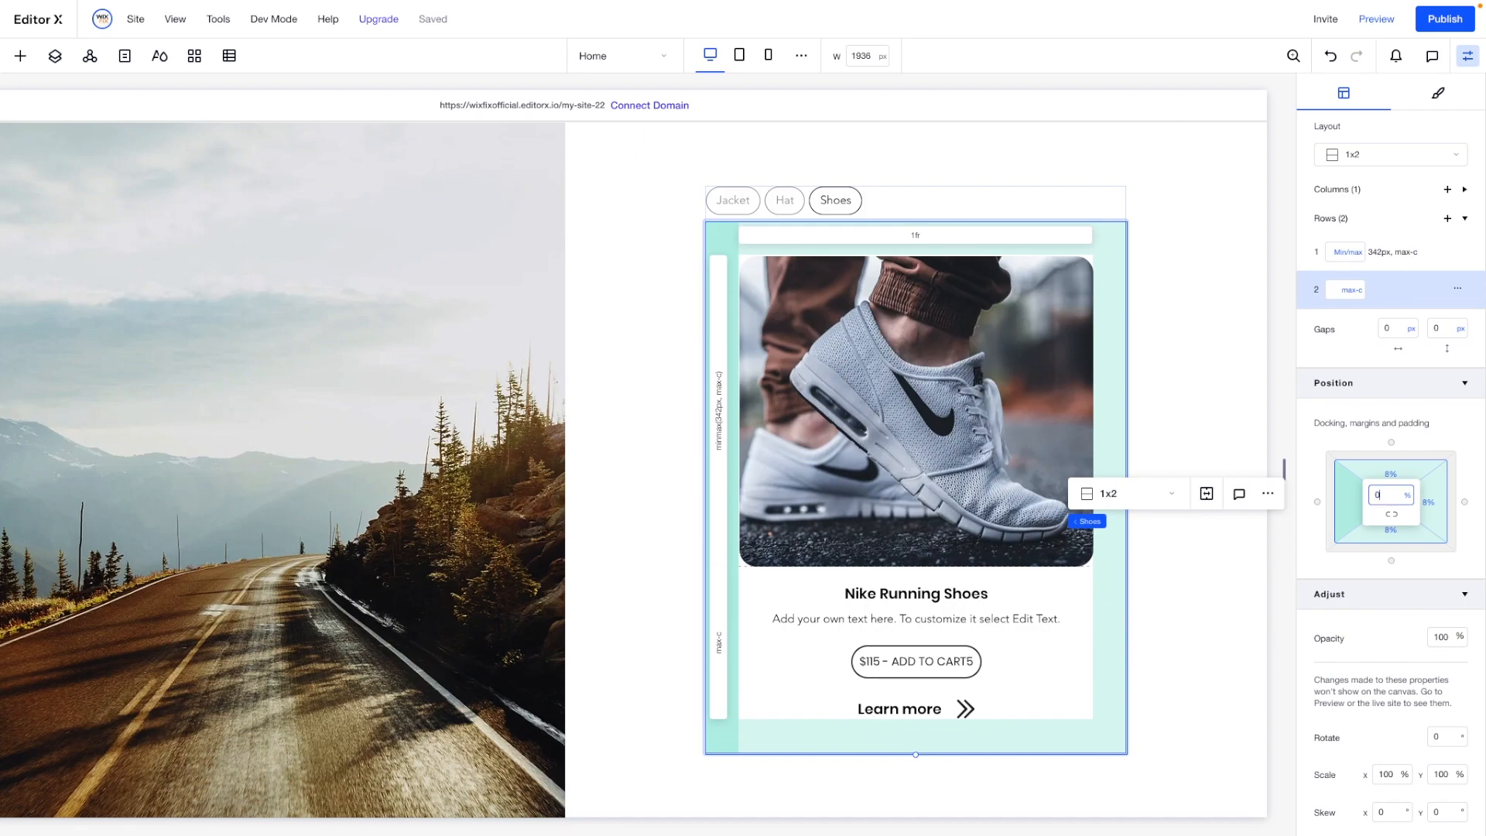
type("0")
key("Return")
left_click(1432, 497)
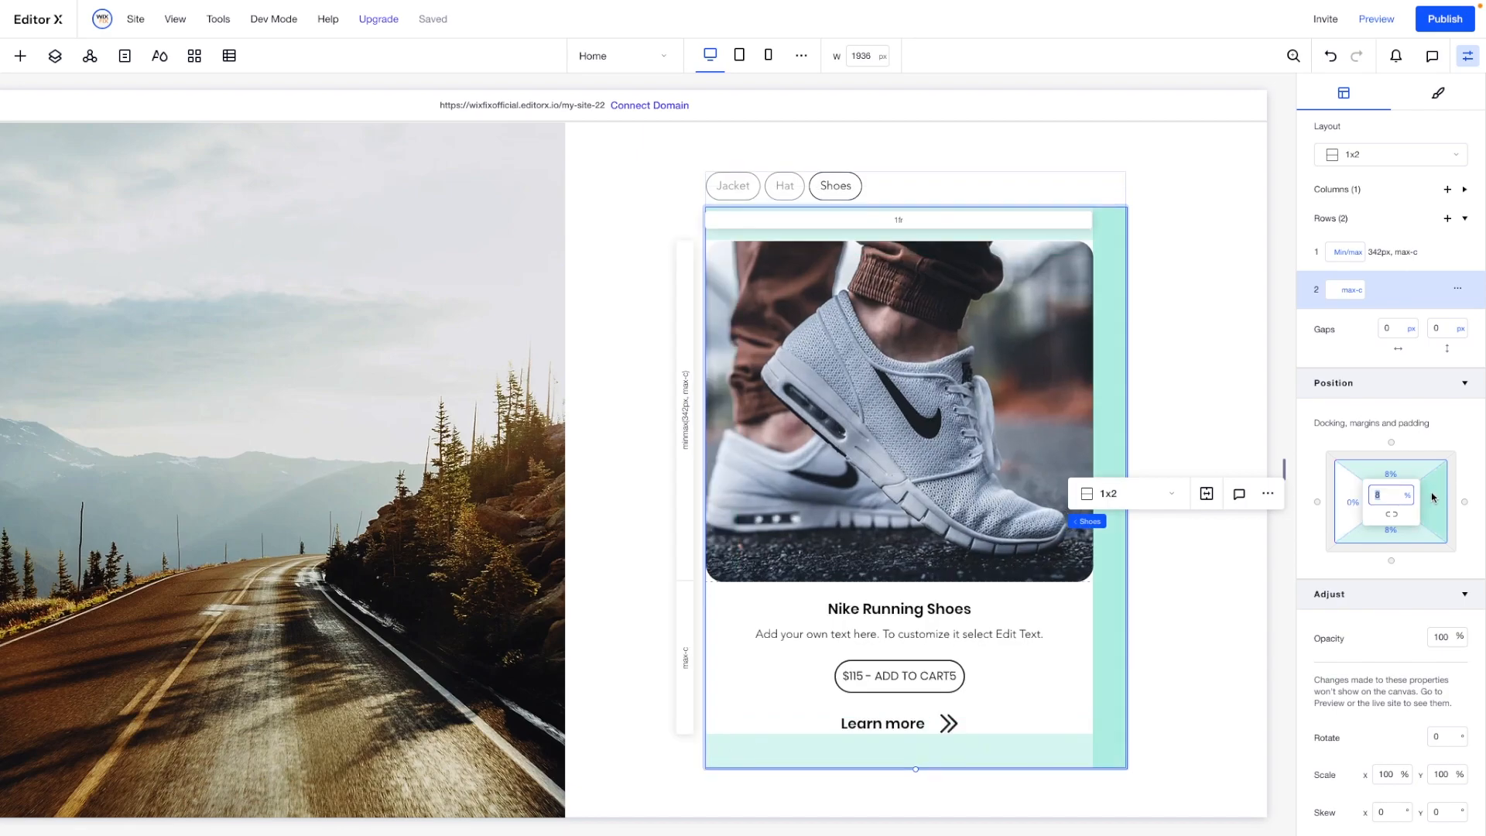
type("0")
key("Return")
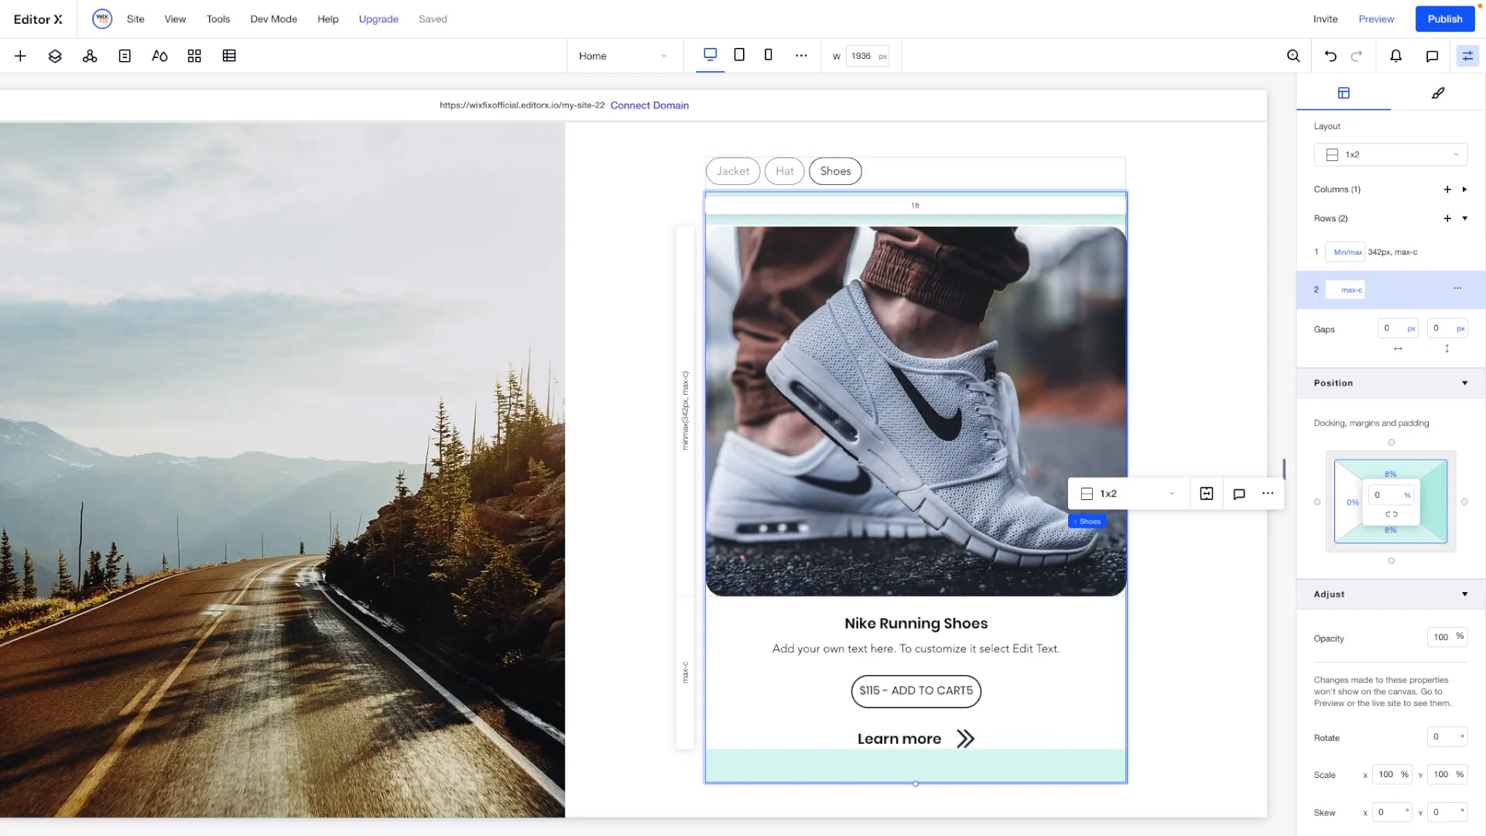
Set both the top and bottom padding of the Shoes tab's container to 4%.
left_click(881, 200)
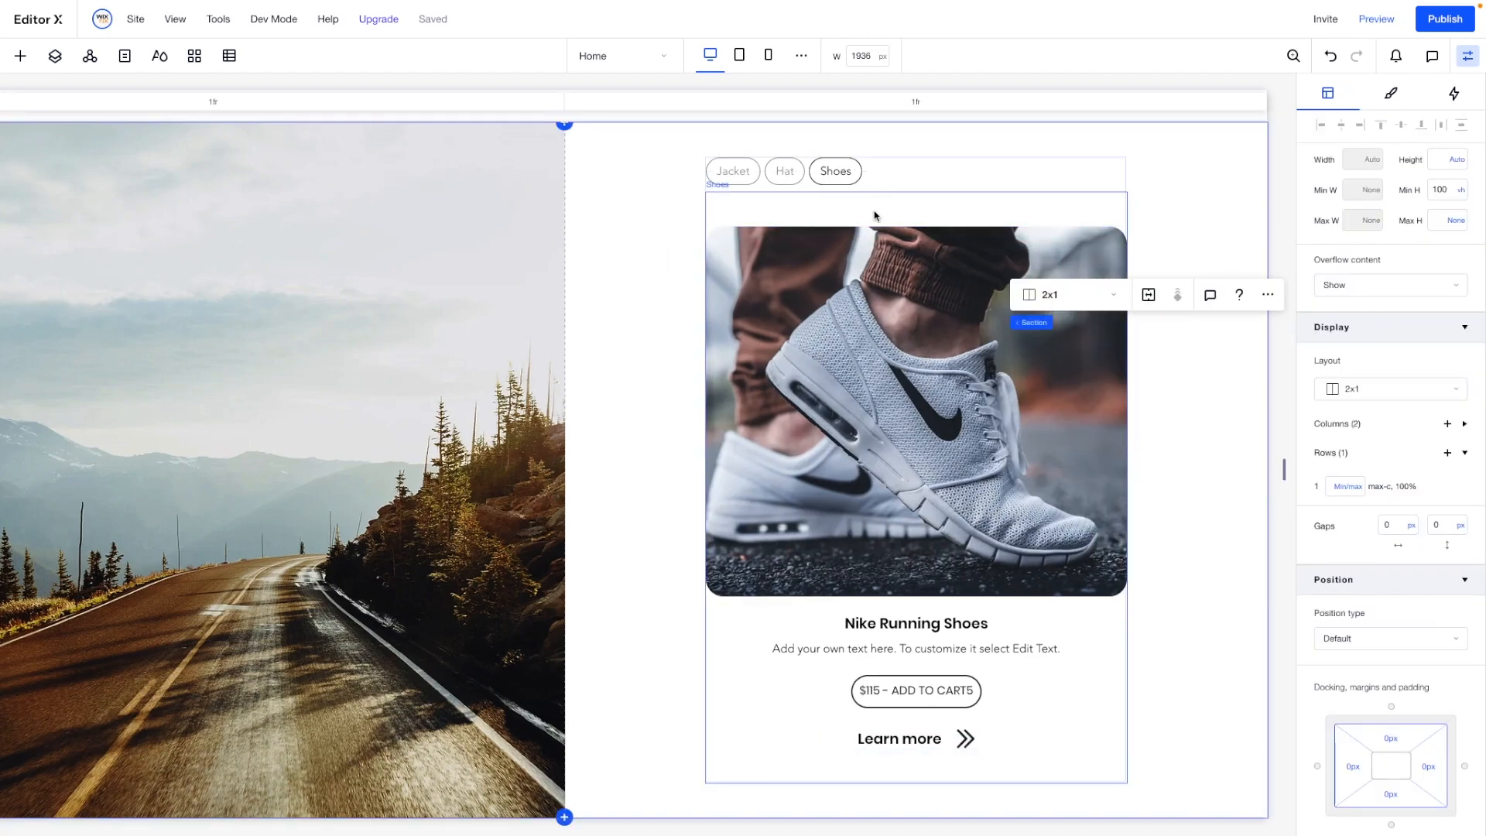
left_click(983, 218)
left_click(1396, 712)
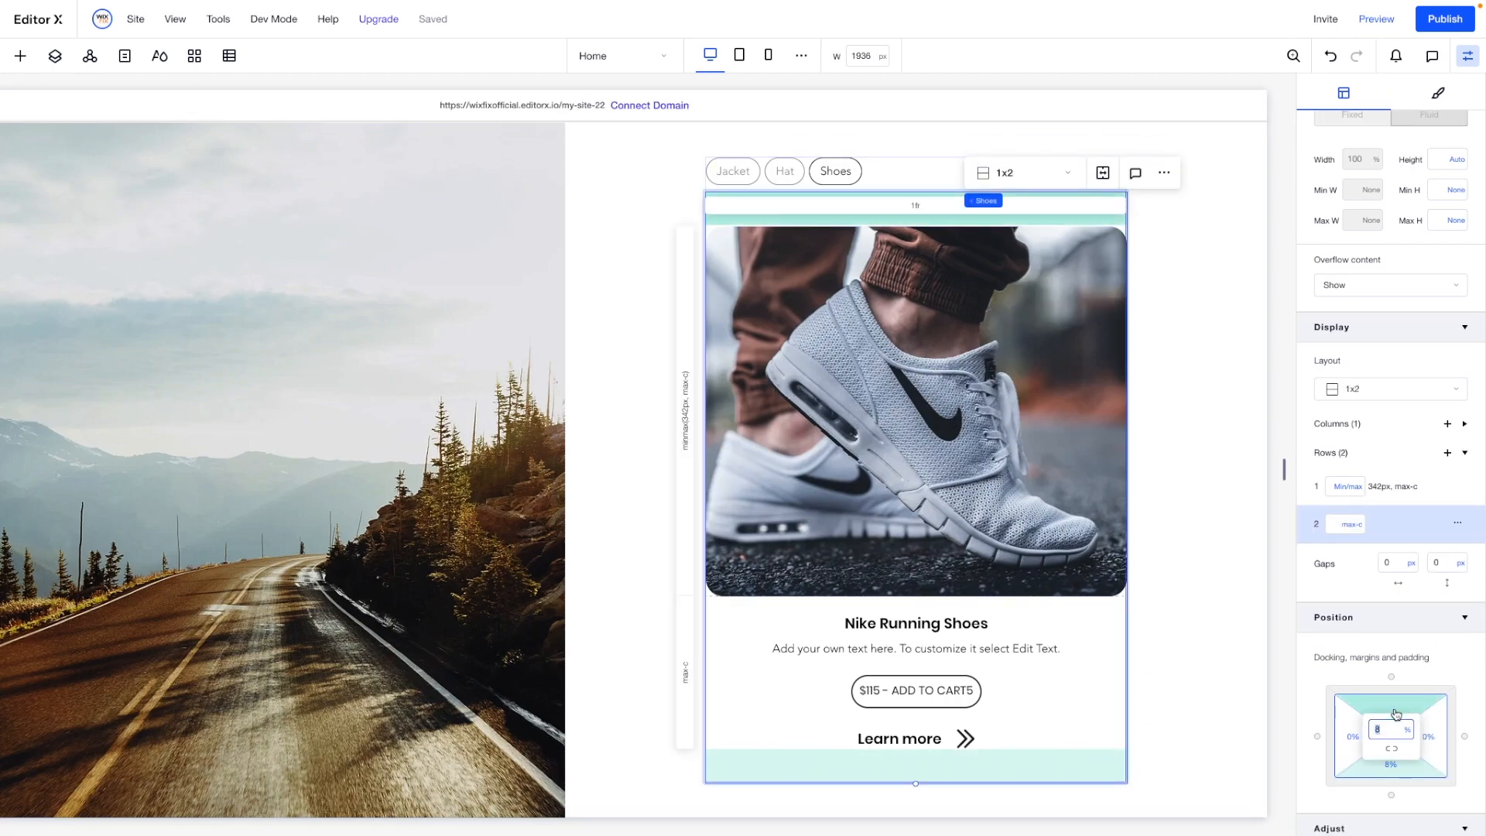
type("4")
key("Return")
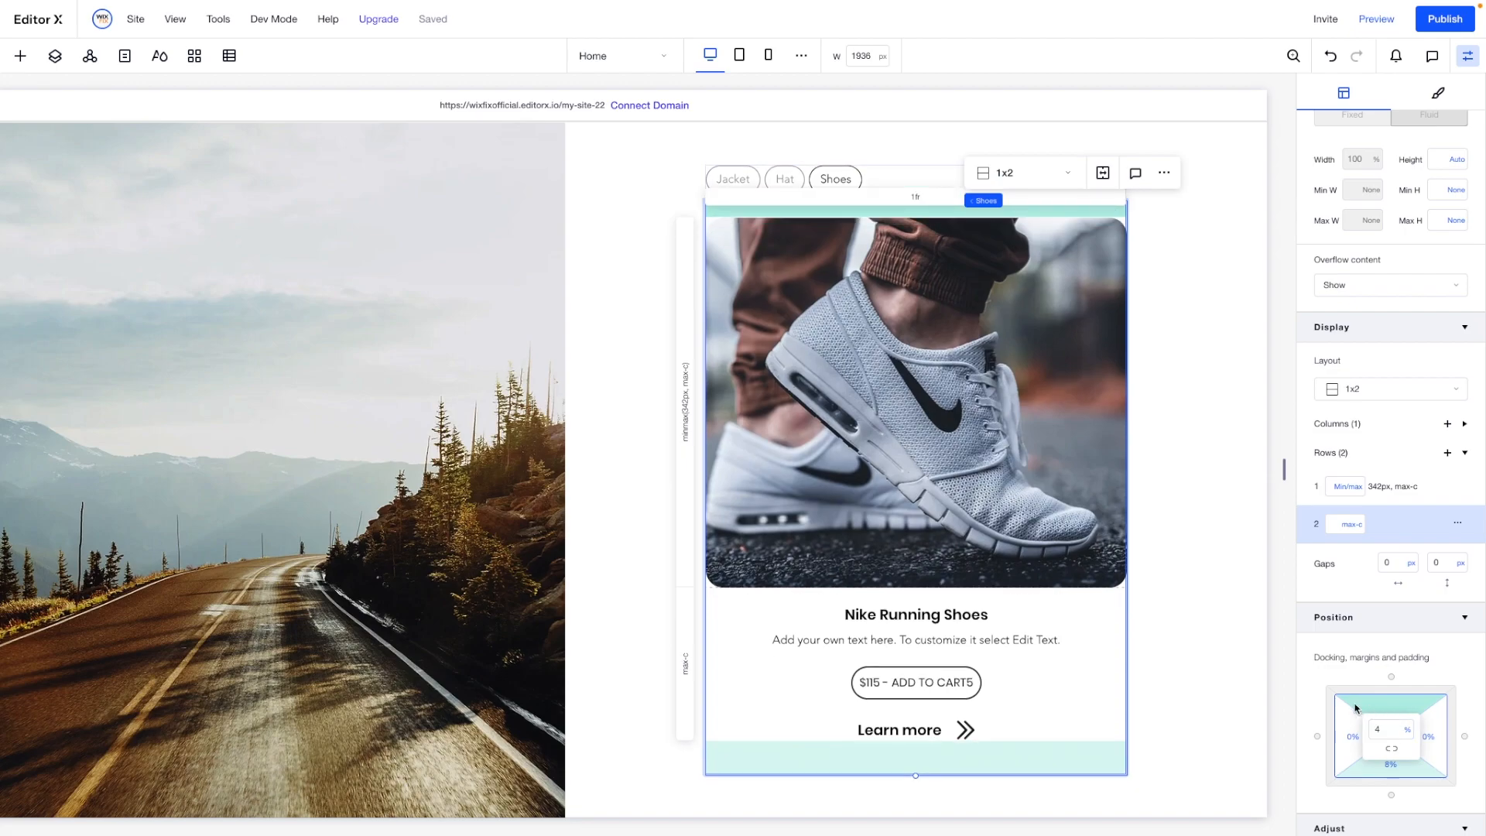
left_click(1382, 773)
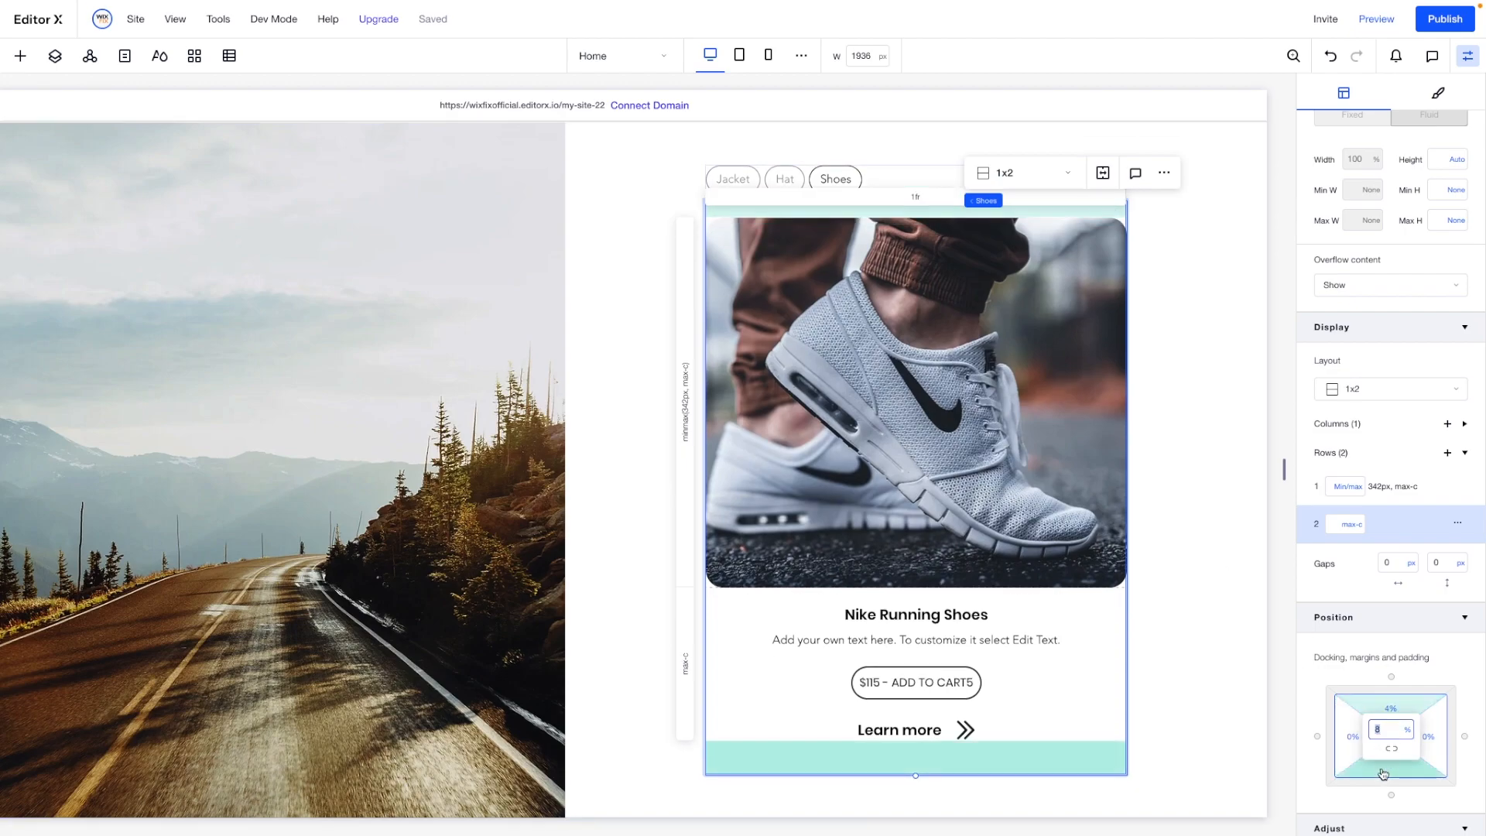
type("4")
key("Return")
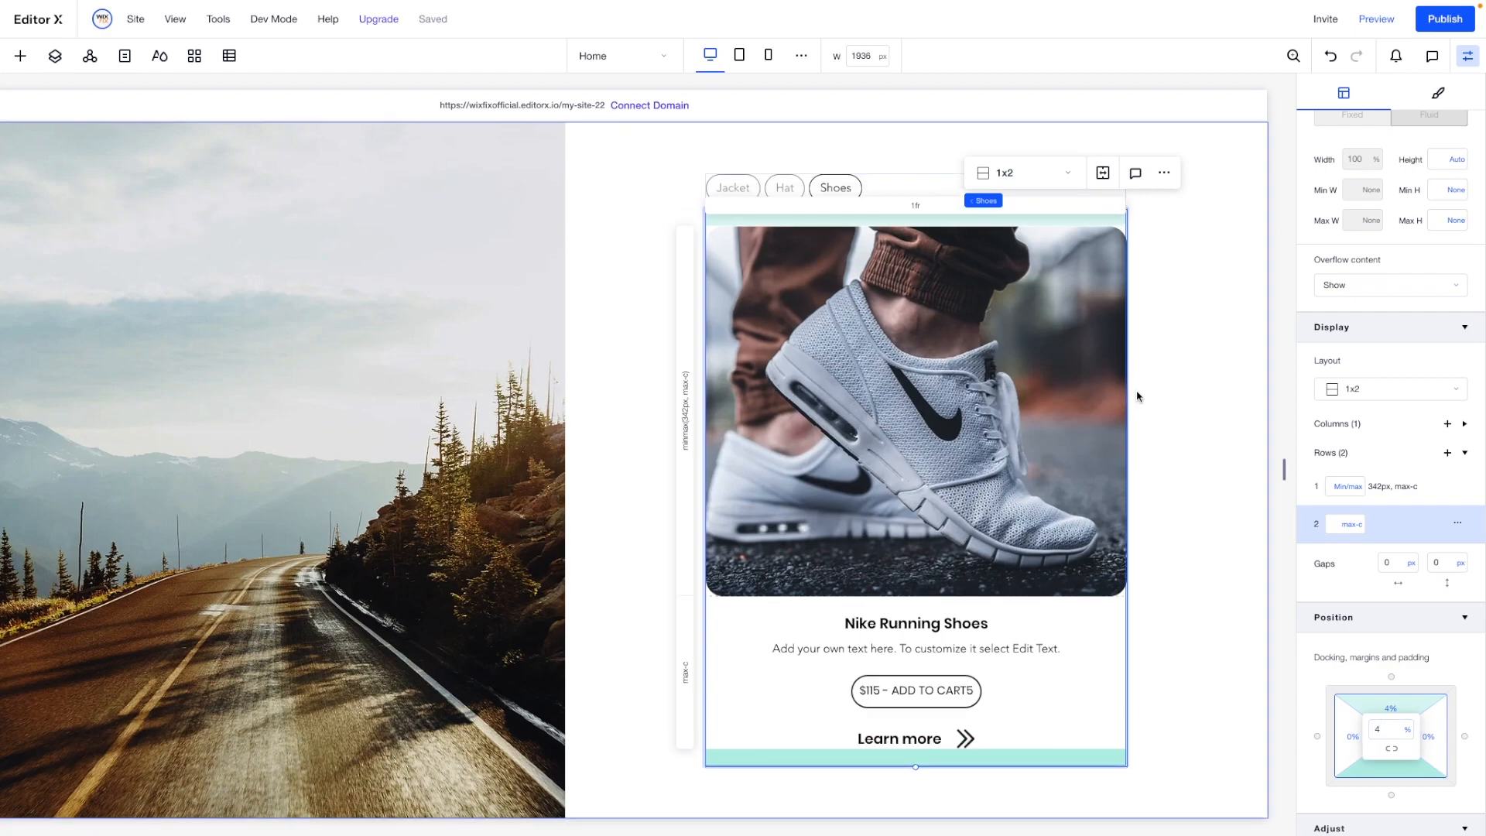
left_click(1192, 398)
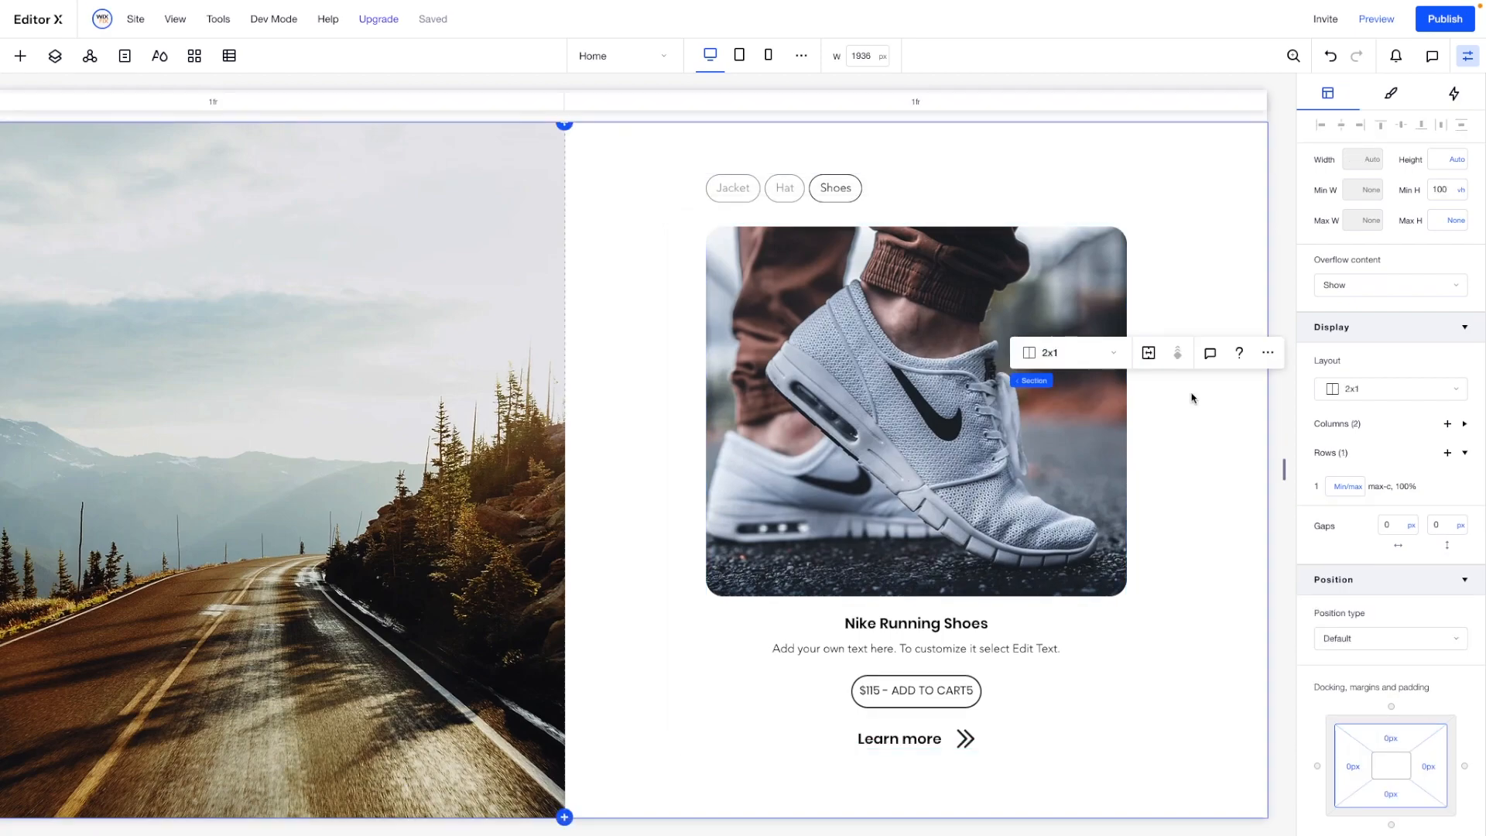
Preview the site and switch repeatedly between the Jacket, Hat and Shoes tabs to compare their layouts, then return to editing.
left_click(1377, 19)
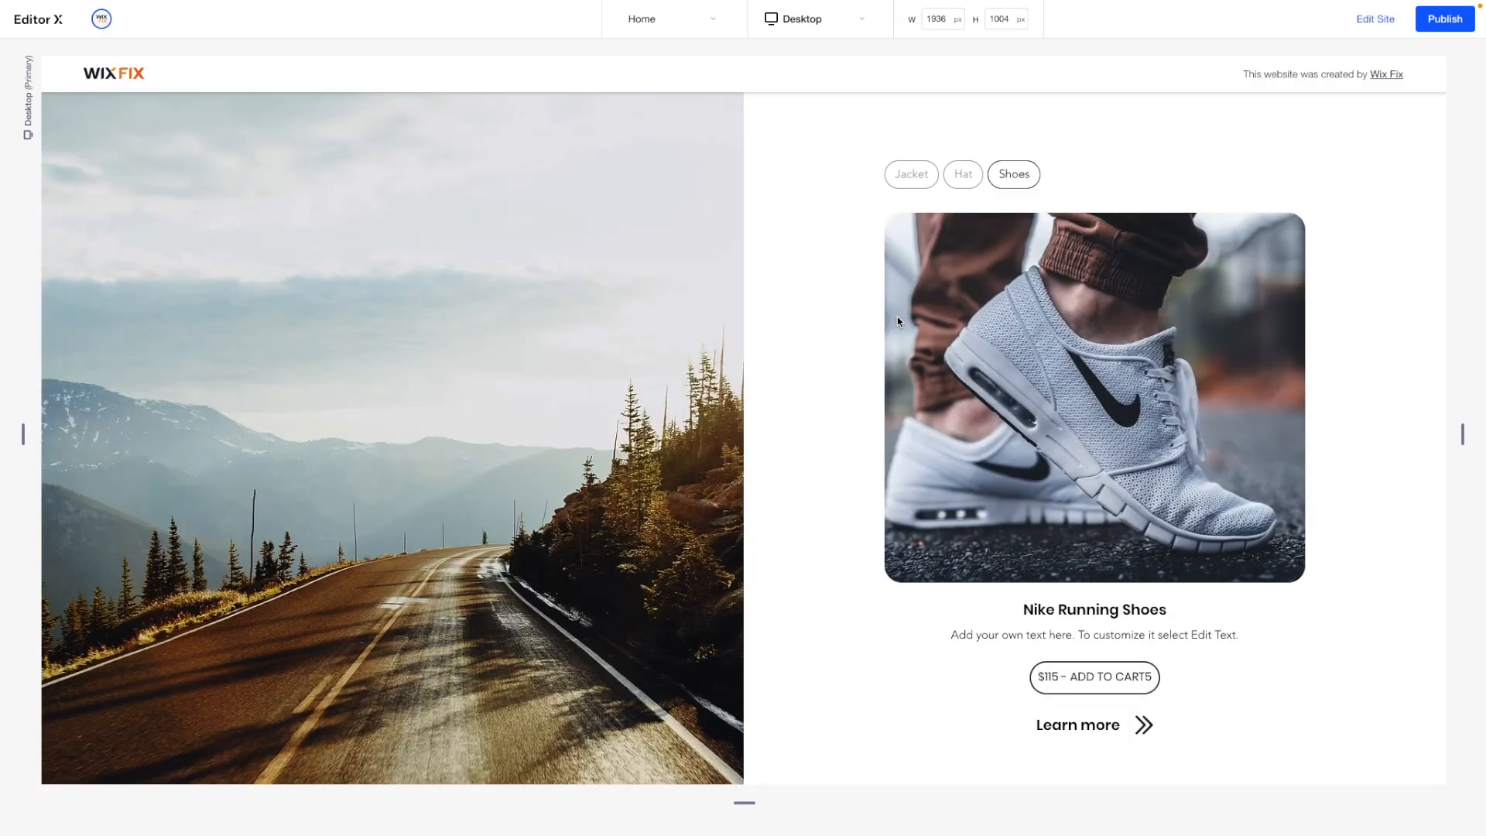
left_click(921, 182)
left_click(958, 190)
left_click(1000, 197)
left_click(962, 180)
left_click(913, 188)
left_click(966, 194)
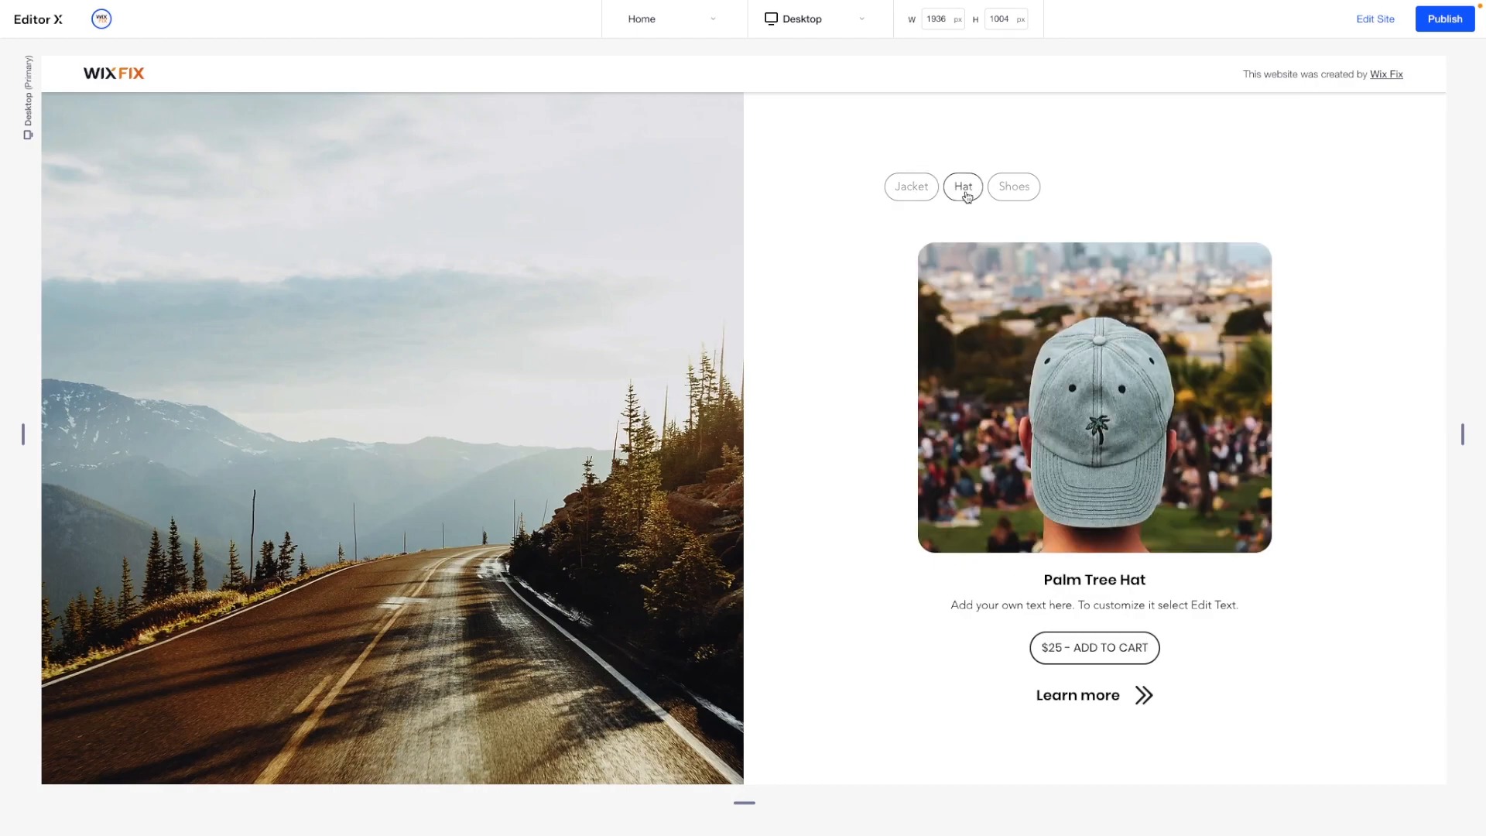
left_click(1012, 191)
left_click(916, 189)
left_click(962, 188)
left_click(1006, 189)
left_click(964, 178)
left_click(1375, 19)
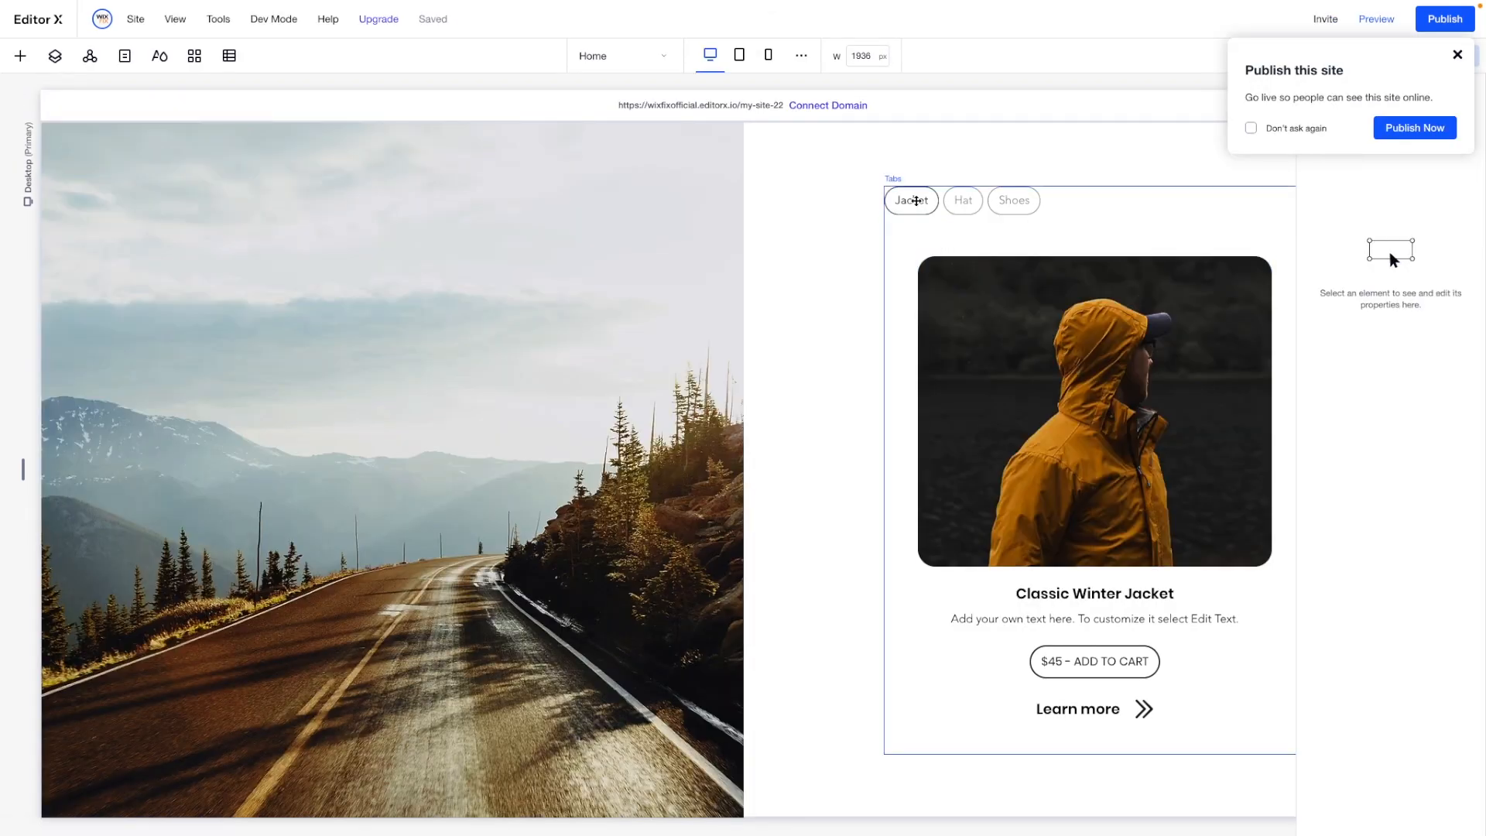
Set the Jacket tab container's padding to 0% on the left and right and 4% on the top and bottom.
left_click(917, 205)
left_click(908, 300)
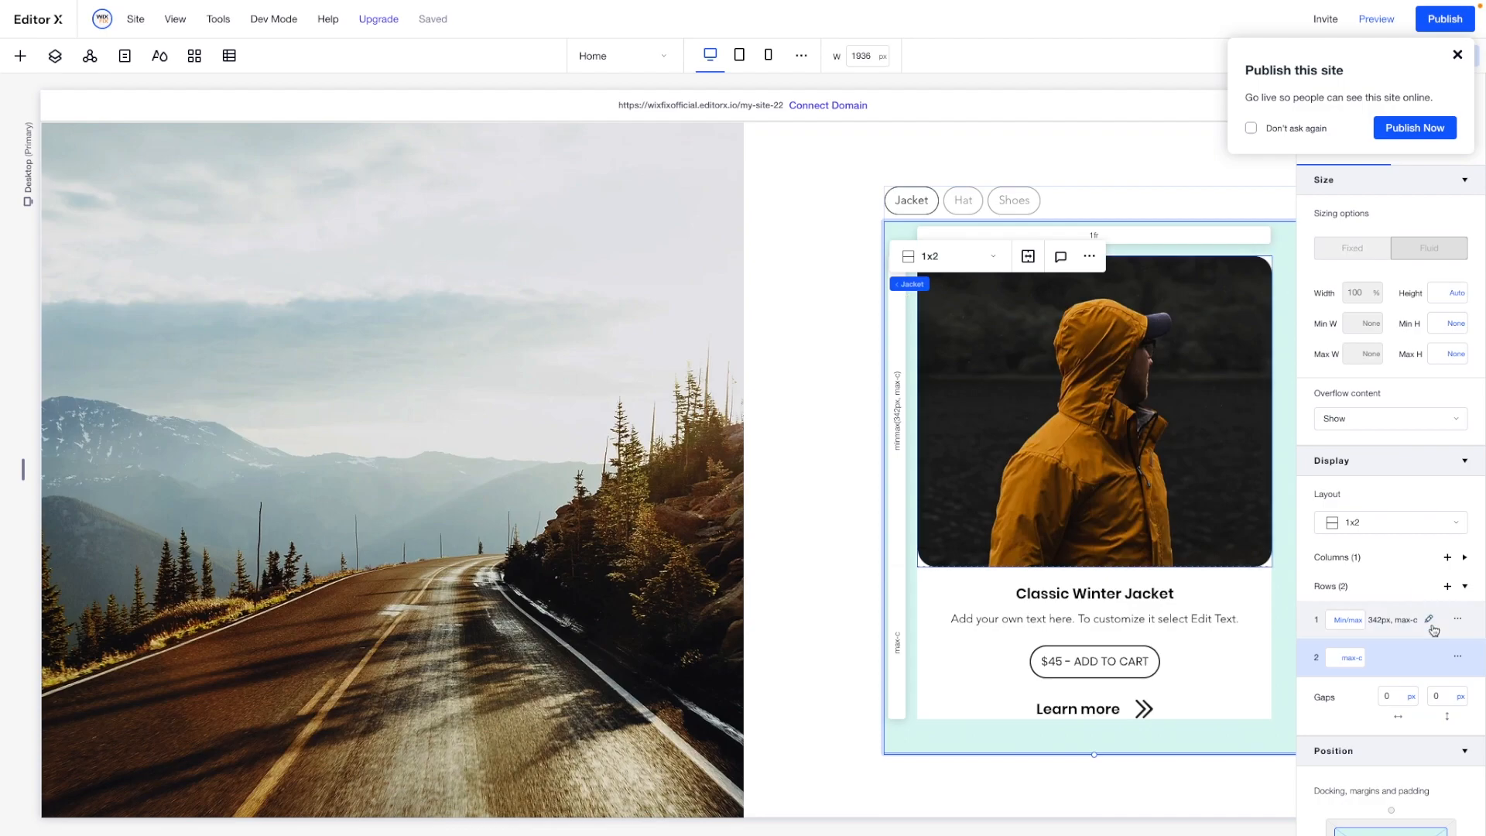
scroll(1343, 487, "down", 5)
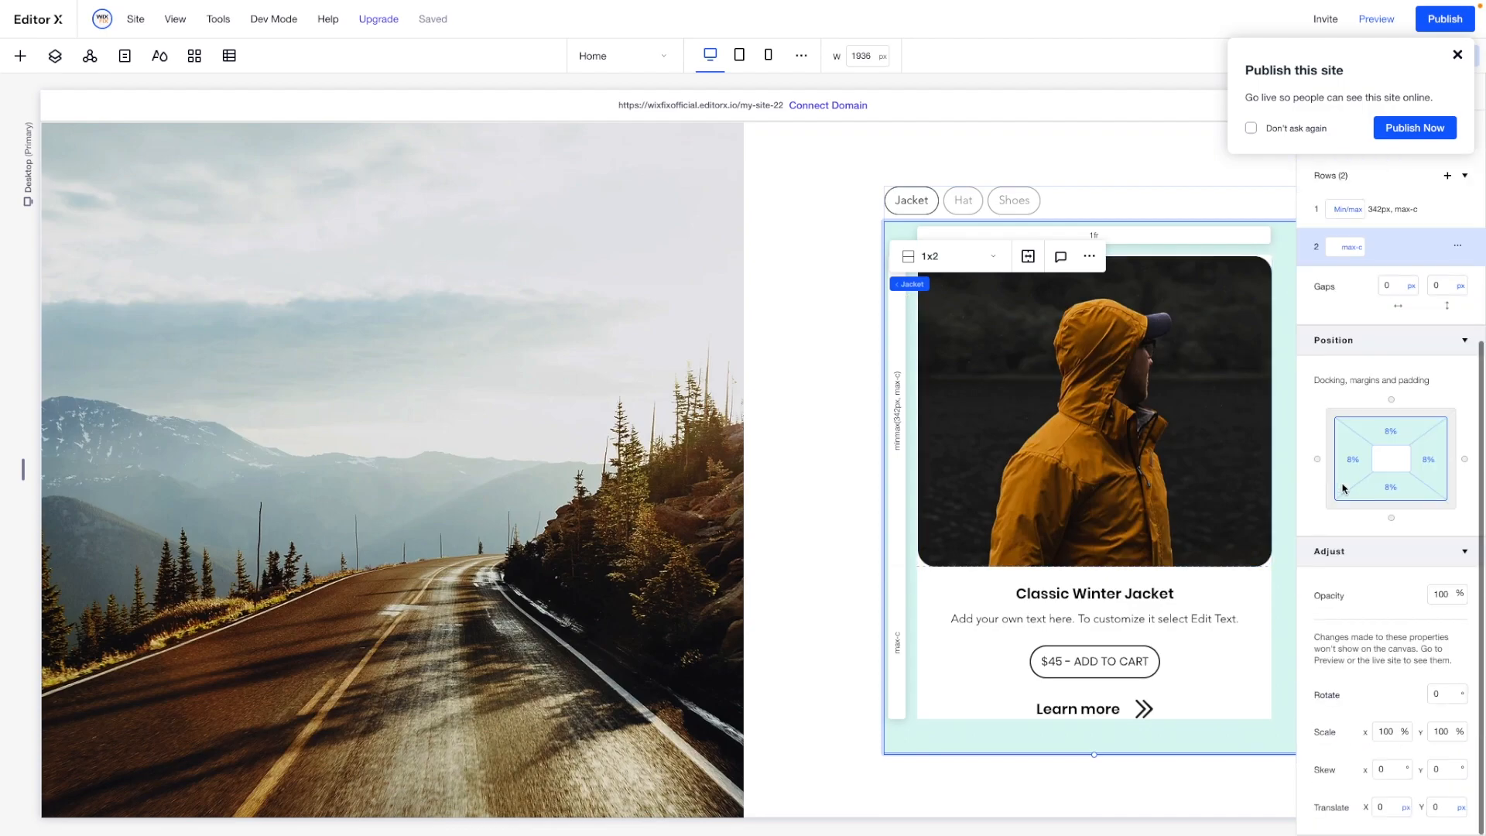
left_click(1347, 470)
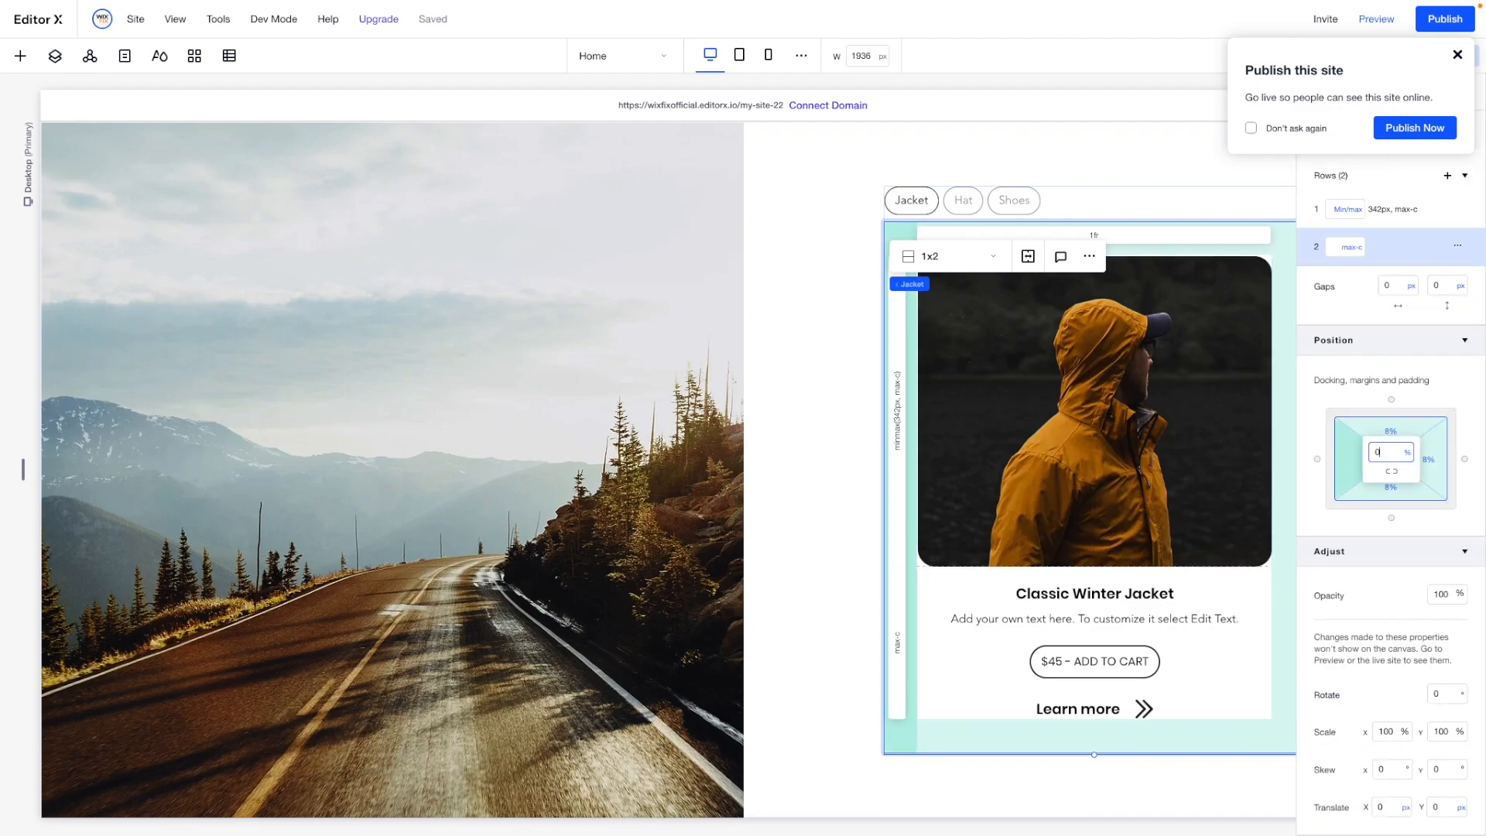
key("Tab")
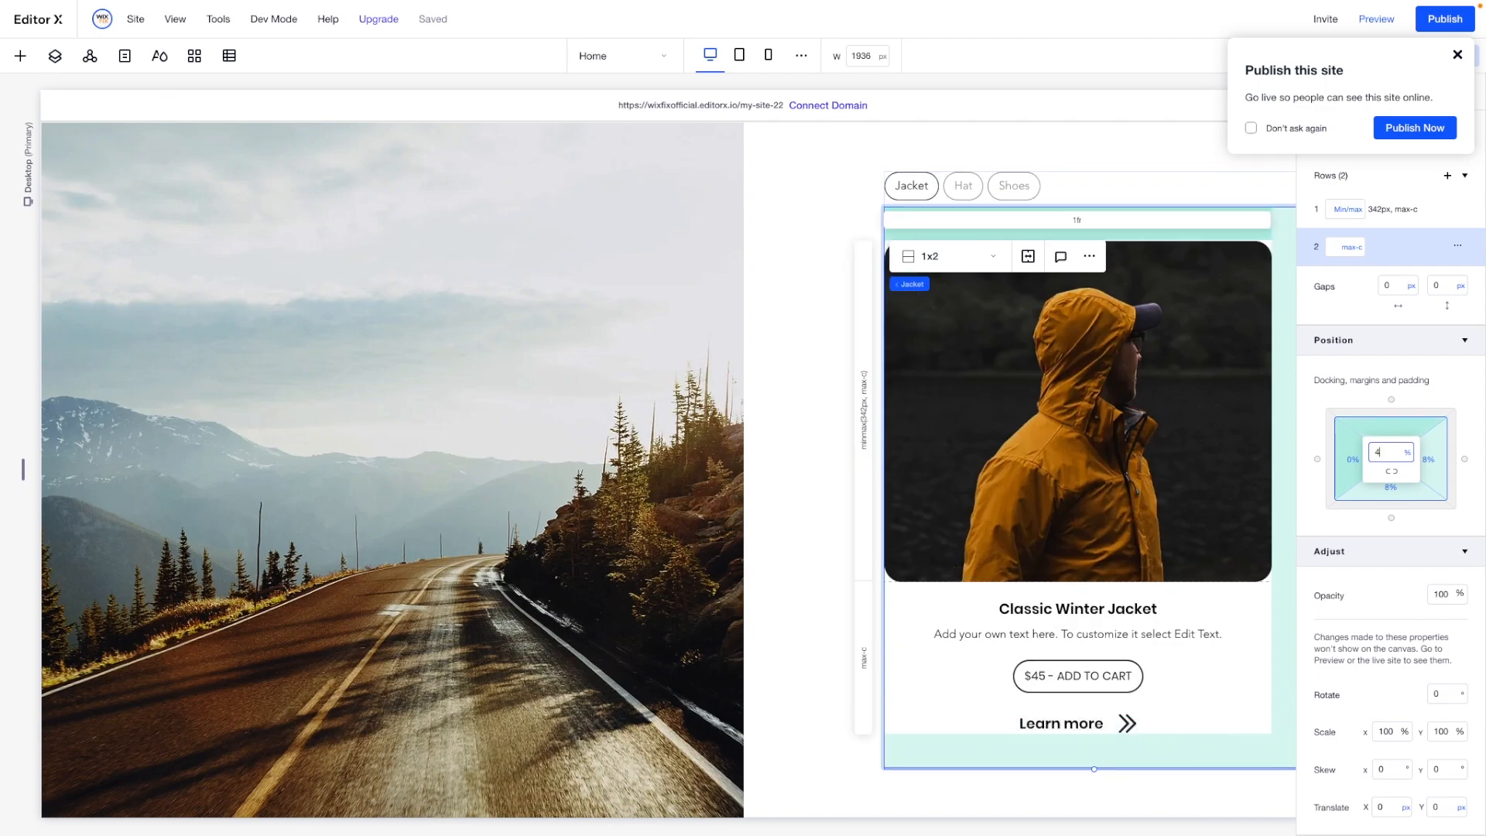
type("4")
key("Tab")
type("0")
key("Tab")
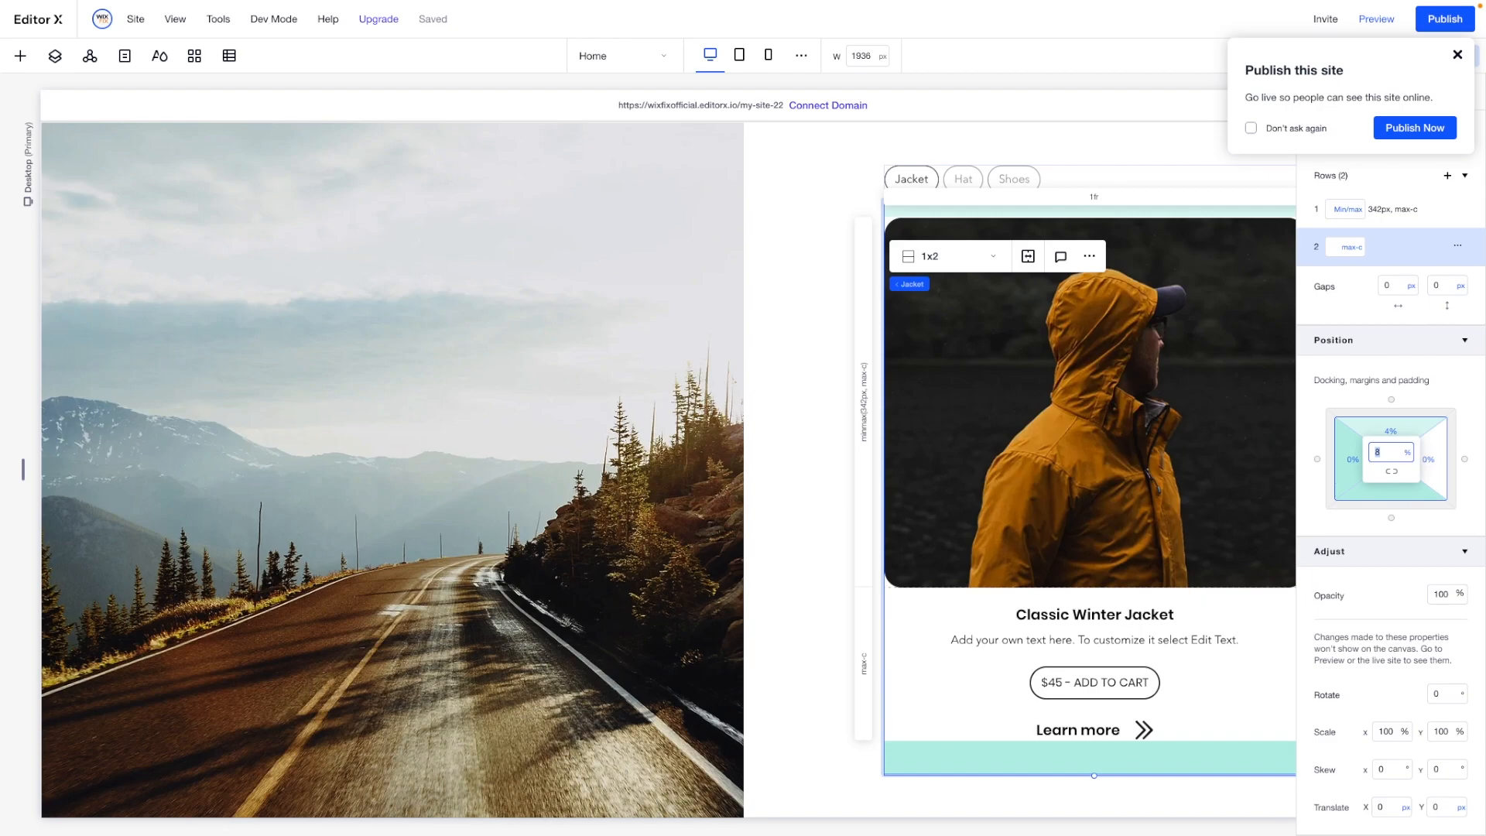
key("Return")
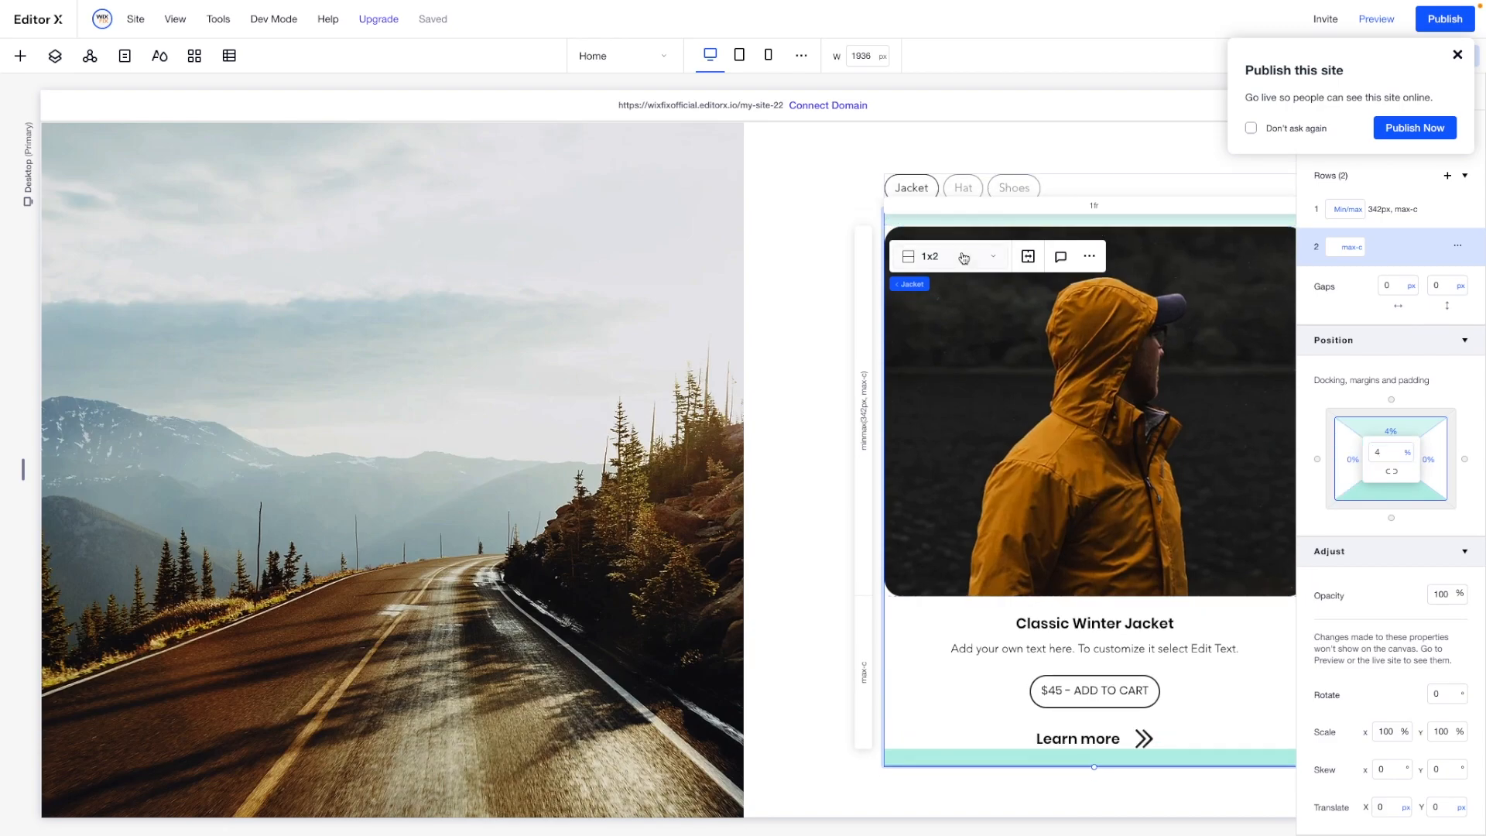
Switch to the Hat tab and set its container's padding to 0% left and right and 4% top and bottom.
left_click(1080, 186)
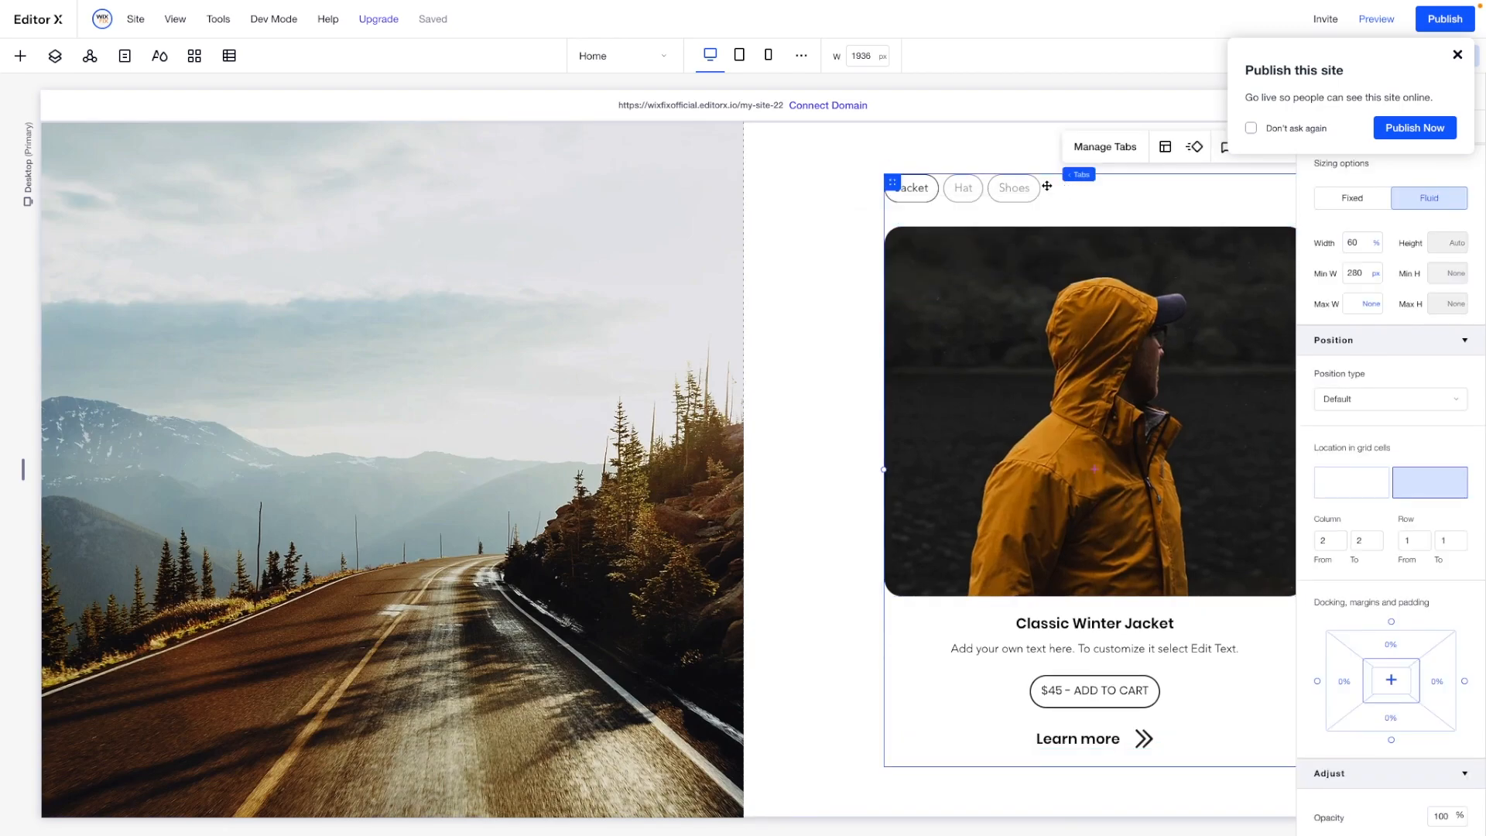
left_click(1104, 146)
left_click(704, 264)
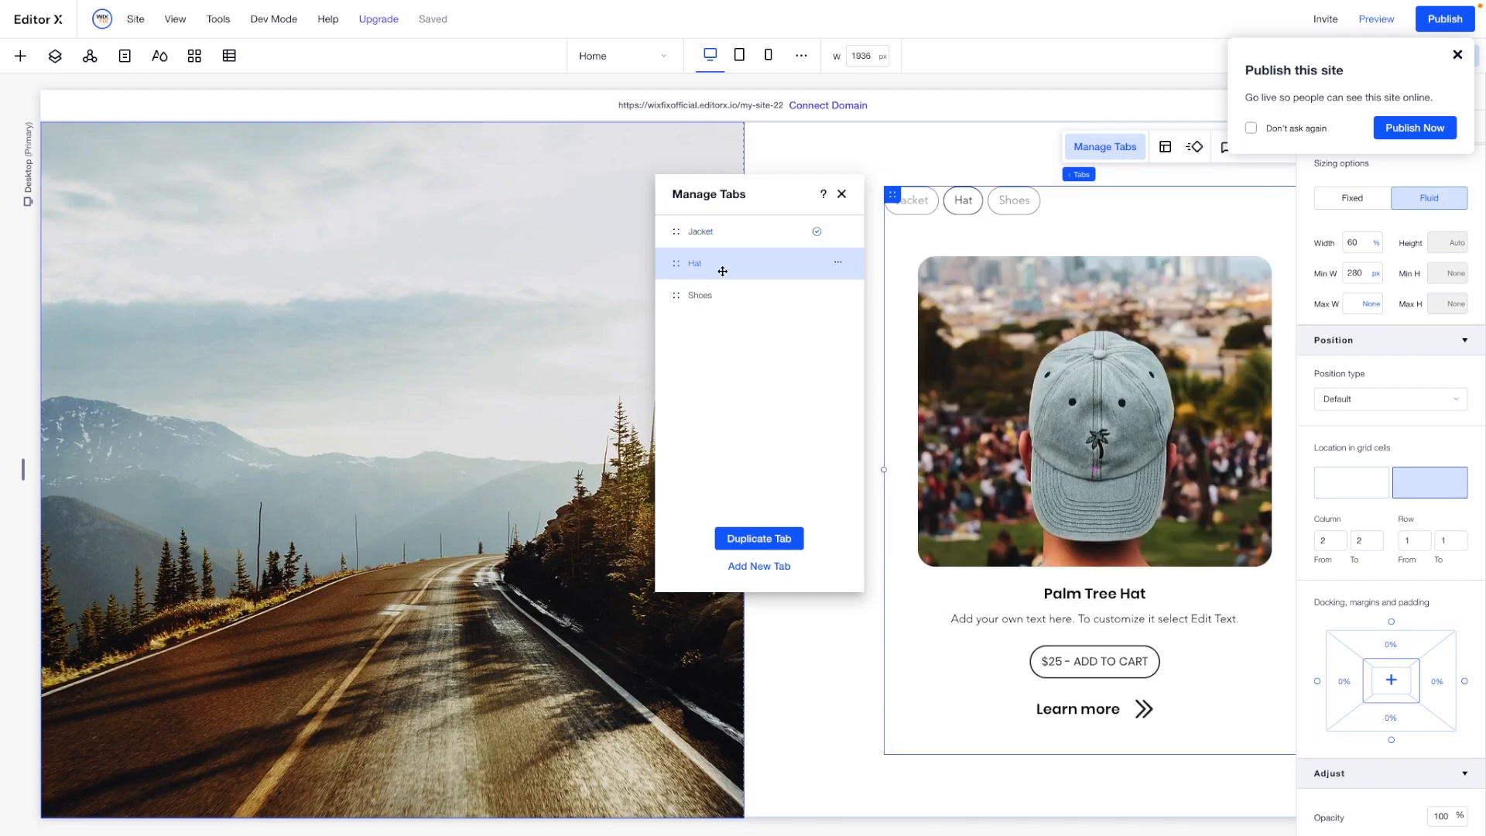
left_click(907, 315)
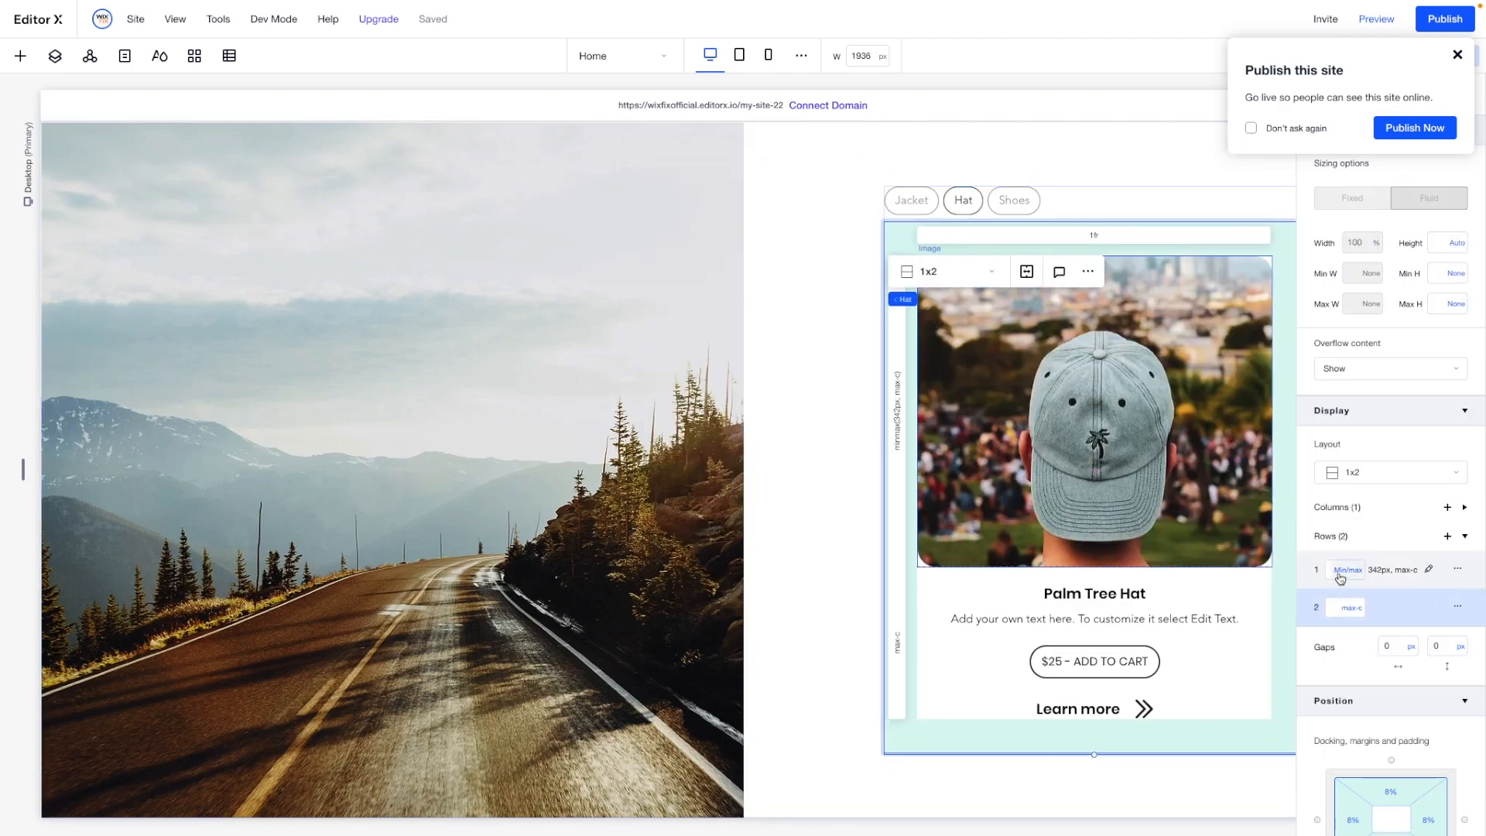
left_click(1344, 809)
type("0")
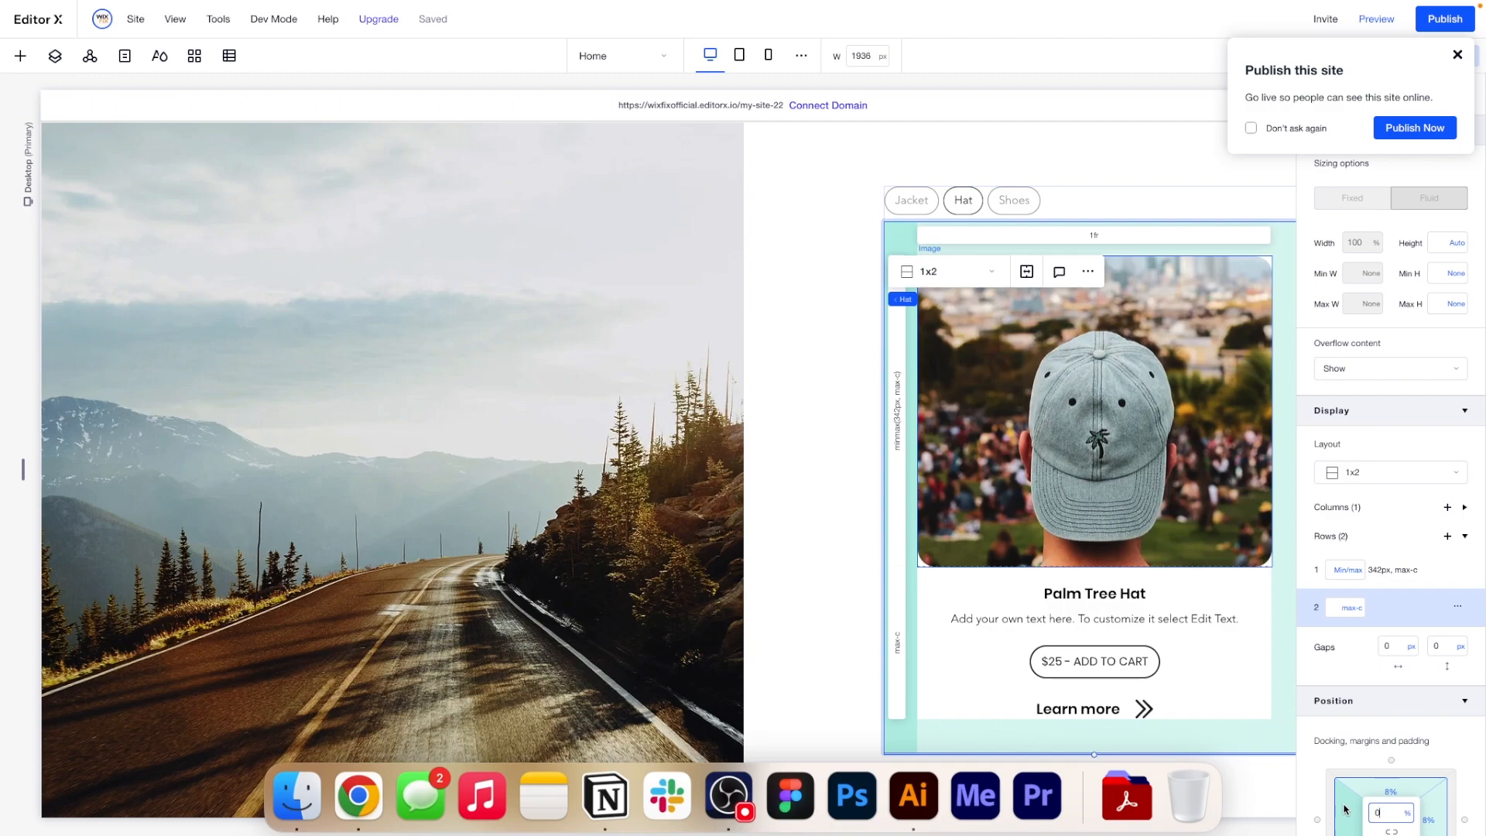
key("BackSpace")
type("4")
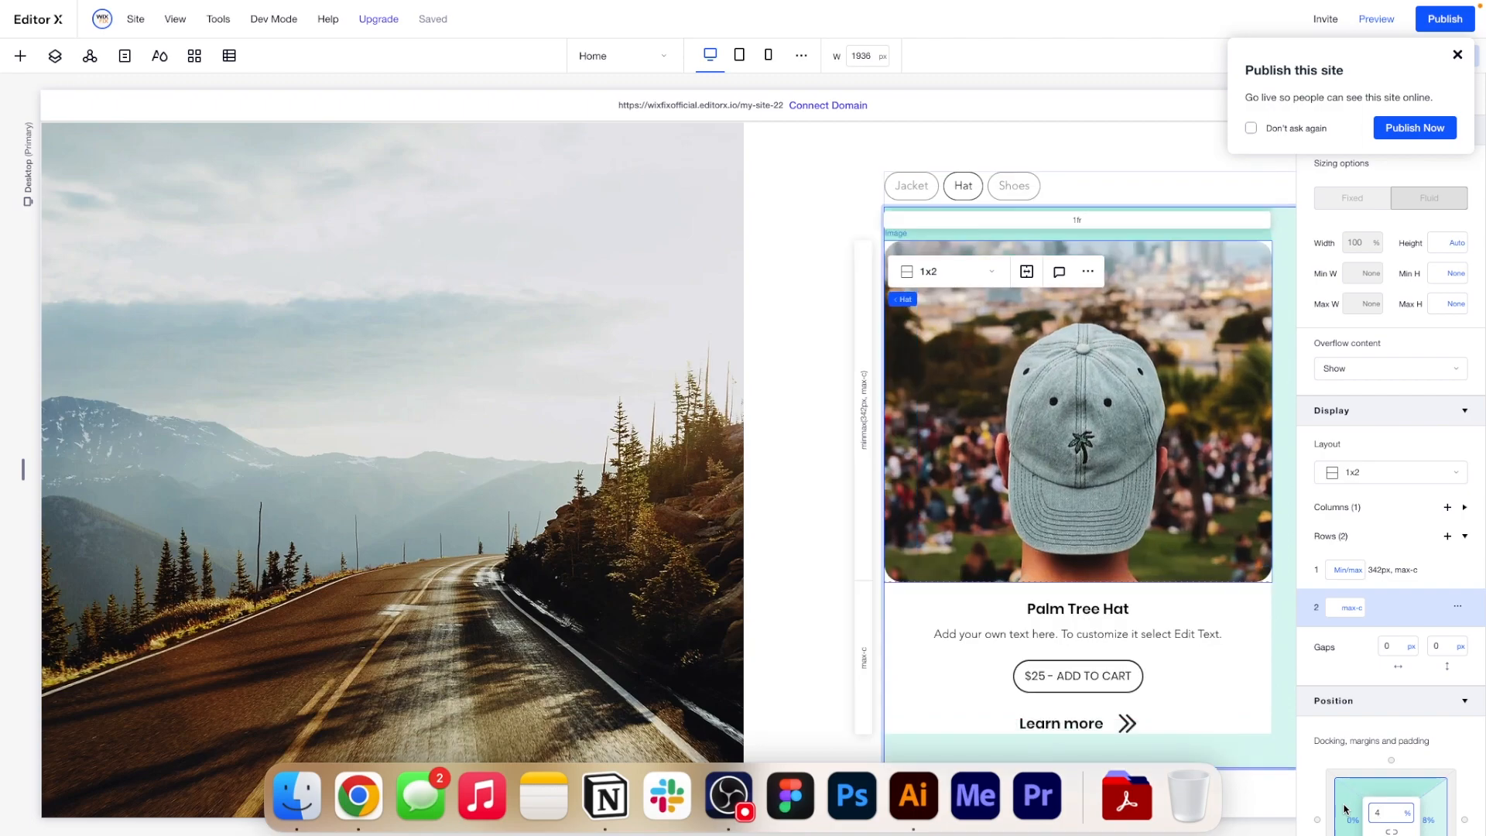
key("Tab")
type("0")
key("Tab")
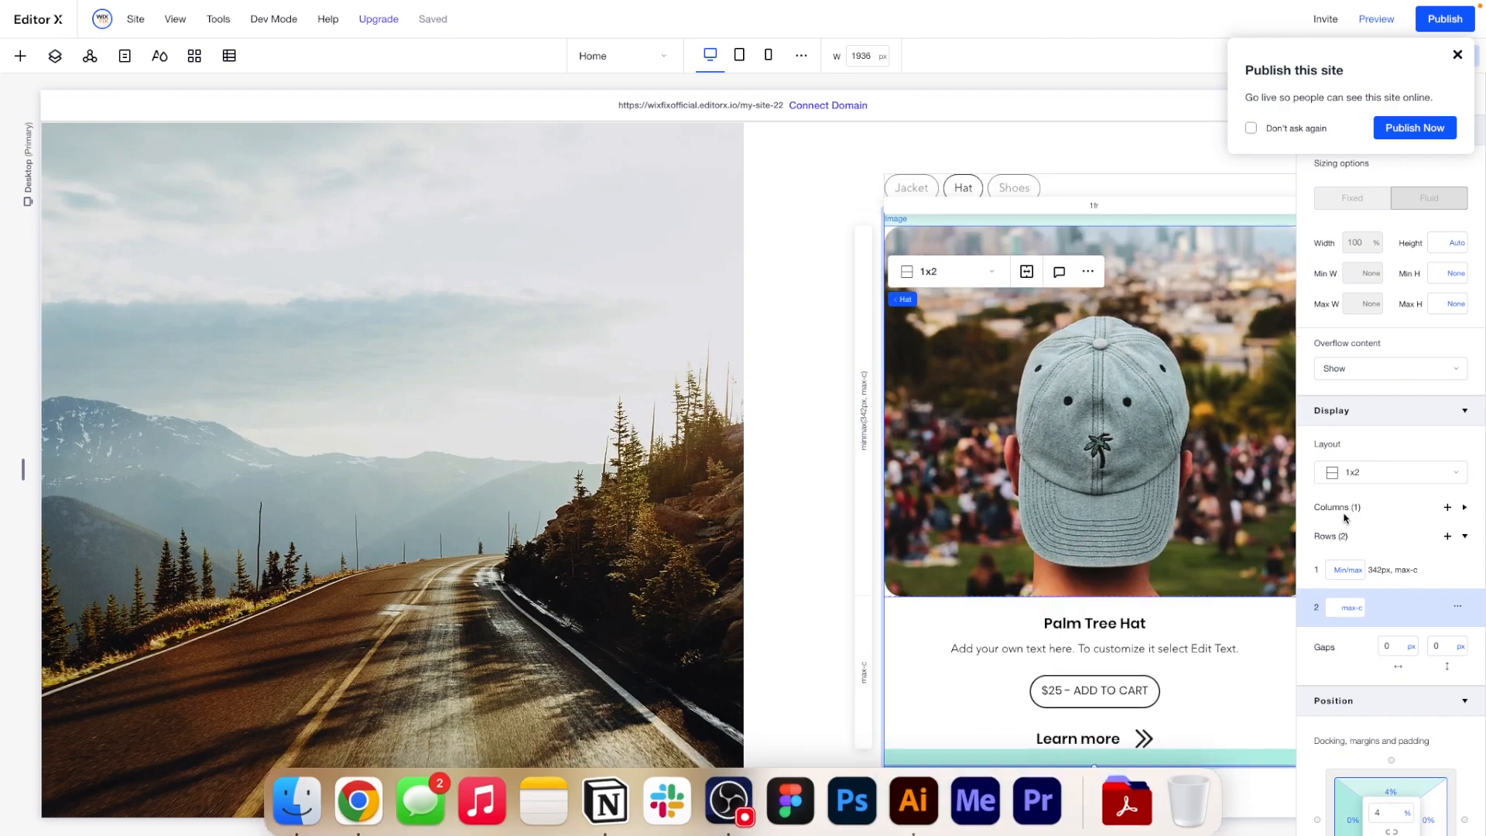
Preview the site again, dismiss the publish prompt and cycle through the three tabs to check that their content aligns.
left_click(1382, 23)
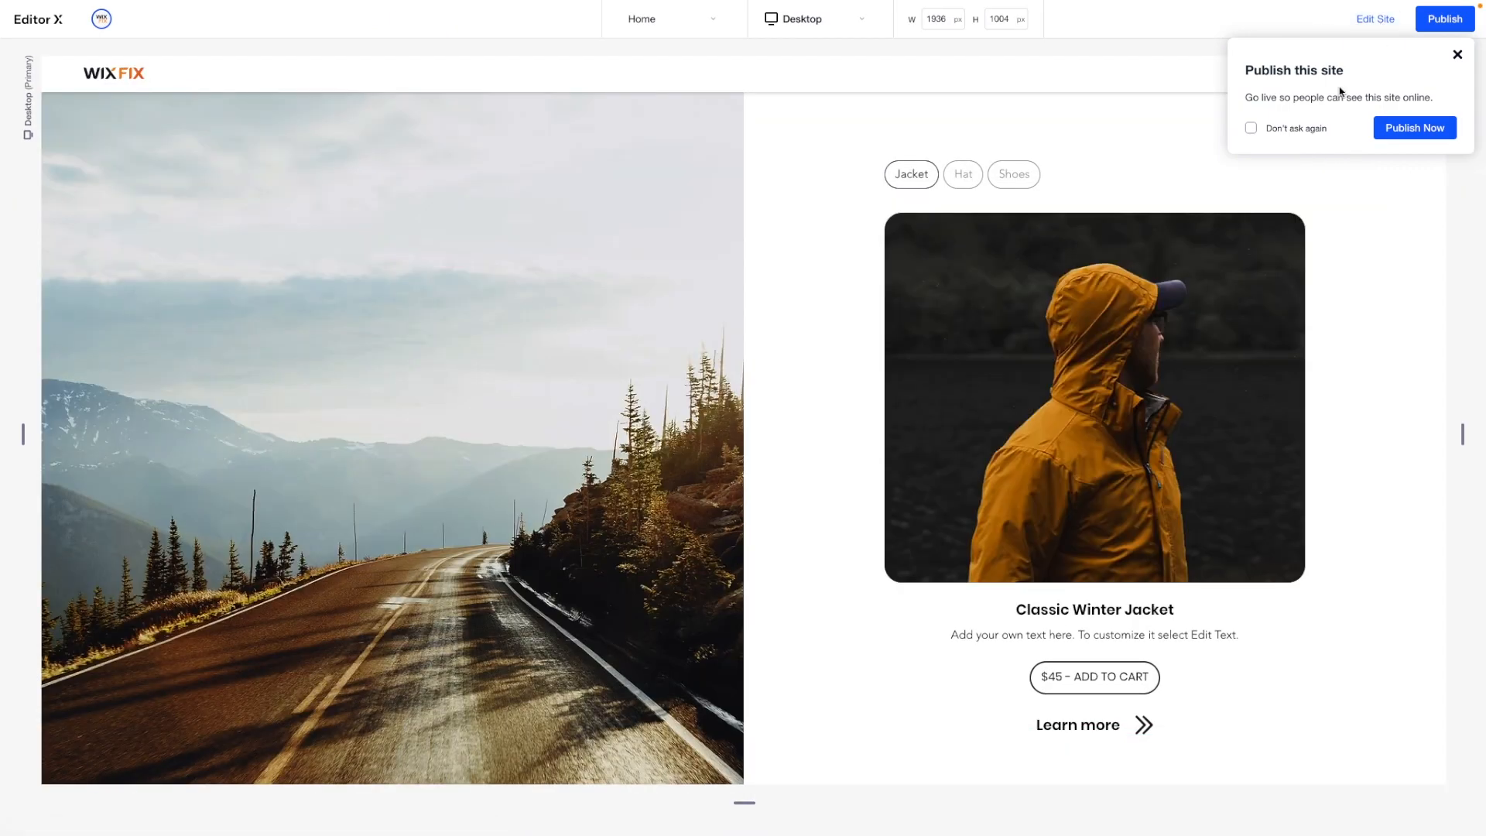
left_click(1457, 56)
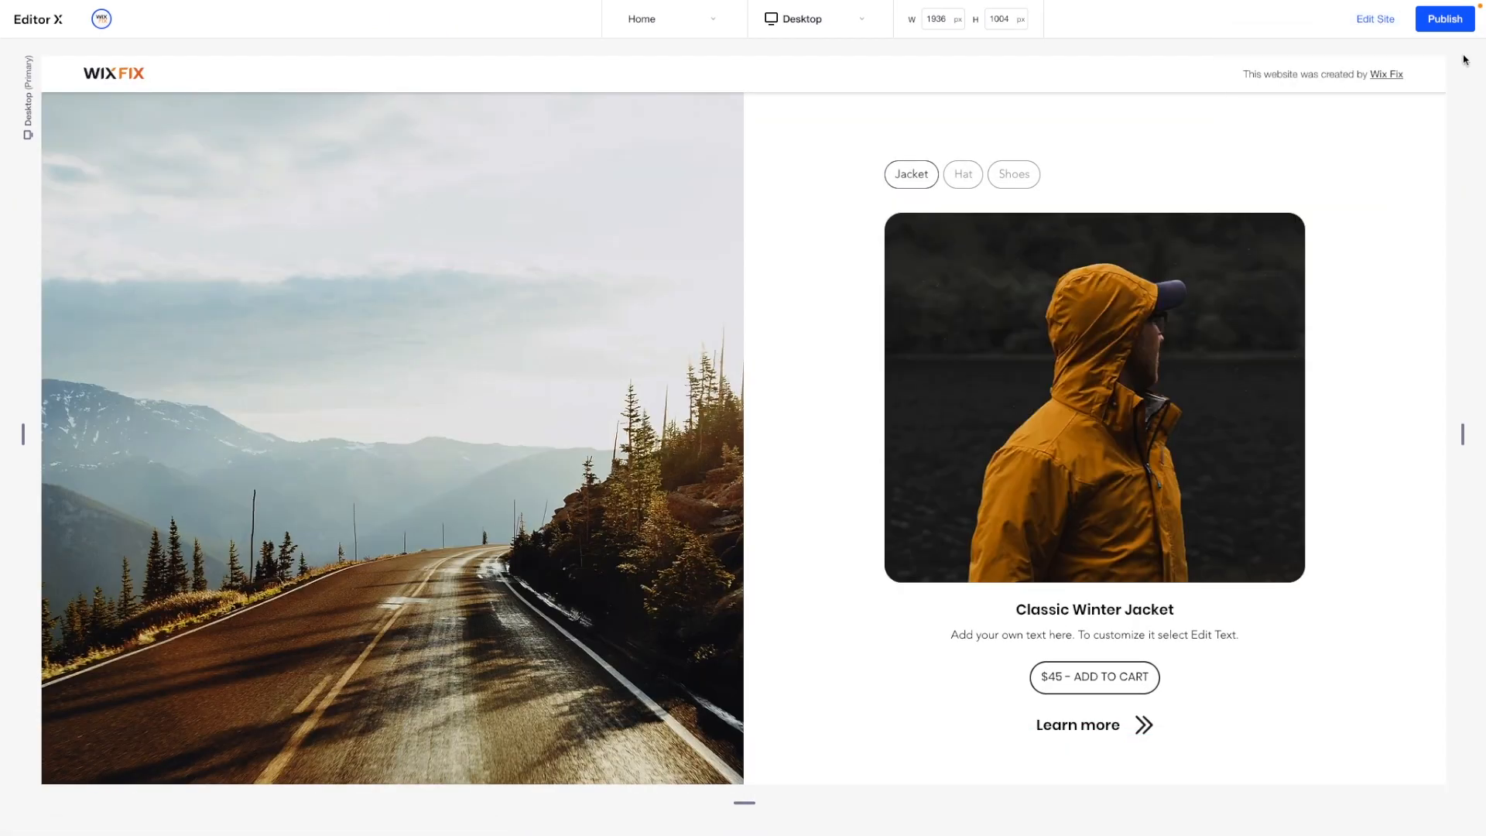
left_click(964, 185)
left_click(1013, 183)
left_click(967, 180)
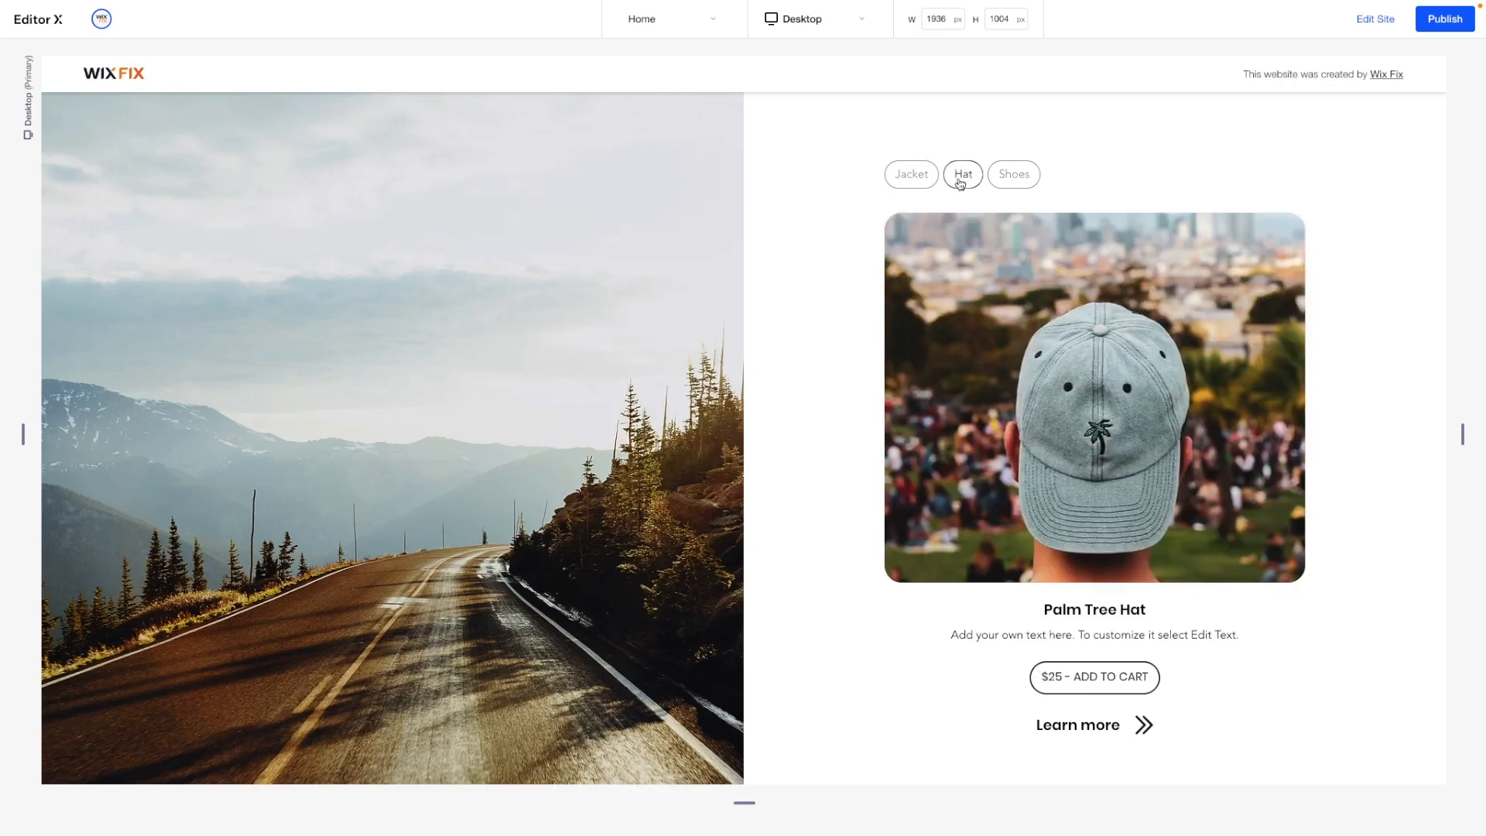
left_click(913, 176)
left_click(952, 181)
left_click(1009, 178)
left_click(965, 179)
left_click(931, 181)
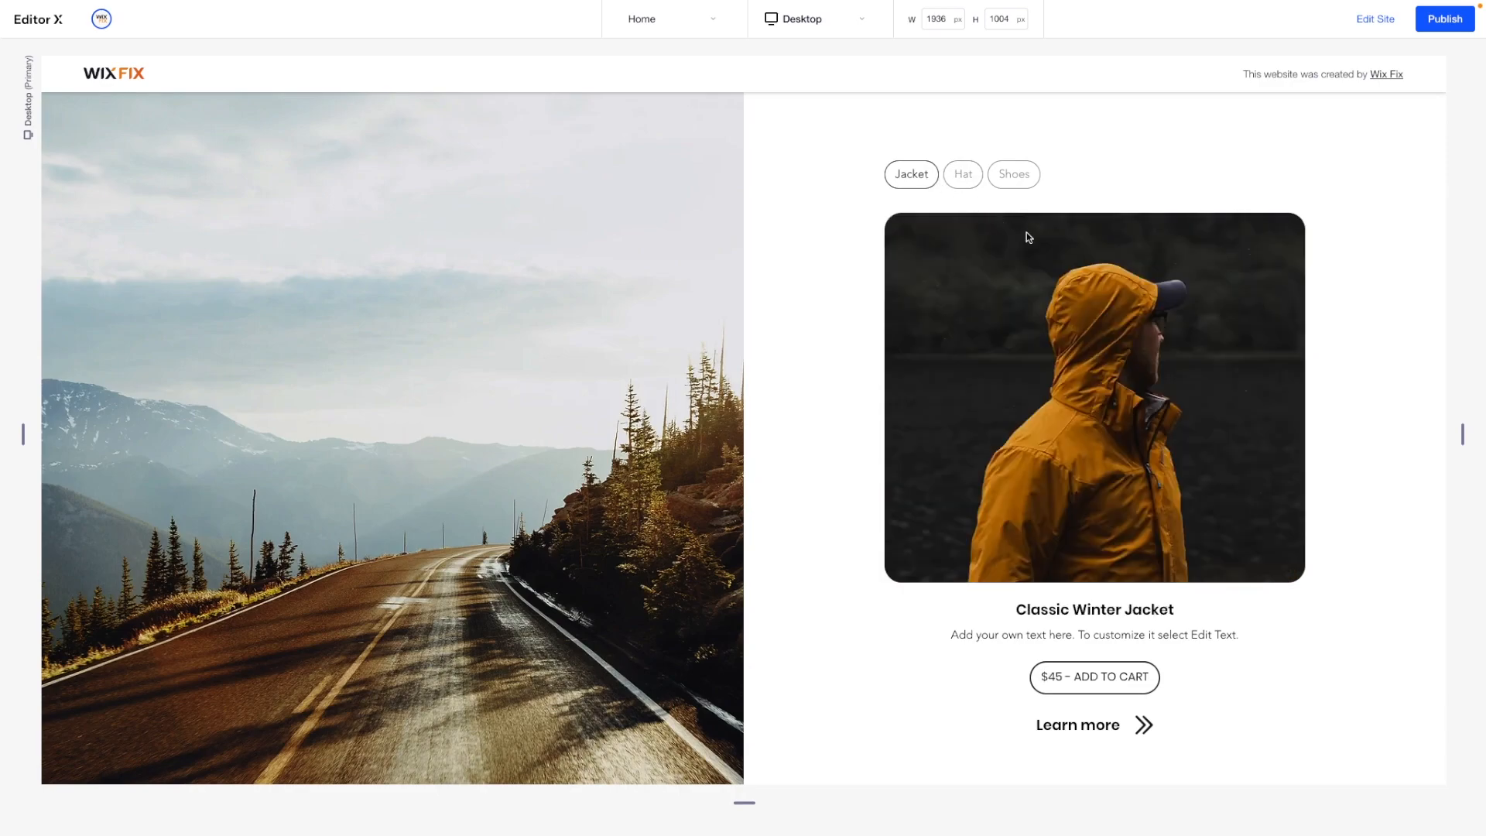